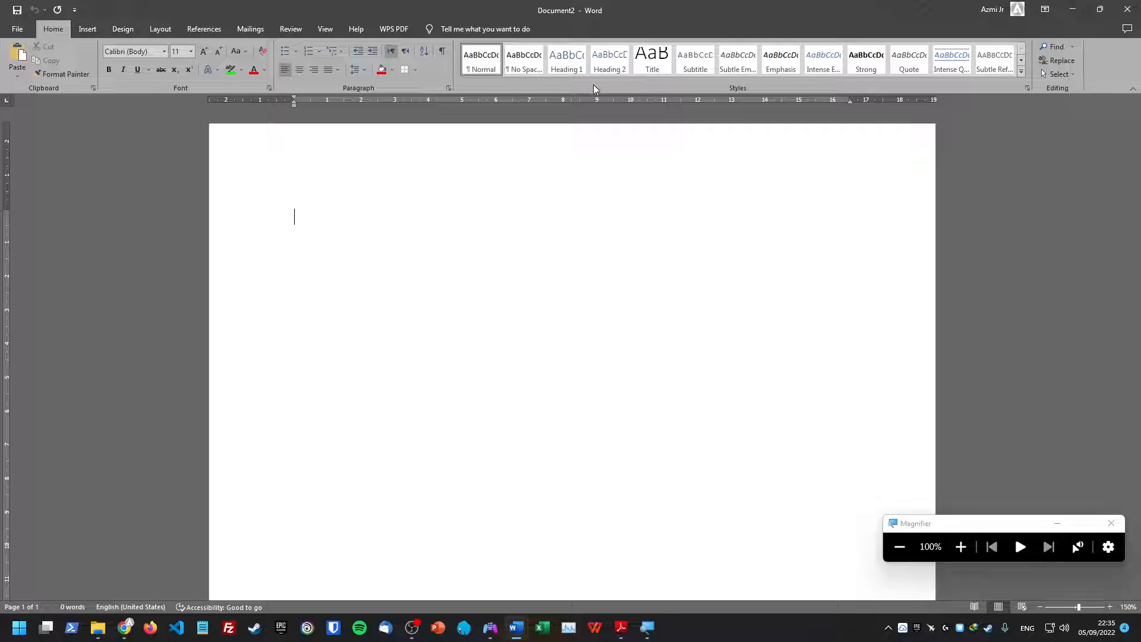
Insert the Automatic Table 1 table of contents into the blank document and dismiss the message about heading styles.
key("super+plus")
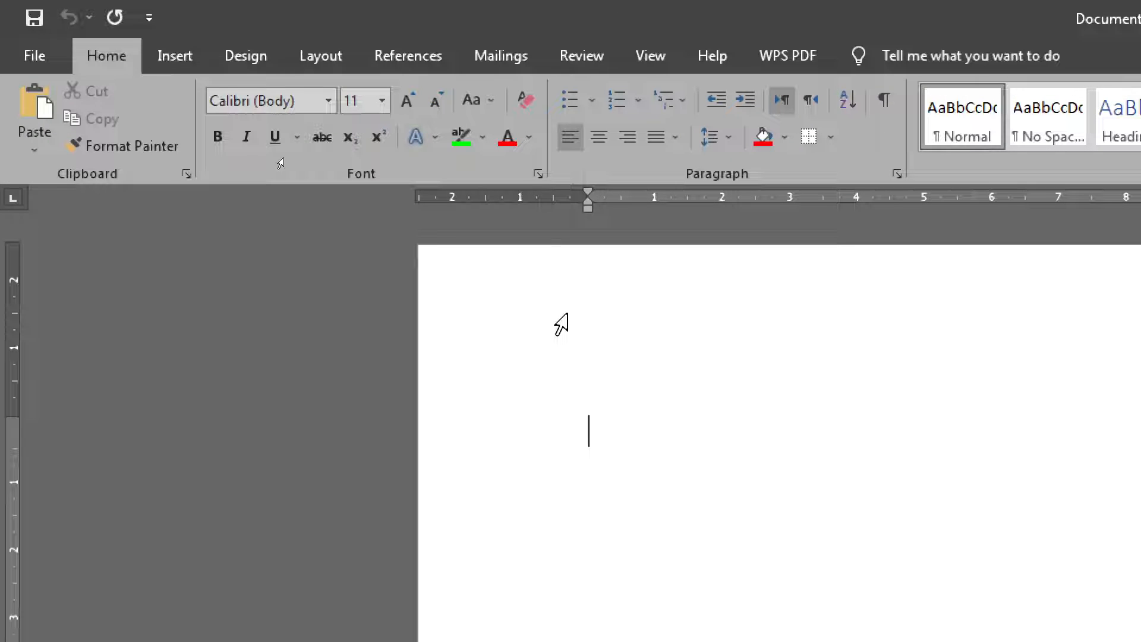
left_click(407, 64)
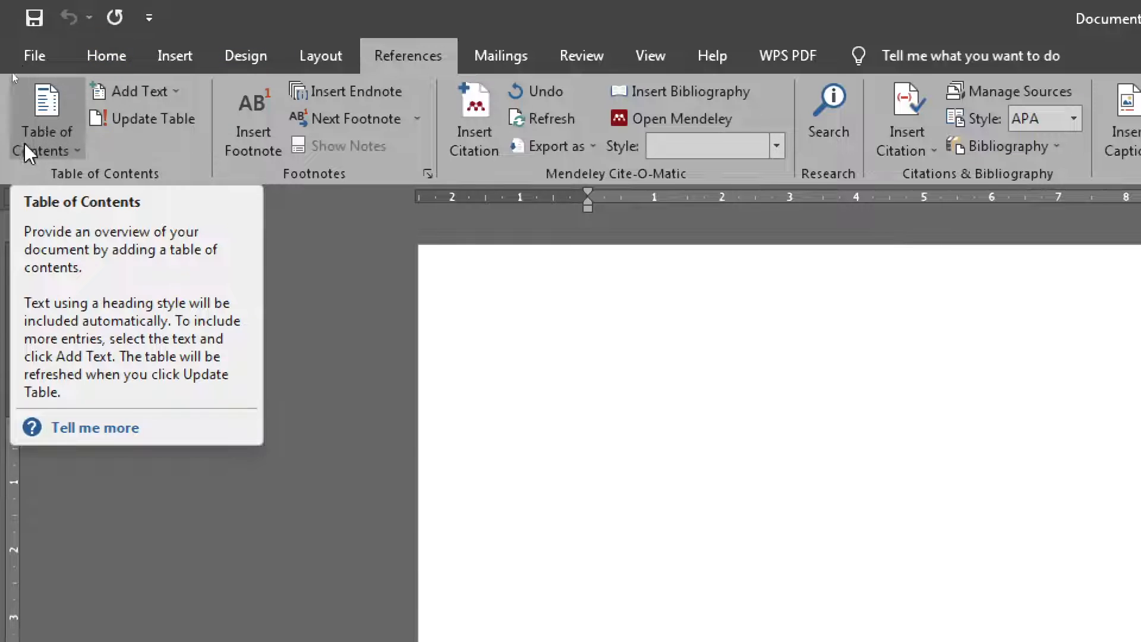
left_click(66, 145)
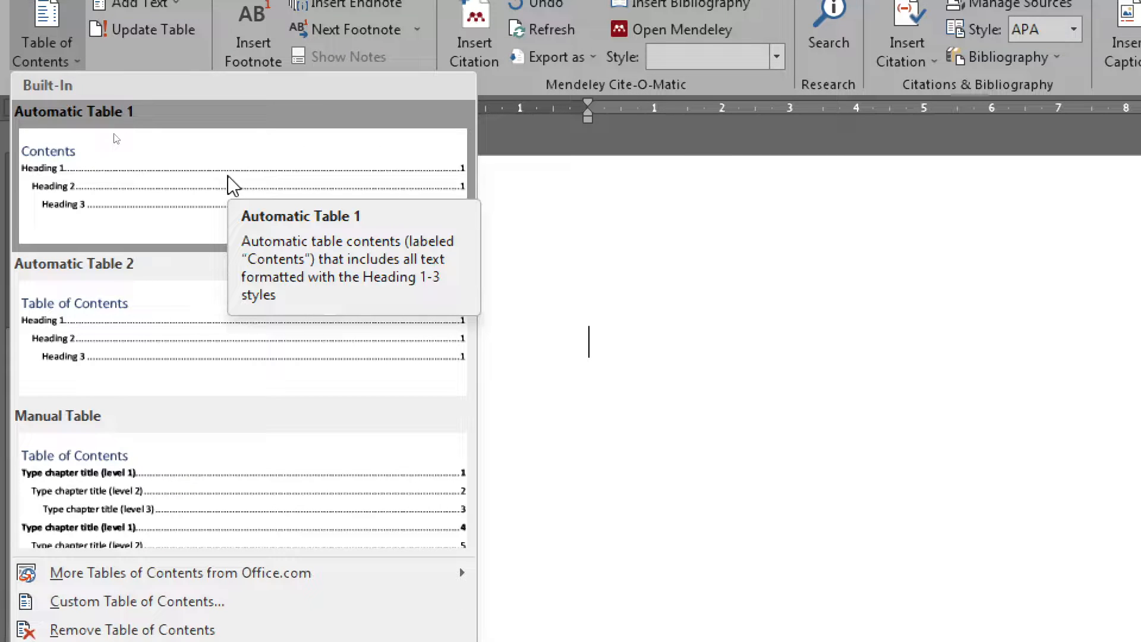
left_click(276, 172)
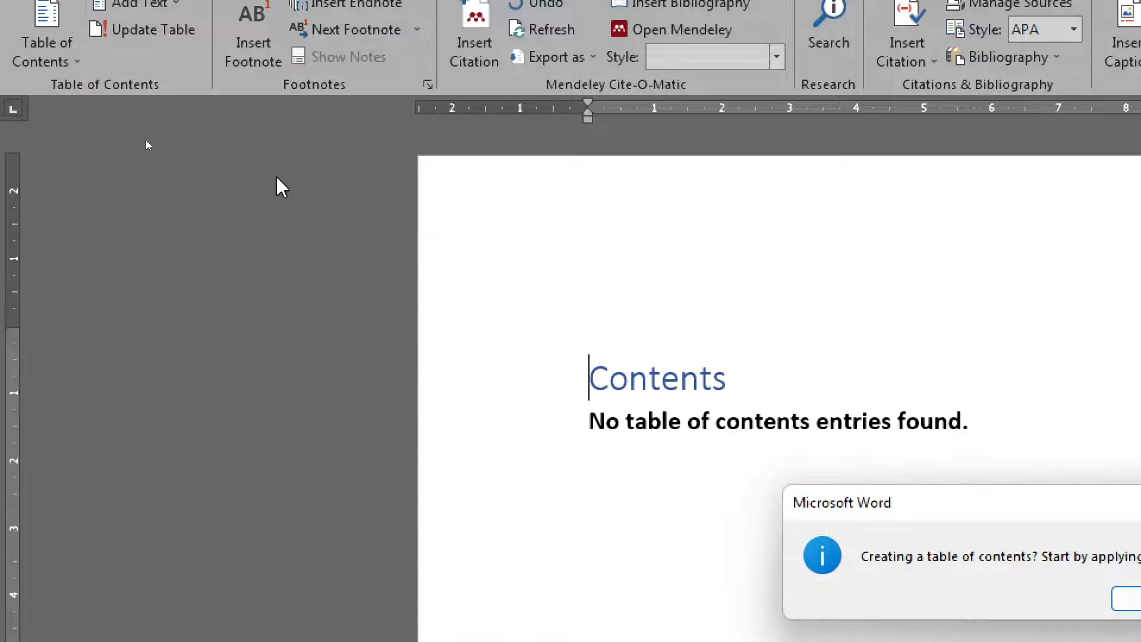
left_click_drag(377, 270, 359, 169)
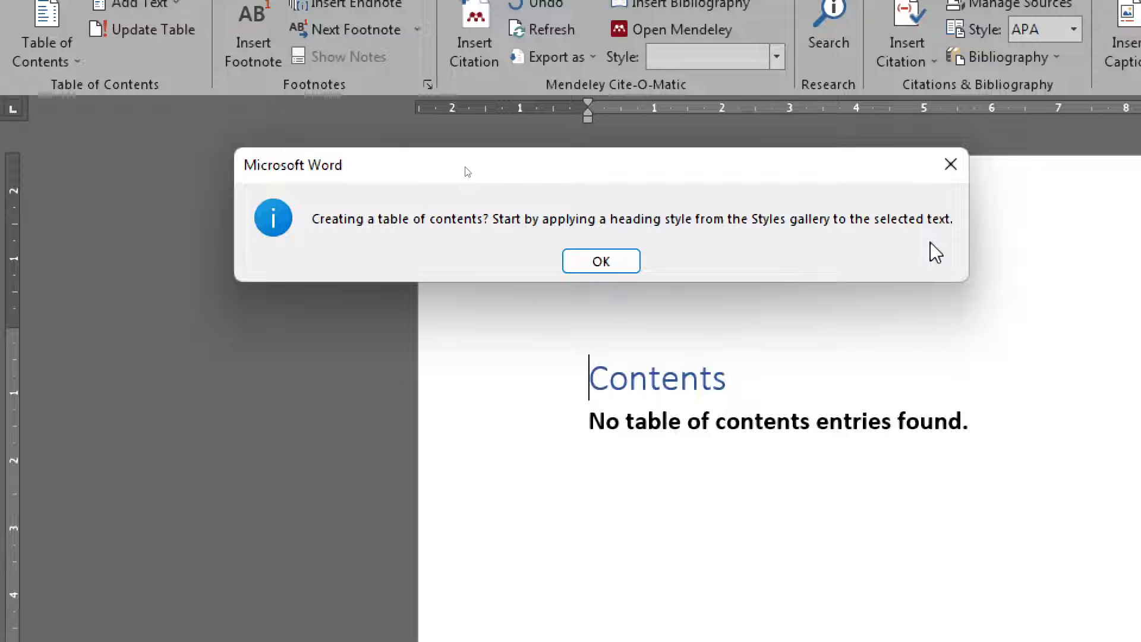
left_click_drag(558, 177, 587, 177)
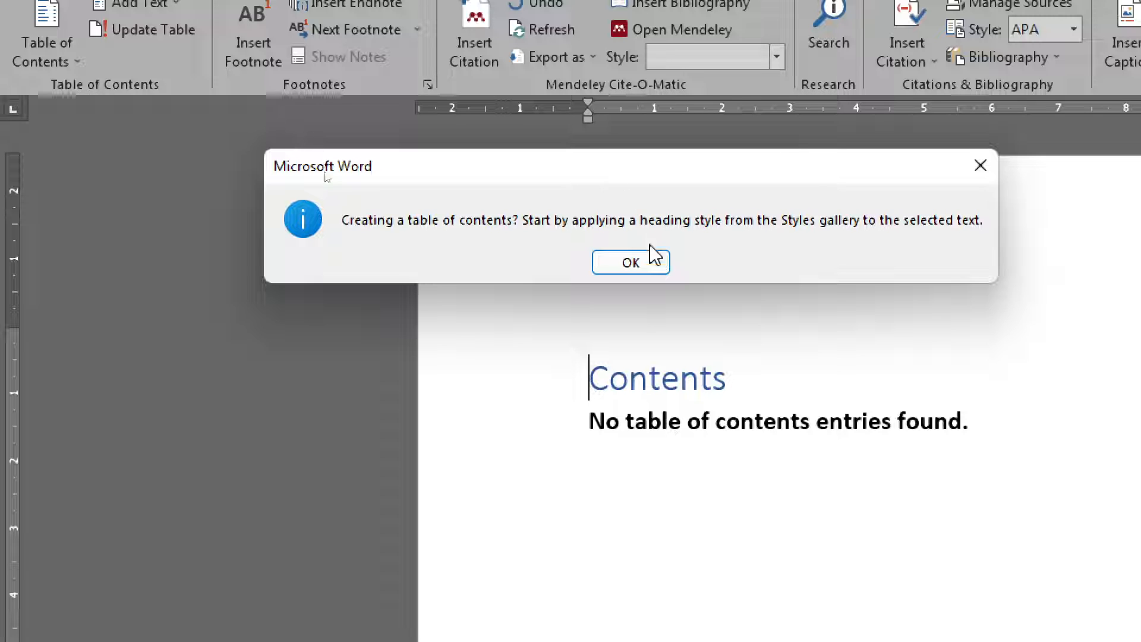
left_click(632, 263)
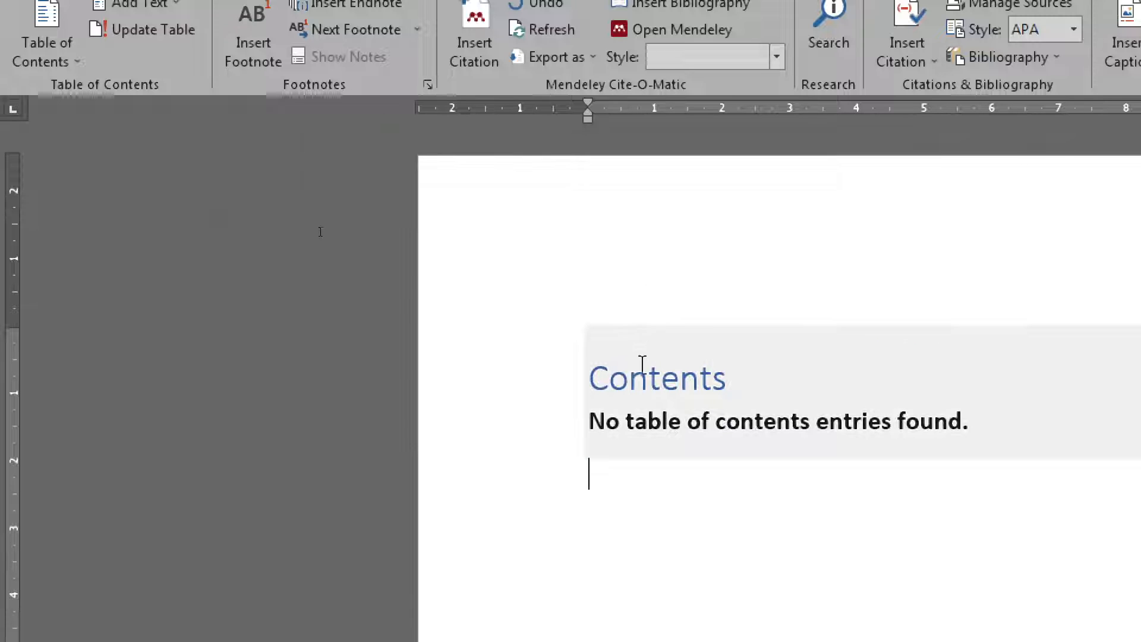
left_click(628, 419)
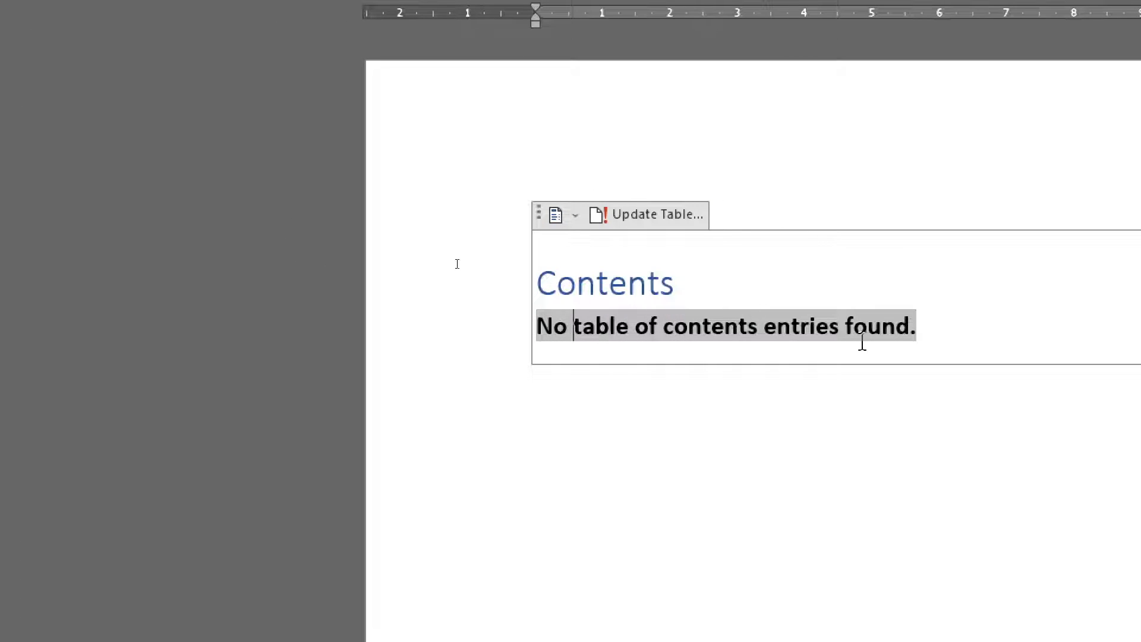
left_click(669, 418)
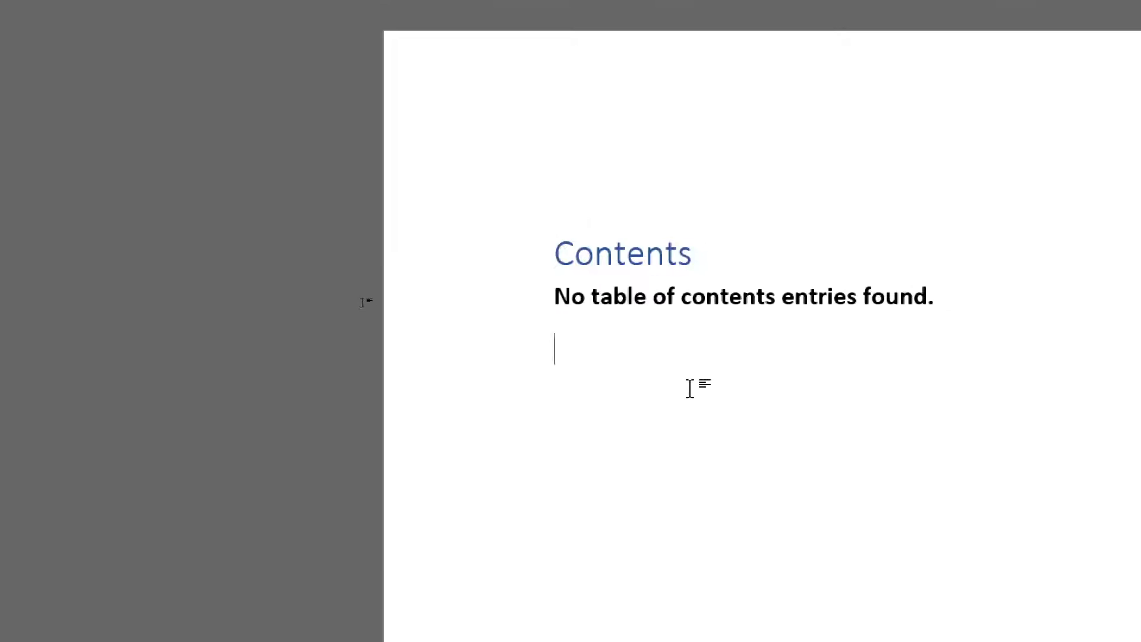
Enter COVER above the table of contents at the start of the document and follow it with a page break.
key("ctrl+Home")
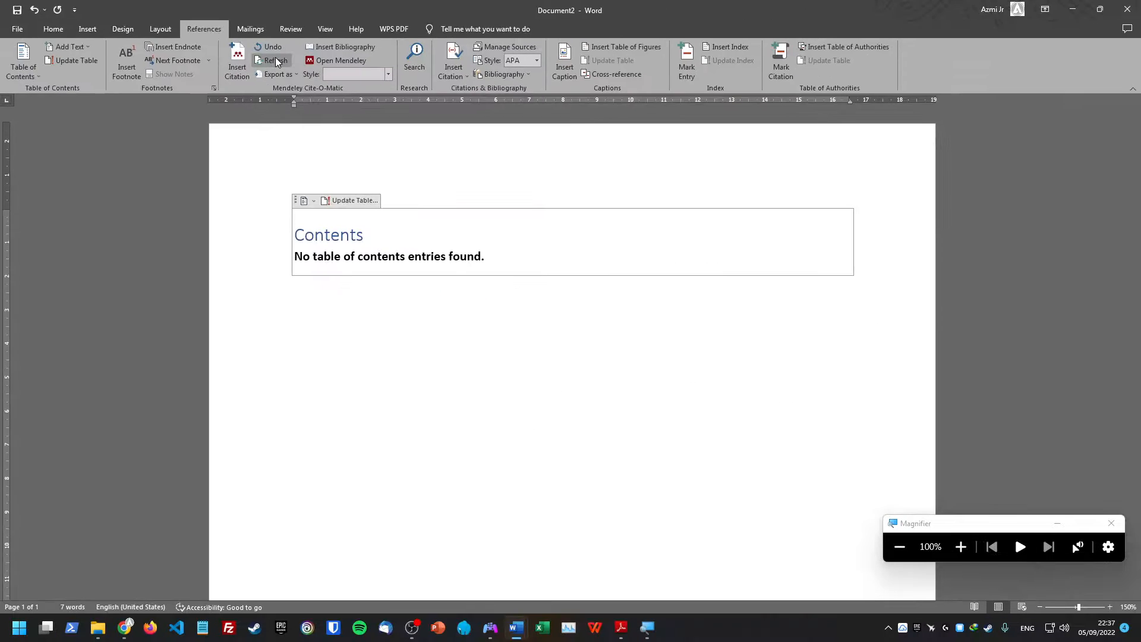
key("Return")
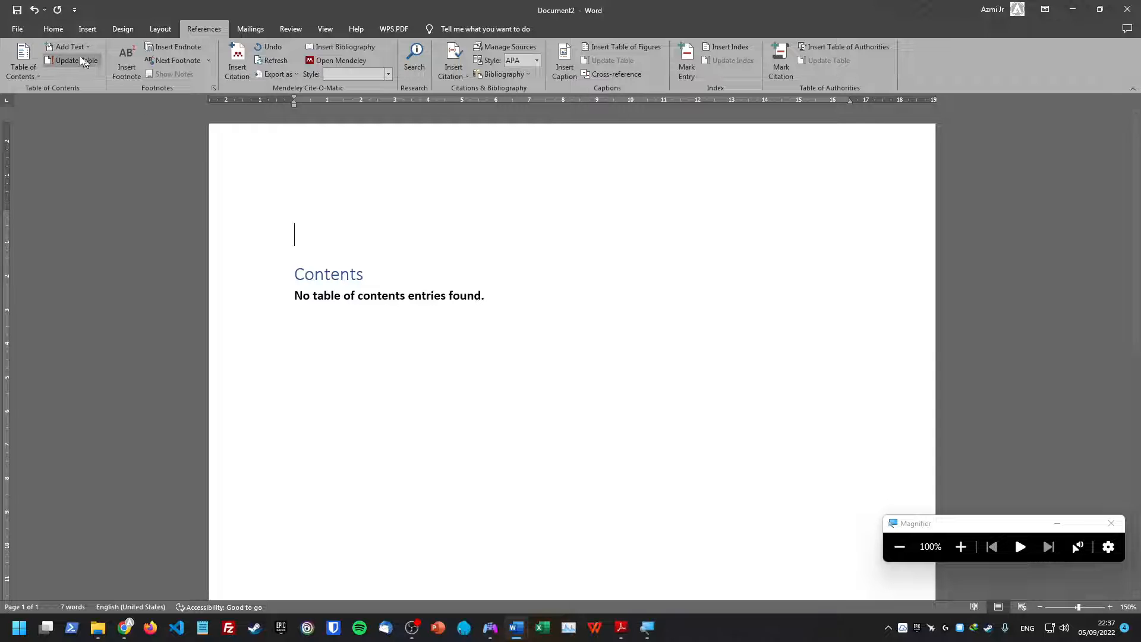
left_click(53, 28)
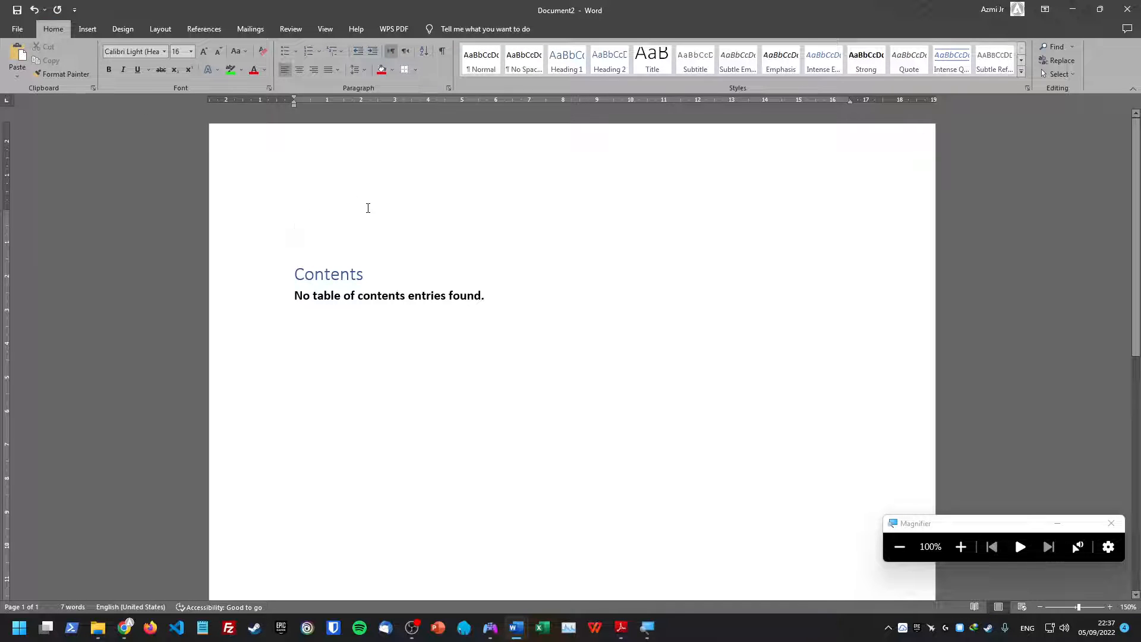
key("Return")
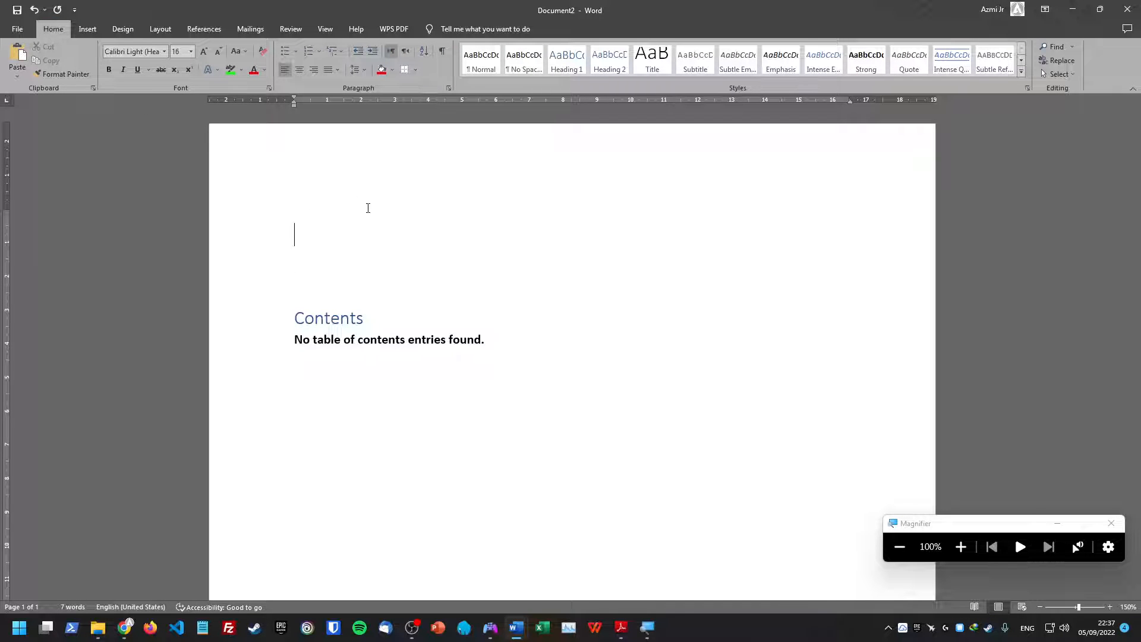
type("COVER")
key("Return")
key("Return")
key("ctrl+Return")
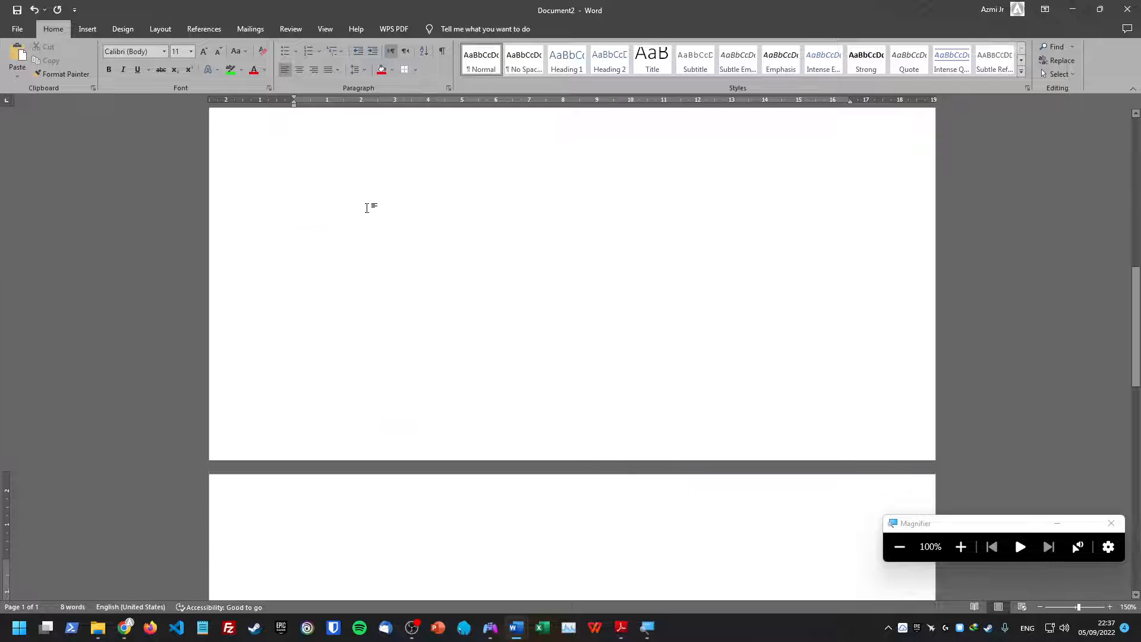
Enter HALAMAN PENGESAHAN at the start of the second page, followed by blank lines.
type("HALAM")
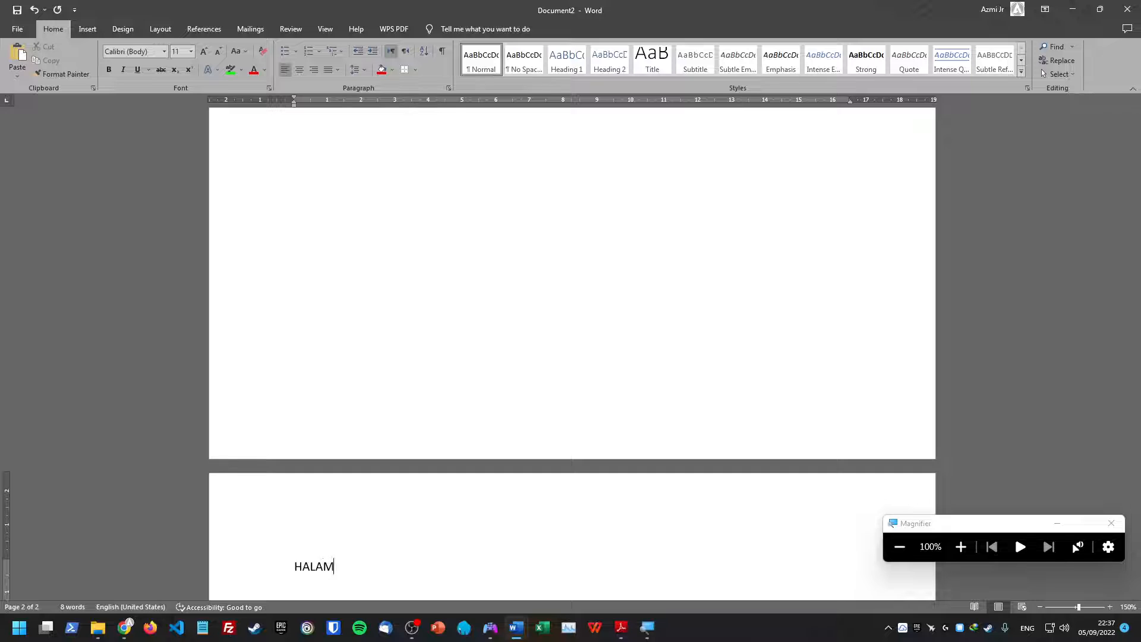
type("AN PENGESAHAN")
key("Return")
key("Return")
key("Return")
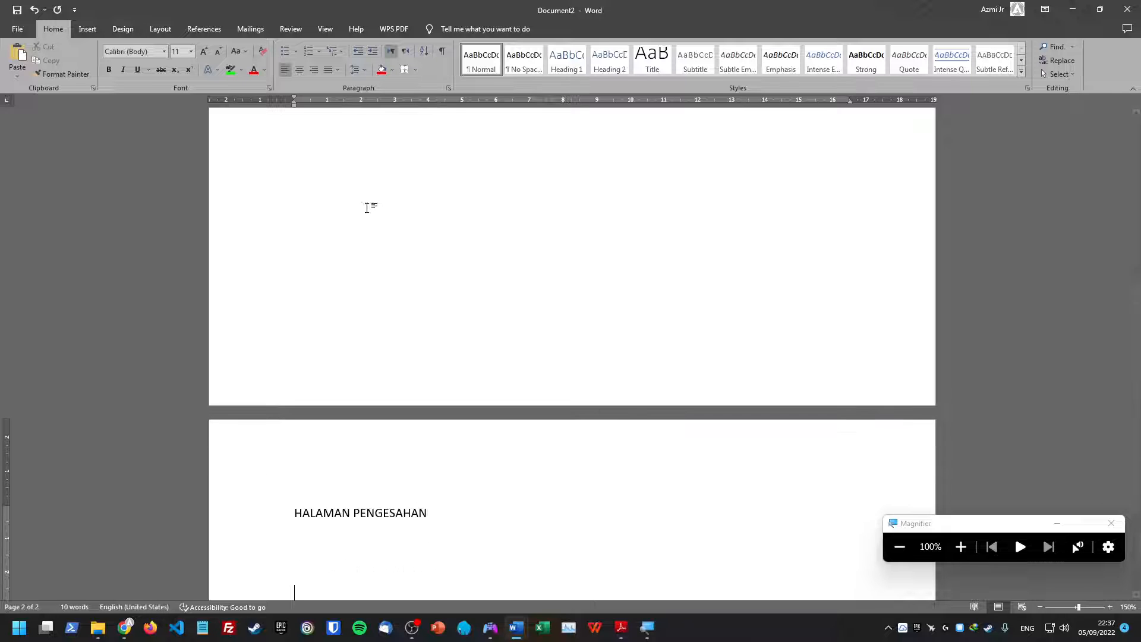
Start a new page after HALAMAN PENGESAHAN and enter KATA PENGANTAR on it, followed by blank lines.
key("ctrl+Return")
type("KATA PENGANTAR")
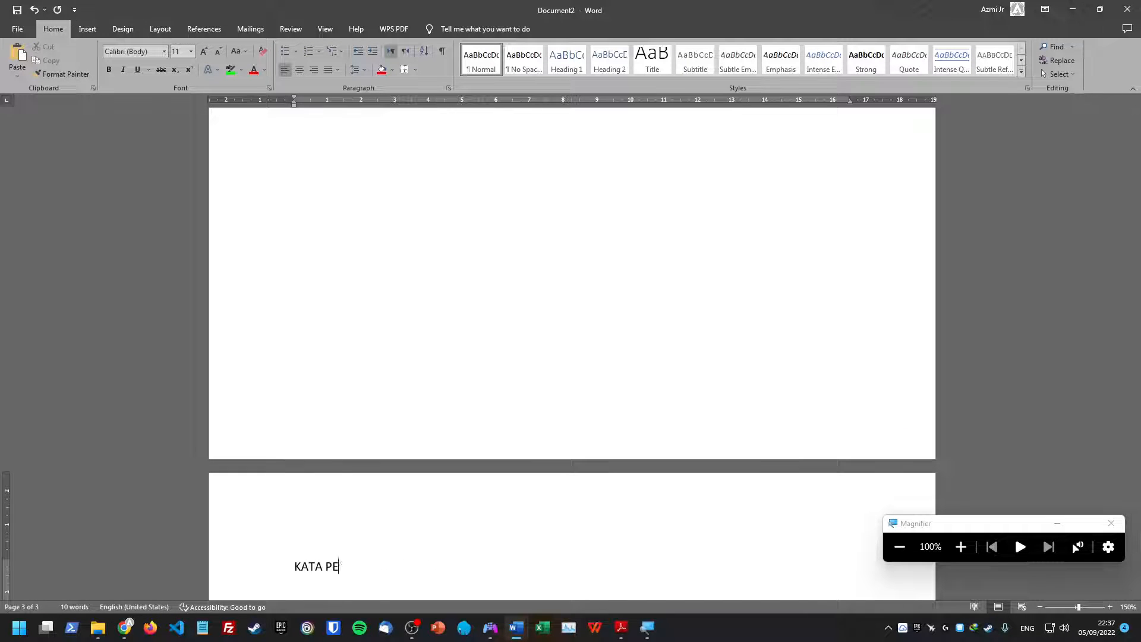
key("Return")
key("Return")
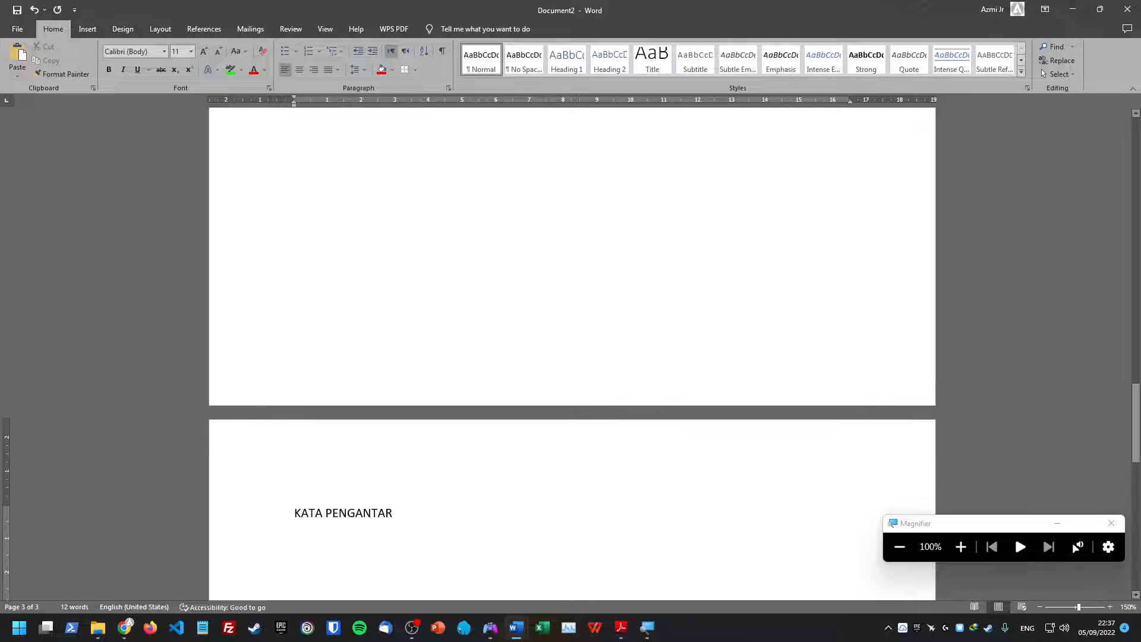
Enter DAFTAR ISI on a line below KATA PENGANTAR, directly above the table of contents.
key("alt+s")
key("t")
key("Return")
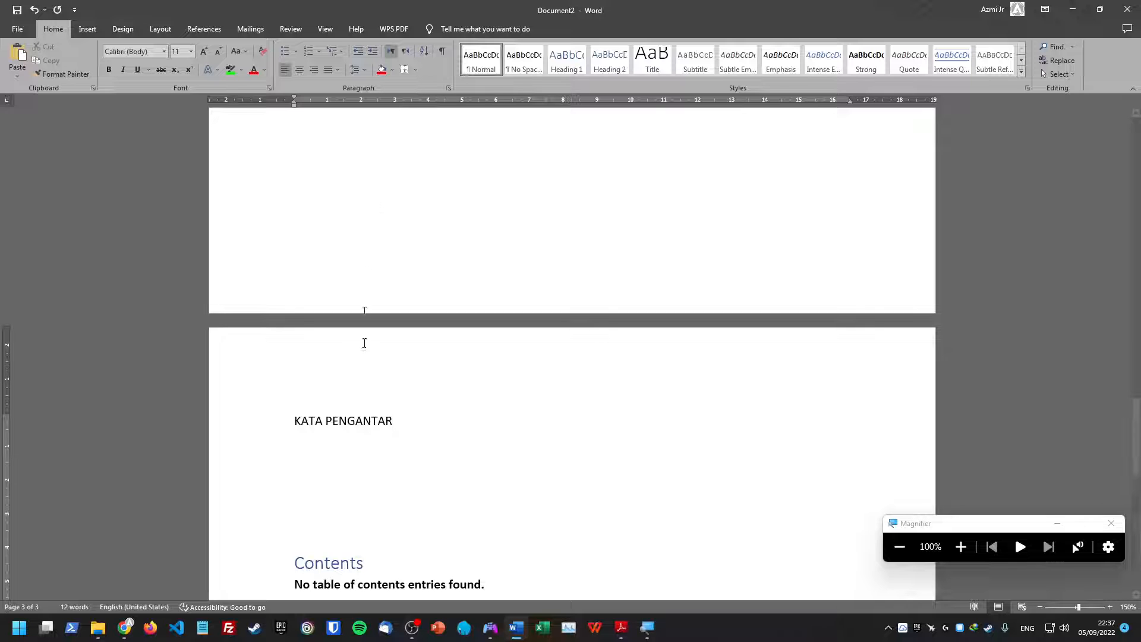
type("DAFTAR ISI")
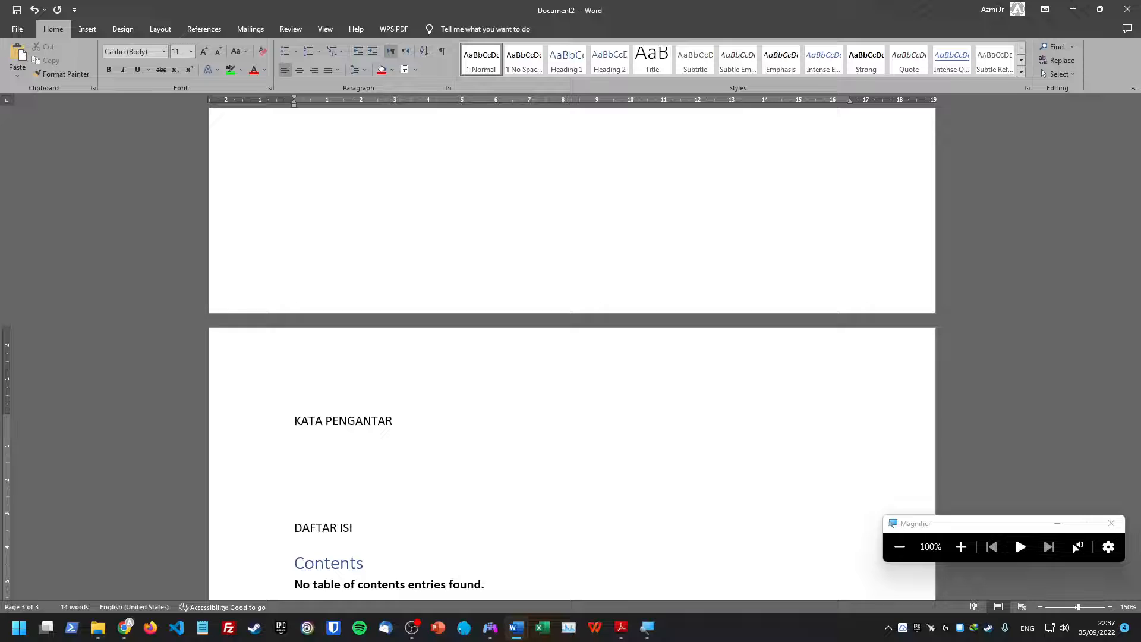
Apply the Heading 1 style to the COVER title on the first page.
scroll(242, 450, "up", 15)
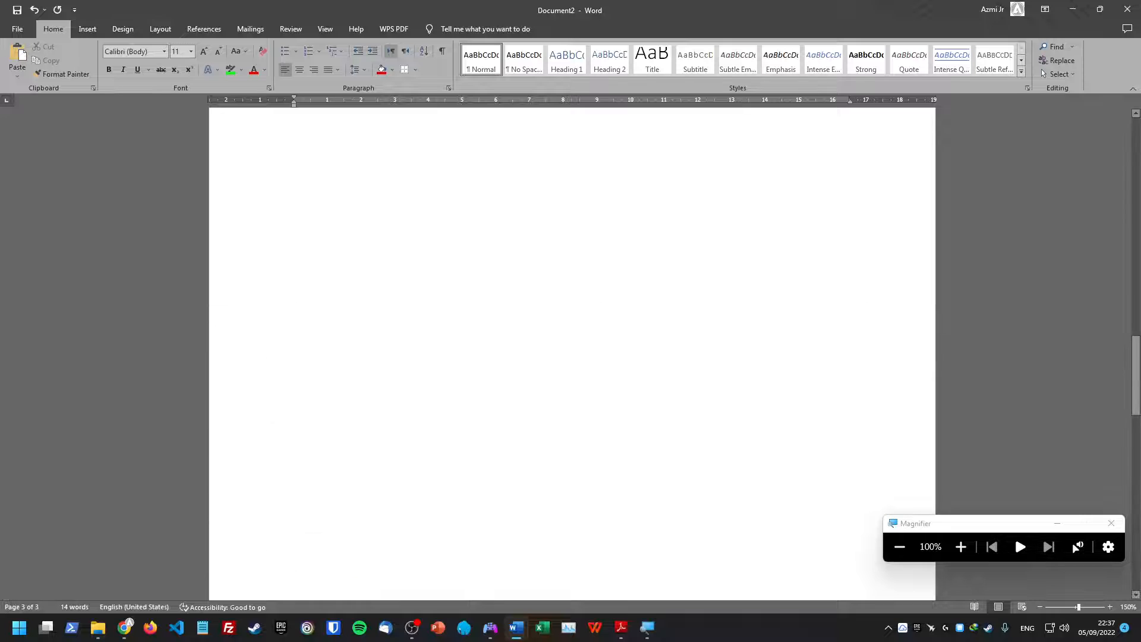
scroll(243, 450, "up", 10)
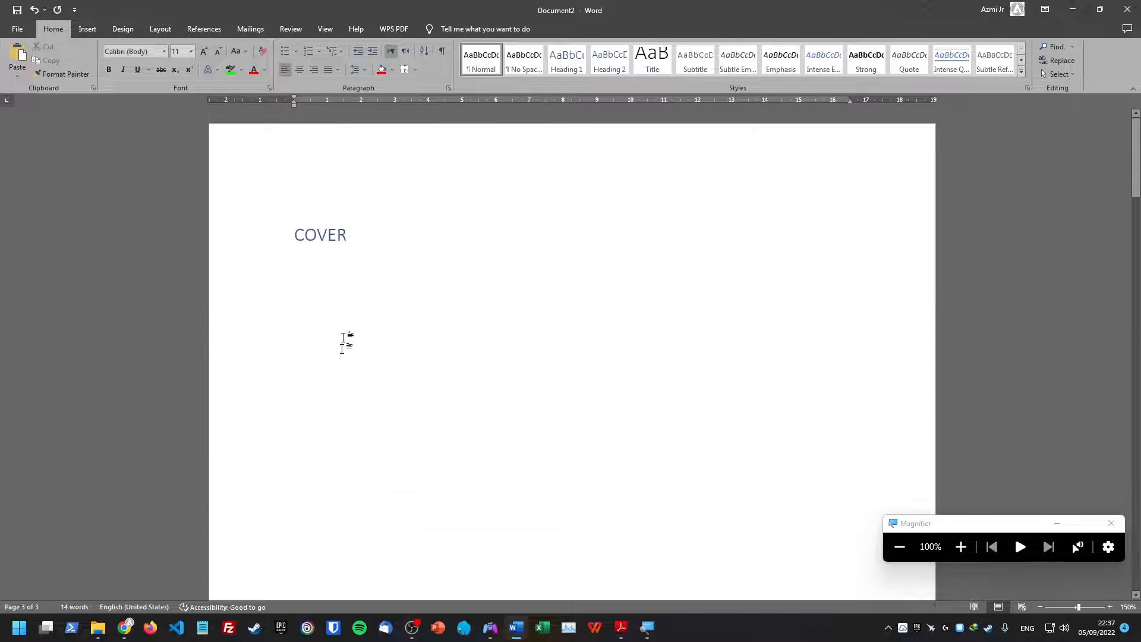
left_click(372, 231)
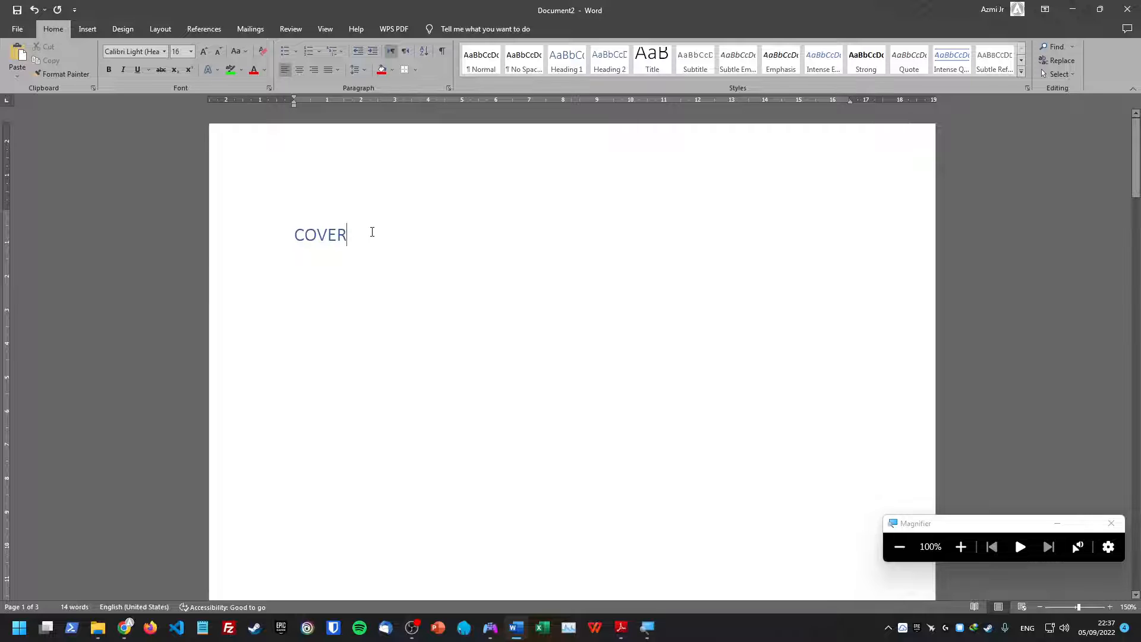
left_click_drag(297, 235, 360, 239)
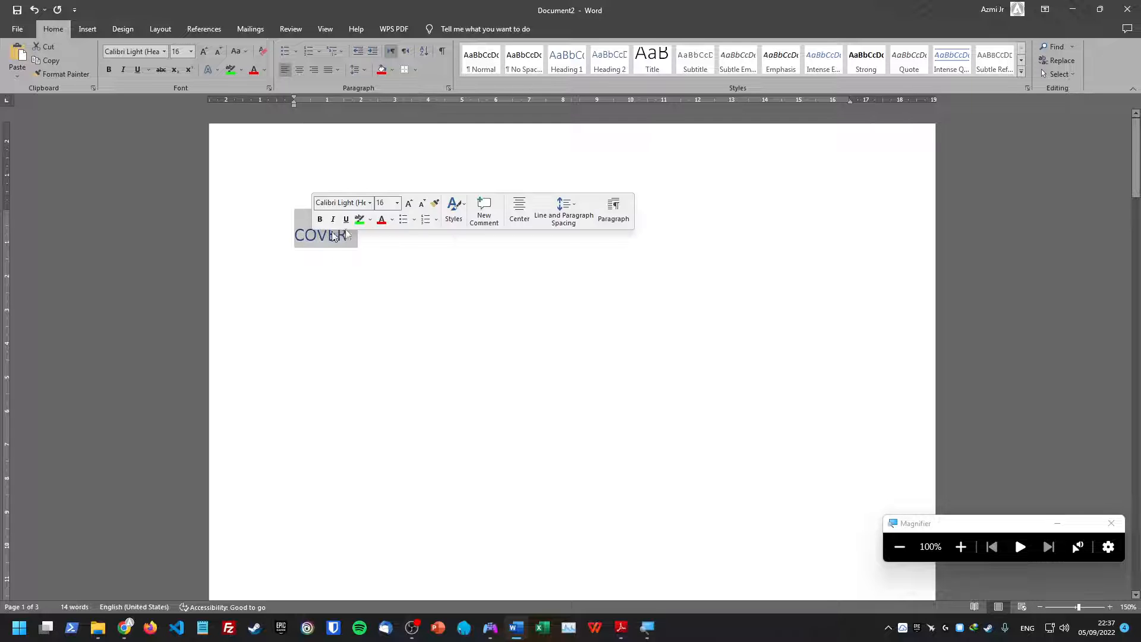
left_click(352, 240)
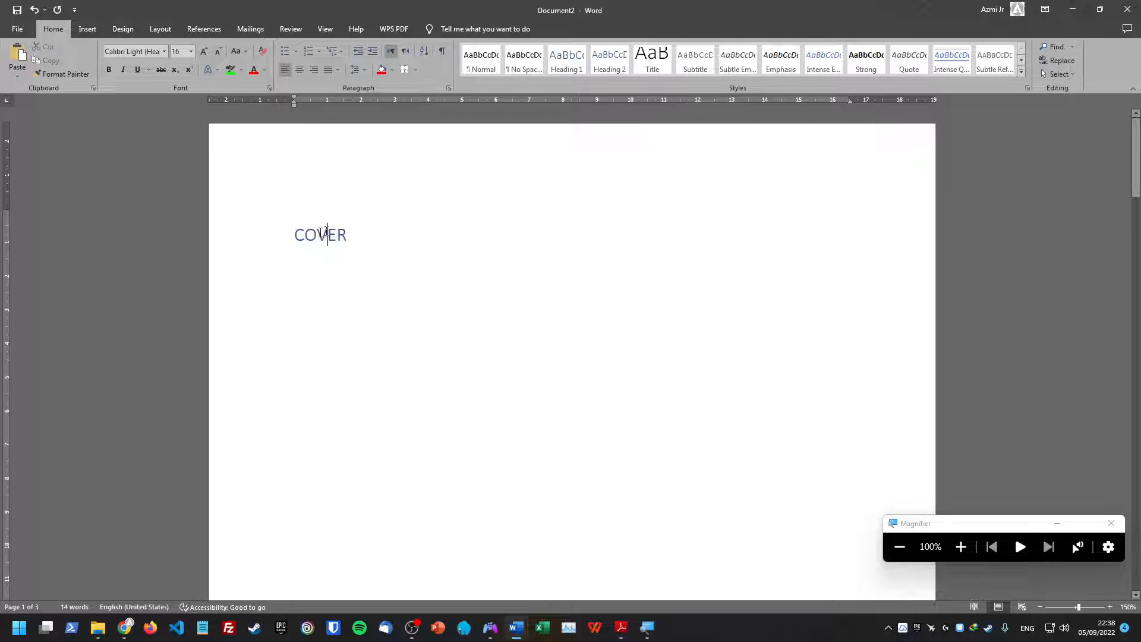
left_click(361, 234)
left_click_drag(280, 240, 354, 239)
left_click(354, 239)
key("Home")
key("super+plus")
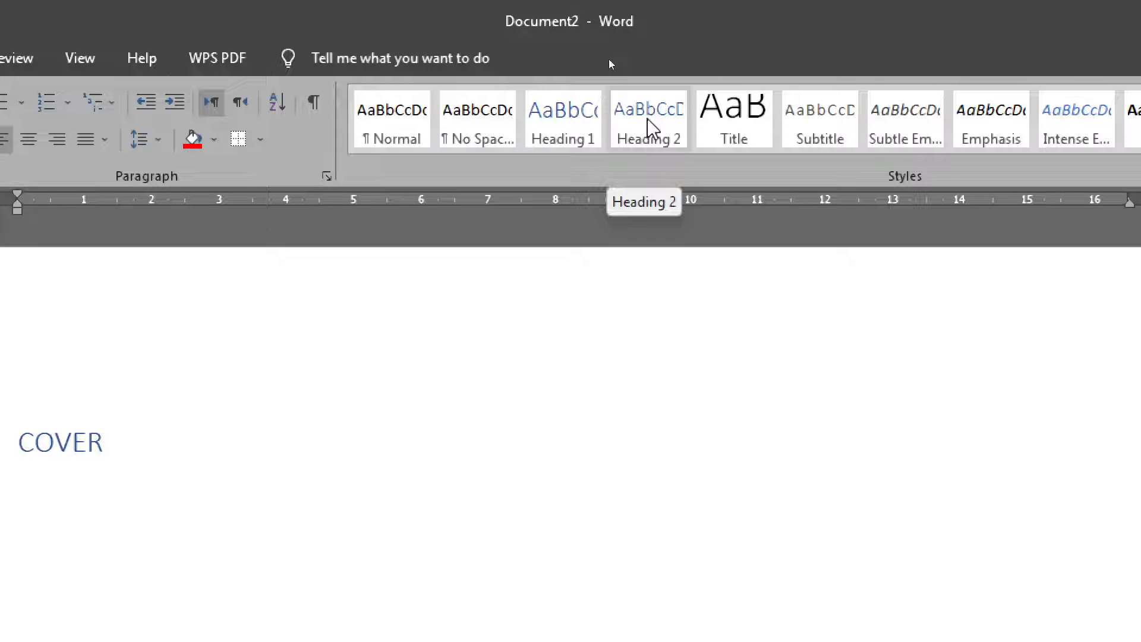
left_click(561, 128)
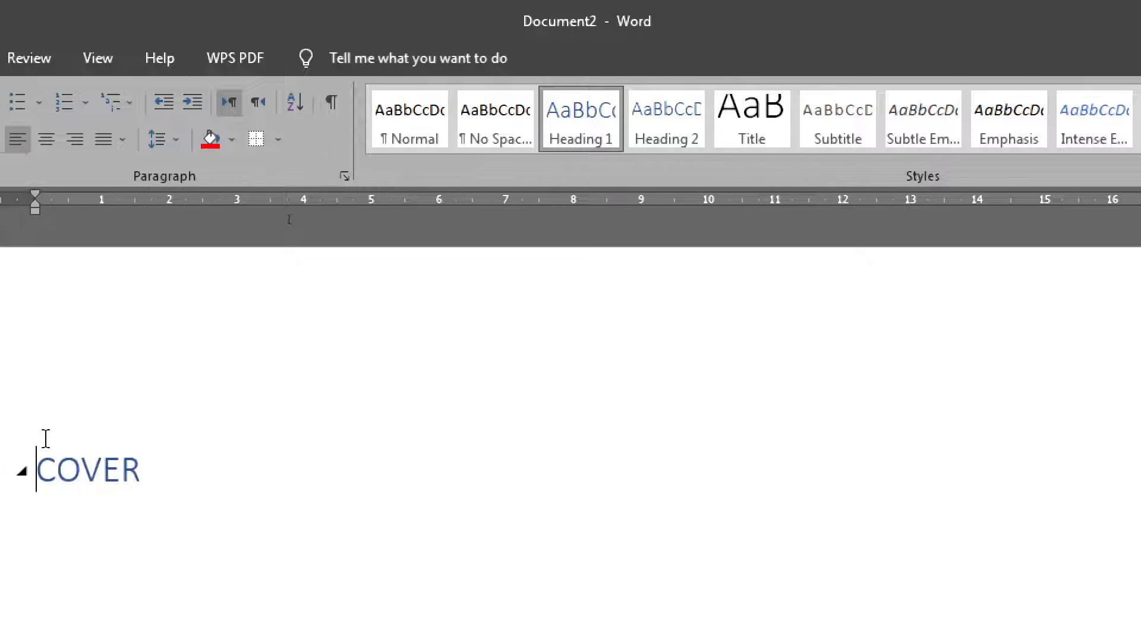
Apply the Heading 1 style to the HALAMAN PENGESAHAN title on the second page.
scroll(12, 425, "down", 3)
scroll(177, 387, "down", 5)
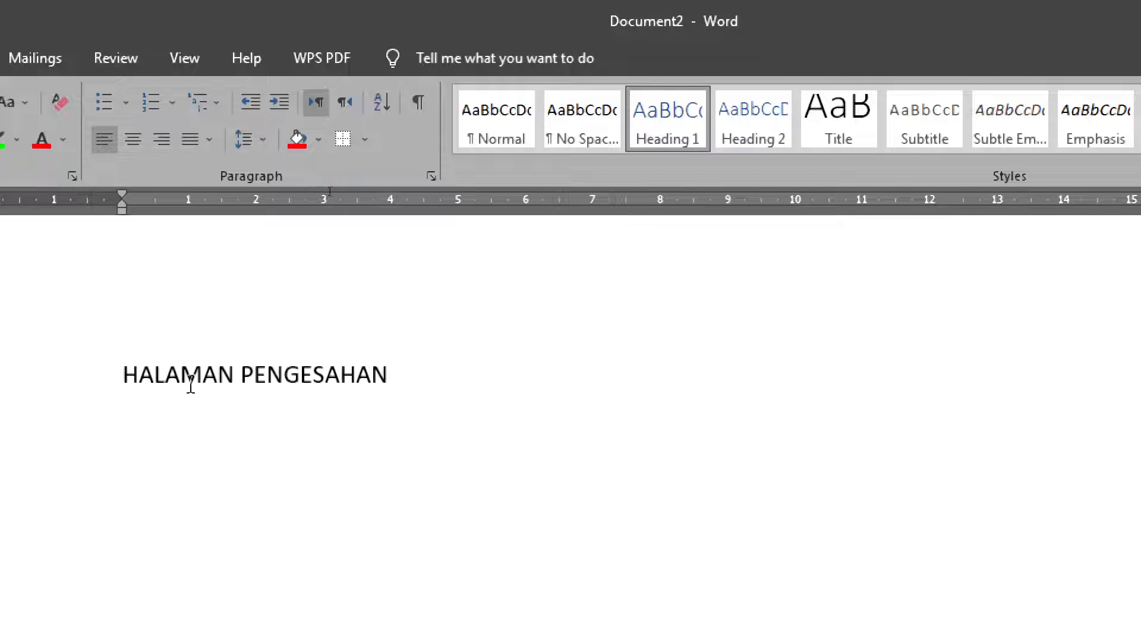
left_click(241, 374)
left_click(665, 116)
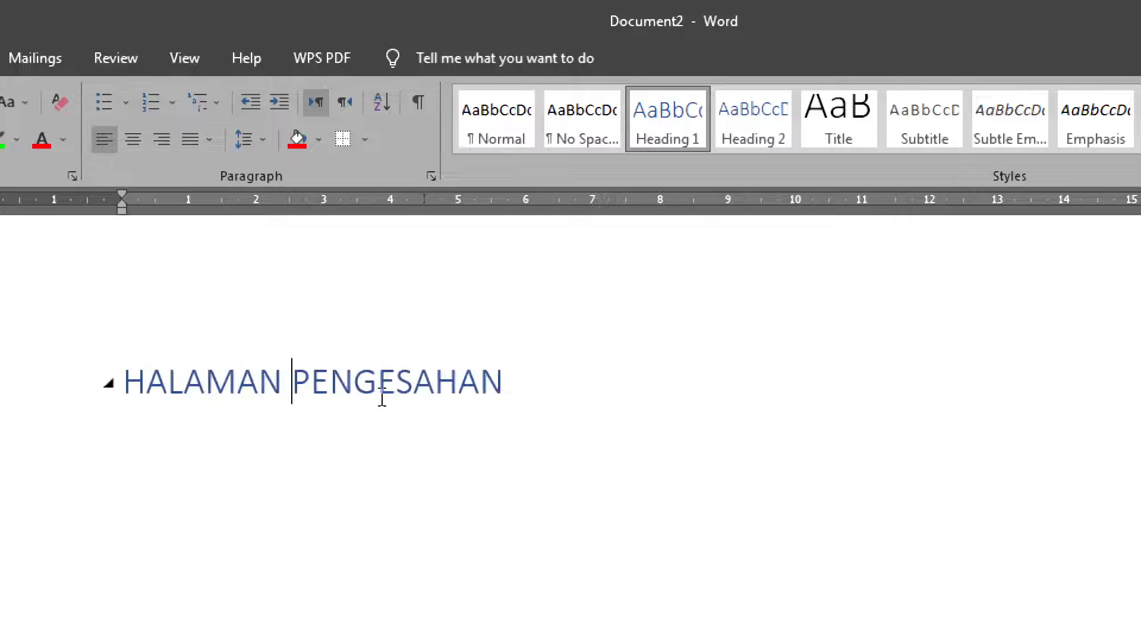
Apply the Heading 1 style to the DAFTAR ISI title above the table of contents.
scroll(385, 385, "down", 5)
scroll(385, 384, "down", 2)
left_click(212, 359)
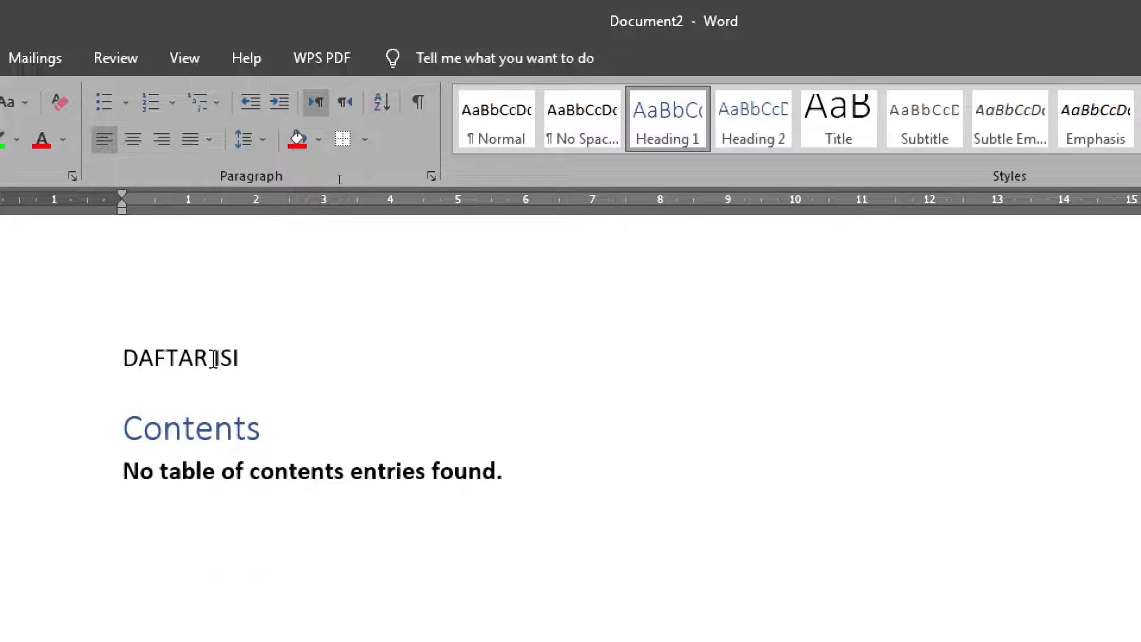
left_click(664, 134)
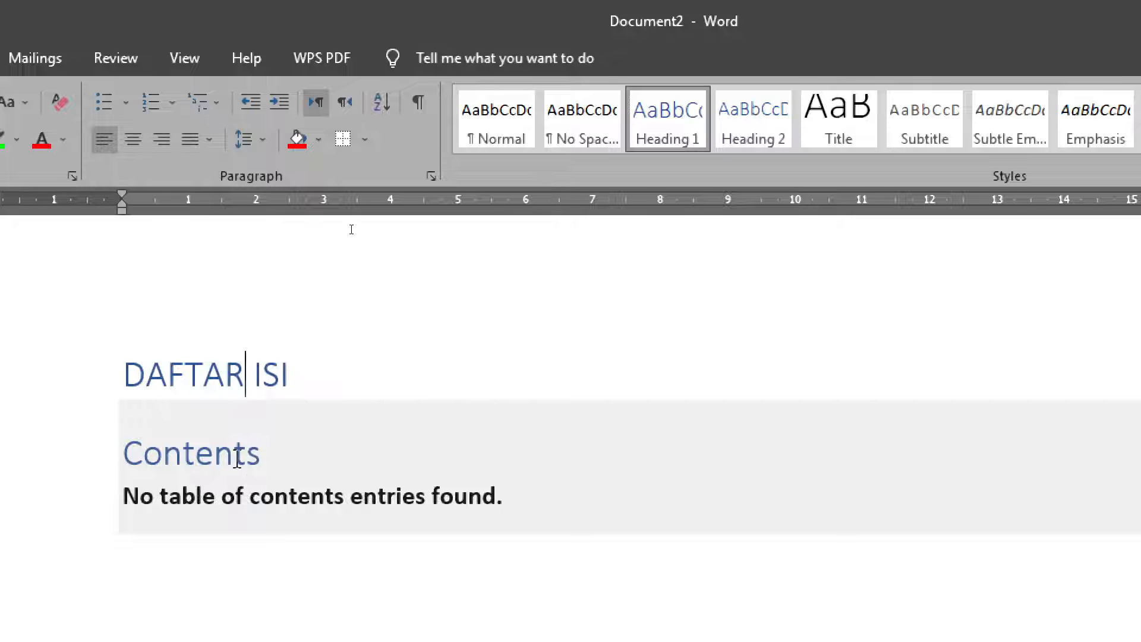
left_click(259, 464)
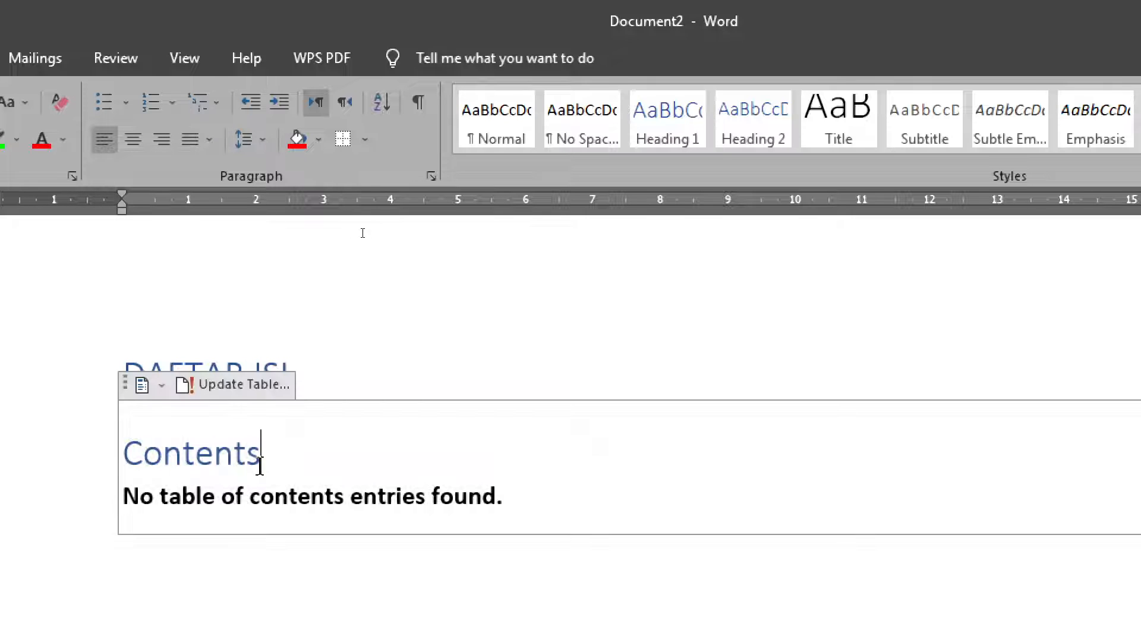
left_click(315, 366)
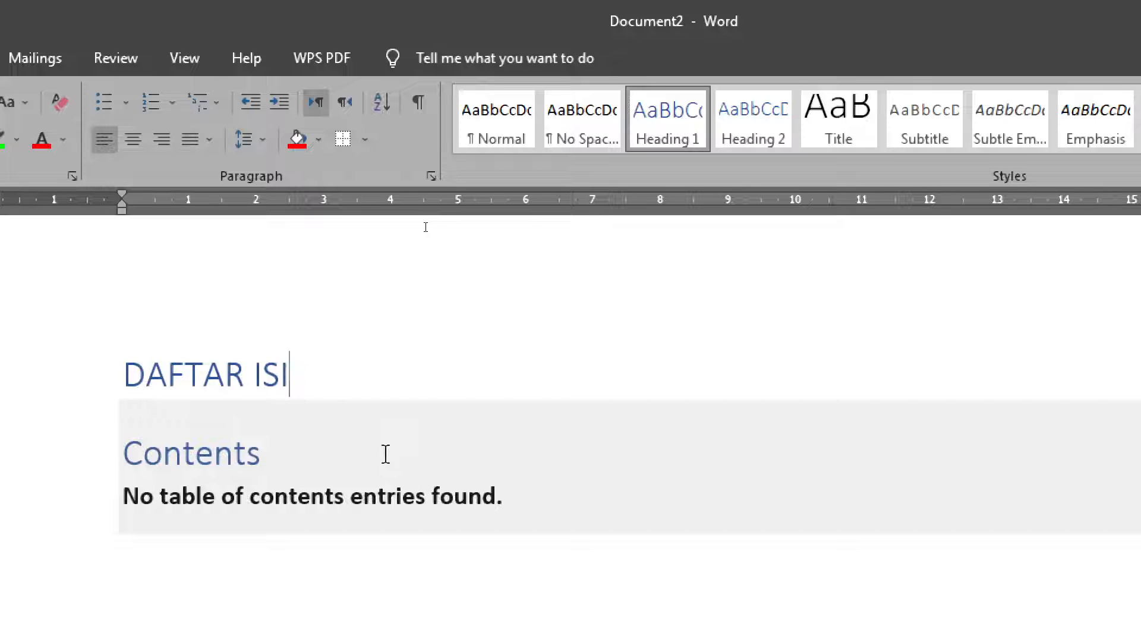
left_click(386, 454)
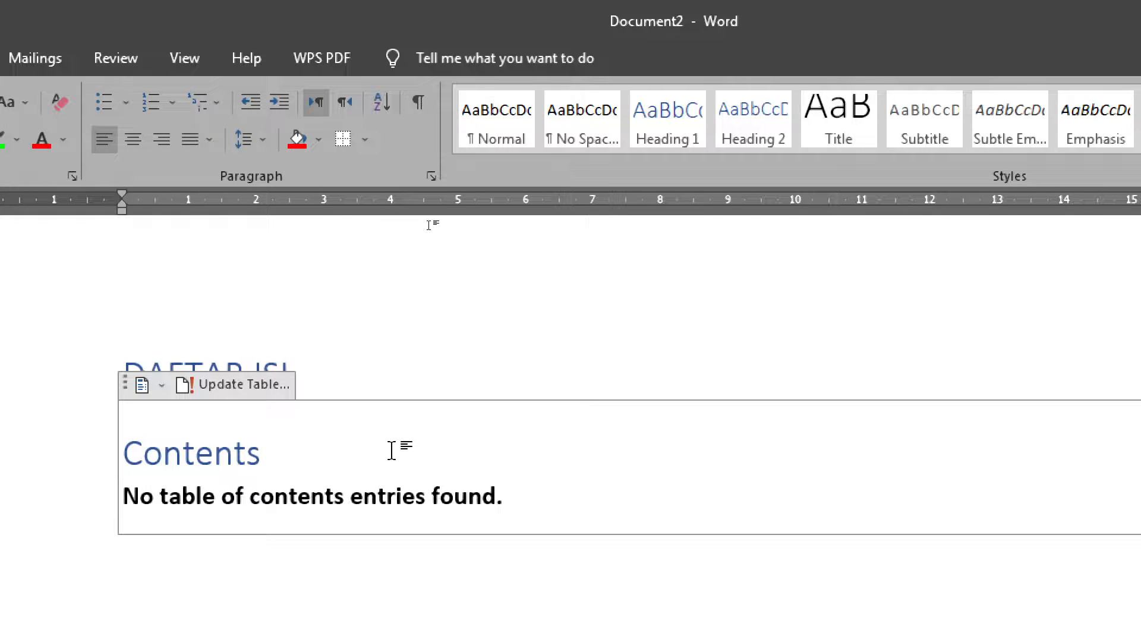
key("super+minus")
scroll(386, 268, "up", 4)
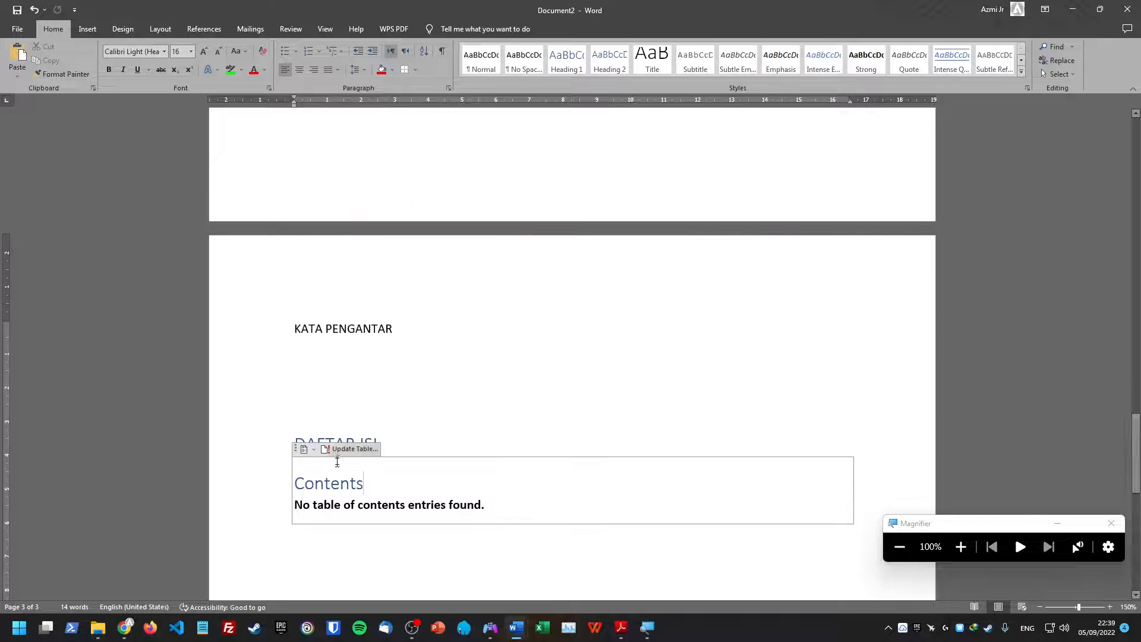
Update the table of contents below the DAFTAR ISI title to pull in the headings styled so far.
key("super+plus")
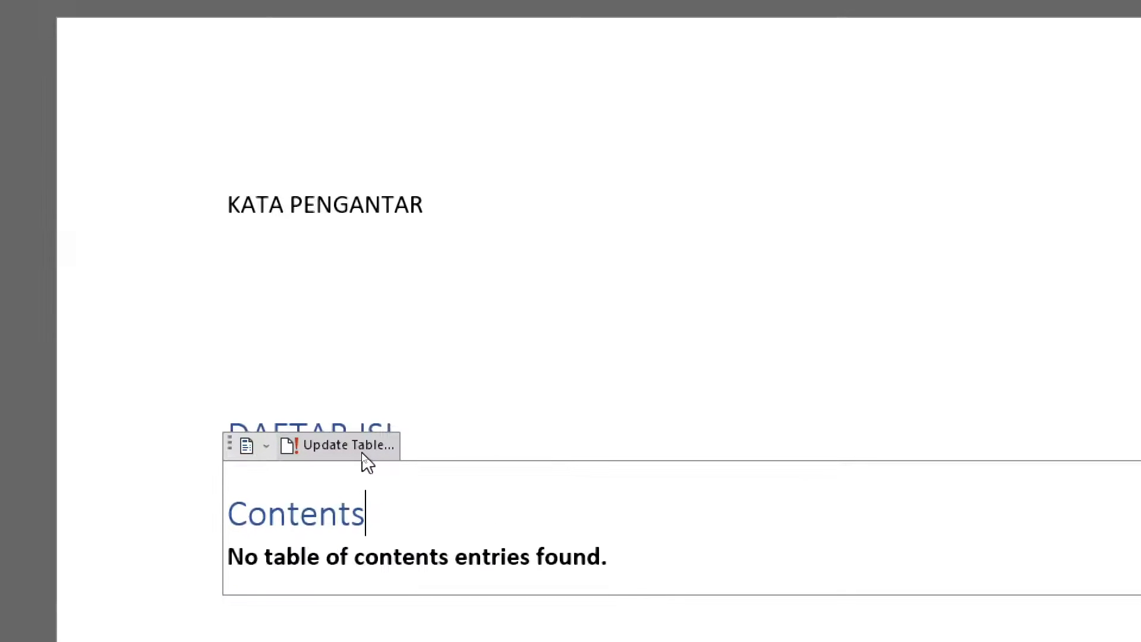
left_click(360, 454)
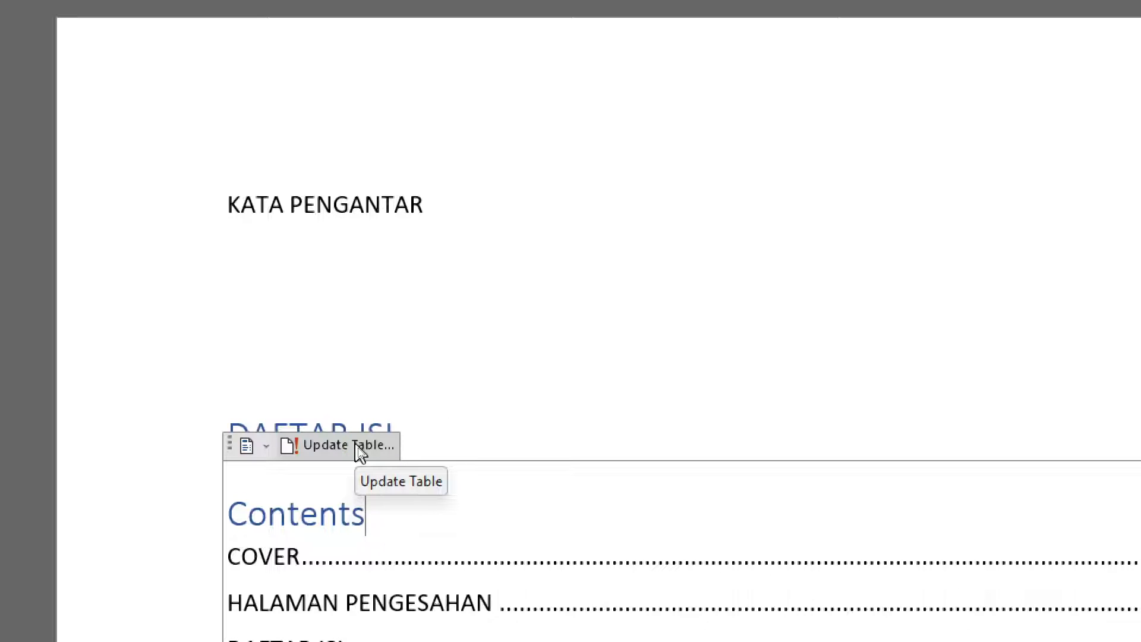
scroll(552, 355, "down", 2)
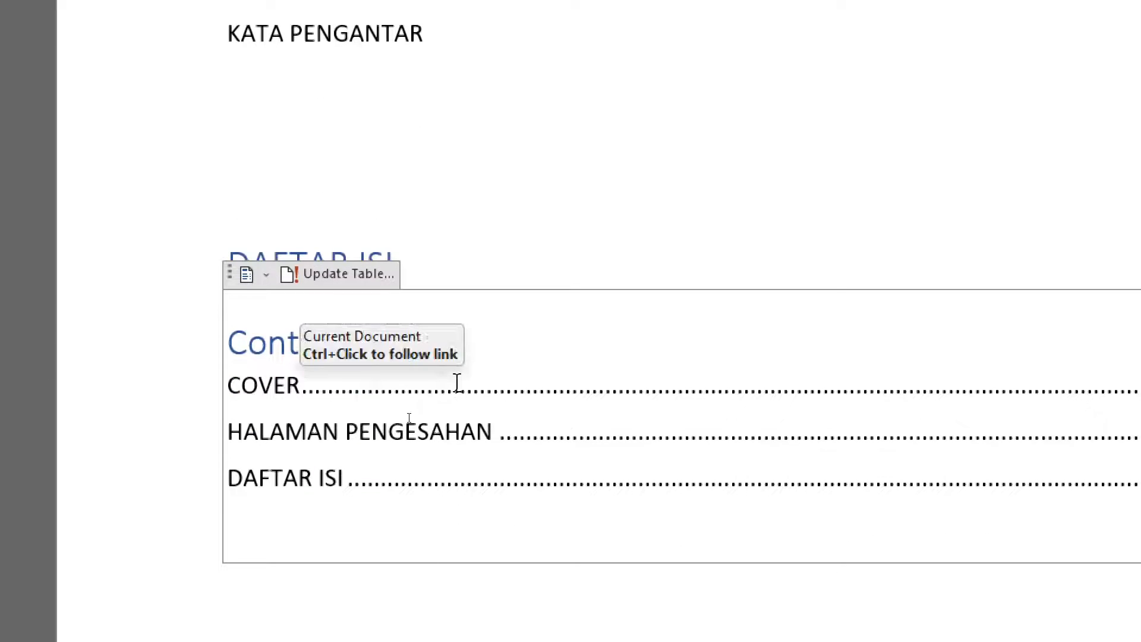
key("super")
key("super")
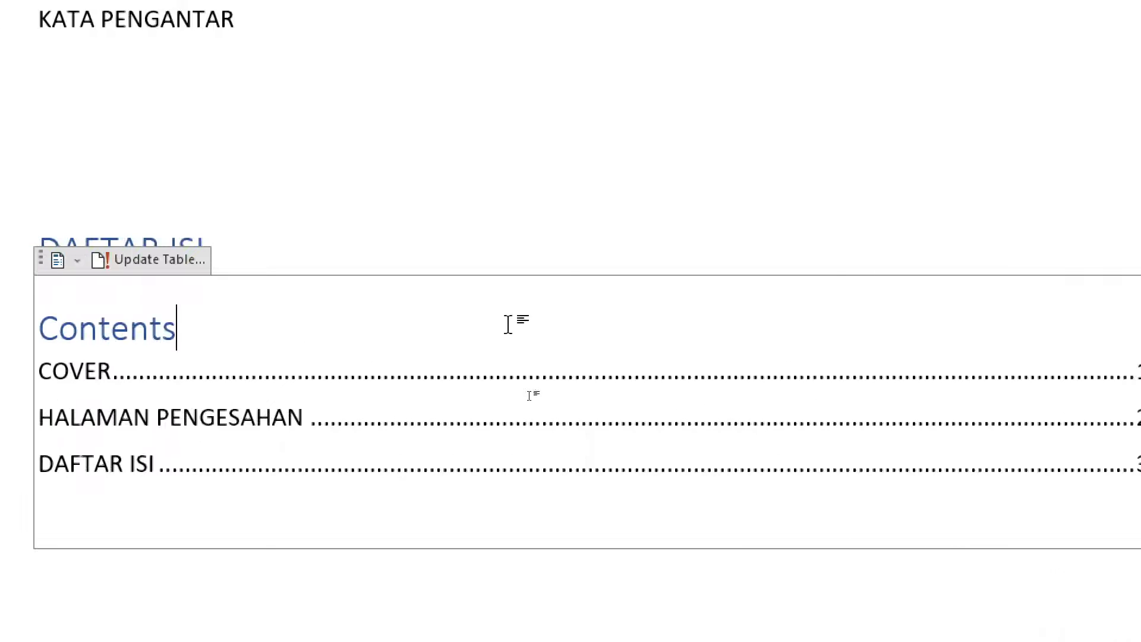
key("super+minus")
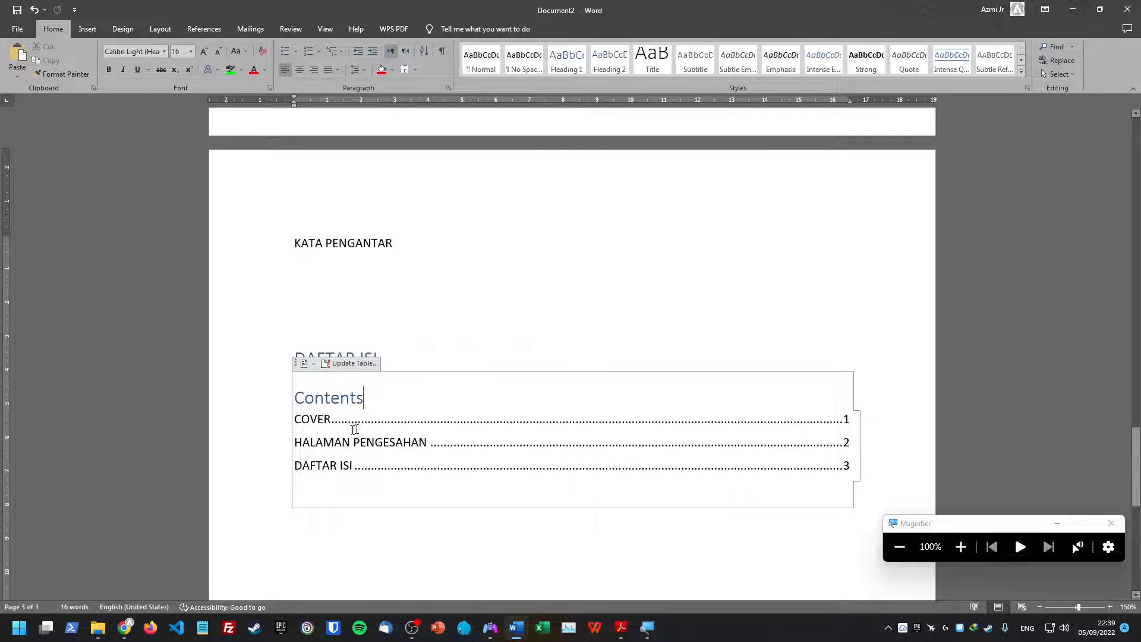
scroll(524, 323, "up", 8, "ctrl")
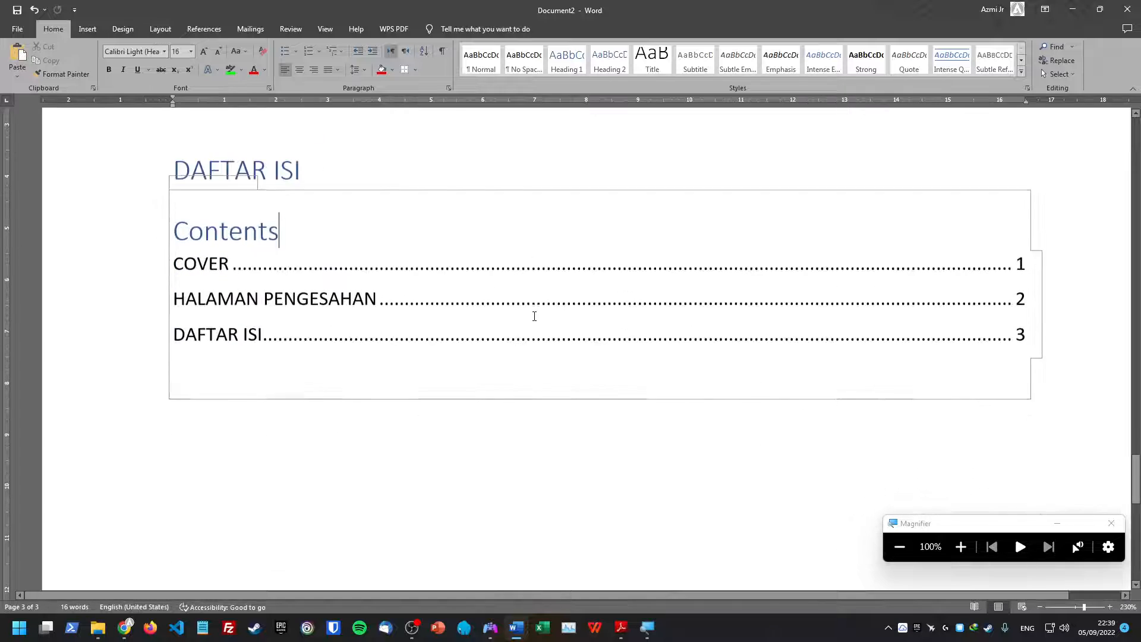
Compare the titles on the third page with the entries listed in the table of contents.
left_click(351, 216)
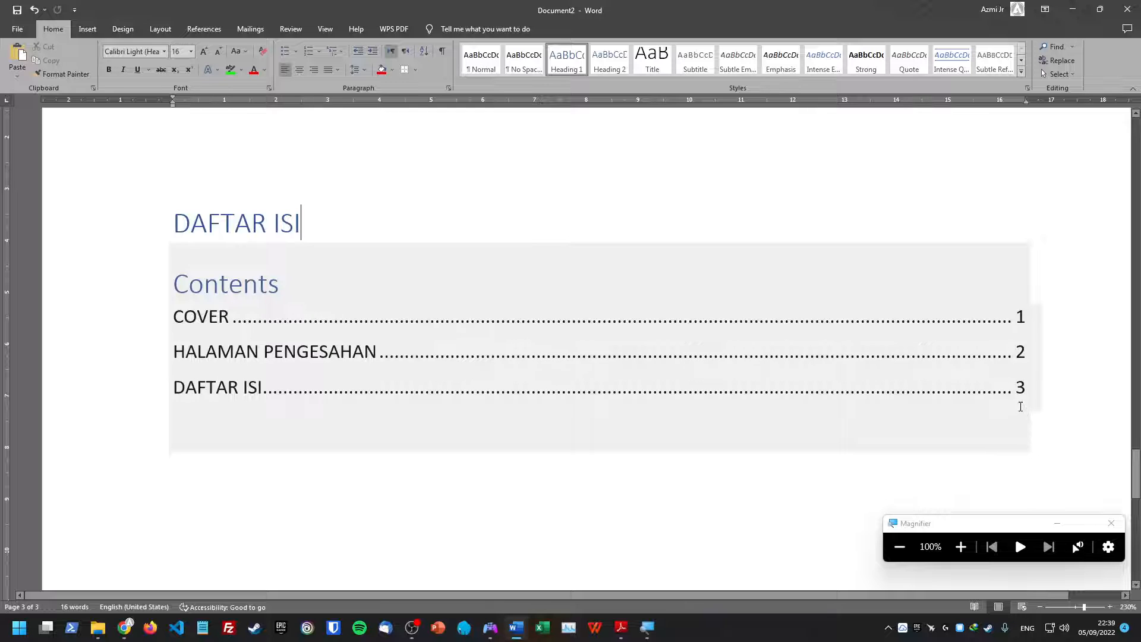
scroll(515, 341, "up", 10)
scroll(513, 342, "down", 5)
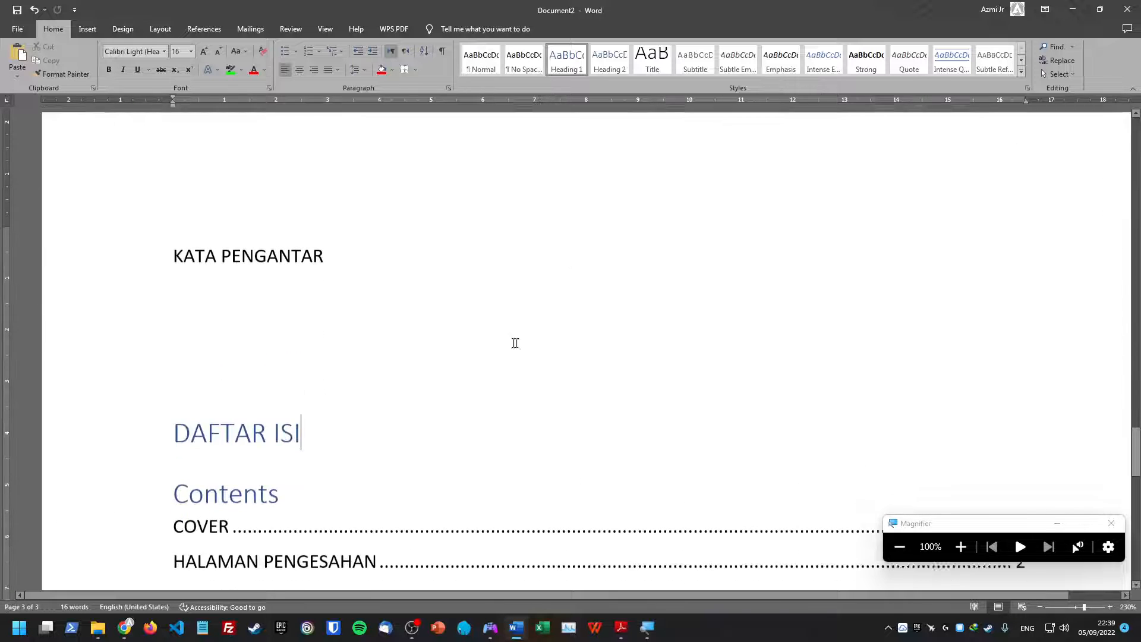
left_click_drag(364, 240, 172, 240)
scroll(321, 346, "down", 3)
scroll(322, 344, "up", 3)
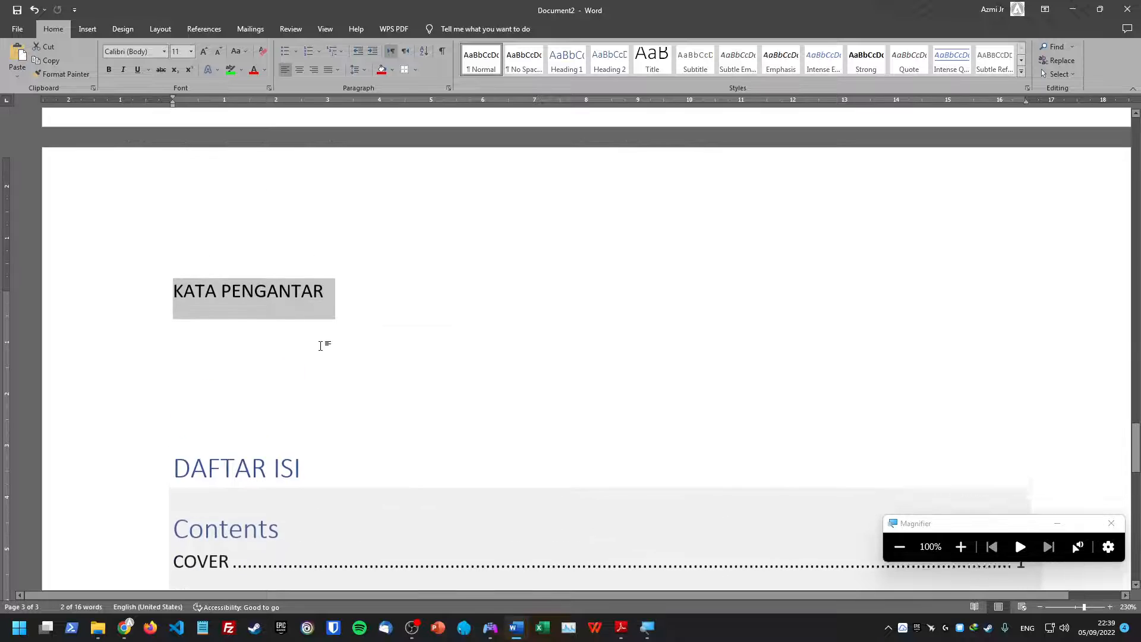
scroll(333, 315, "down", 3)
left_click(249, 312)
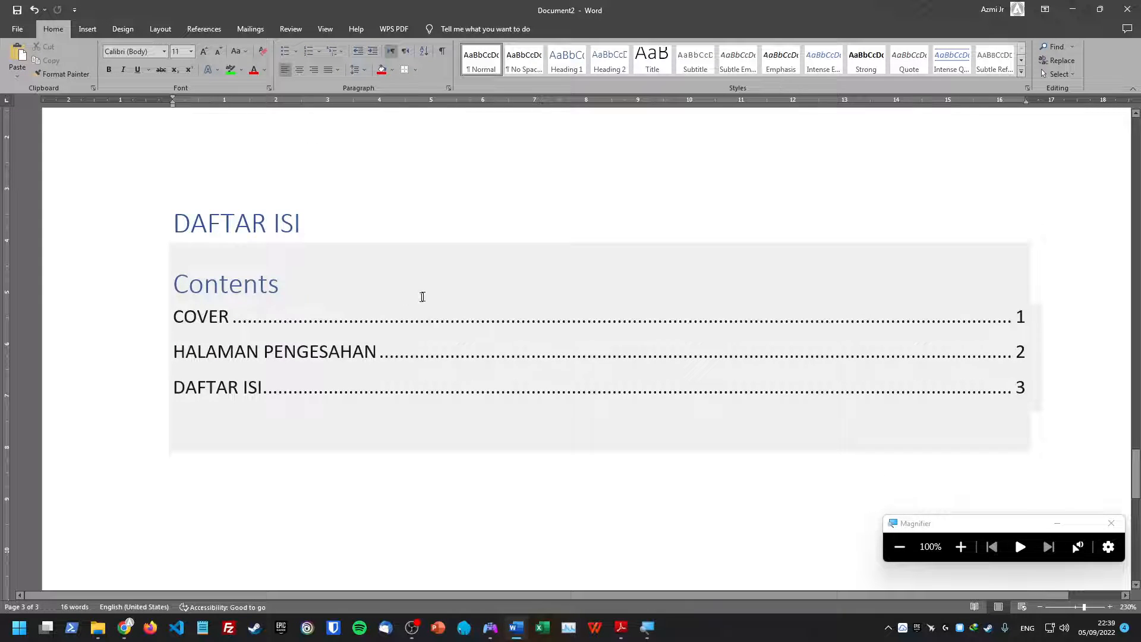
Apply the Heading 1 style to the KATA PENGANTAR title on the third page.
scroll(422, 297, "up", 3)
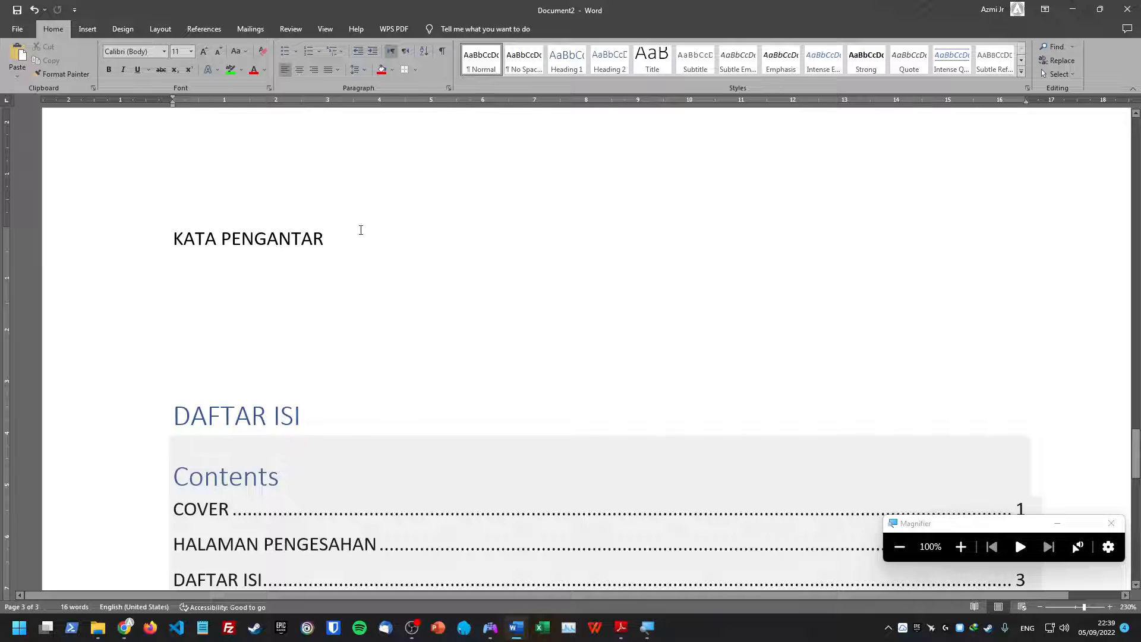
left_click_drag(359, 233, 177, 235)
left_click(331, 247)
left_click(566, 59)
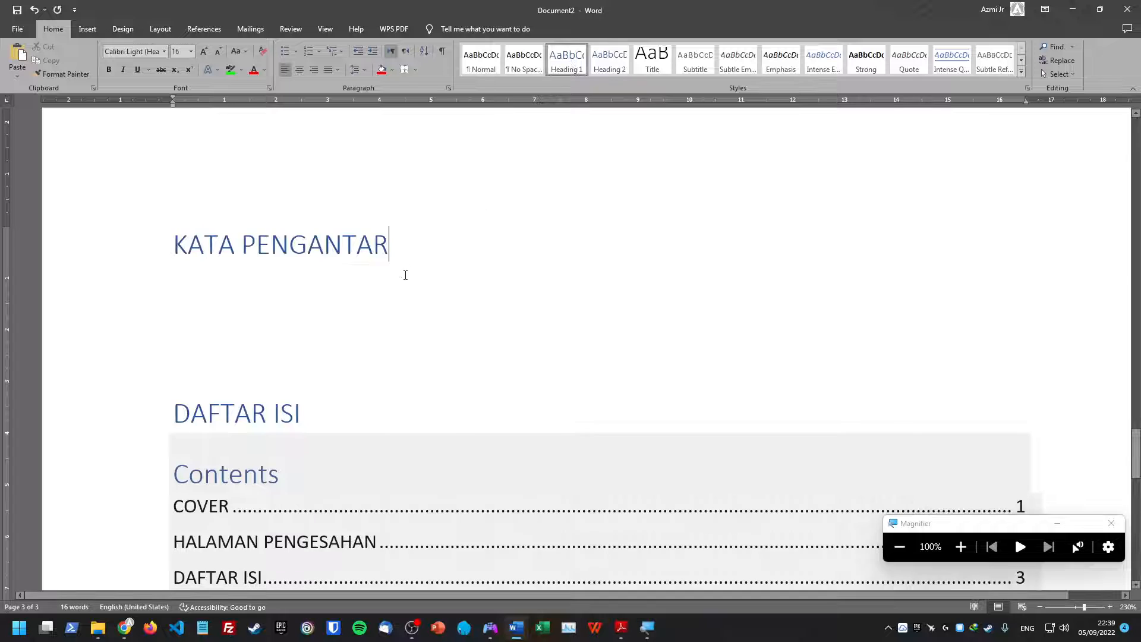
scroll(356, 285, "down", 3)
left_click(280, 285)
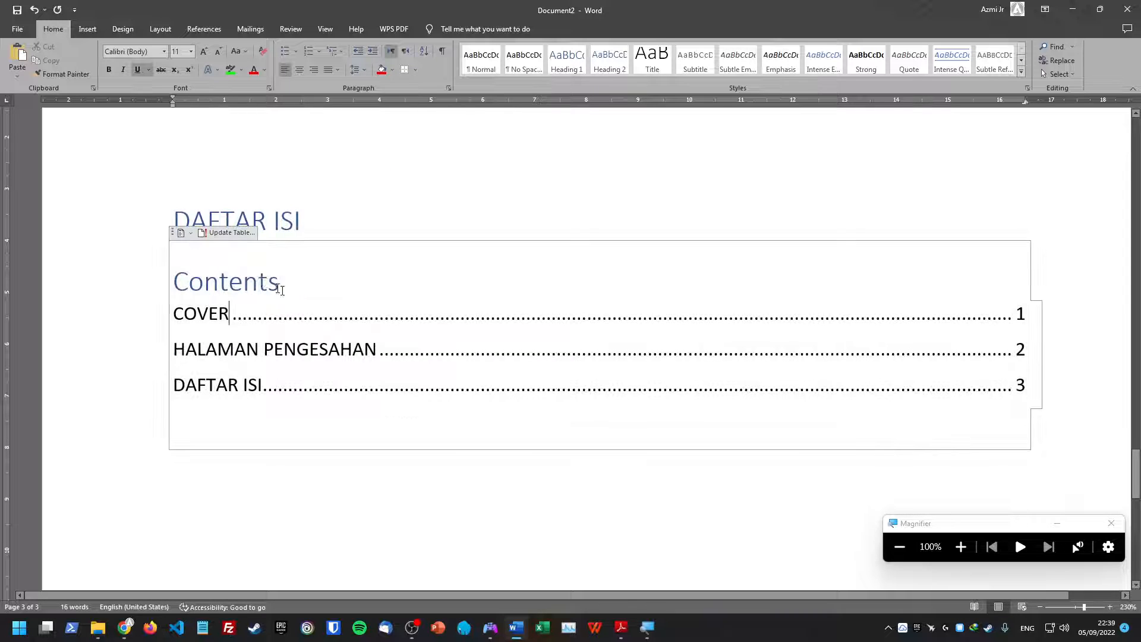
left_click(240, 234)
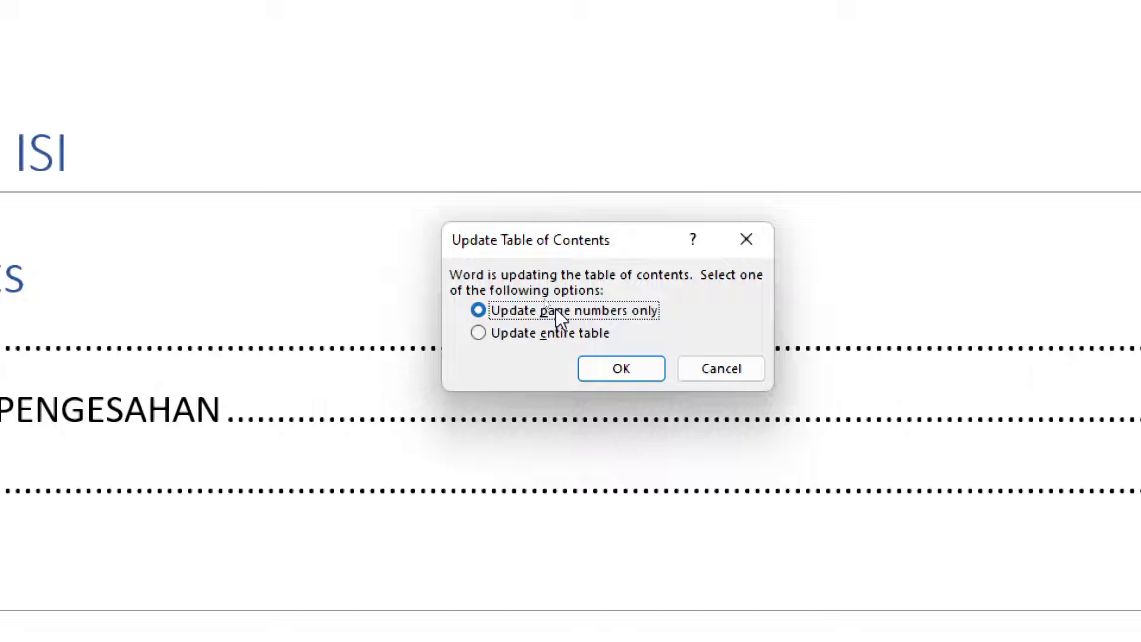
left_click(538, 334)
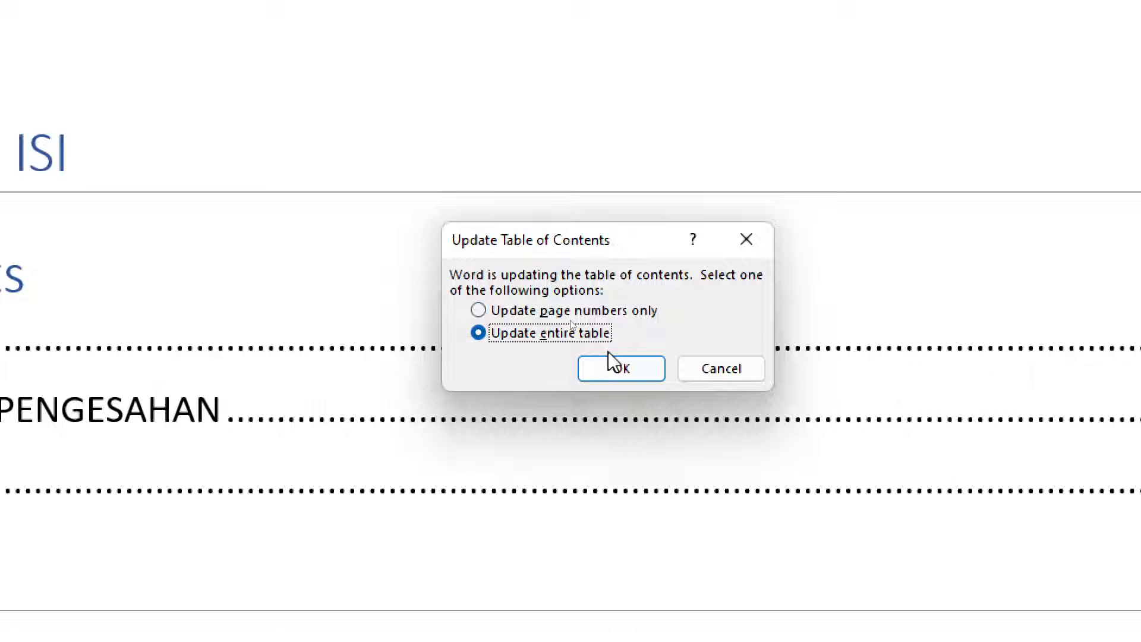
left_click(743, 240)
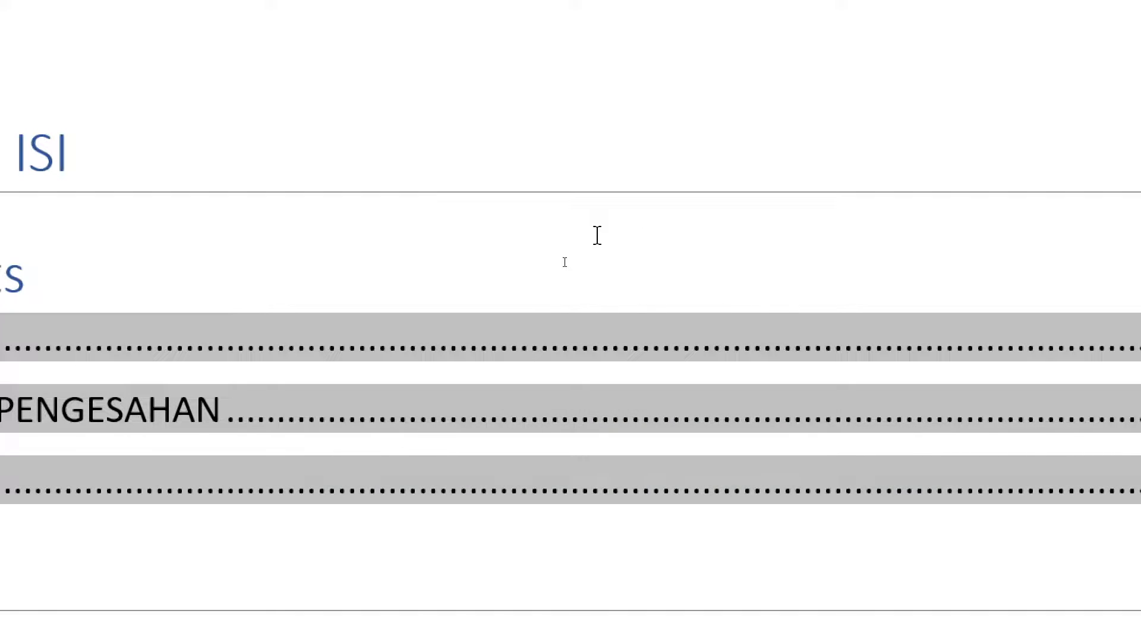
key("super+minus")
key("super+minus")
Update the table of contents using the option that refreshes page numbers only.
scroll(436, 267, "up", 5)
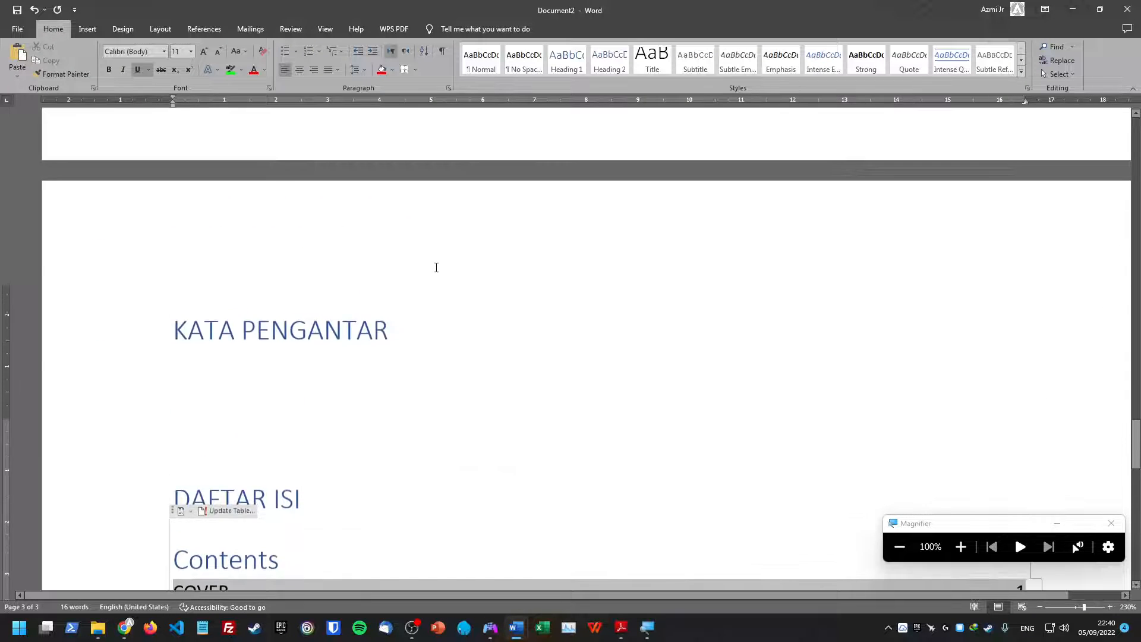
scroll(436, 268, "up", 5)
scroll(438, 280, "down", 11)
scroll(443, 318, "up", 5)
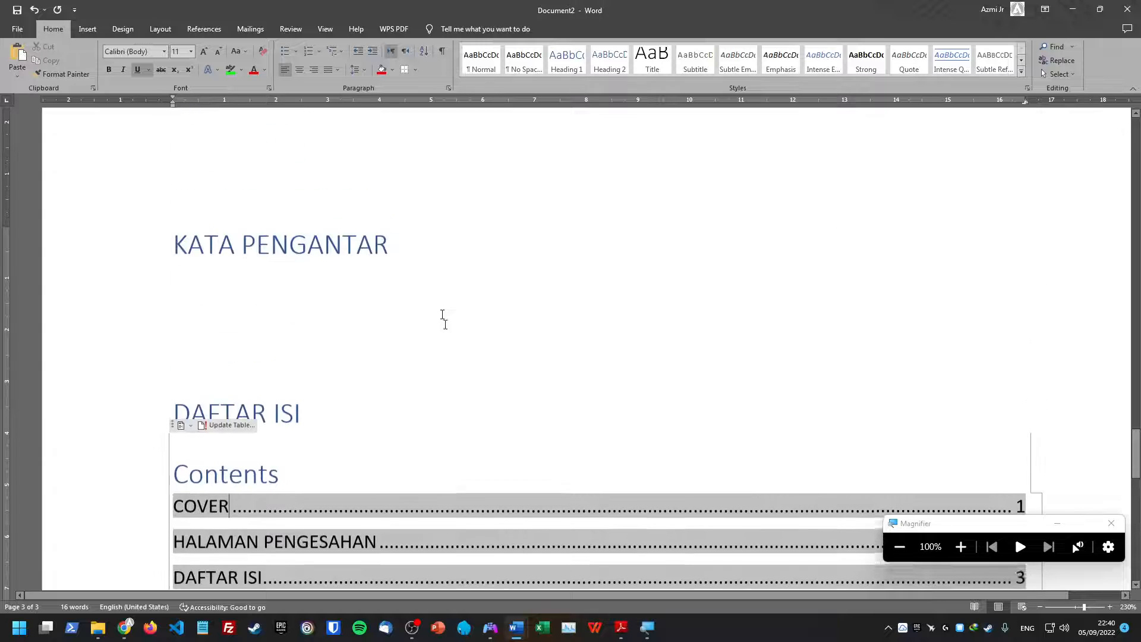
scroll(444, 320, "down", 3)
left_click(238, 306)
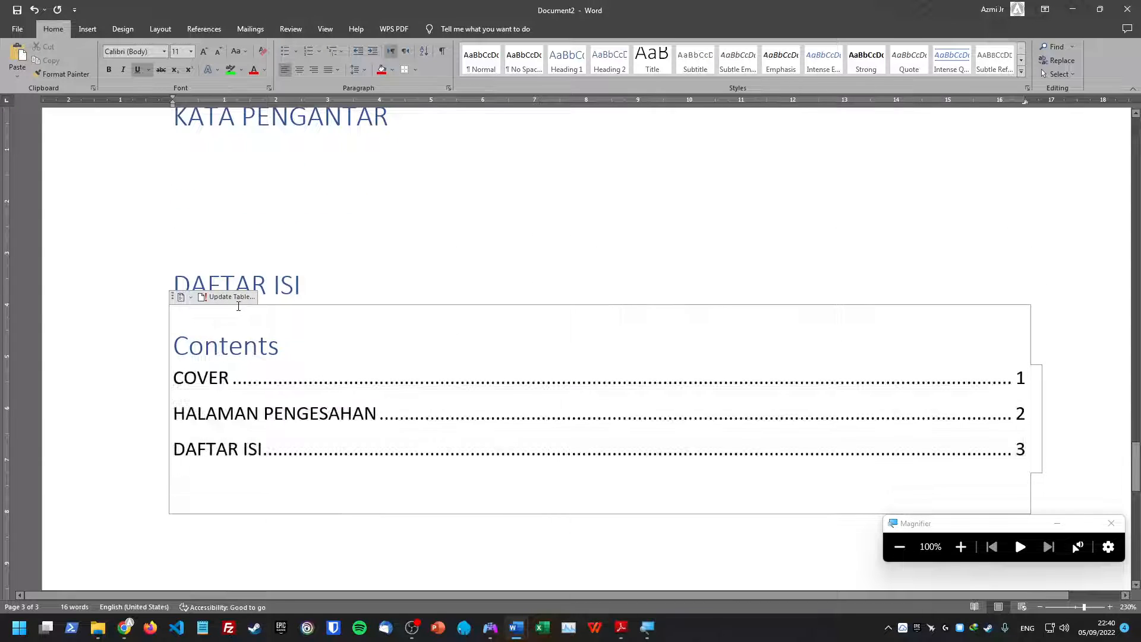
left_click(231, 297)
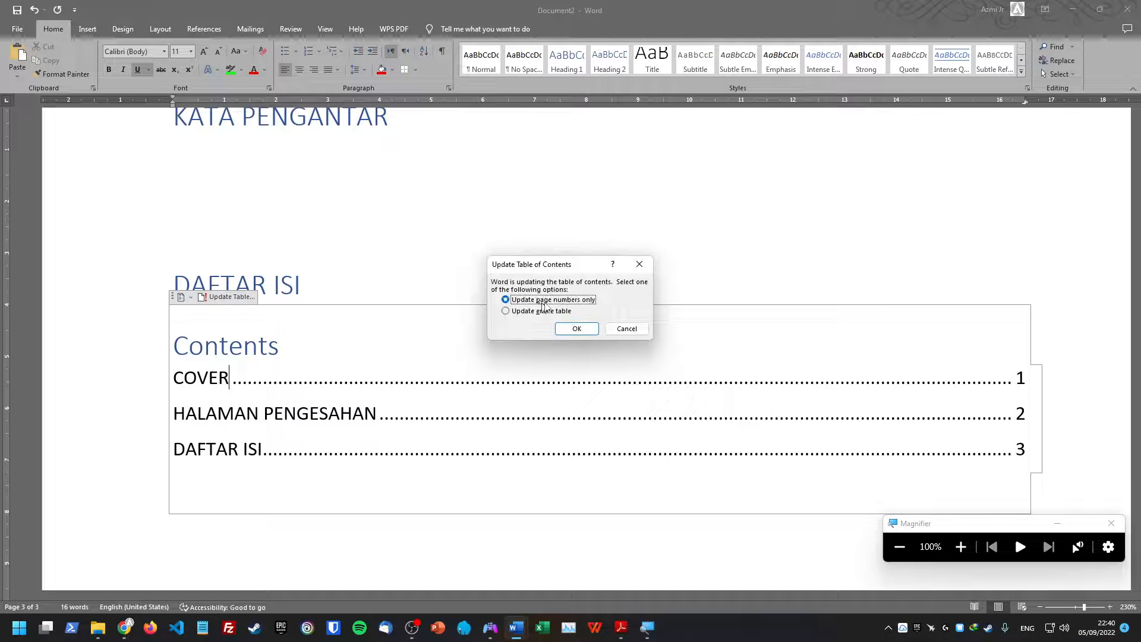
left_click(576, 328)
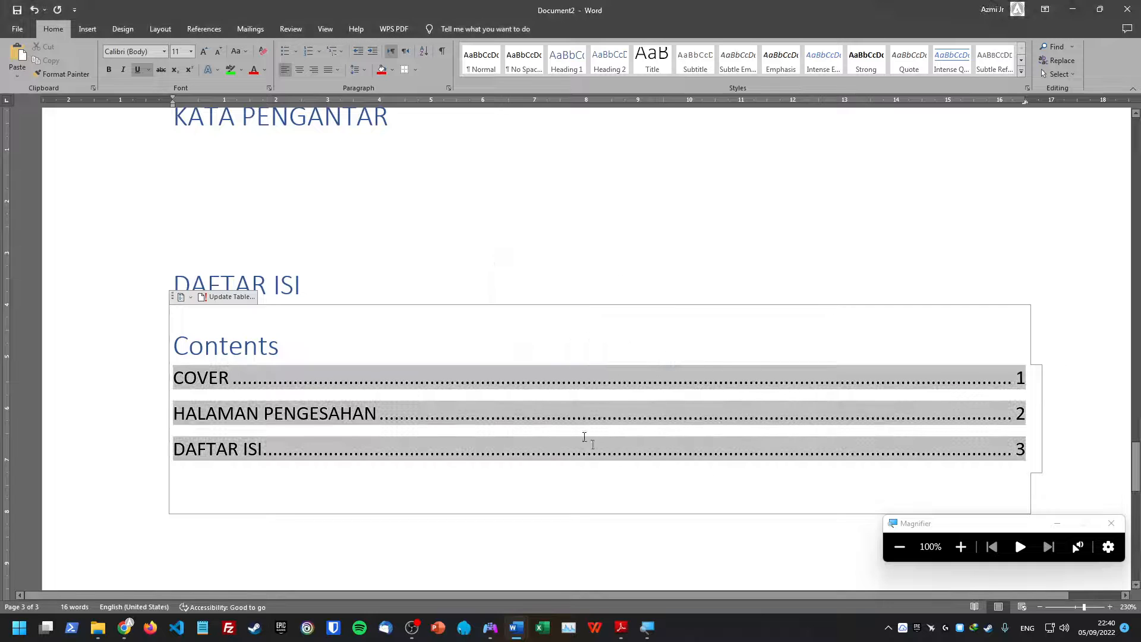
Update the entire table of contents to include the KATA PENGANTAR heading.
scroll(215, 283, "up", 2)
left_click(242, 246)
scroll(433, 330, "down", 3)
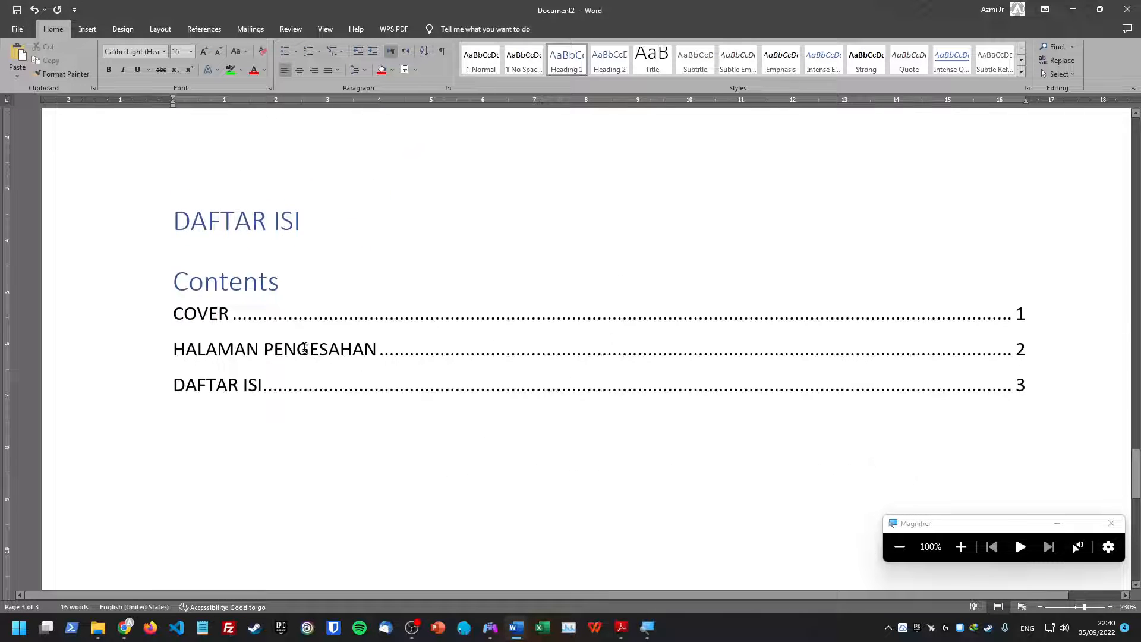
left_click(232, 313)
left_click(229, 232)
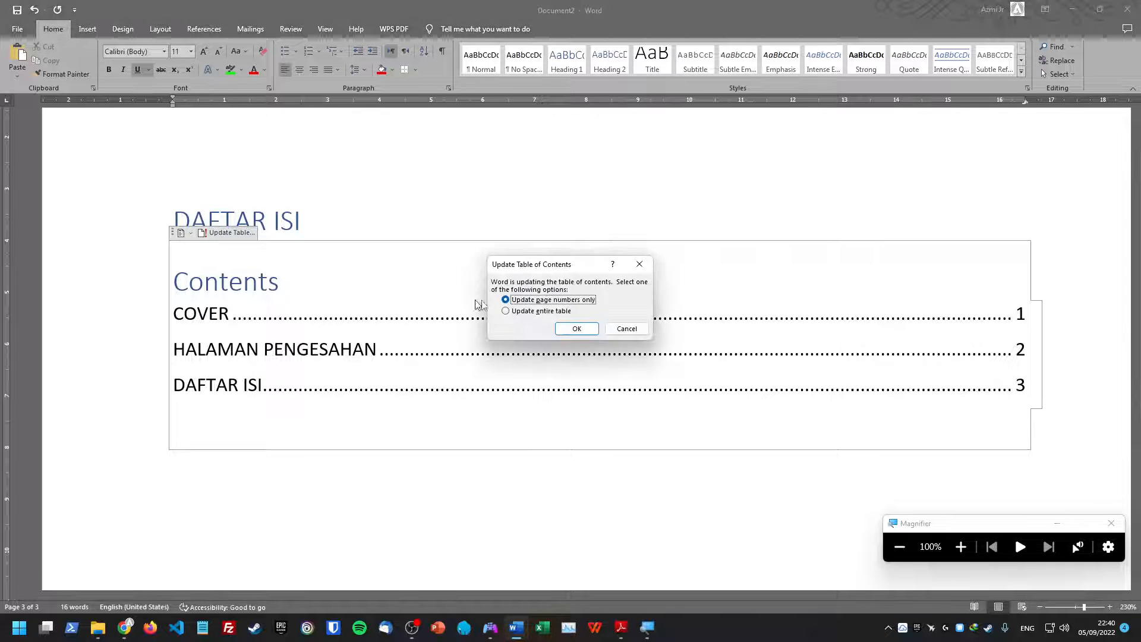
left_click(532, 311)
left_click(577, 329)
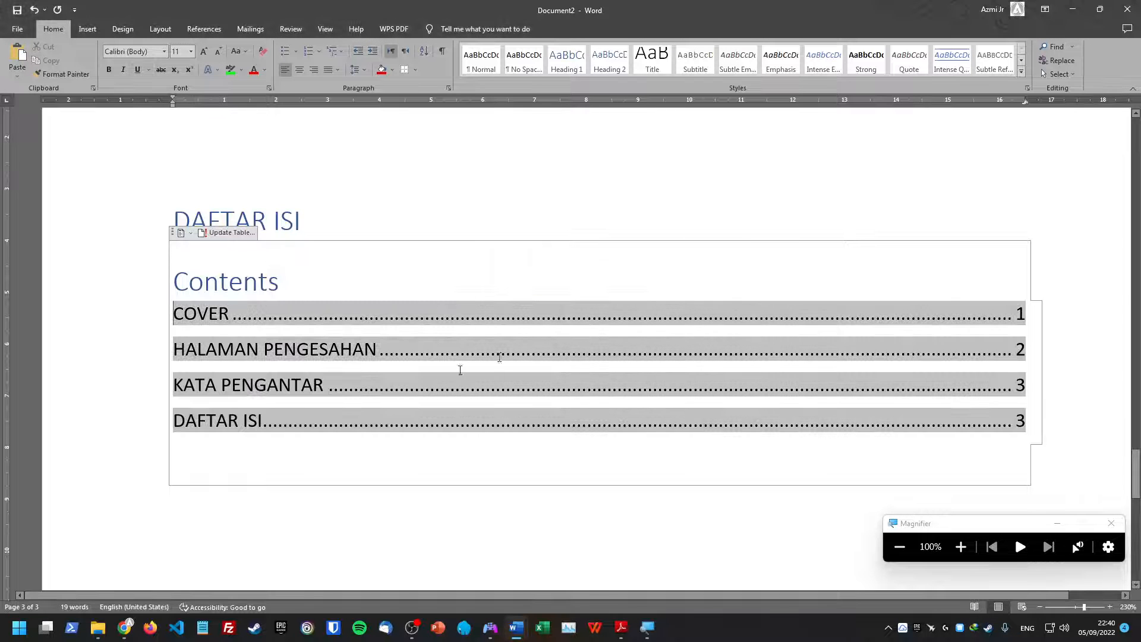
left_click(324, 385)
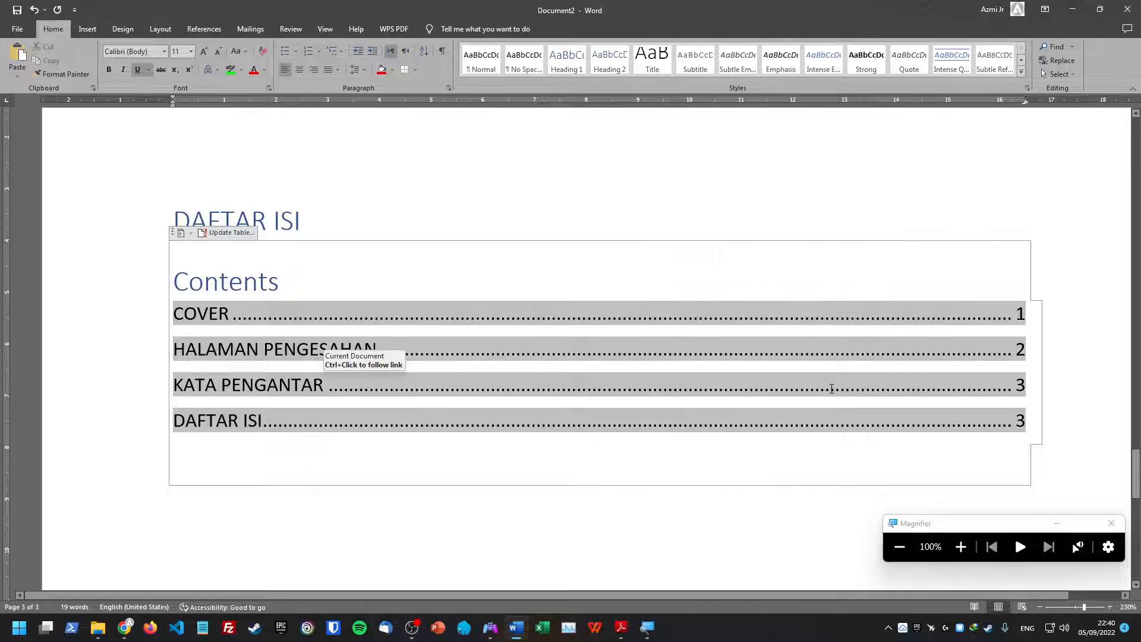
Show the Navigation pane and list the document's headings in it.
left_click(351, 229)
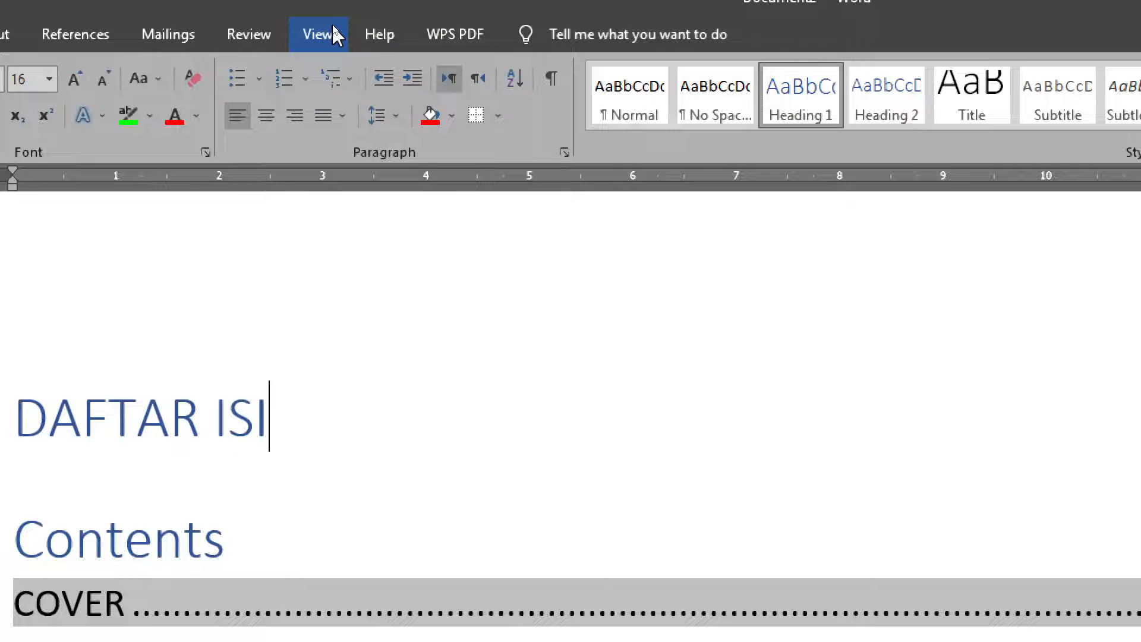
left_click(333, 29)
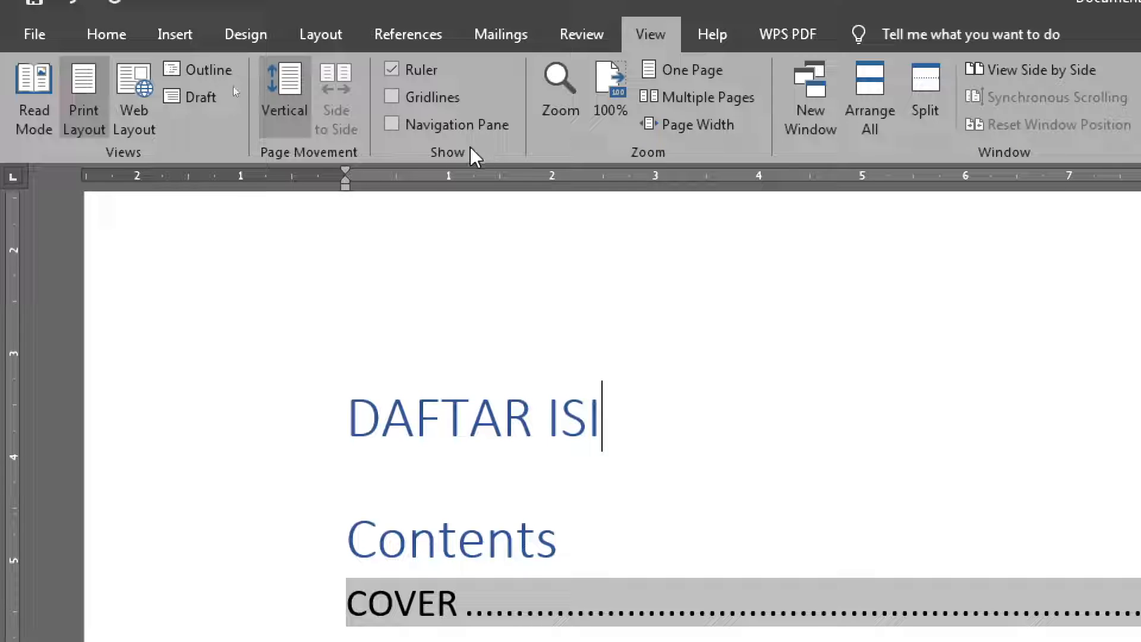
left_click(484, 125)
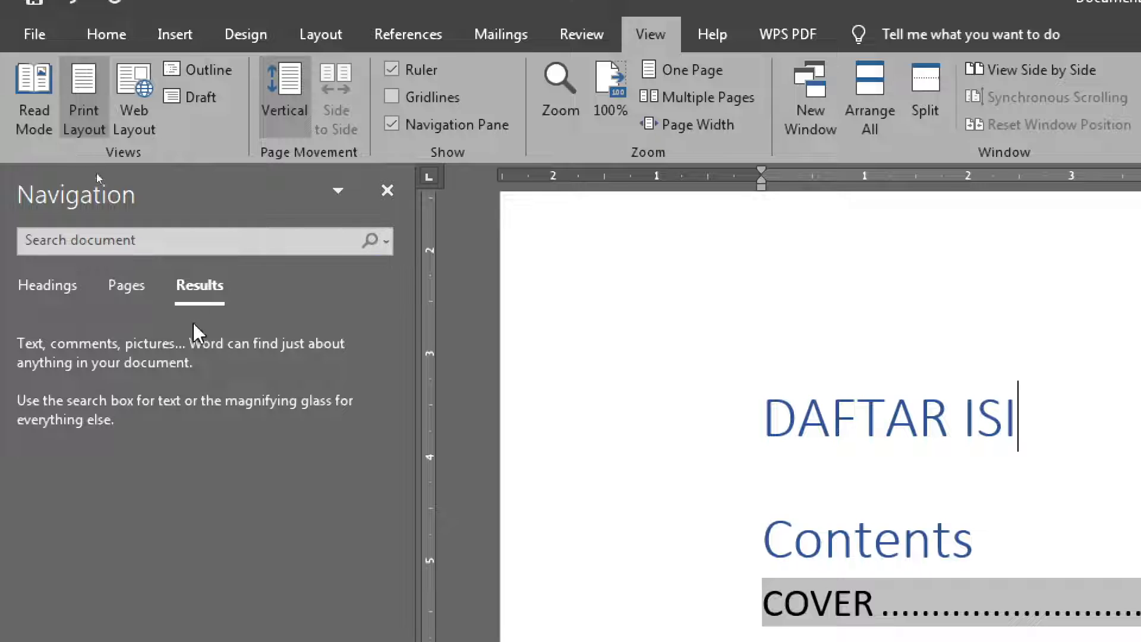
left_click(57, 287)
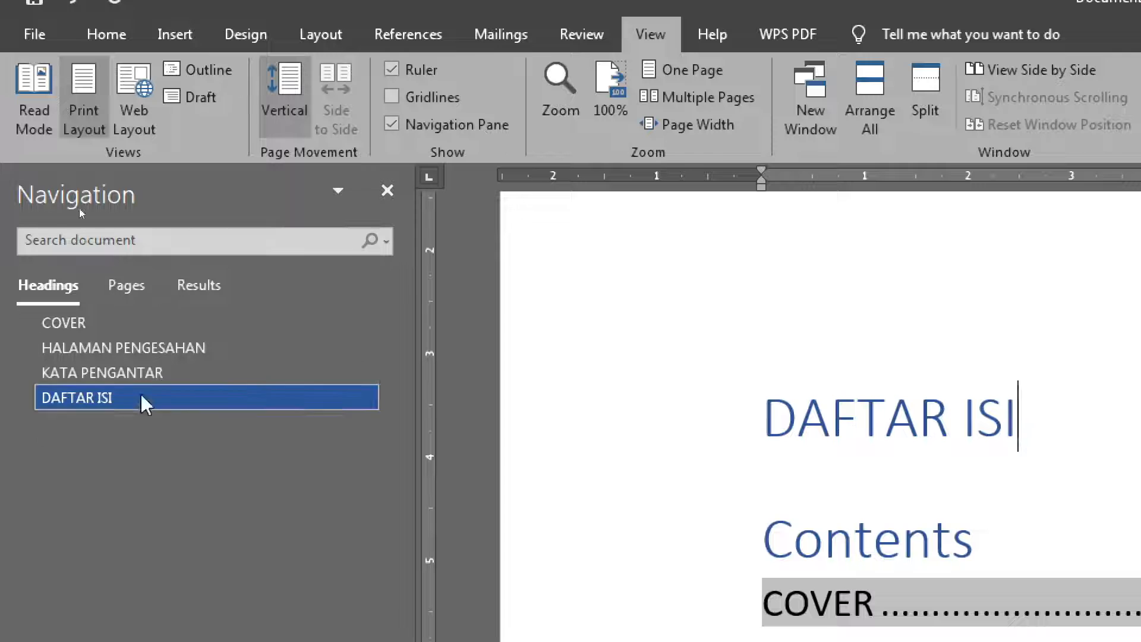
Jump to the KATA PENGANTAR heading and to the COVER heading from the heading list, and look through the pages.
left_click(204, 376)
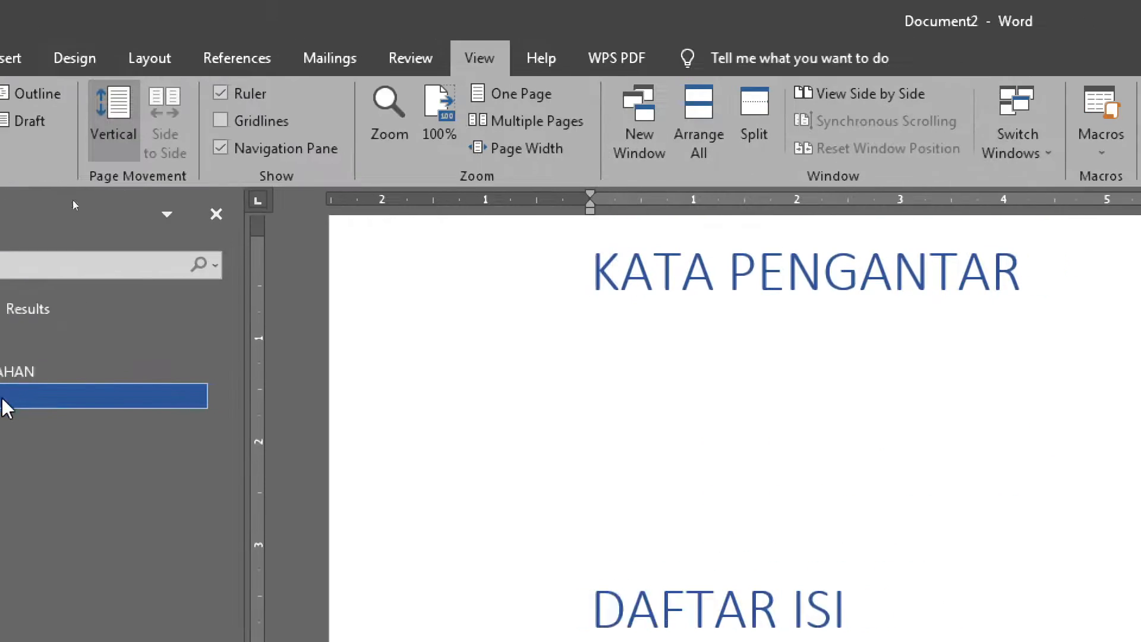
left_click(0, 349)
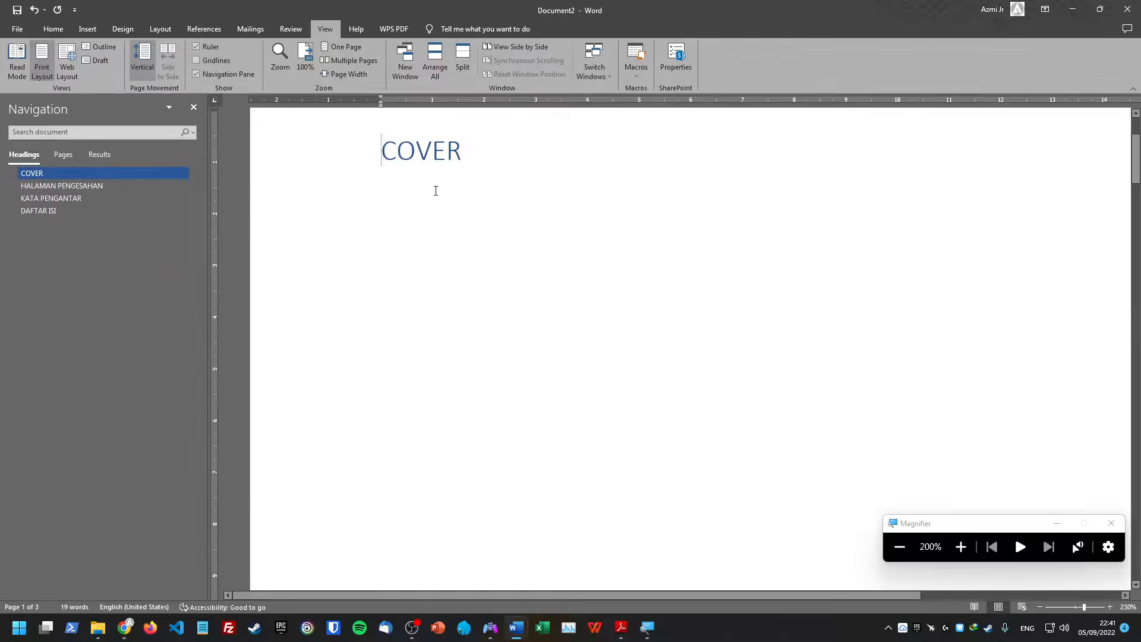
scroll(467, 263, "up", 2)
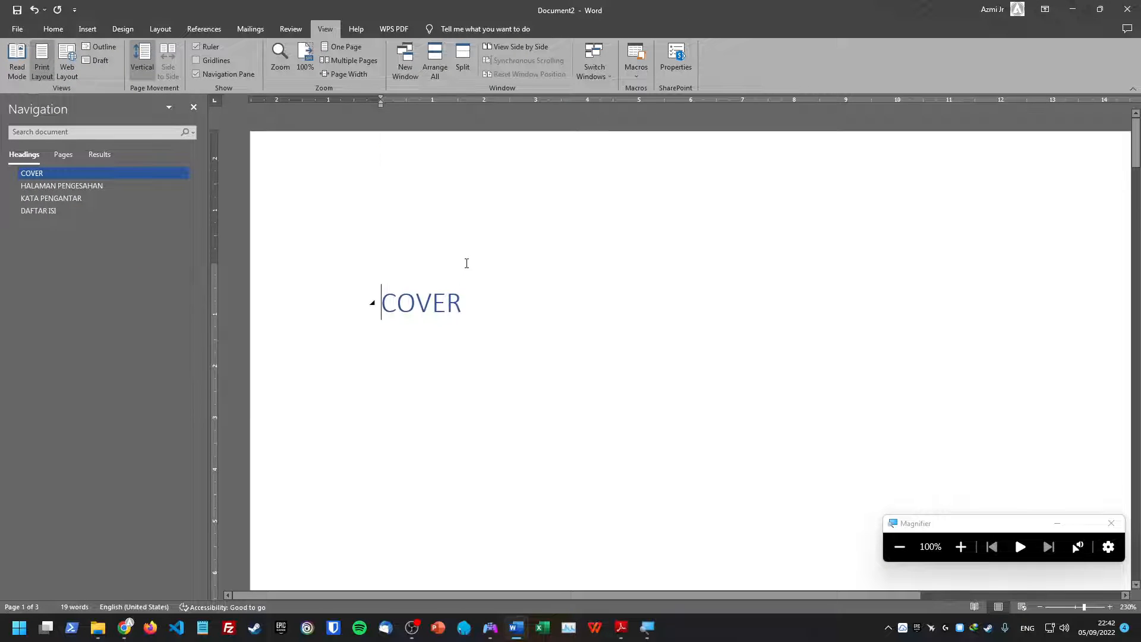
scroll(467, 264, "down", 15)
scroll(467, 263, "up", 2)
scroll(467, 263, "down", 10)
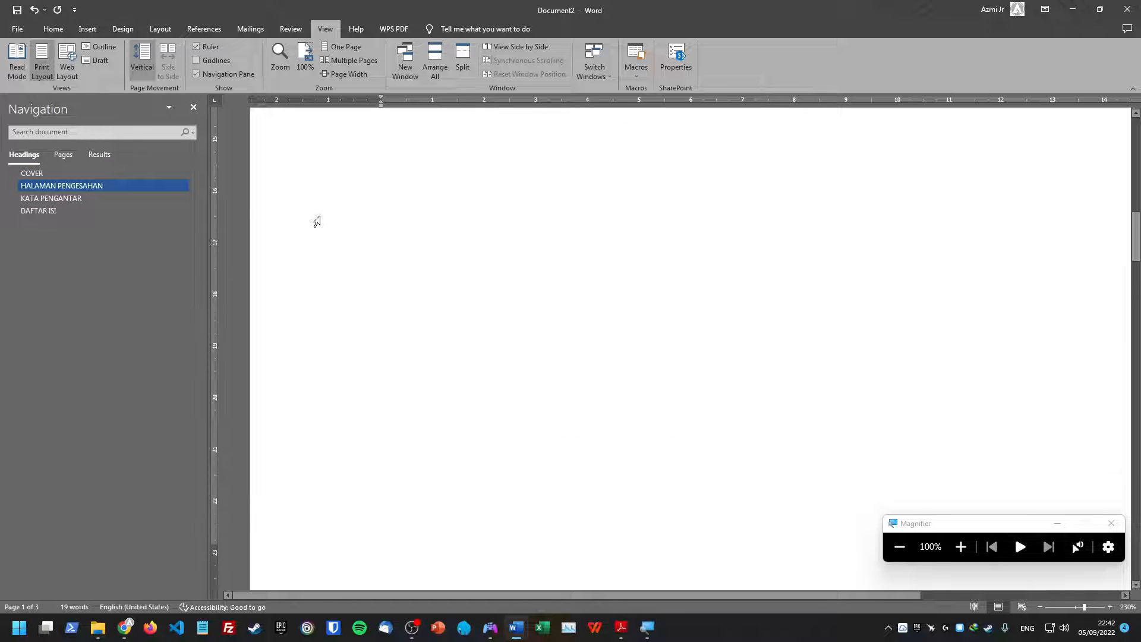
Close the Navigation pane and return to the table of contents on the third page.
left_click(193, 107)
scroll(495, 285, "up", 3)
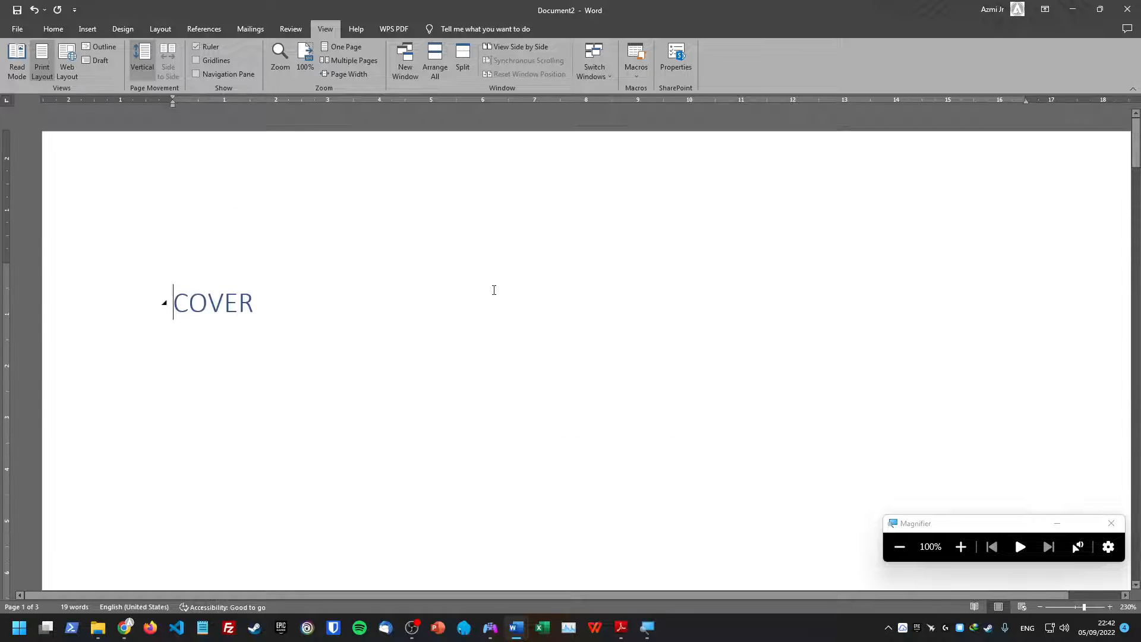
scroll(494, 286, "down", 15)
scroll(501, 287, "up", 4)
left_click(380, 360)
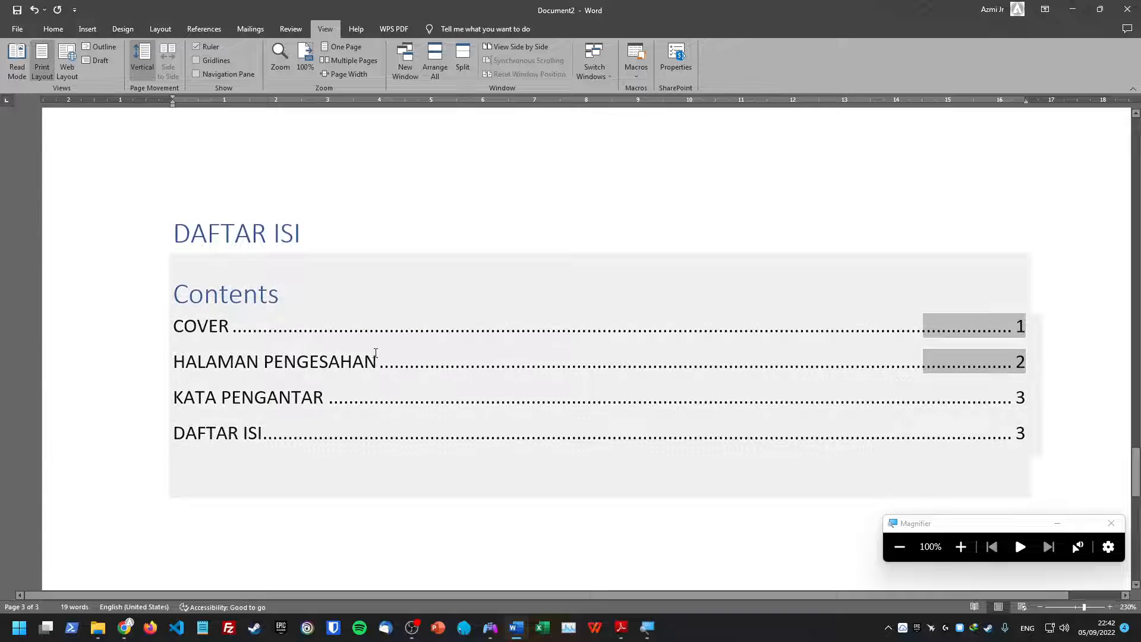
Delete the "Contents" title from the table of contents below the DAFTAR ISI heading.
left_click(221, 292)
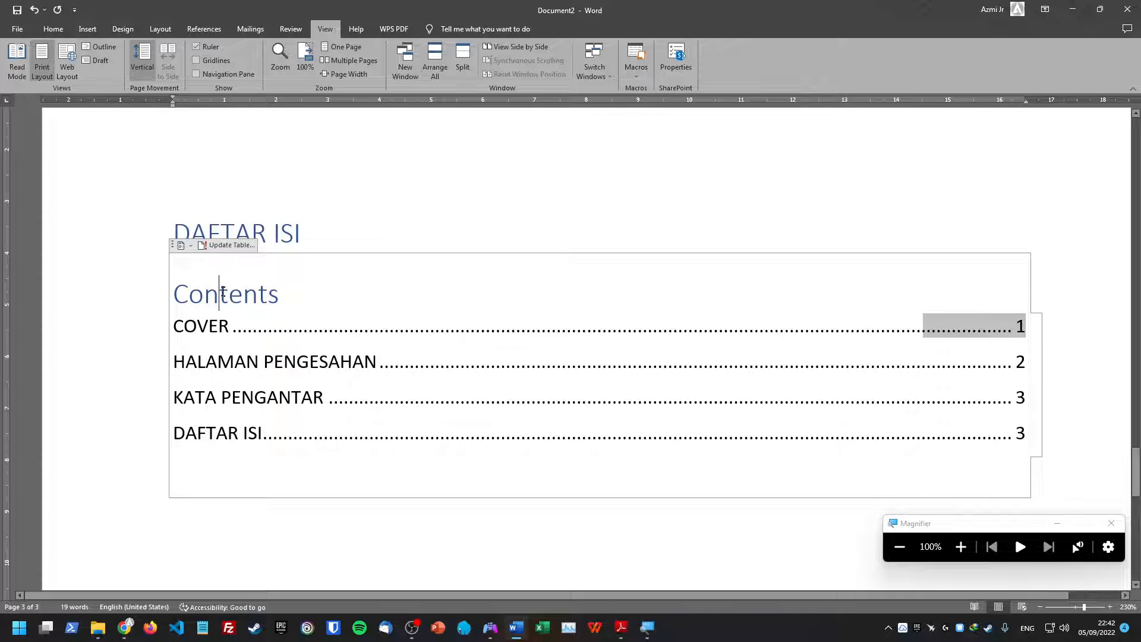
left_click_drag(281, 297, 173, 295)
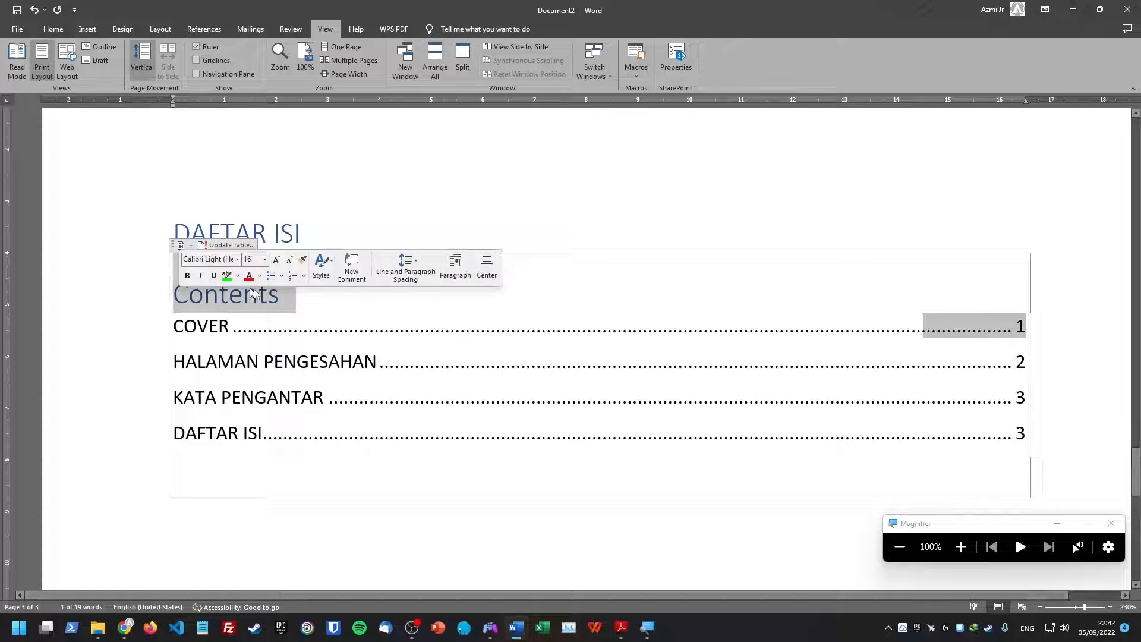
key("Delete")
left_click(343, 244)
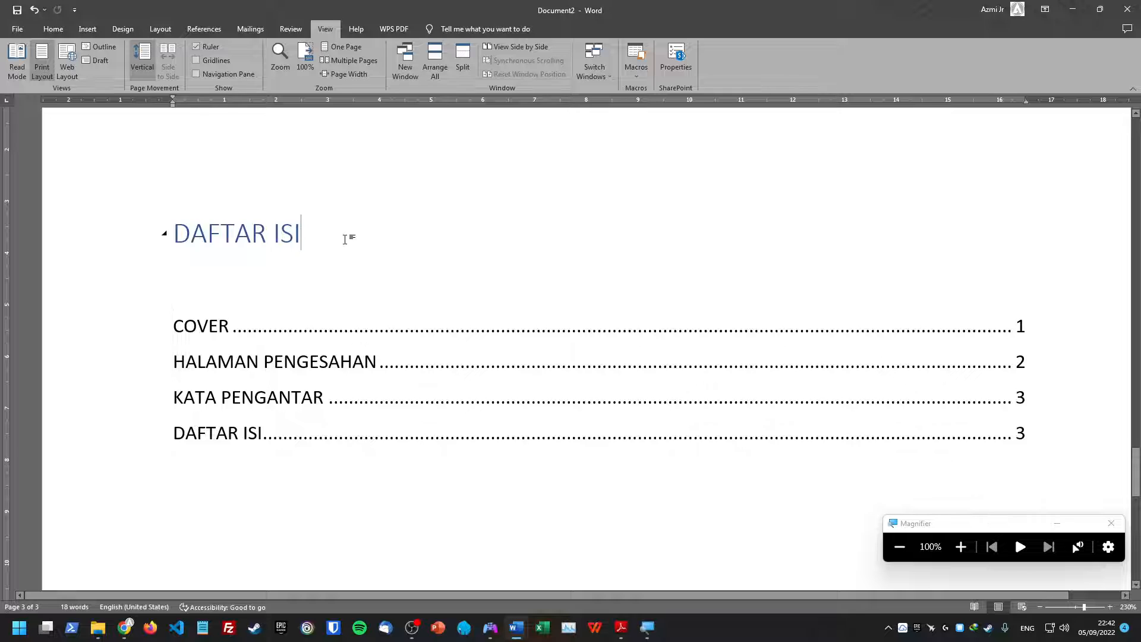
Remove the space after paragraph from all entries in the table of contents.
left_click(435, 346)
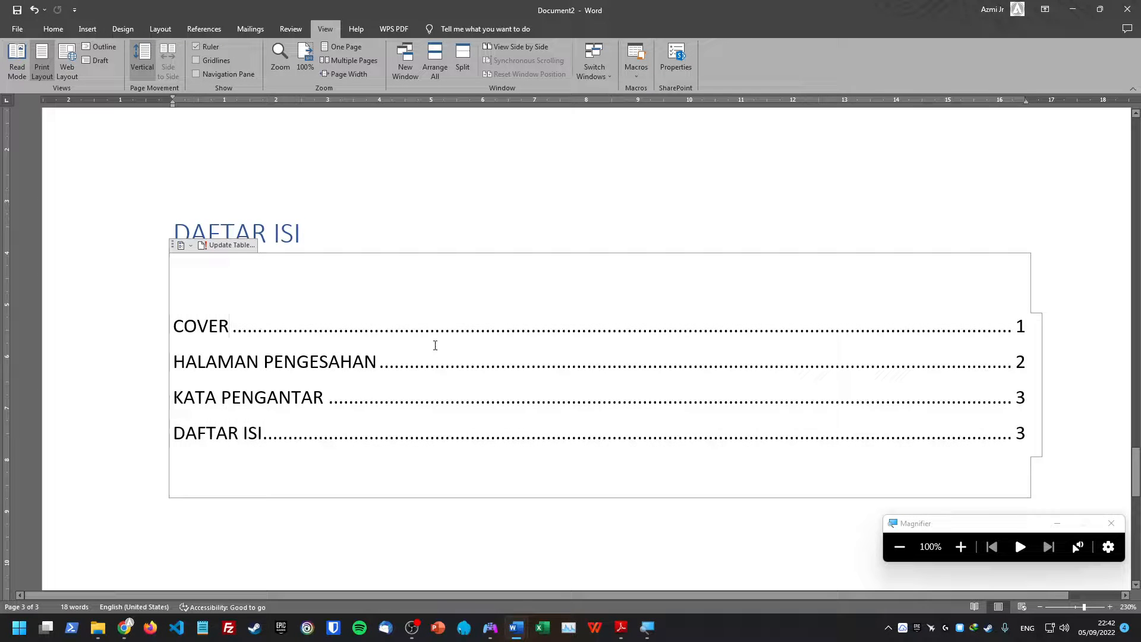
left_click_drag(203, 328, 285, 375)
left_click(217, 327)
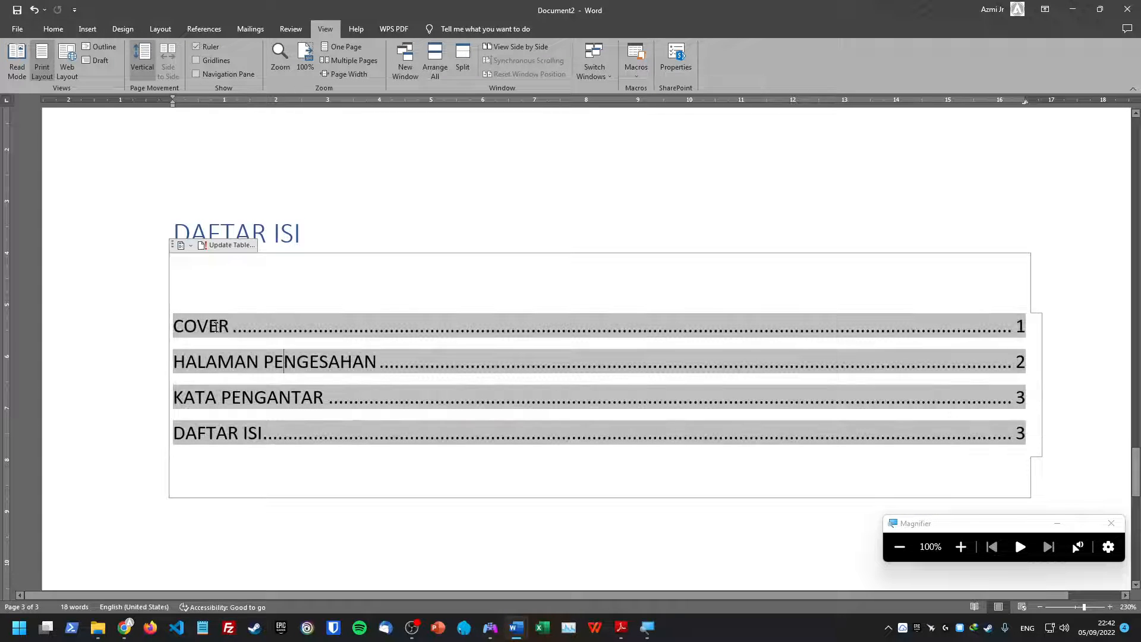
left_click_drag(215, 326, 319, 414)
left_click(297, 361)
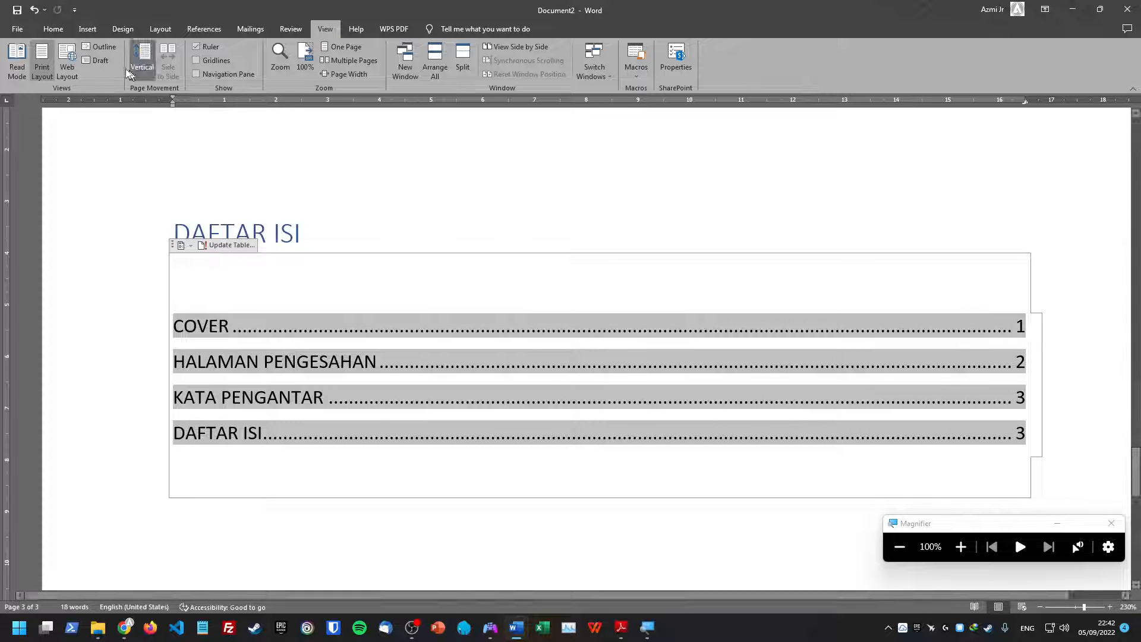
left_click(53, 29)
left_click(359, 71)
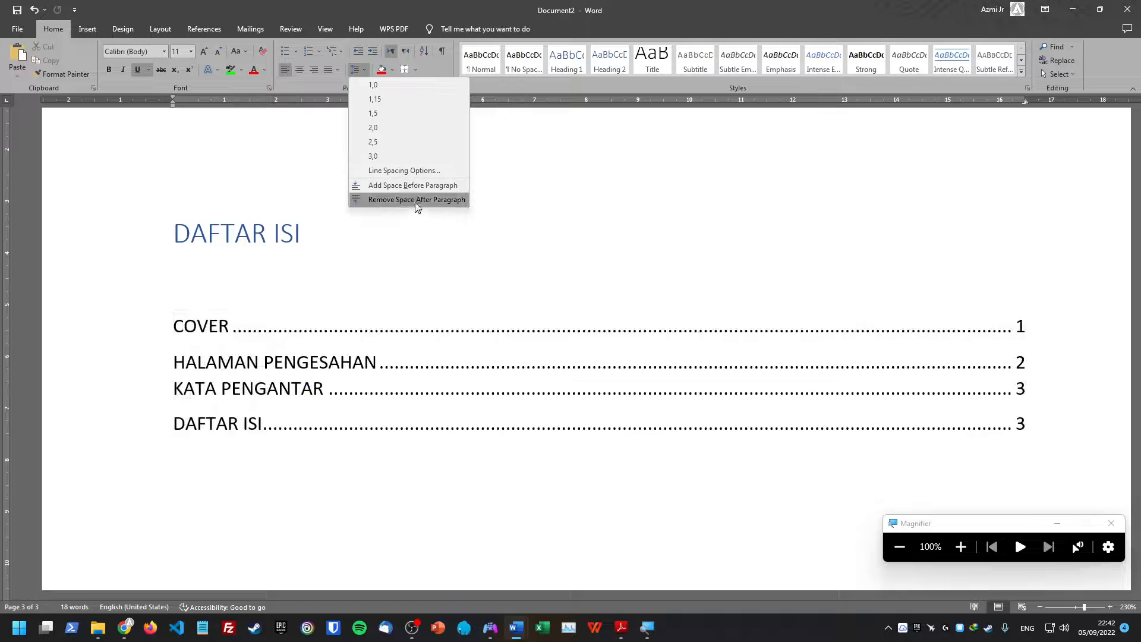
left_click(415, 200)
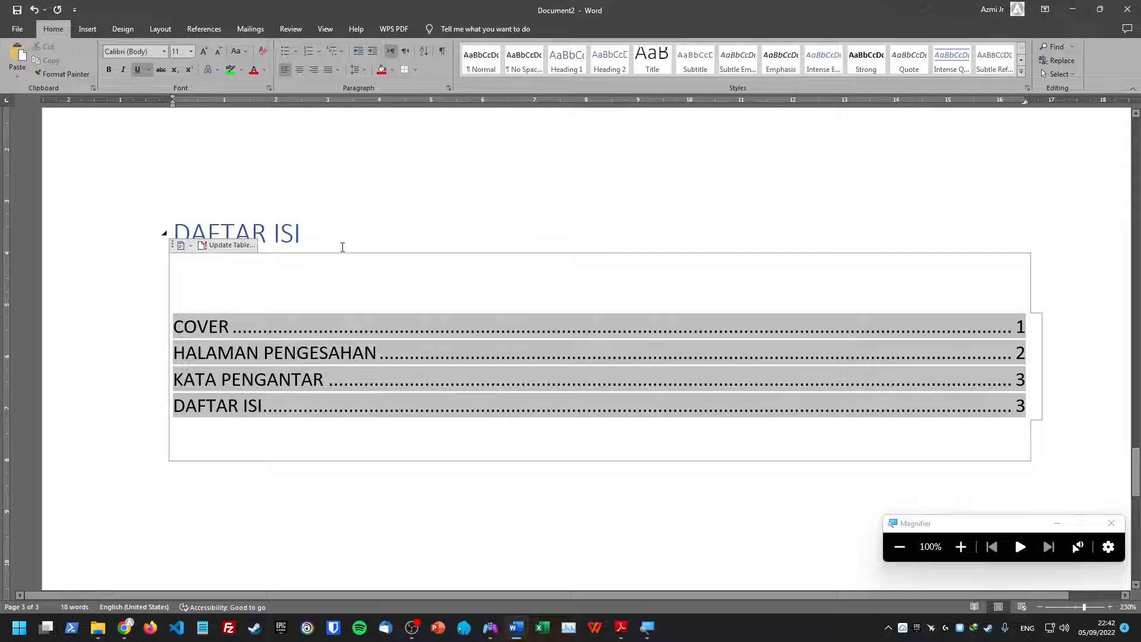
Try line spacing 2,0 on the table of contents entries and undo it.
left_click_drag(343, 247, 269, 366)
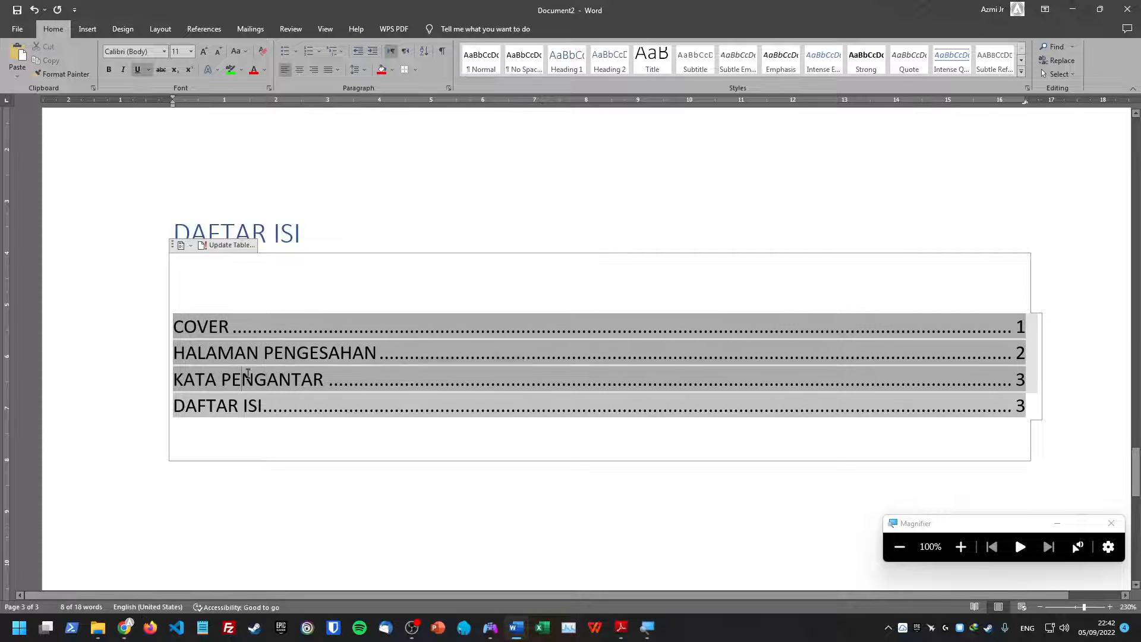
left_click(248, 373)
left_click(356, 70)
left_click(369, 126)
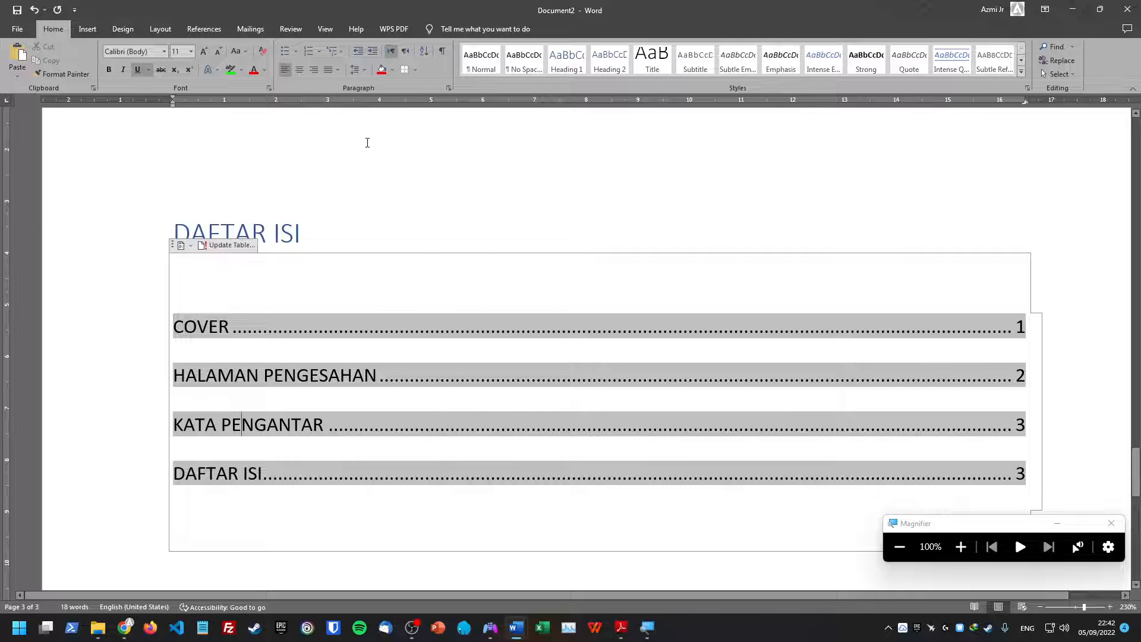
key("ctrl+z")
left_click(374, 409)
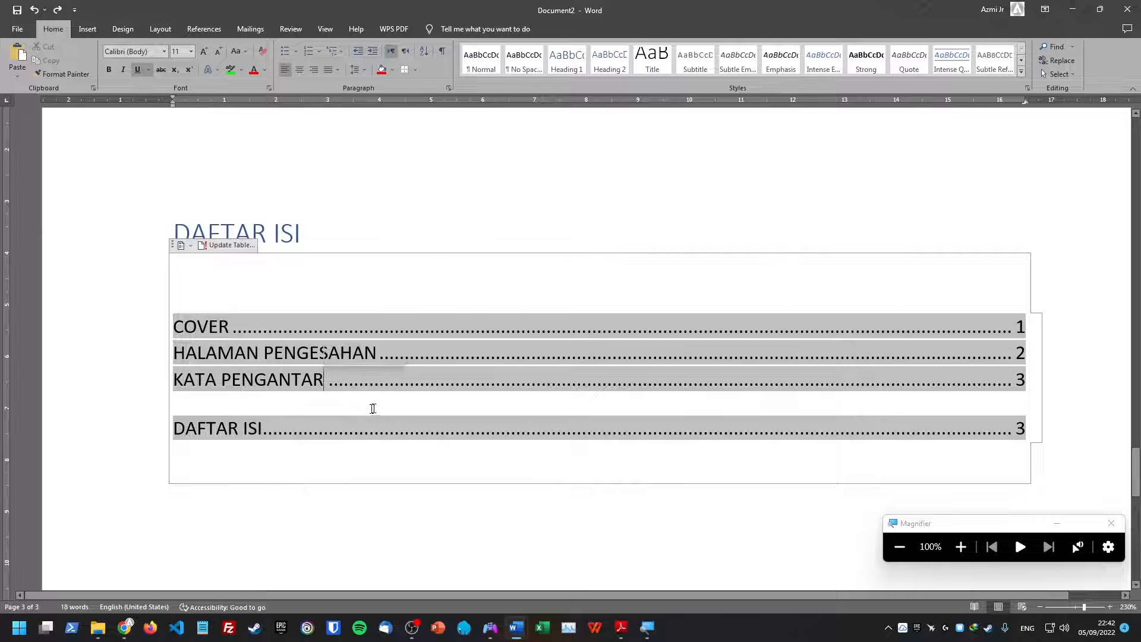
Add blank lines and a page break below the table of contents to start a fourth page.
left_click(300, 231)
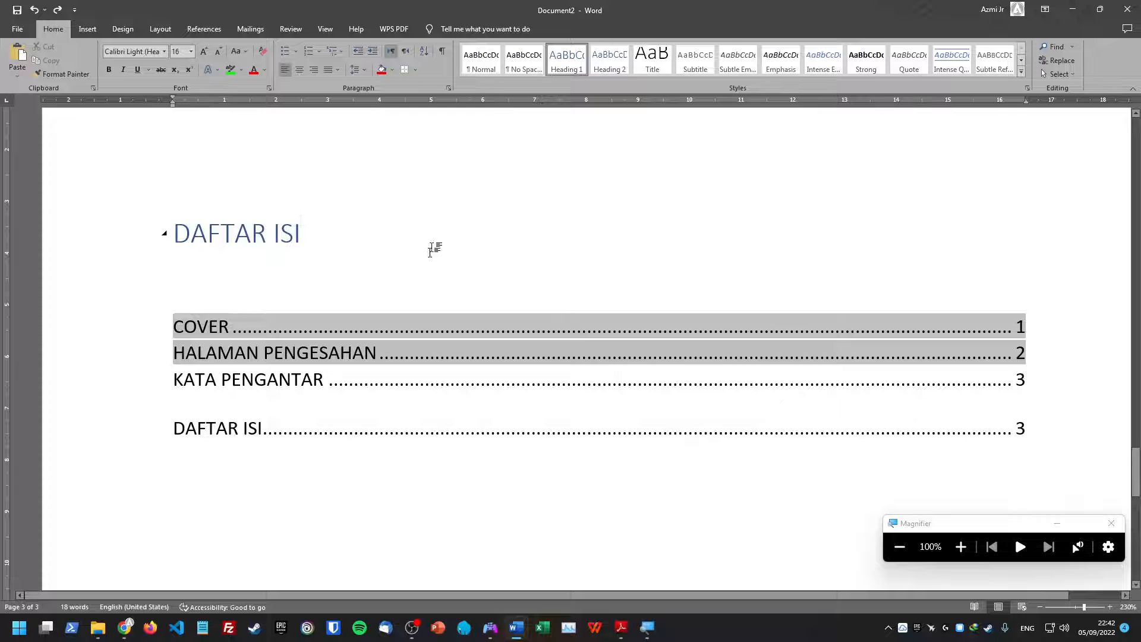
scroll(275, 321, "down", 10)
left_click(300, 309)
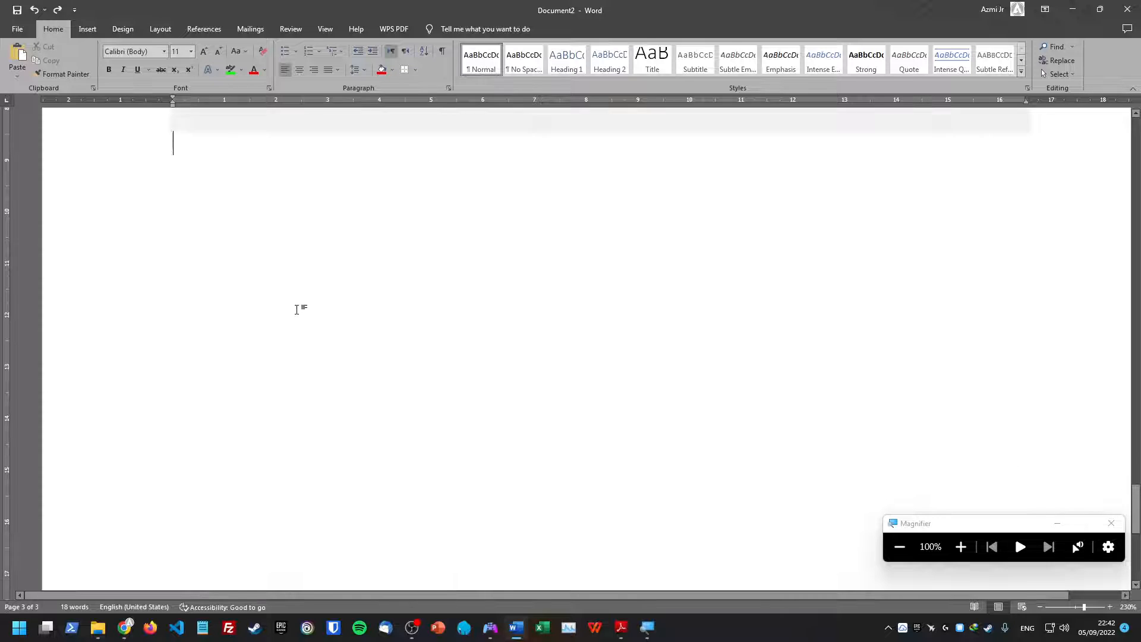
scroll(300, 309, "up", 3)
key("Return")
key("Return")
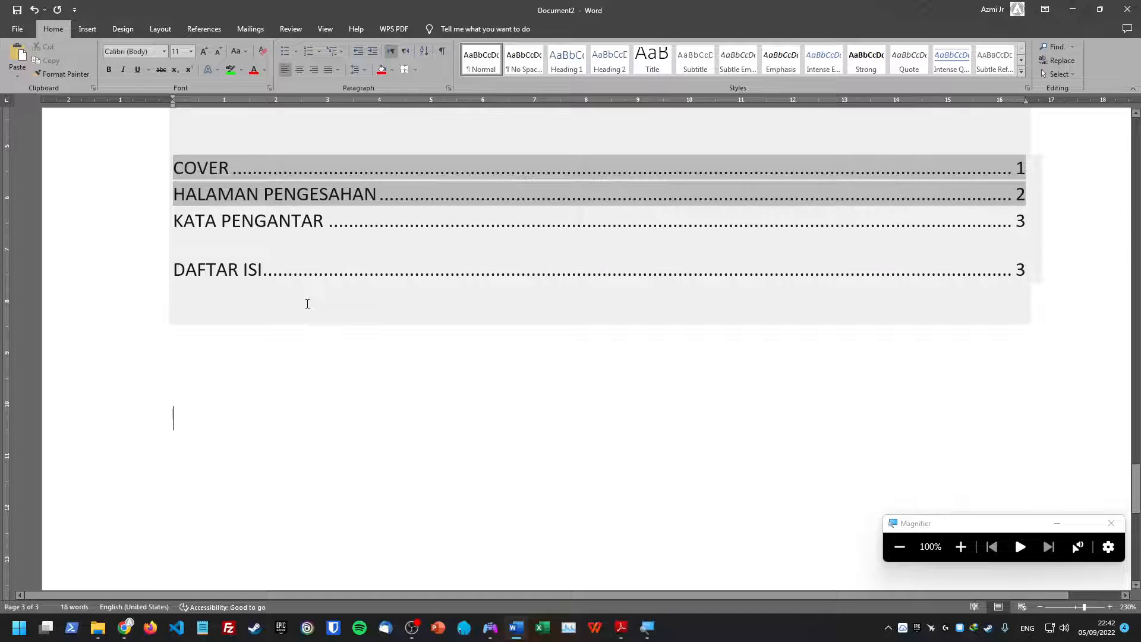
key("ctrl+Return")
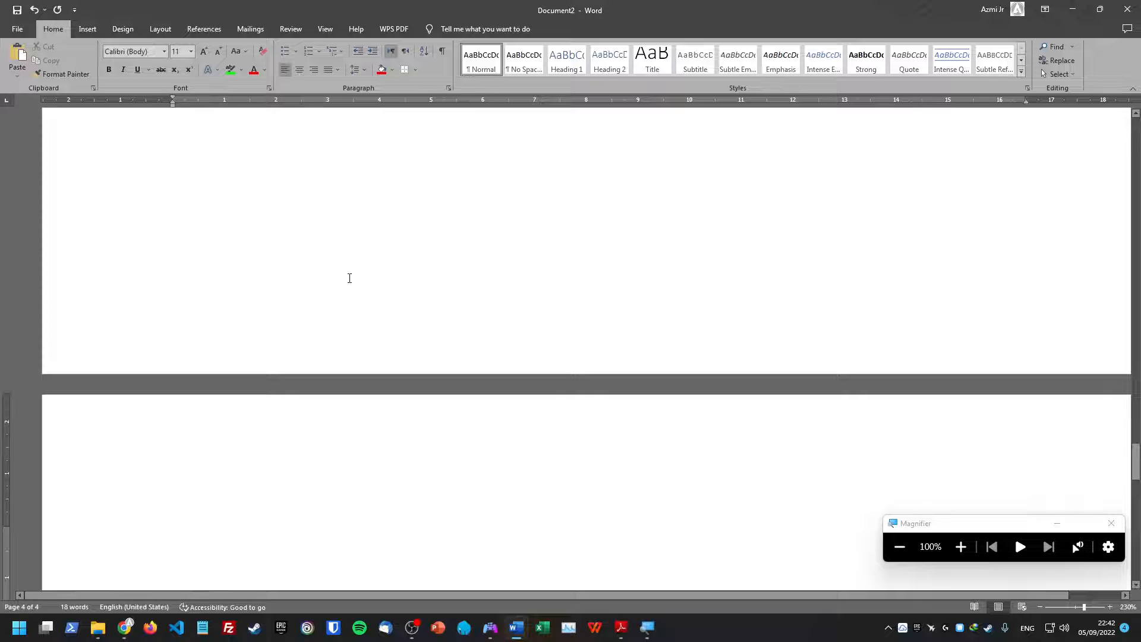
Enter the chapter title BAB I and PENDAHULUAN on two lines of the new page, followed by blank lines.
type("BA")
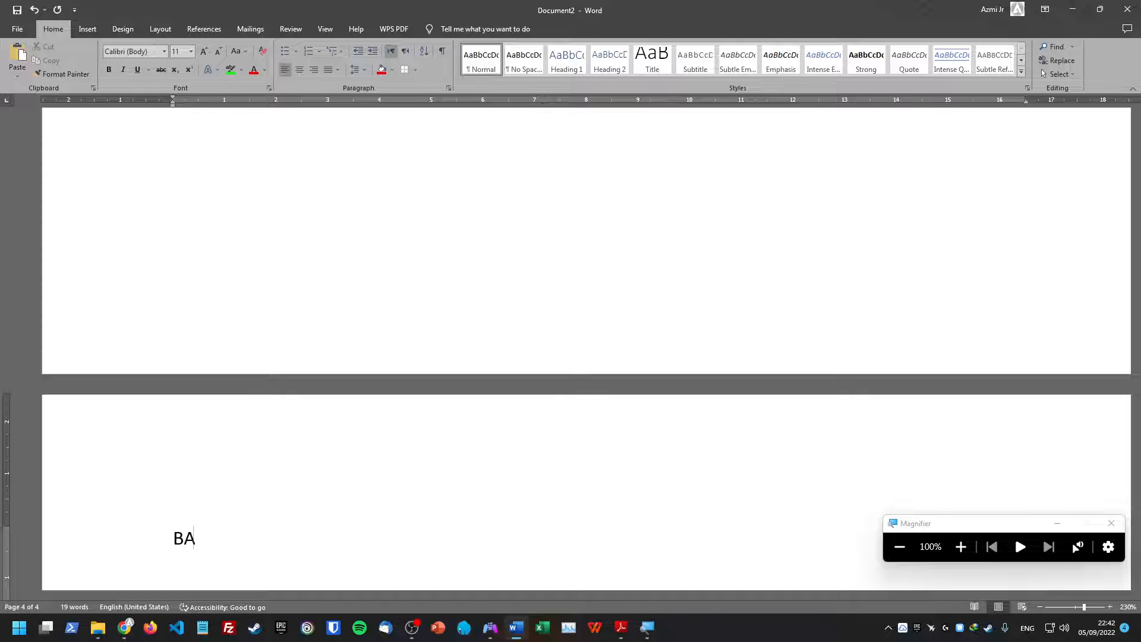
type("B I PENDAHULUAN")
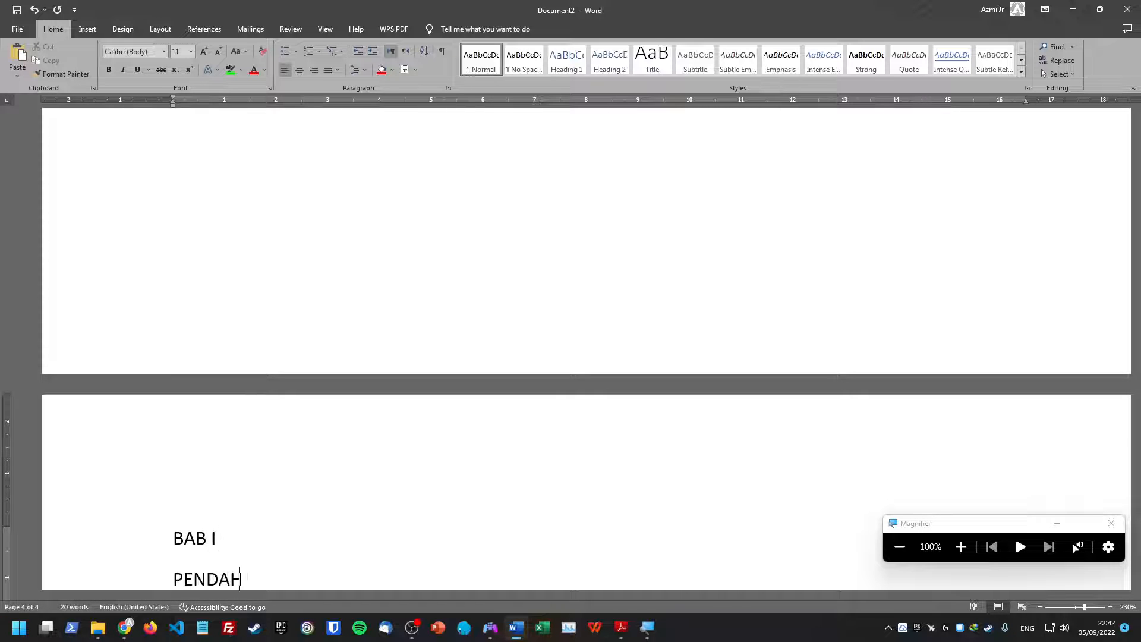
key("Return")
key("Return")
key("Return")
Start a numbered list with 1.1. LATAR BELAKANG and 1.2. RUMUSAN MASALAH below the chapter title.
type("1.")
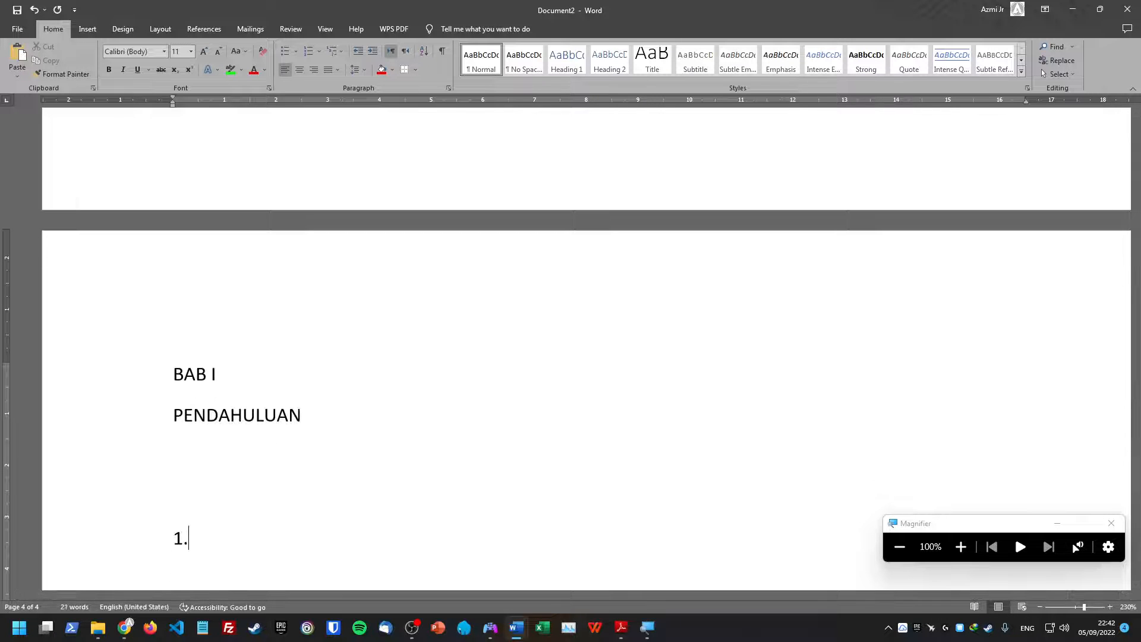
type("1. LATAR")
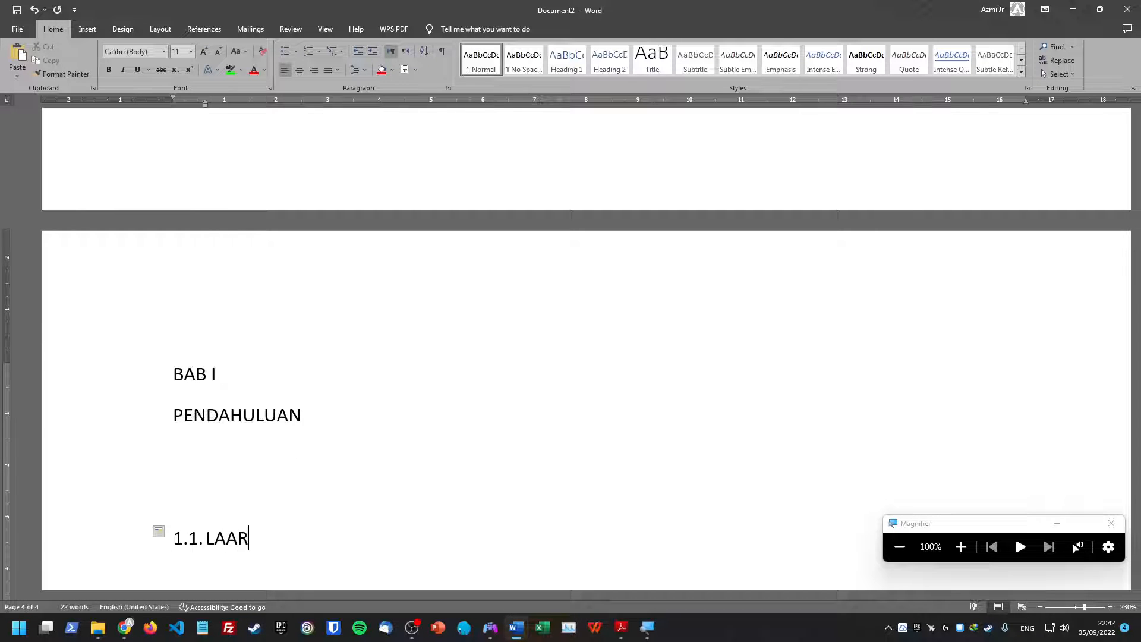
key("Left")
type("T")
key("End")
type("BELAKANG")
key("Return")
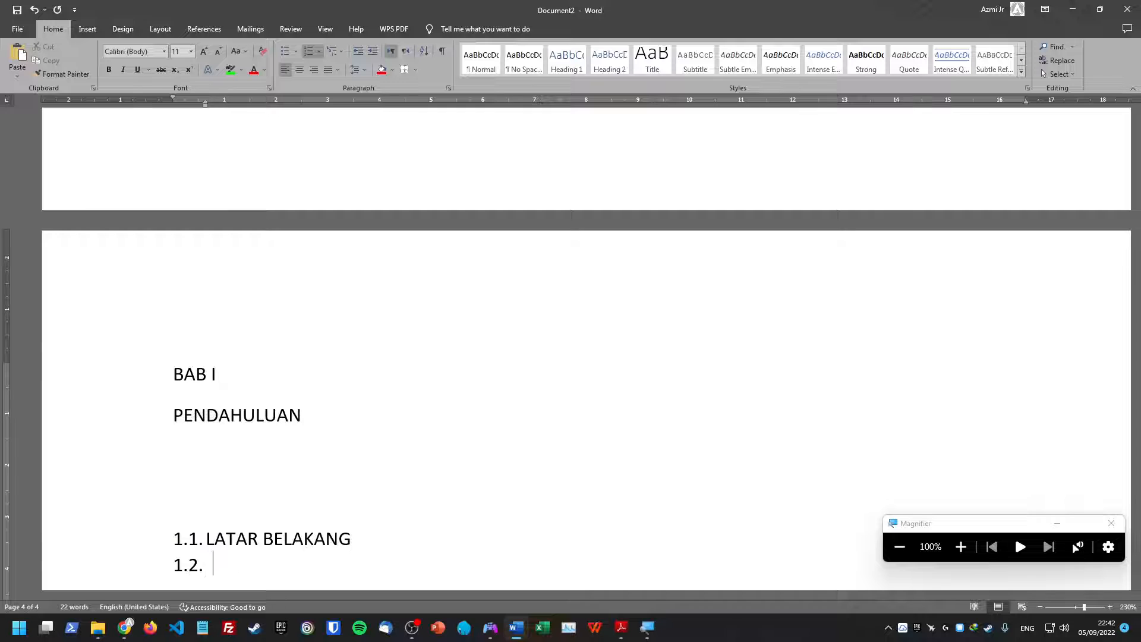
type("RUMUSAN MASALAH")
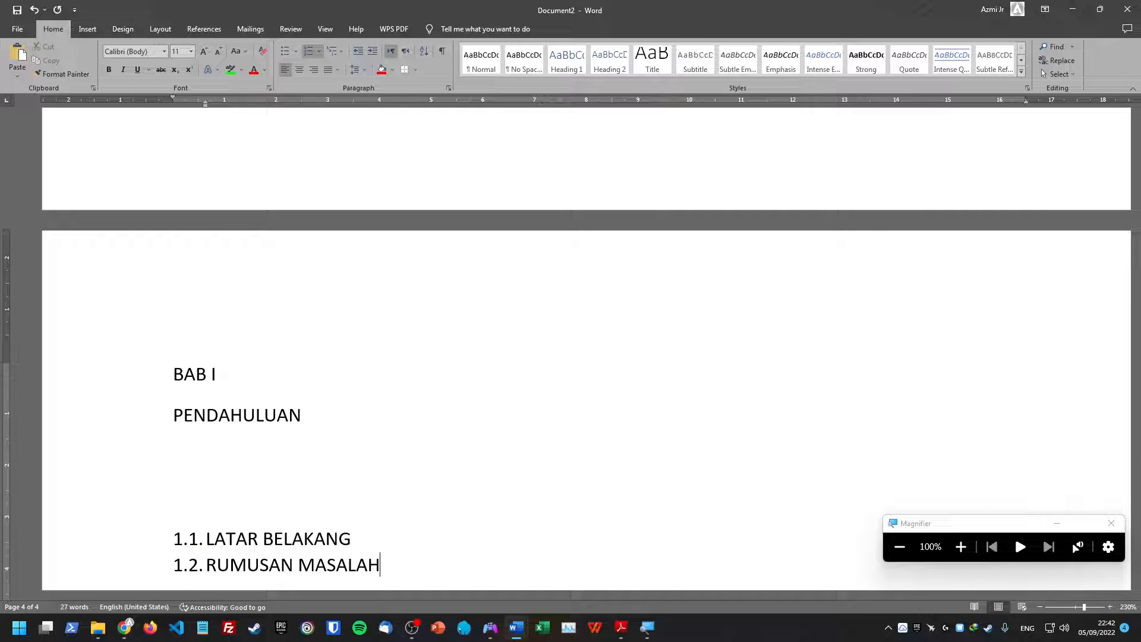
Add the placeholder items SFESAF, ASEF, ASF and ASEF as 1.3 to 1.6 of the numbered list.
key("Return")
type("SFESAF")
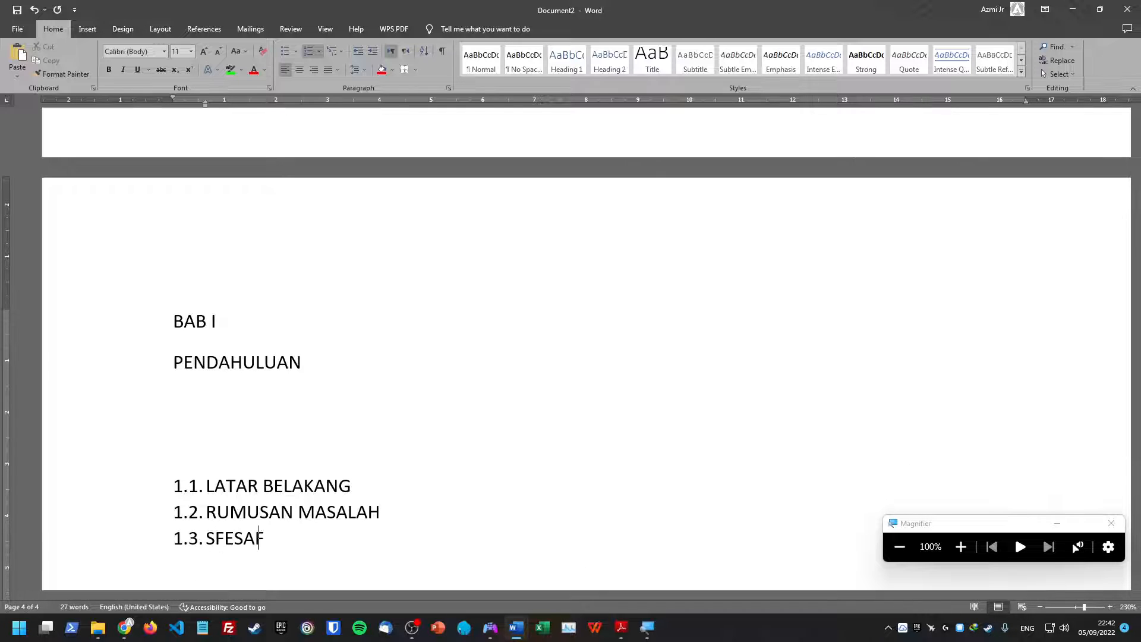
key("Return")
type("ASEF")
key("Return")
type("ASF")
key("Return")
type("ASEF")
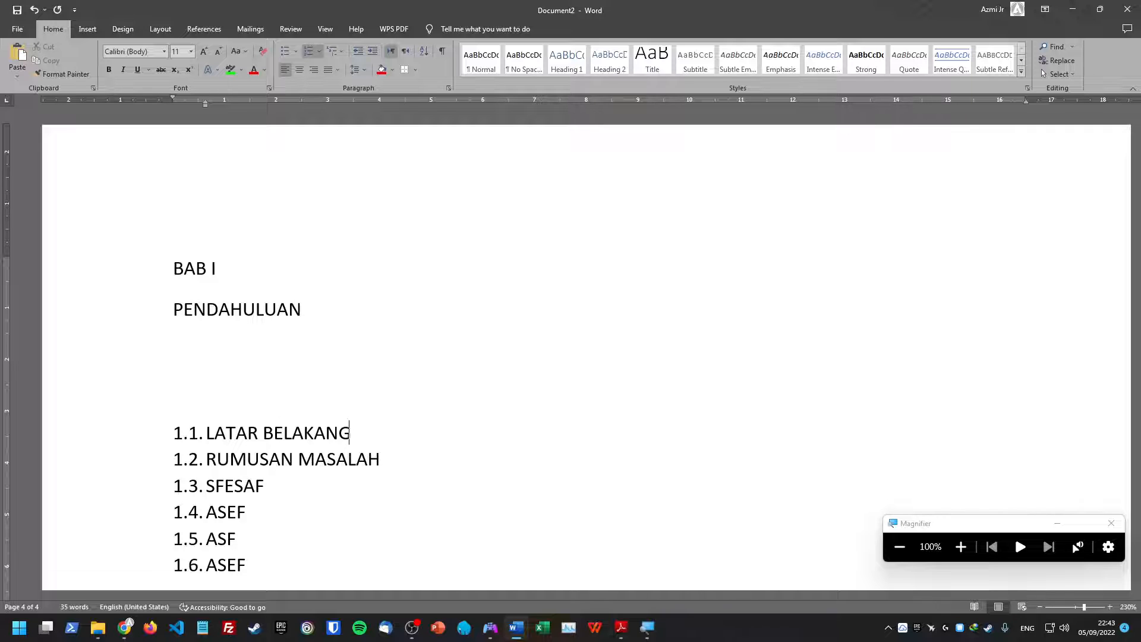
Insert blank lines below LATAR BELAKANG and below RUMUSAN MASALAH to leave room for section text.
key("Return")
key("Return")
key("Return")
left_click(206, 515)
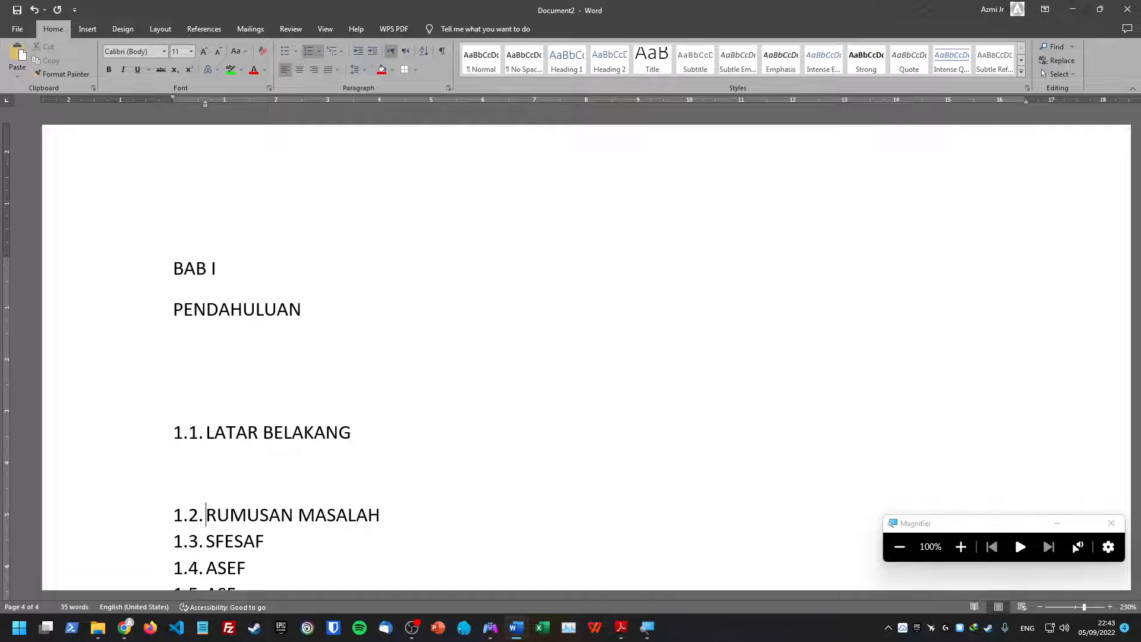
key("End")
key("Return")
key("Return")
key("Return")
key("Up")
key("Up")
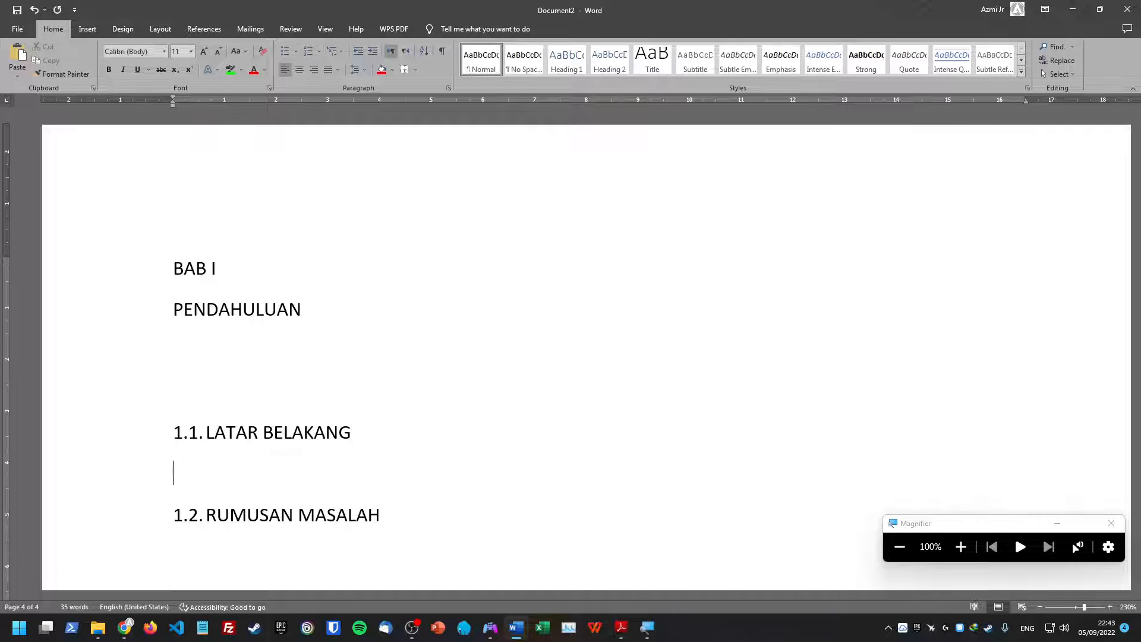
key("Down")
key("Up")
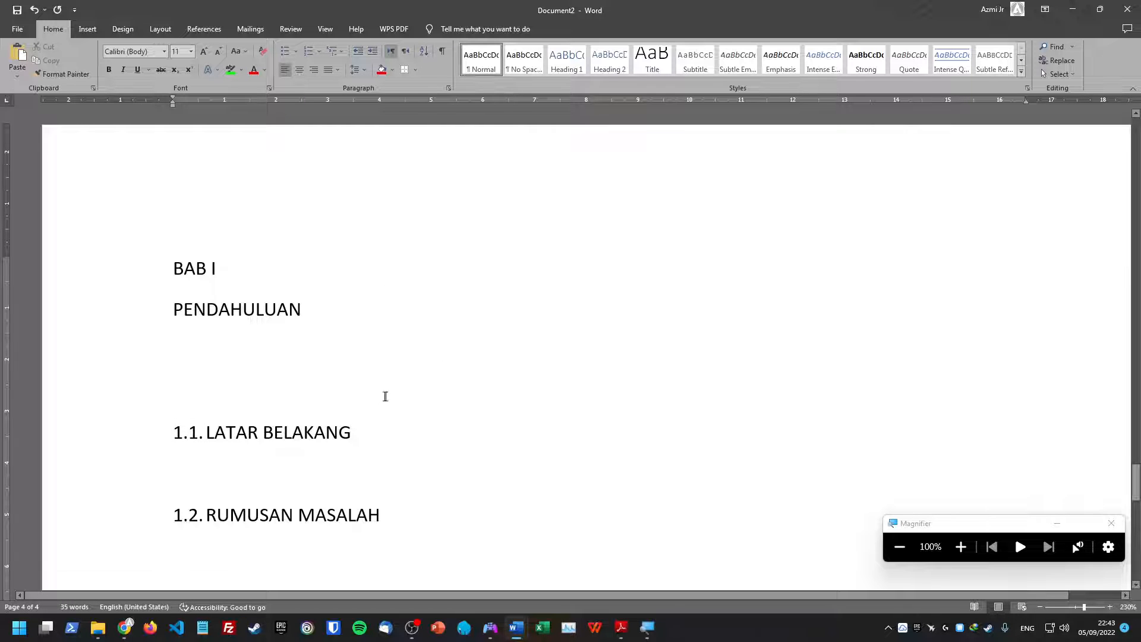
Write the note "CTRL + ENTER" below LATAR BELAKANG and add an empty line after it.
scroll(385, 396, "down", 3)
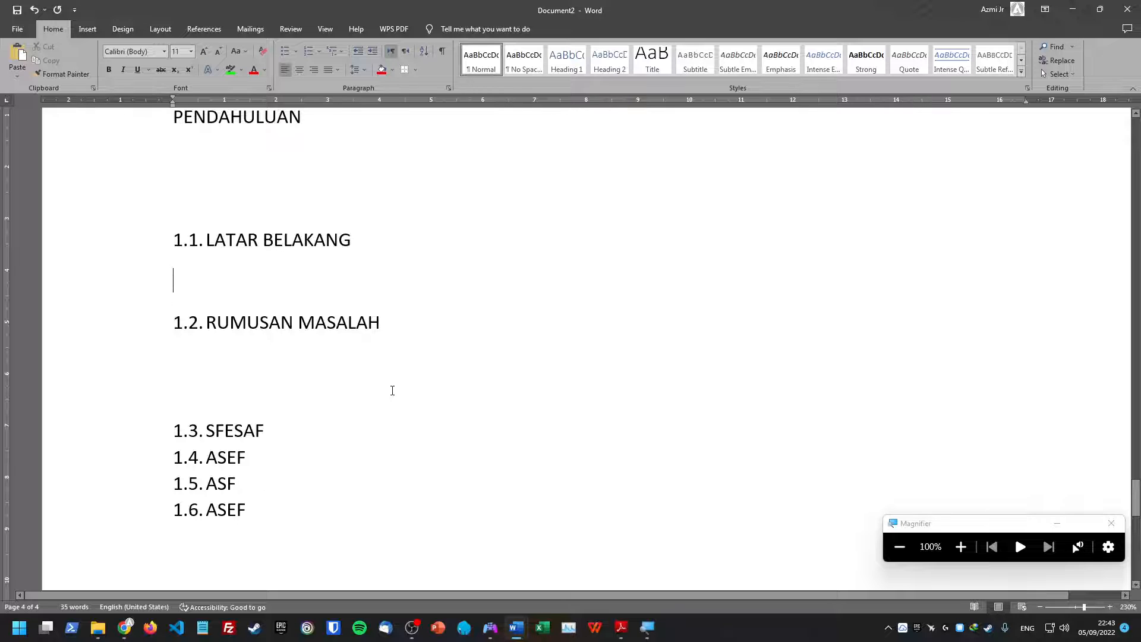
type("C")
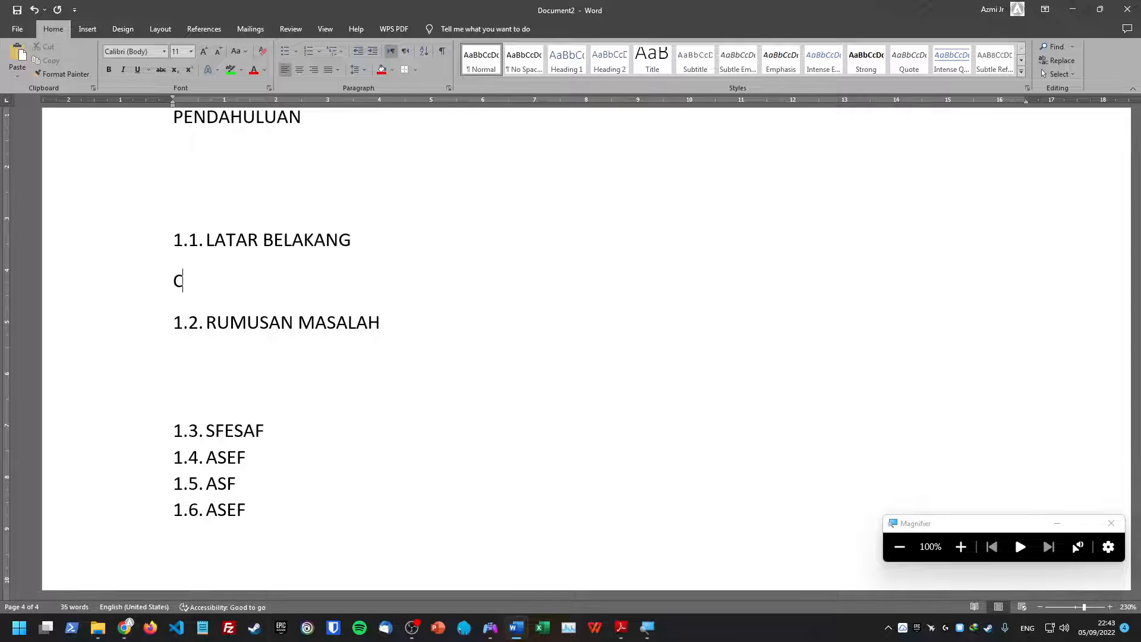
type("TRL + ENTER")
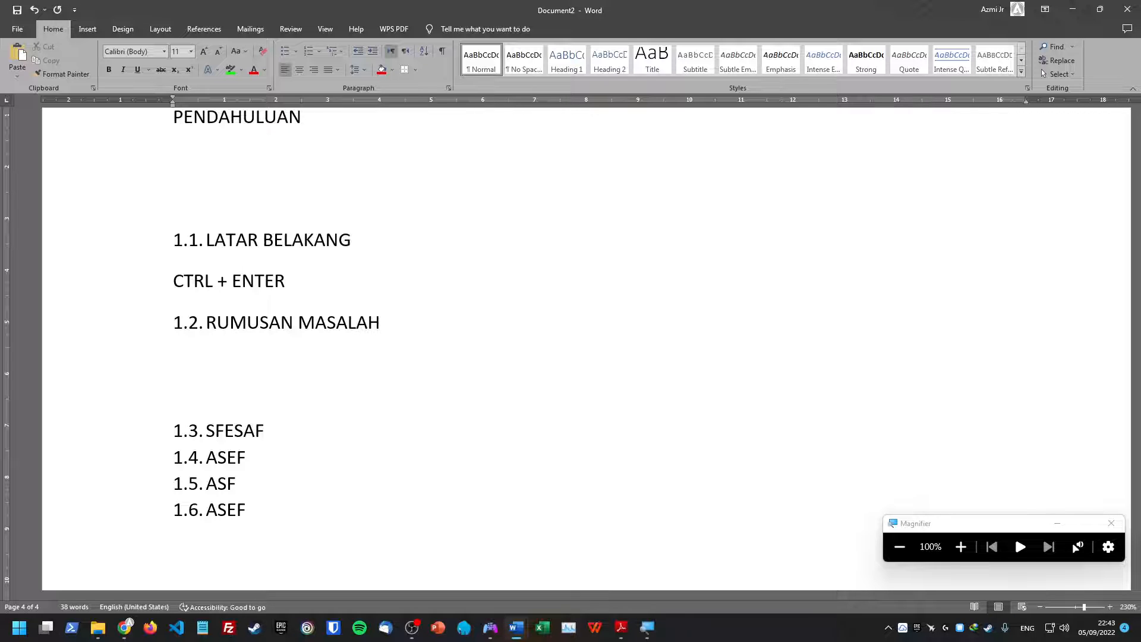
key("Return")
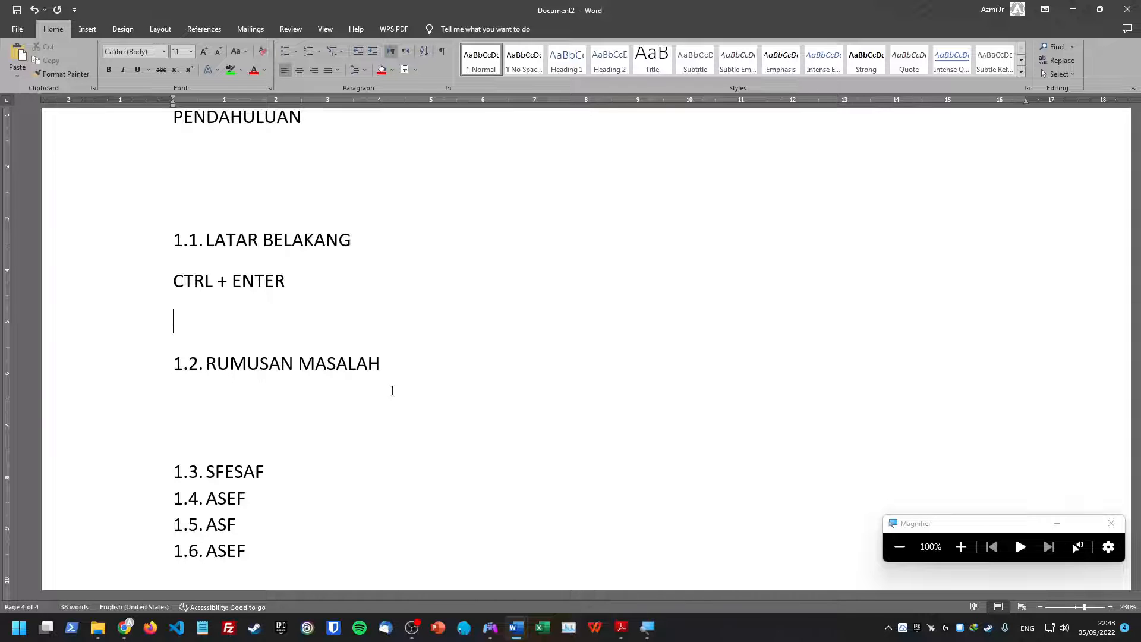
Move RUMUSAN MASALAH to a new page with a page break and delete the blank line above it.
key("ctrl+Return")
scroll(252, 339, "down", 3)
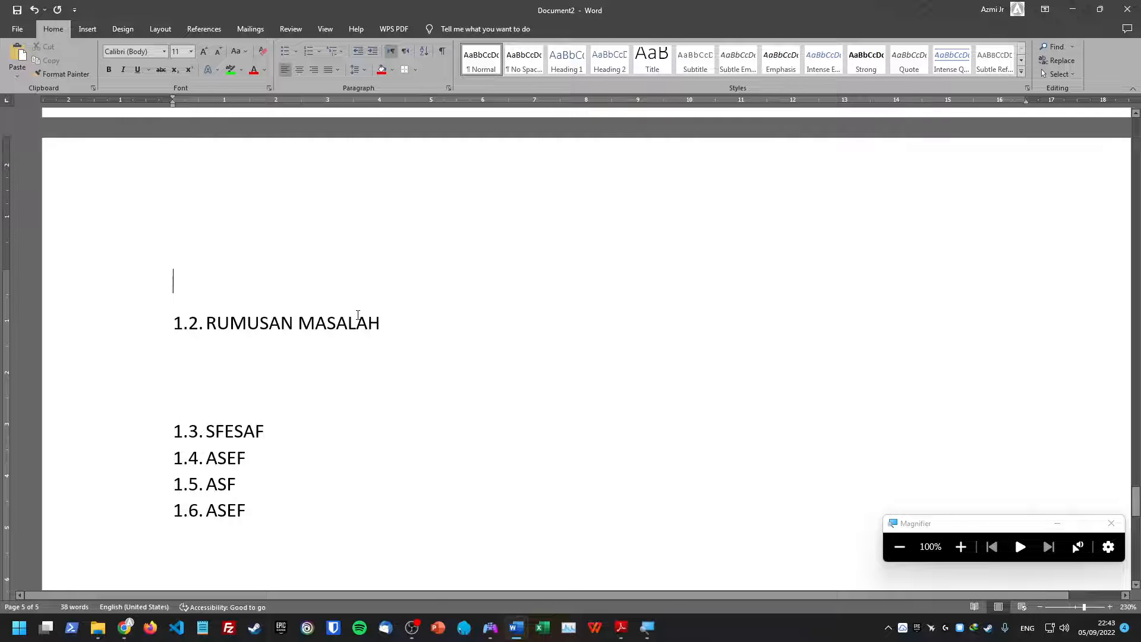
key("Delete")
scroll(357, 315, "up", 1)
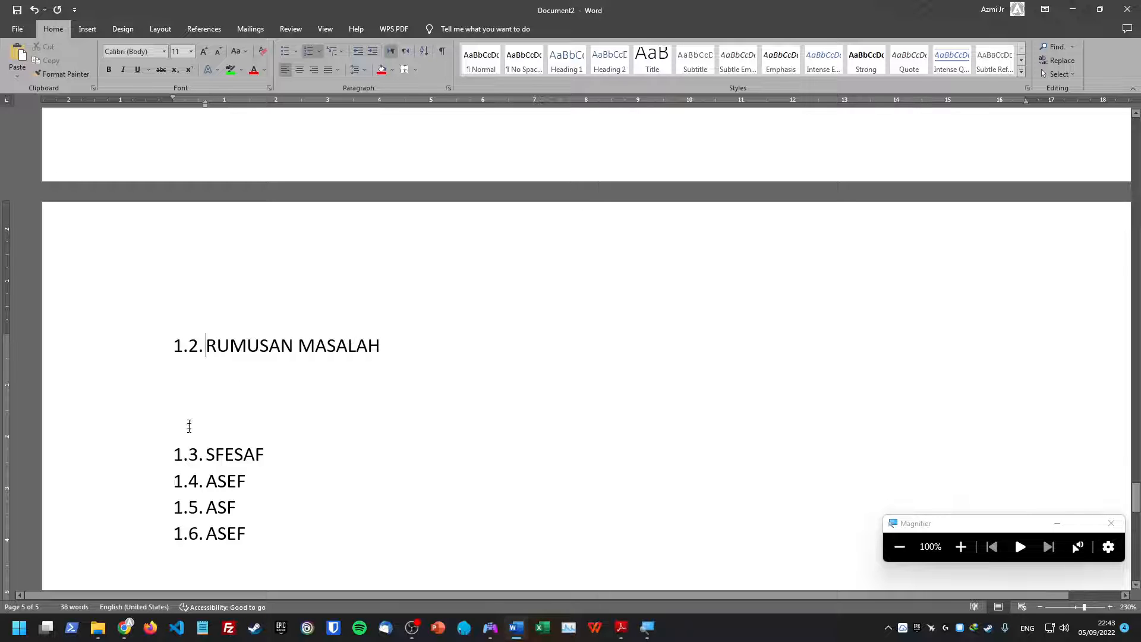
Insert page breaks between the placeholder items SFESAF and ASEF so that they start on separate pages.
key("Return")
key("Return")
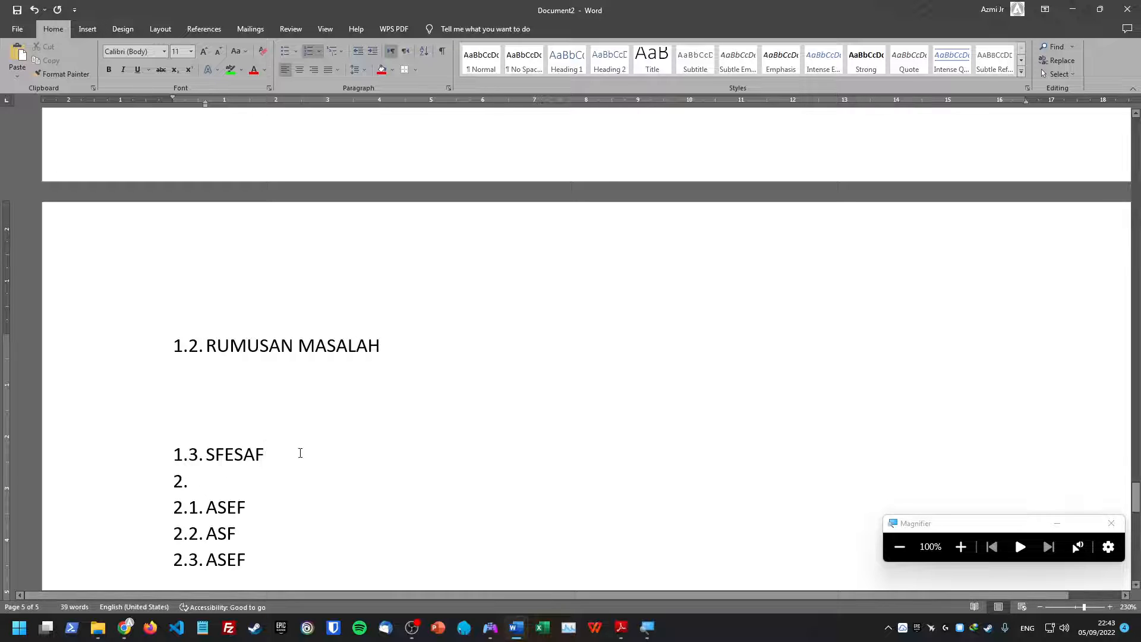
key("Return")
scroll(300, 453, "up", 5)
key("ctrl+Return")
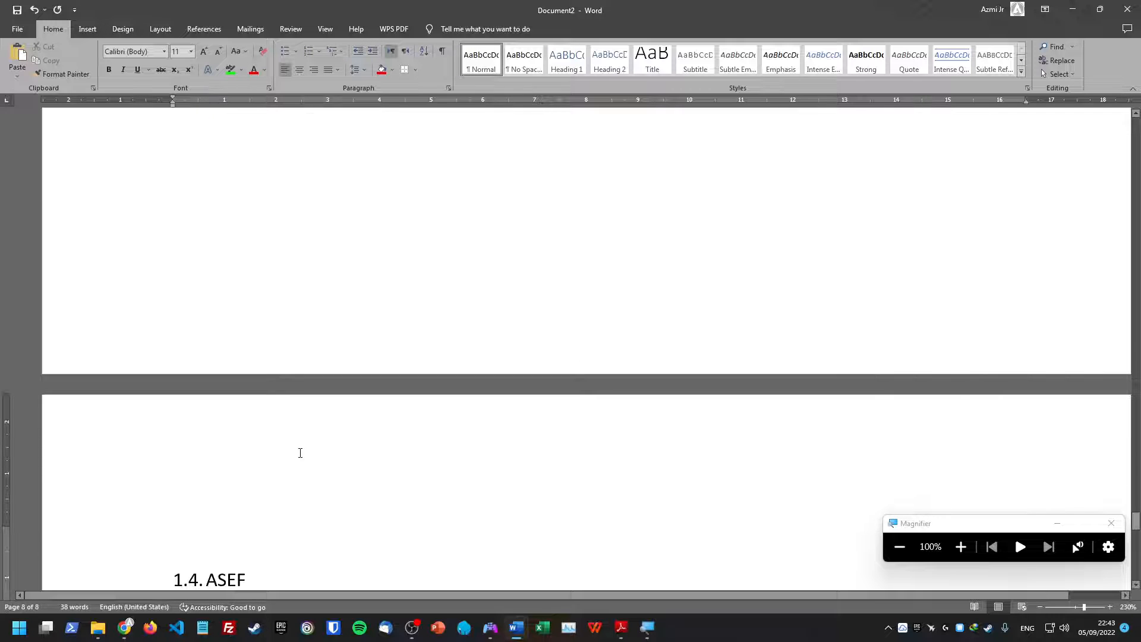
key("ctrl+Return")
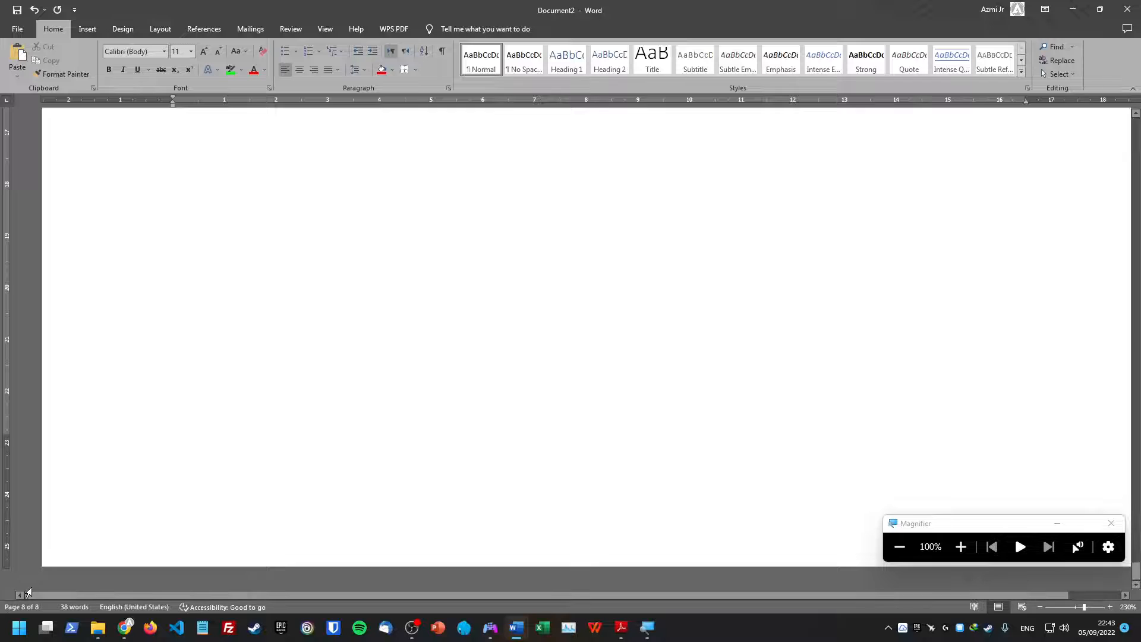
Magnify the status bar and examine how the current page number changes from the last page back to the DAFTAR ISI page.
key("super+plus")
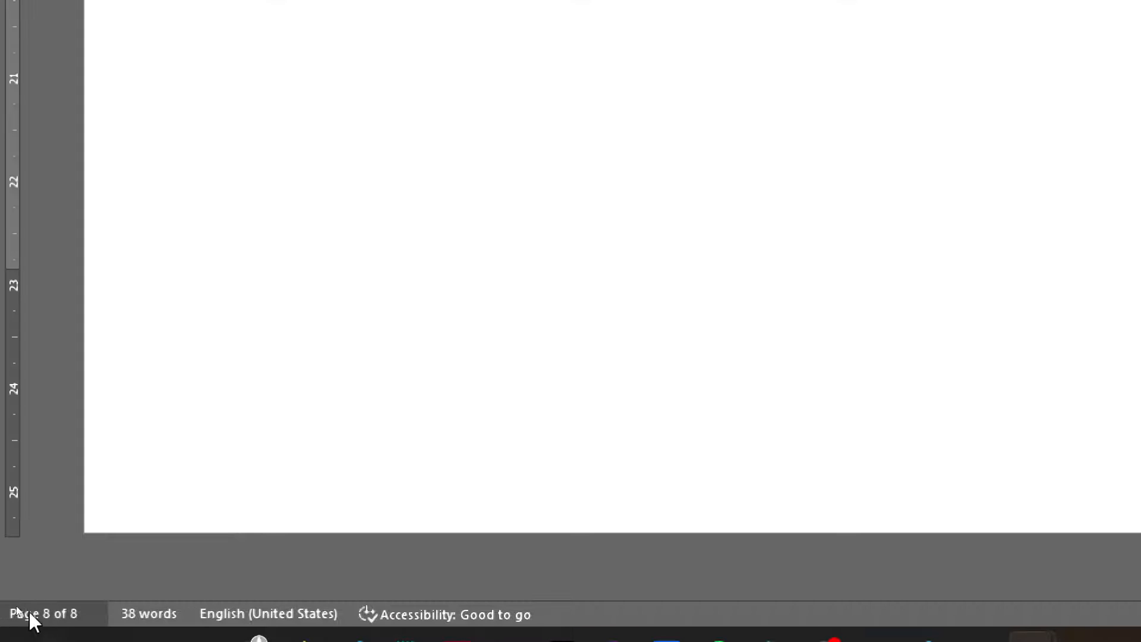
scroll(237, 420, "down", 3)
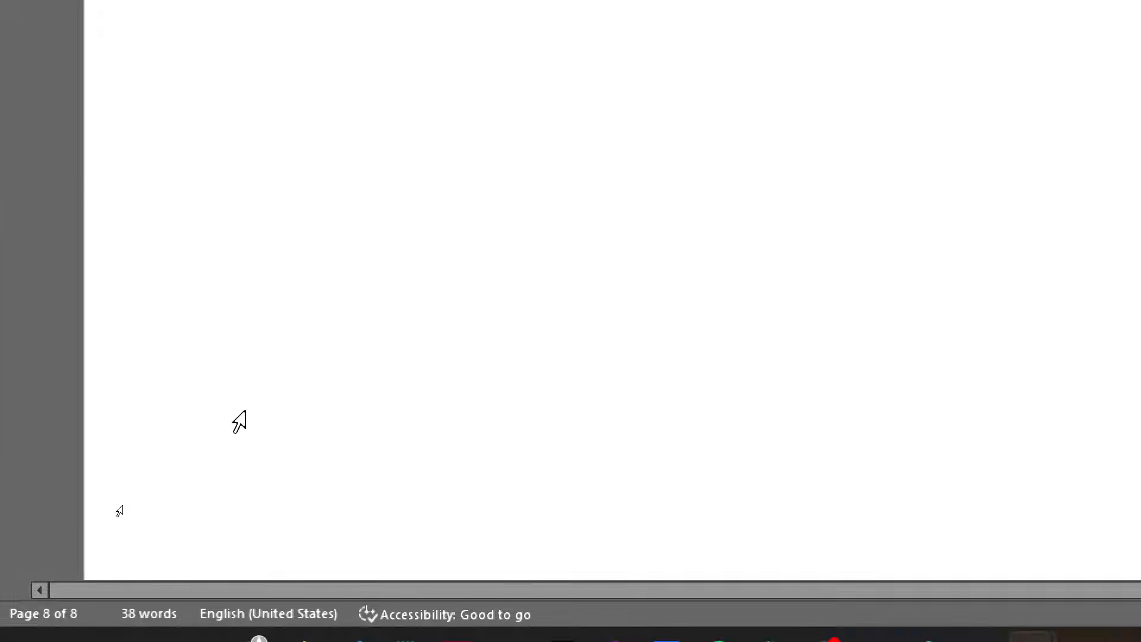
left_click(530, 321)
scroll(75, 397, "up", 4)
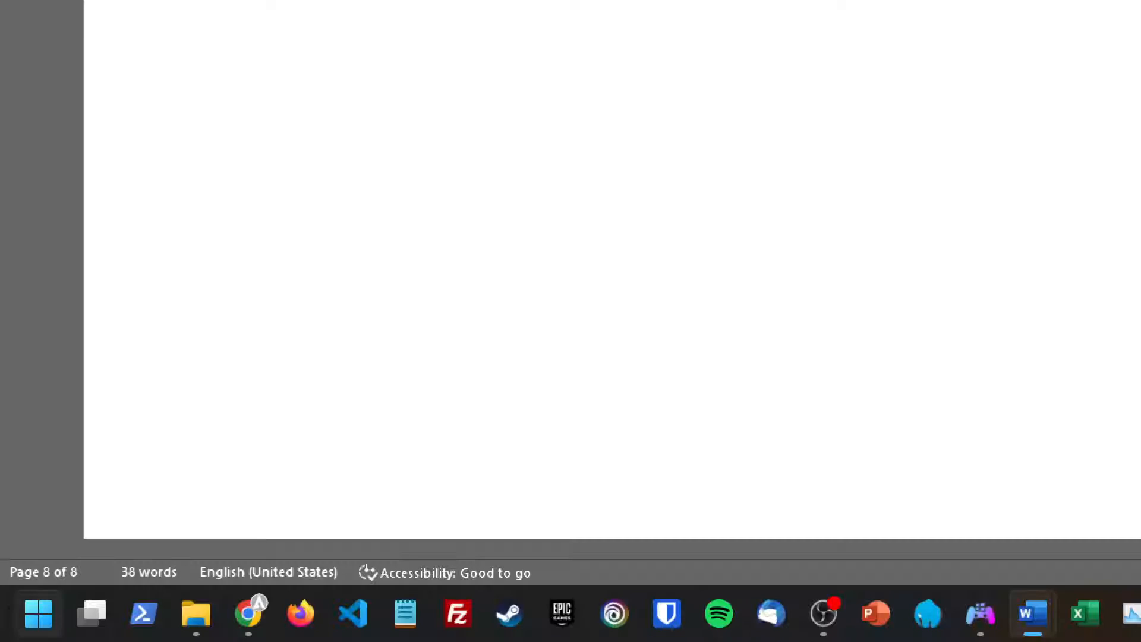
scroll(181, 426, "up", 10)
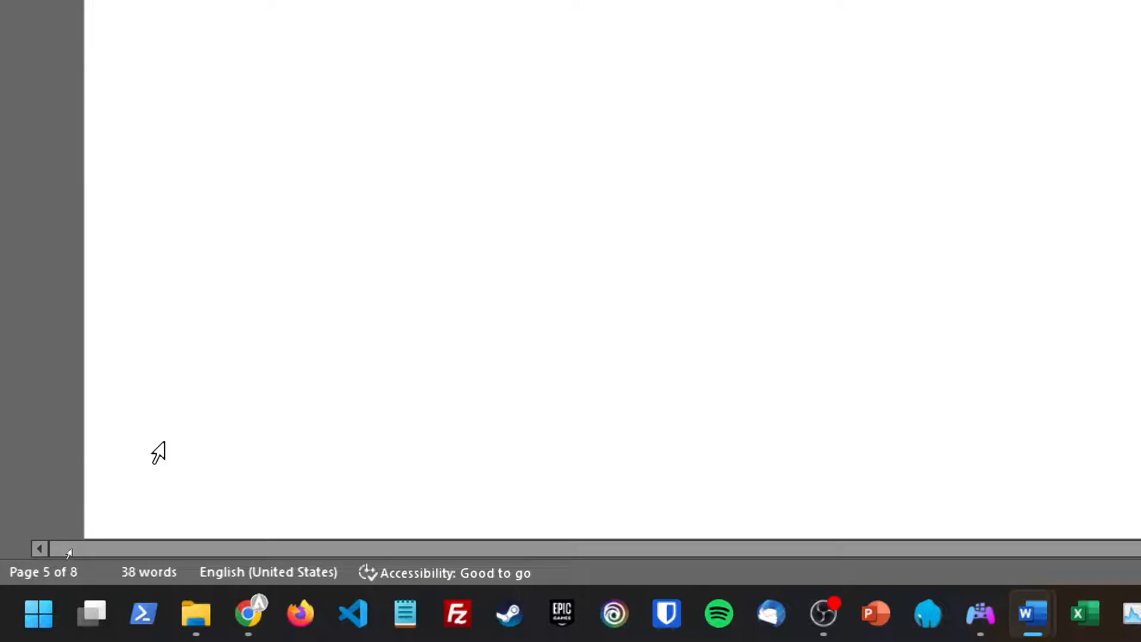
scroll(191, 437, "up", 5)
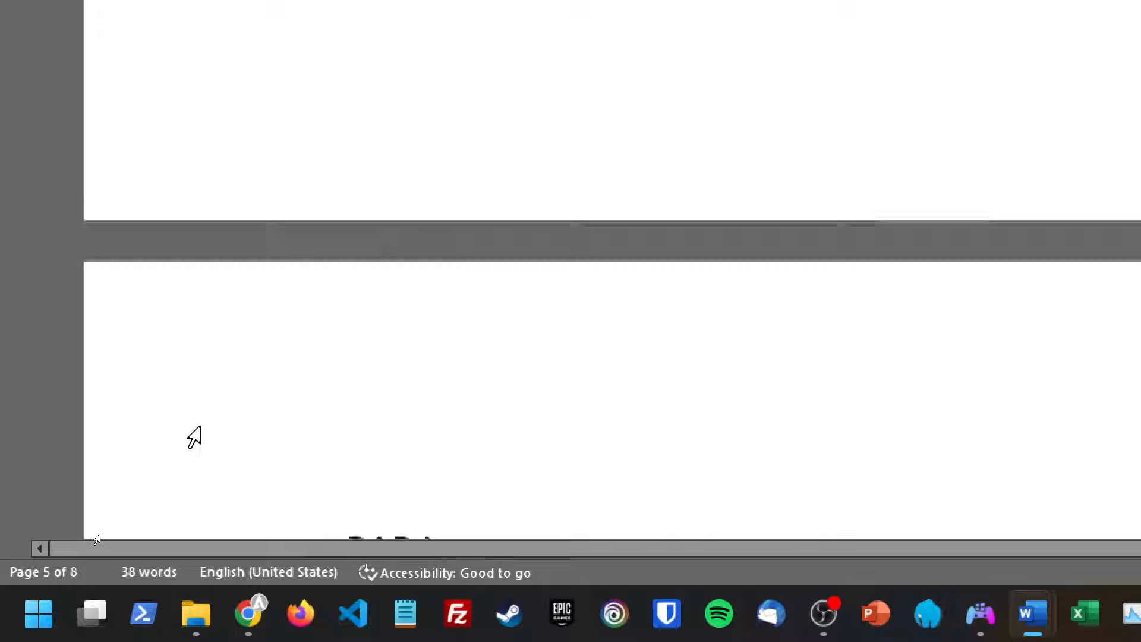
scroll(194, 437, "up", 4)
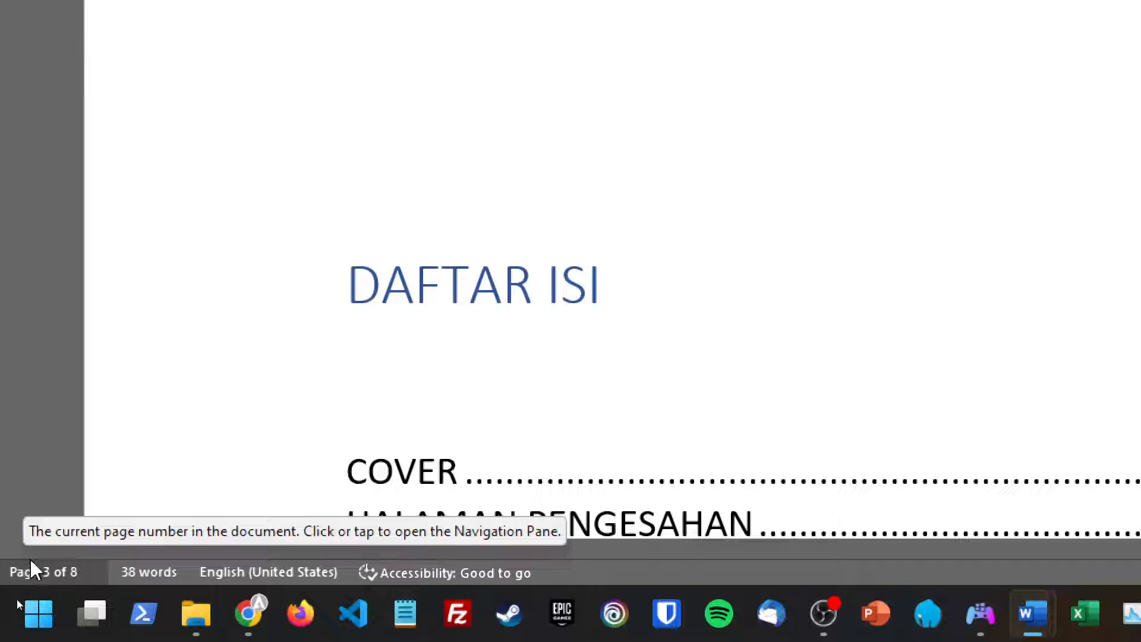
key("super+minus")
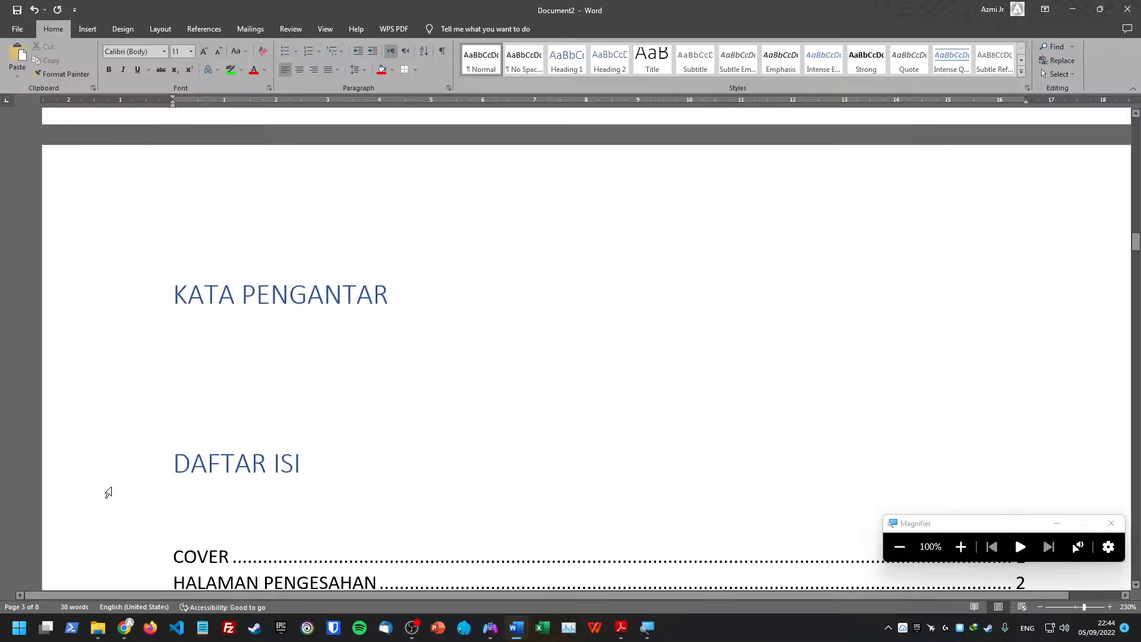
Update the entire table of contents under DAFTAR ISI.
scroll(173, 464, "down", 5)
scroll(172, 463, "up", 5)
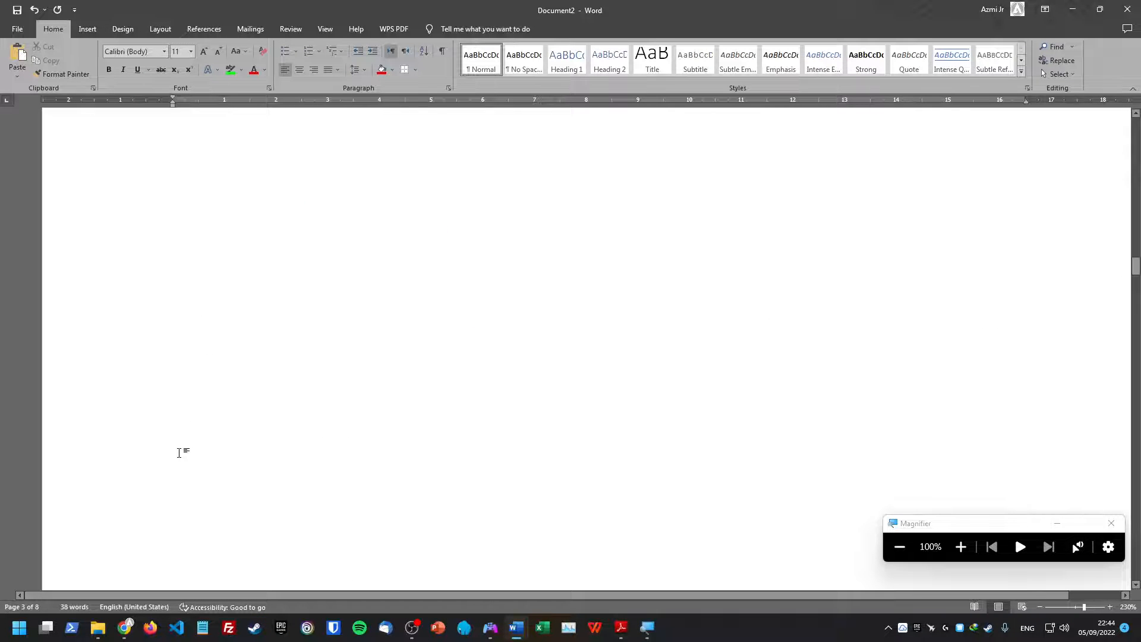
left_click(249, 453)
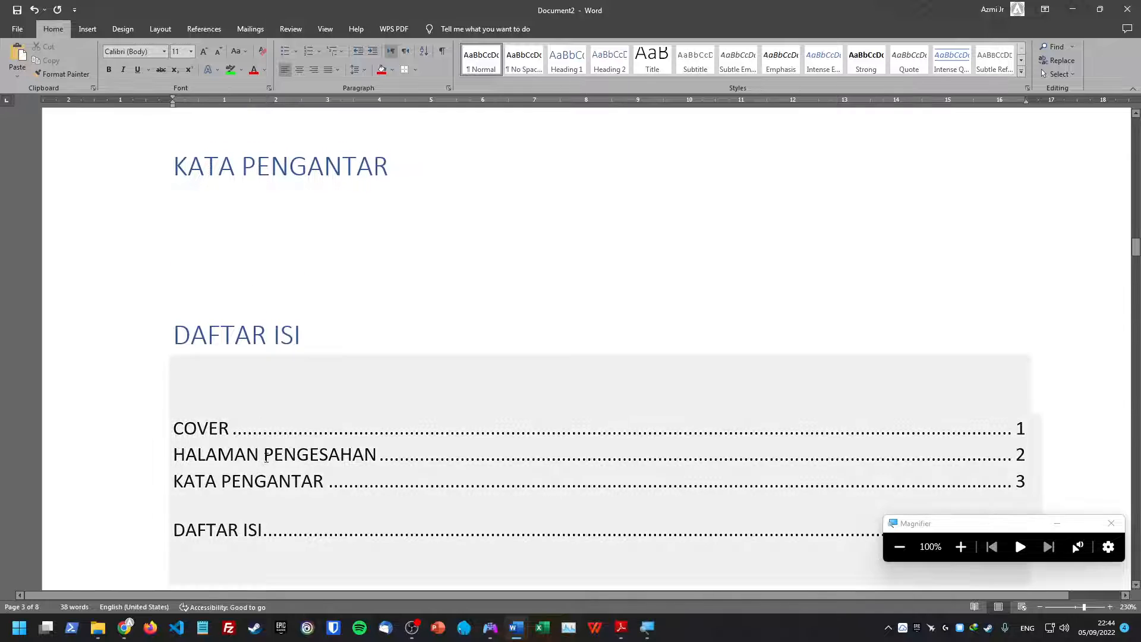
scroll(249, 453, "down", 5)
scroll(249, 453, "up", 10)
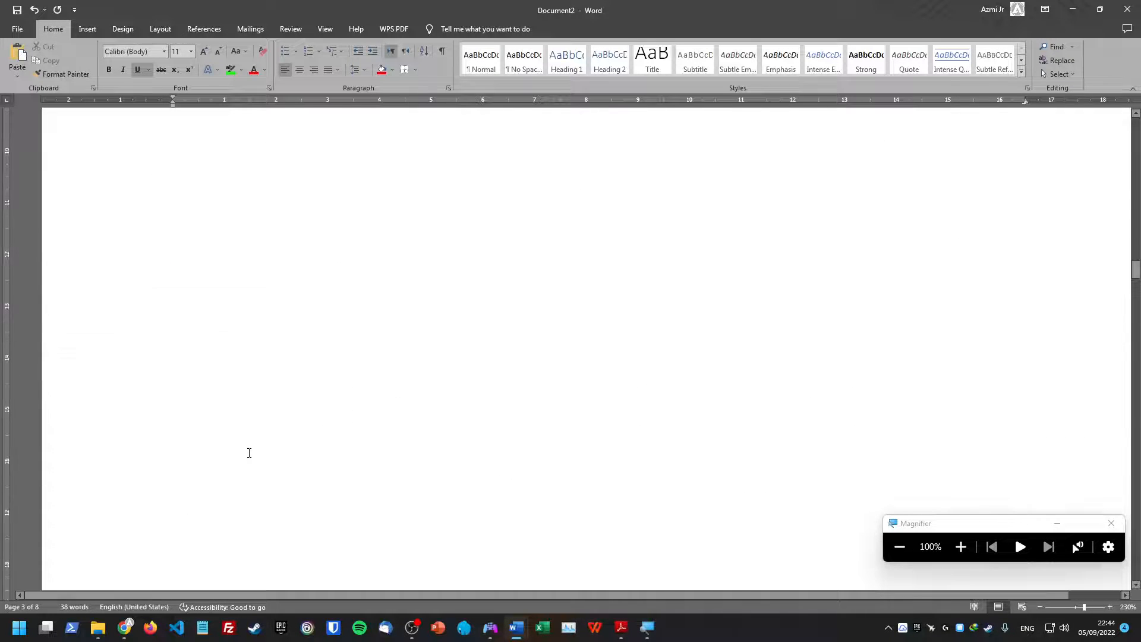
left_click(238, 156)
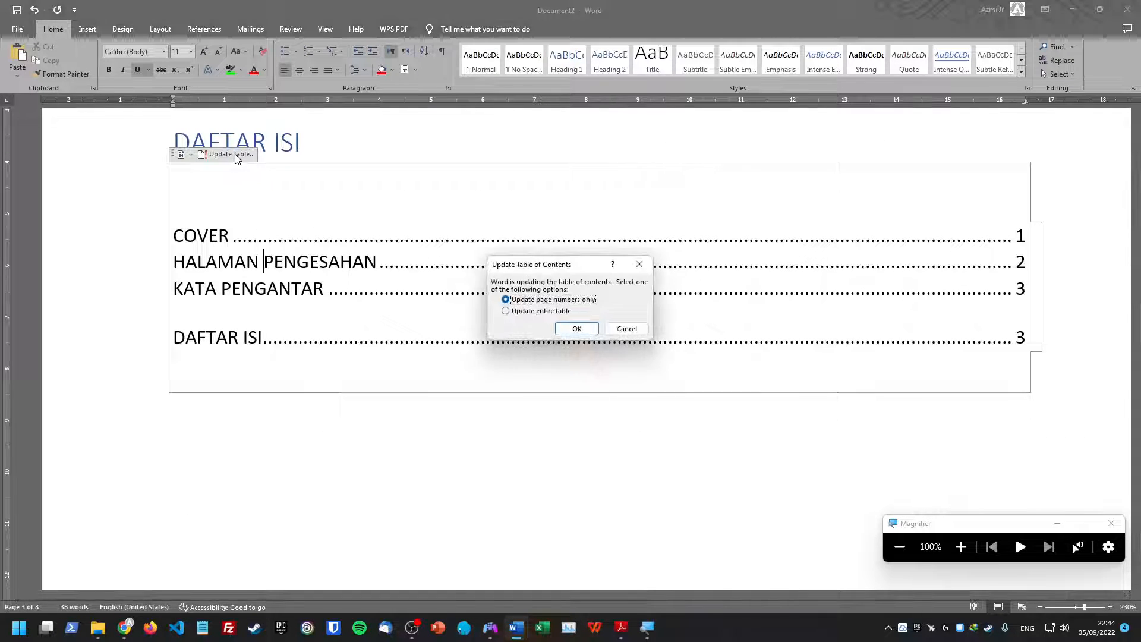
left_click(534, 311)
left_click(574, 328)
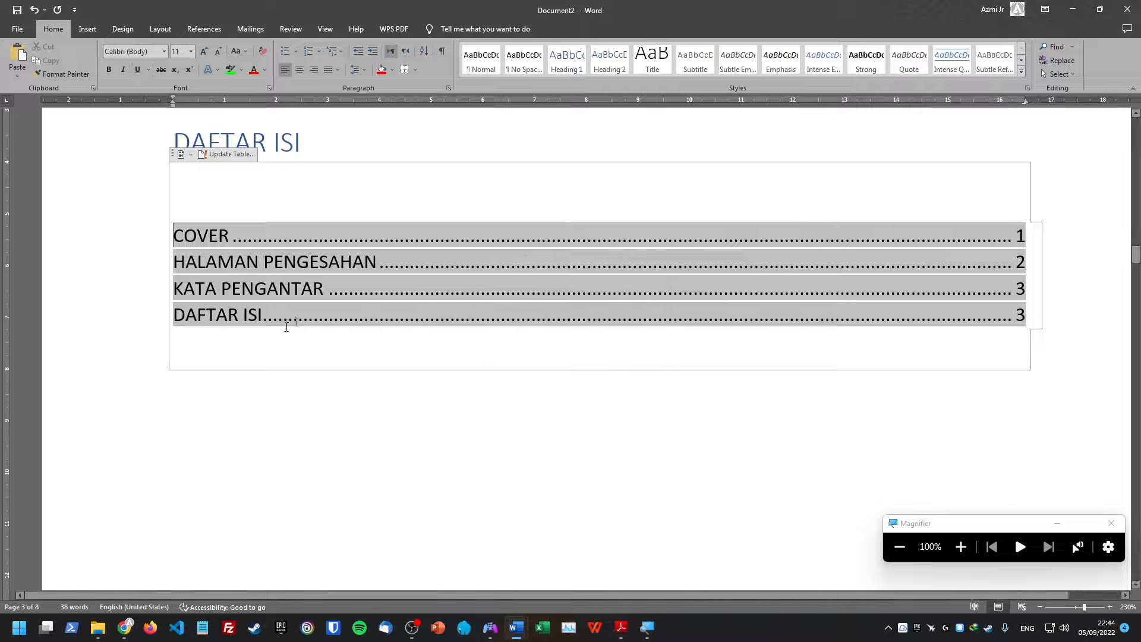
Apply the Heading 1 style to the BAB I line above PENDAHULUAN.
scroll(262, 398, "down", 10)
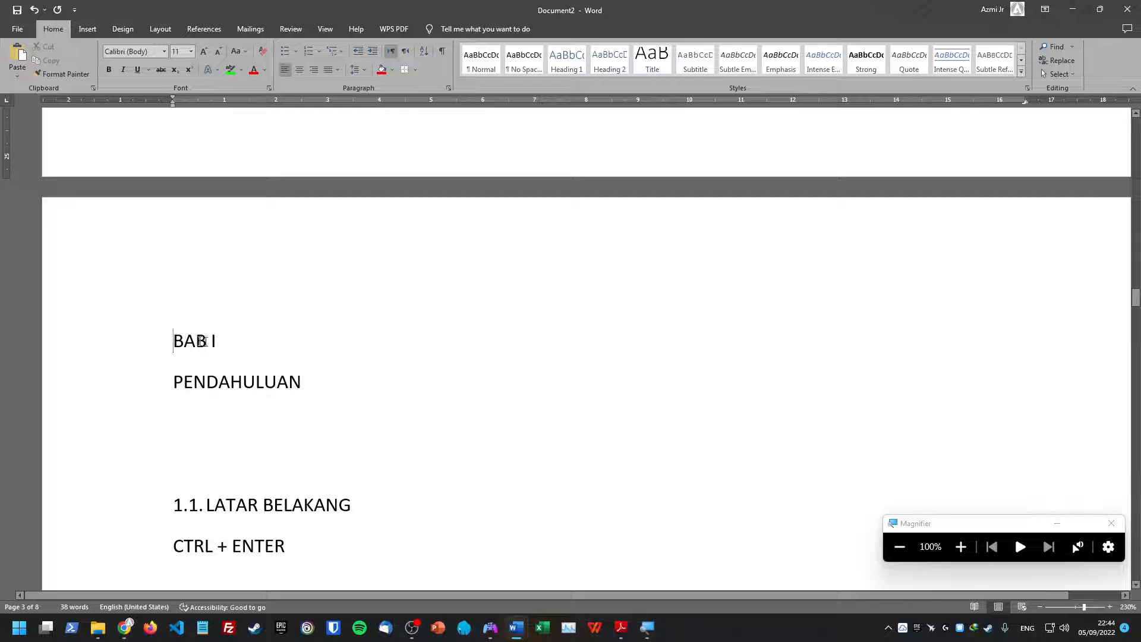
left_click_drag(177, 341, 289, 360)
left_click(288, 355)
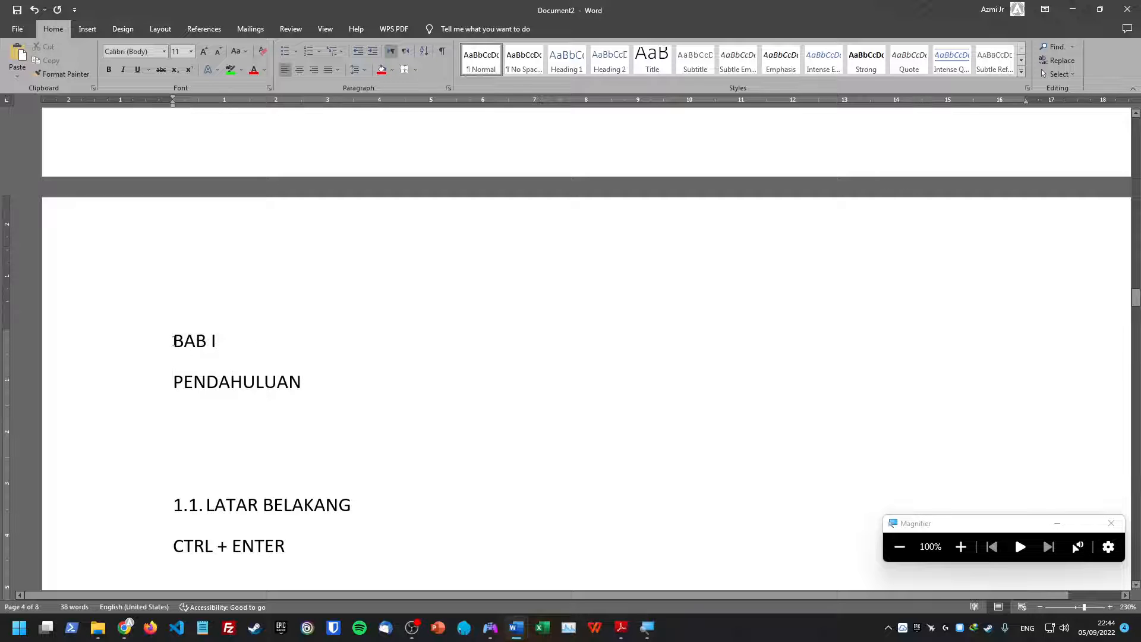
left_click(567, 60)
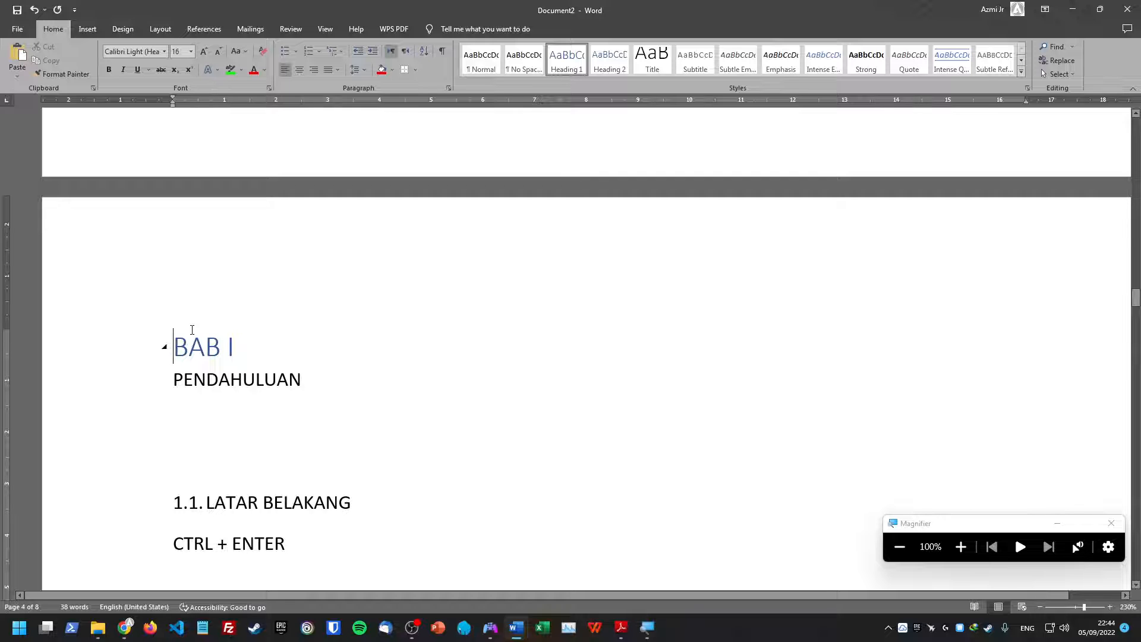
left_click_drag(303, 380, 235, 349)
left_click(229, 356)
left_click(195, 377)
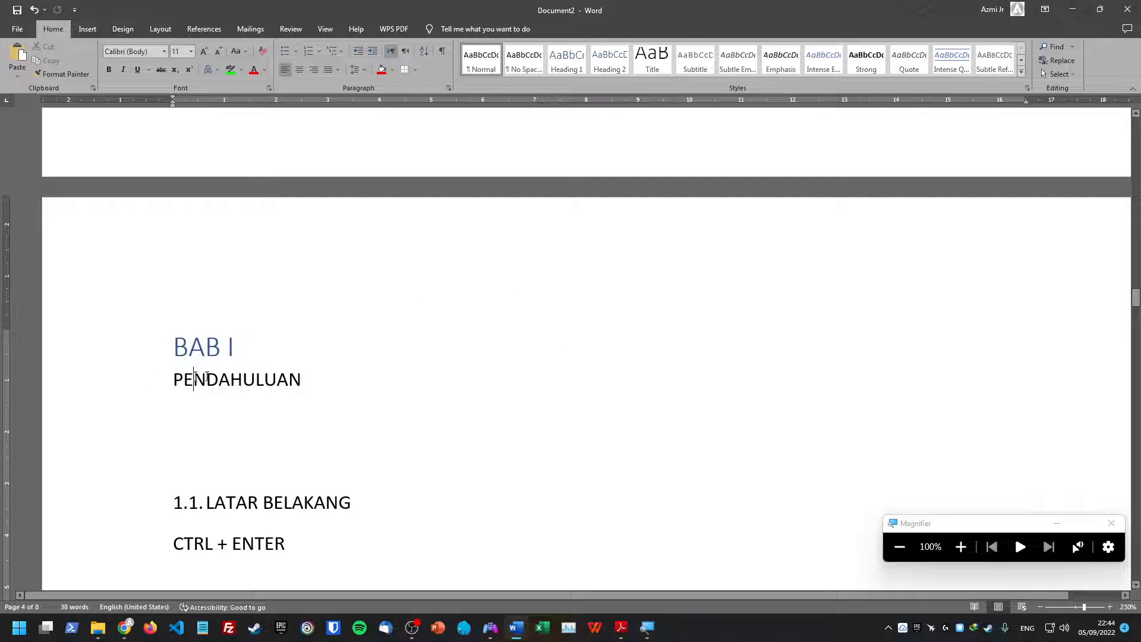
Update the entire table of contents to include the BAB I heading.
scroll(249, 357, "up", 8)
left_click(249, 242)
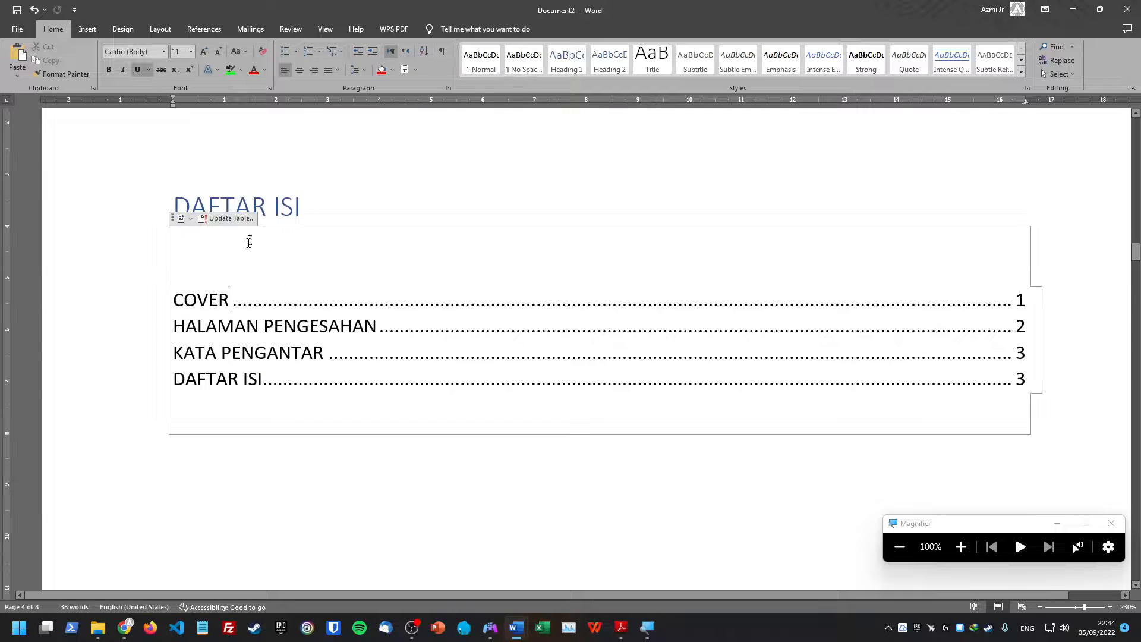
left_click(230, 218)
left_click(543, 310)
left_click(571, 327)
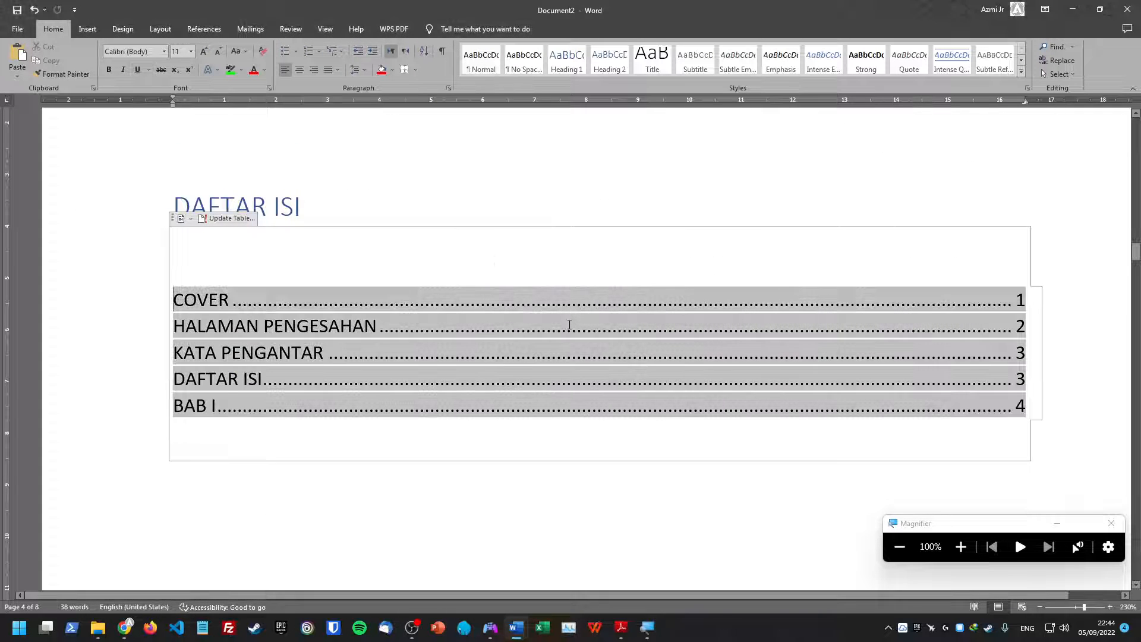
Follow the BAB I entry to its chapter page and apply Heading 1 to both BAB I and PENDAHULUAN.
left_click(298, 404, "ctrl")
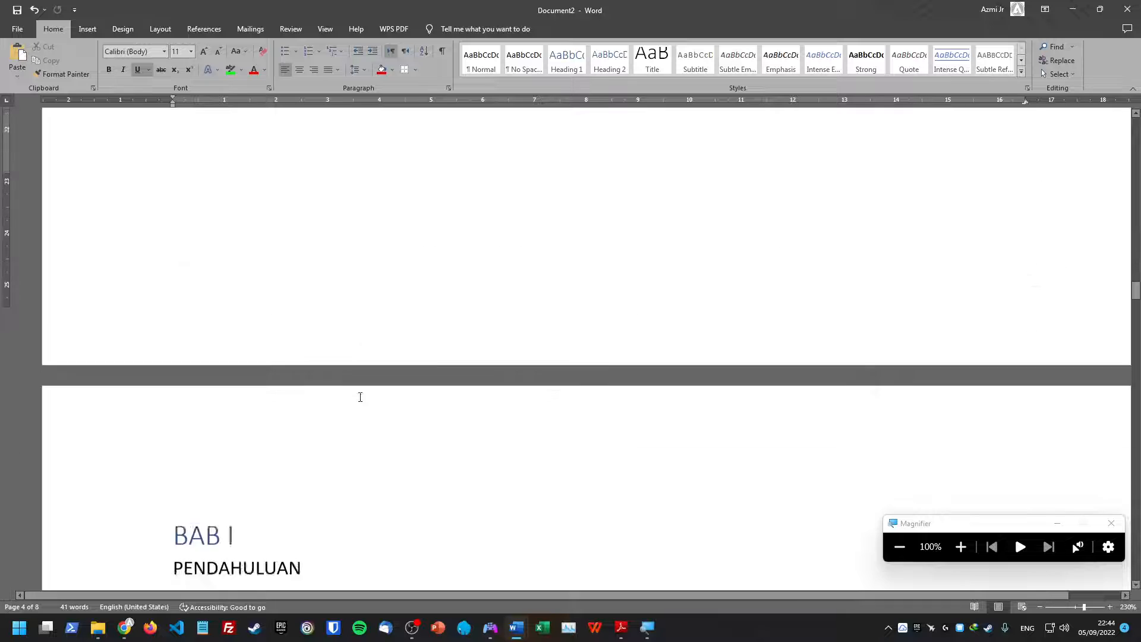
left_click_drag(310, 445, 176, 454)
left_click(176, 450)
left_click_drag(308, 446, 174, 407)
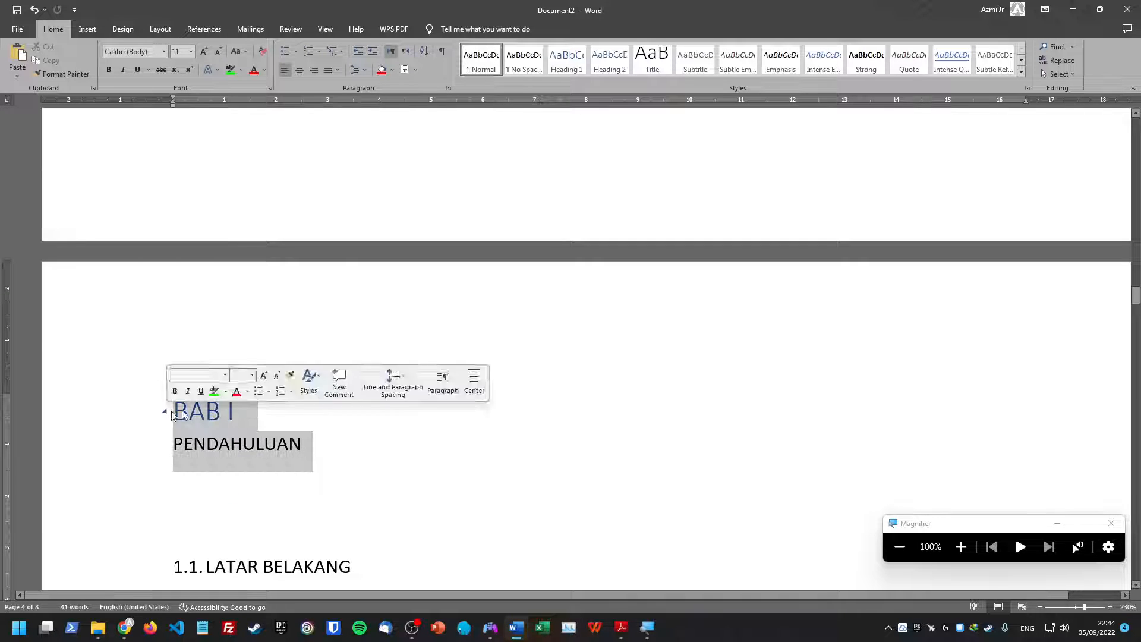
left_click(567, 60)
left_click(349, 446)
Update the entire table of contents to include the PENDAHULUAN heading.
scroll(359, 441, "up", 10)
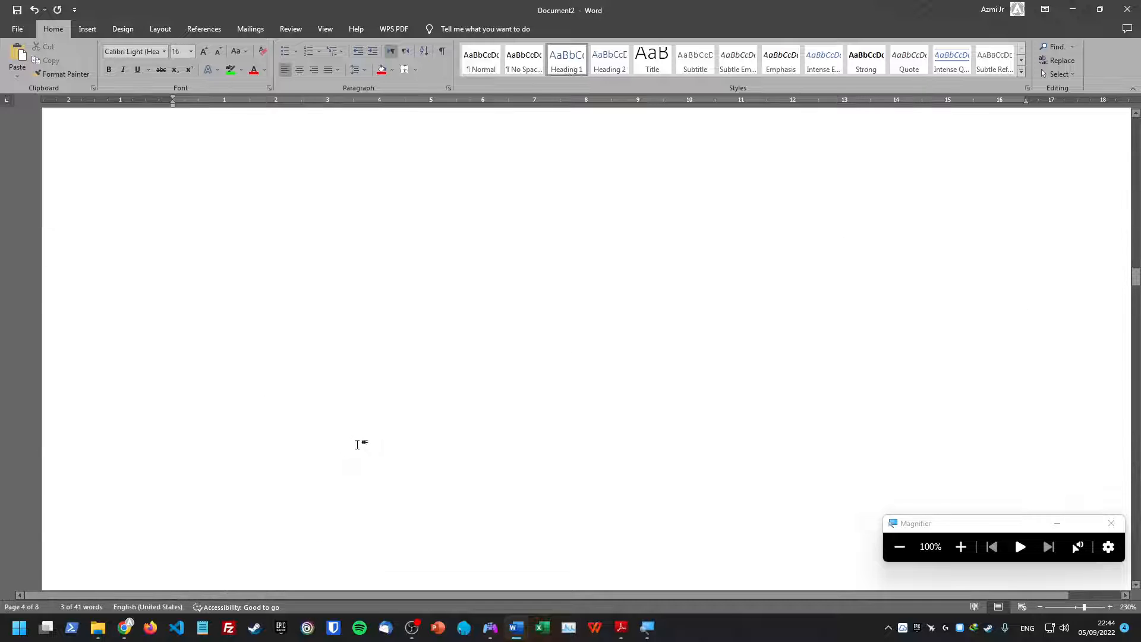
scroll(358, 444, "down", 3)
left_click(382, 416)
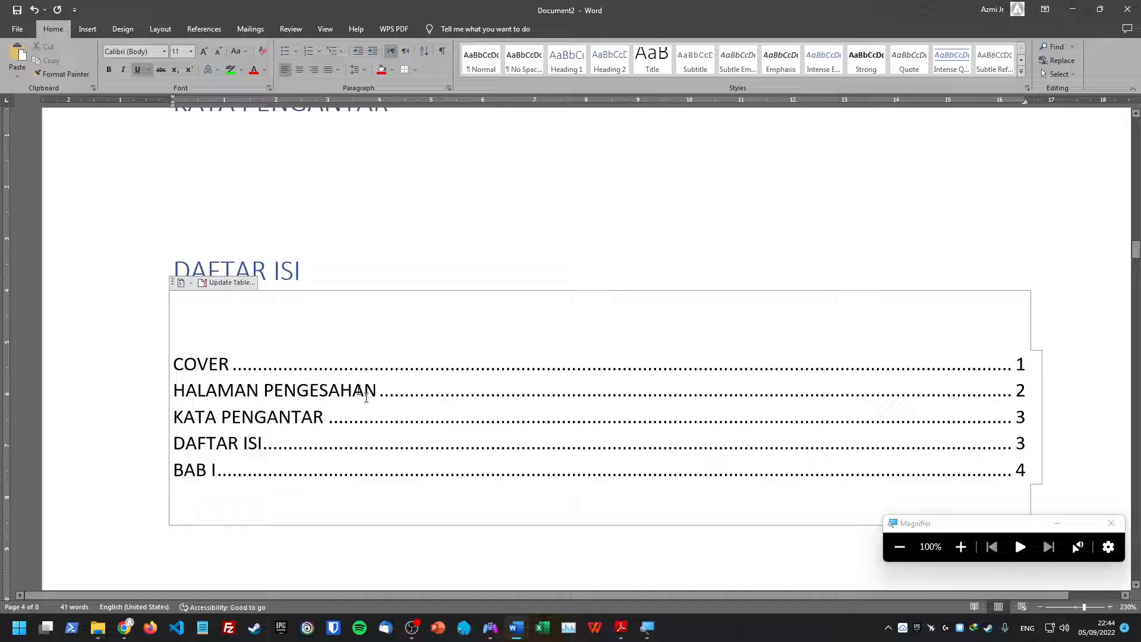
left_click(231, 283)
left_click(531, 311)
left_click(576, 328)
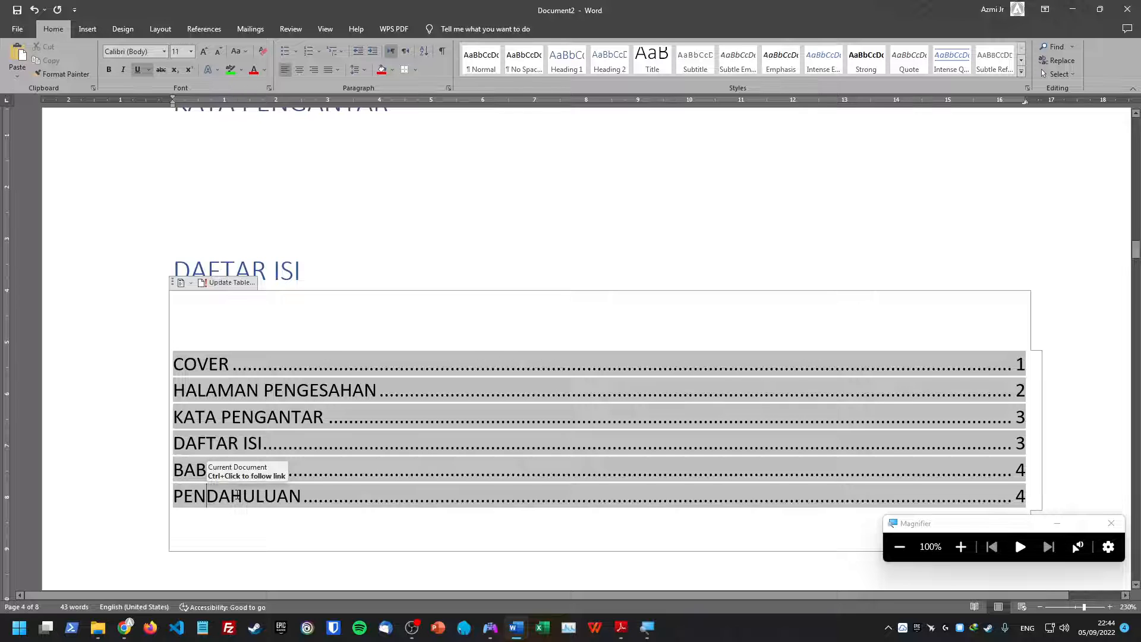
Join PENDAHULUAN onto the BAB I line so that both form a single heading paragraph.
scroll(328, 483, "down", 10)
scroll(328, 483, "down", 5)
scroll(331, 476, "up", 3)
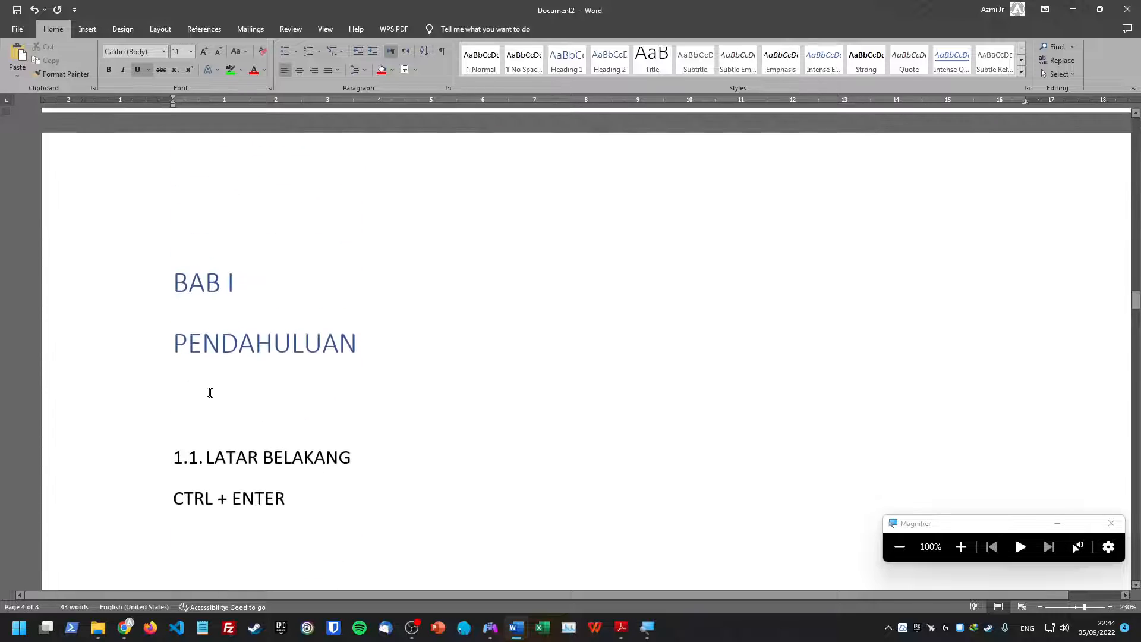
left_click(171, 342)
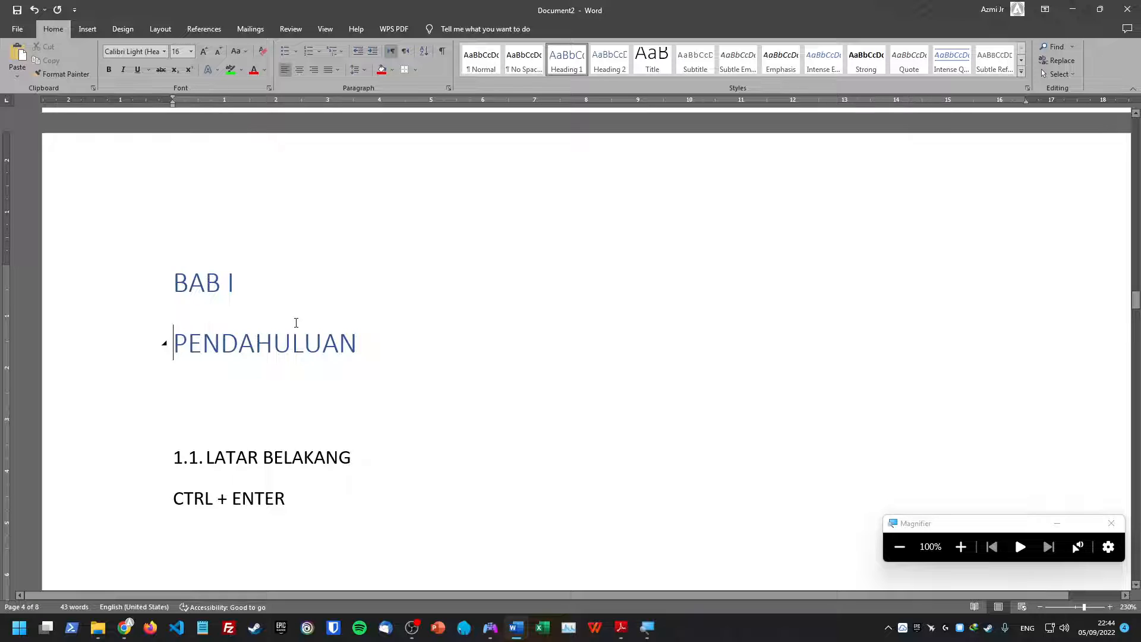
key("BackSpace")
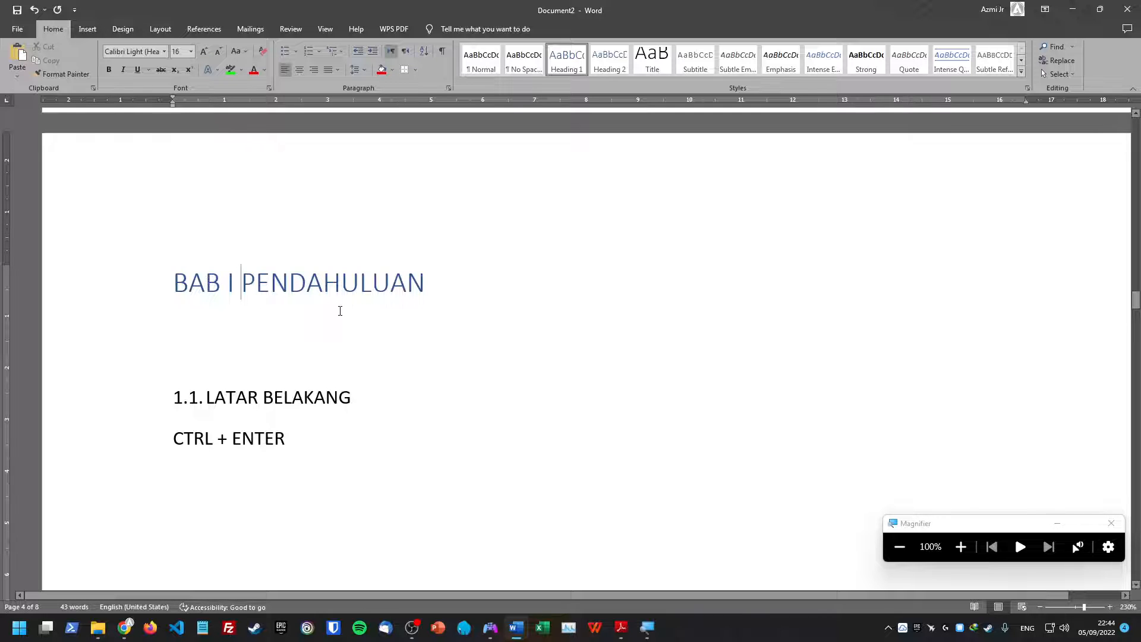
key("Return")
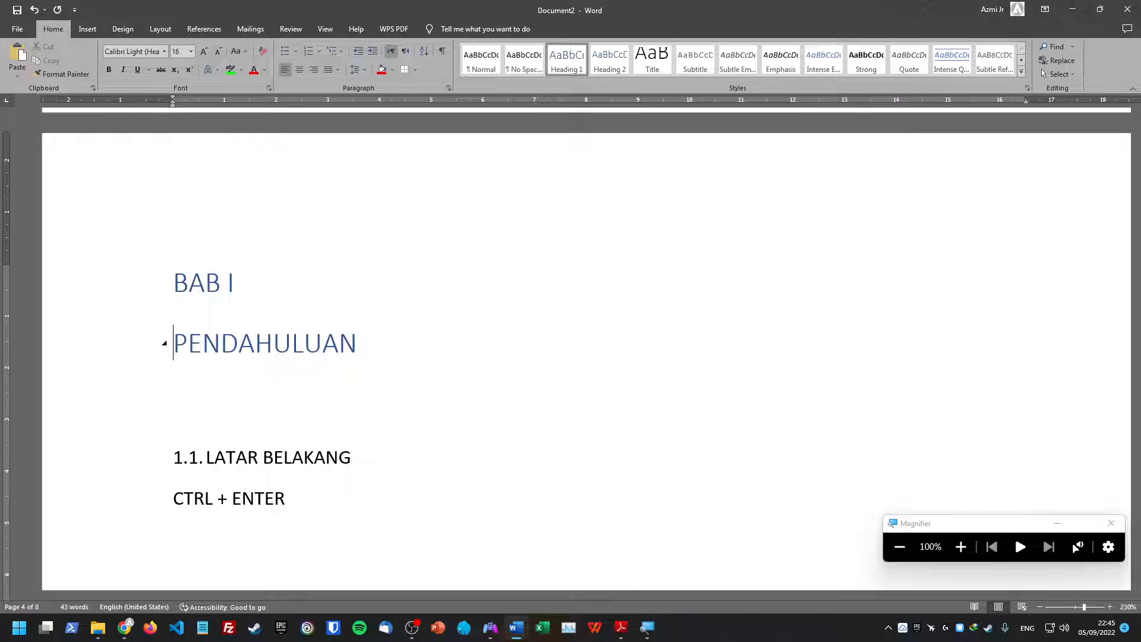
key("BackSpace")
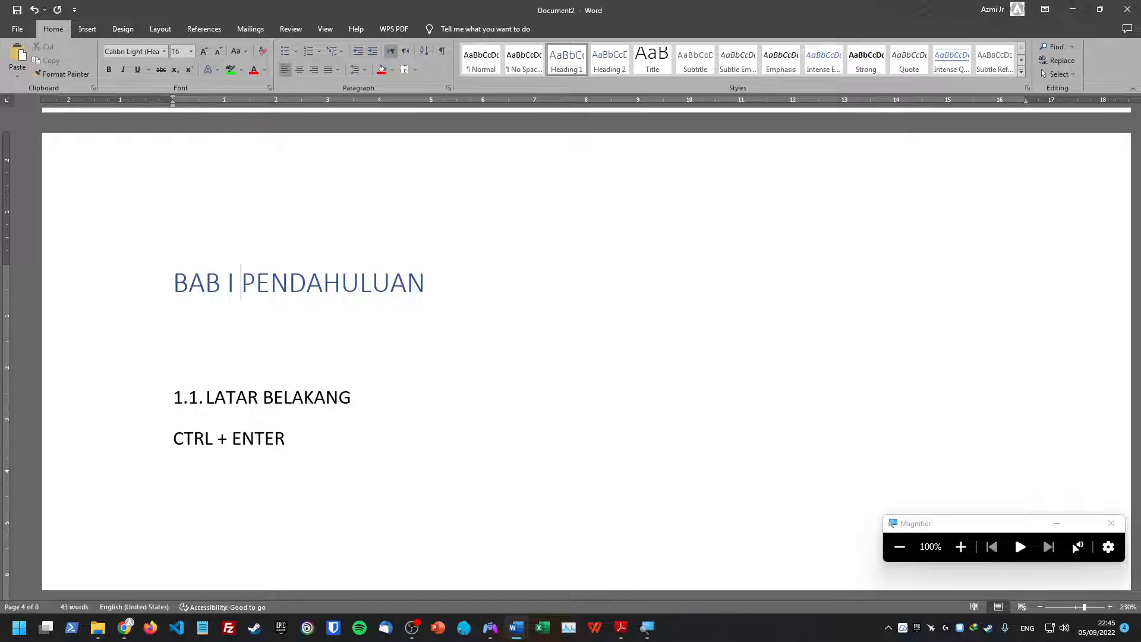
Review the BAB I and PENDAHULUAN entries in the table of contents and return to the chapter heading.
scroll(156, 341, "up", 15)
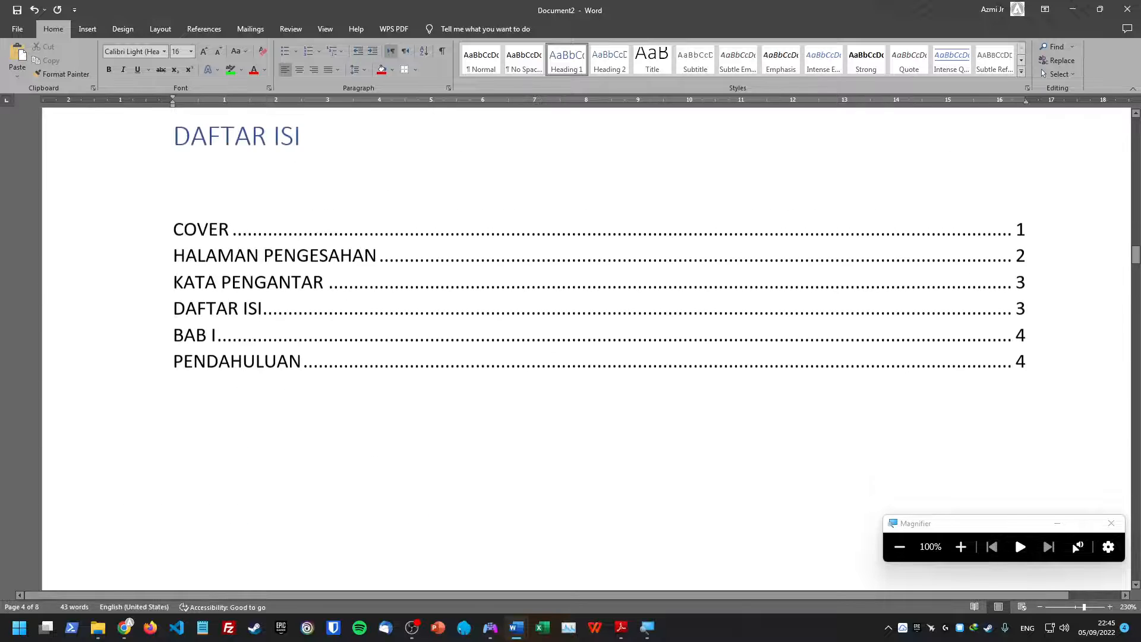
left_click(218, 344)
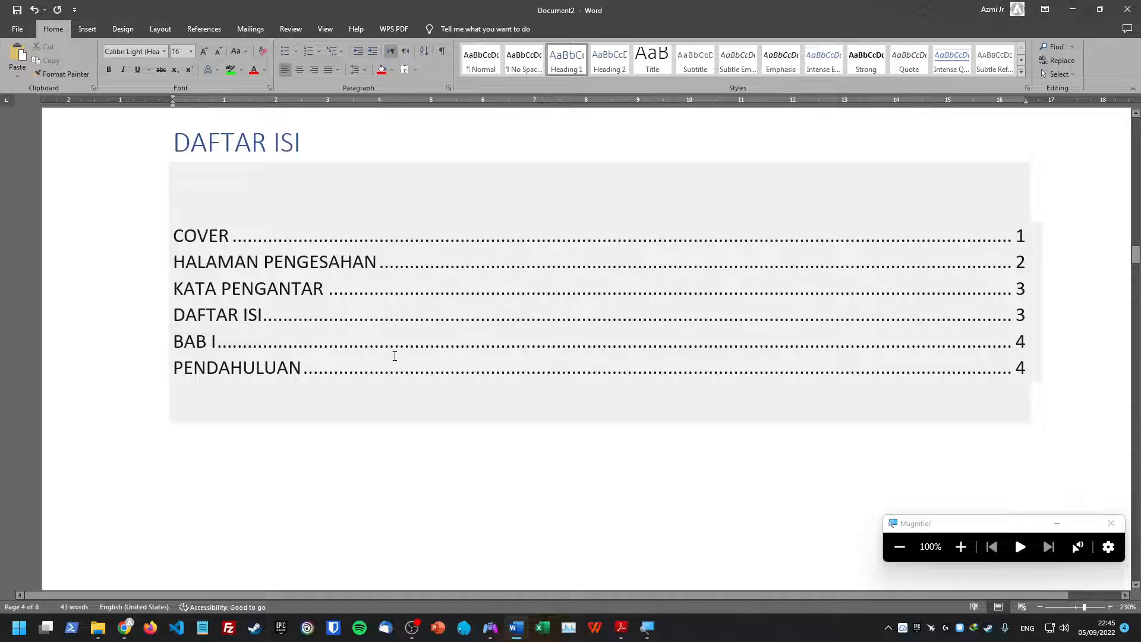
left_click(223, 361, "ctrl")
scroll(224, 359, "down", 1)
scroll(300, 351, "up", 2)
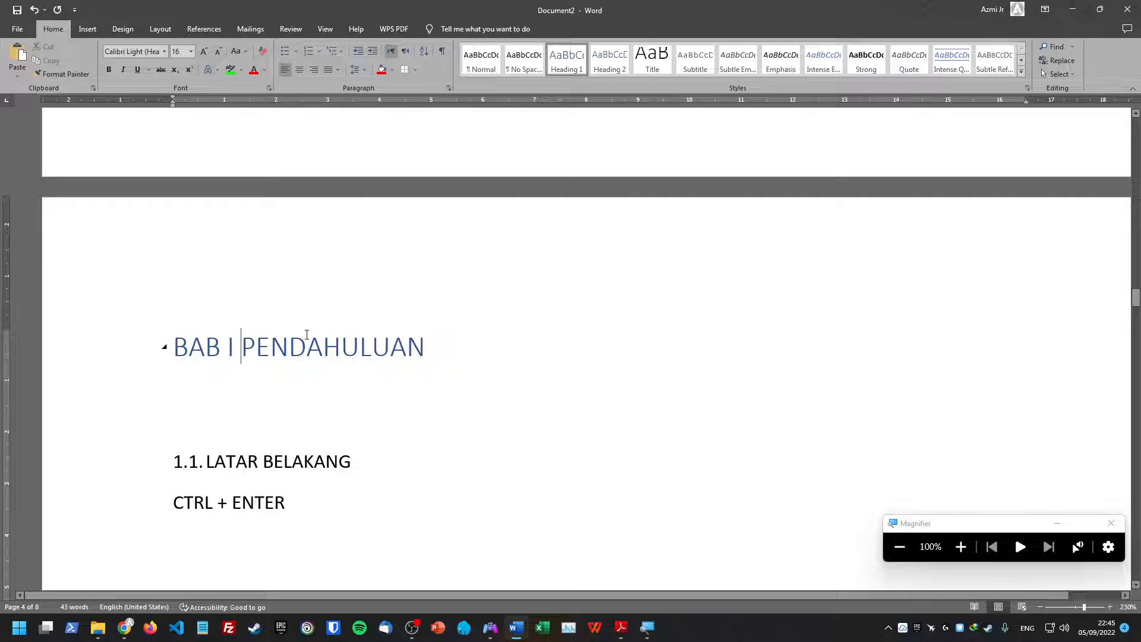
Write the note "SHIFT + ENTER" on the empty line below CTRL + ENTER.
key("Down")
key("Down")
key("Down")
key("Down")
key("Left")
key("Right")
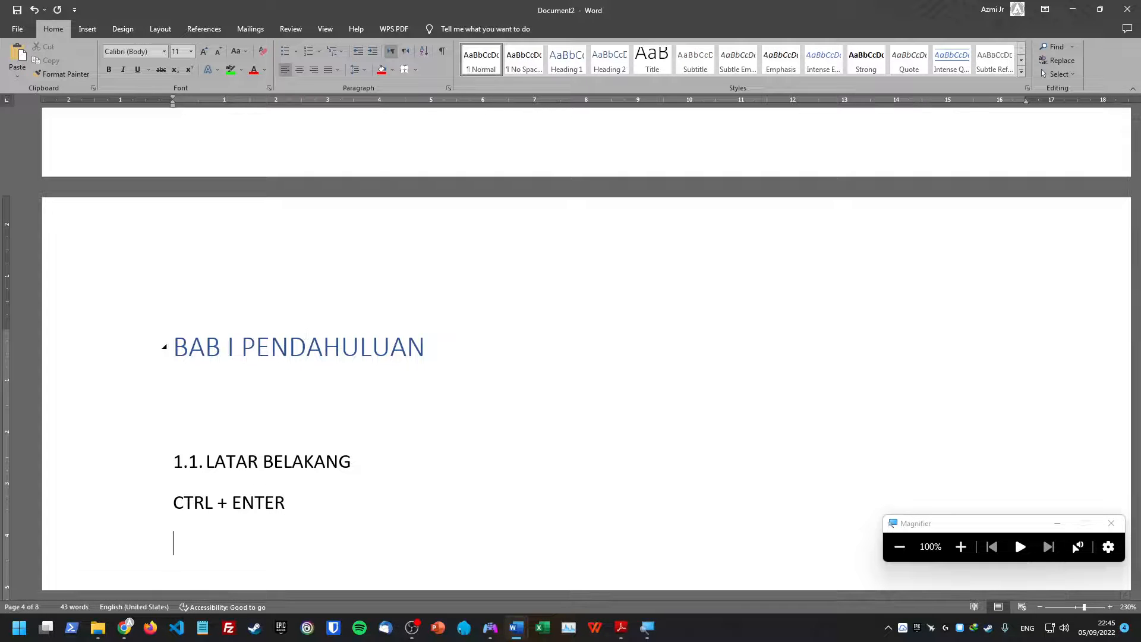
type("SHIFT _+")
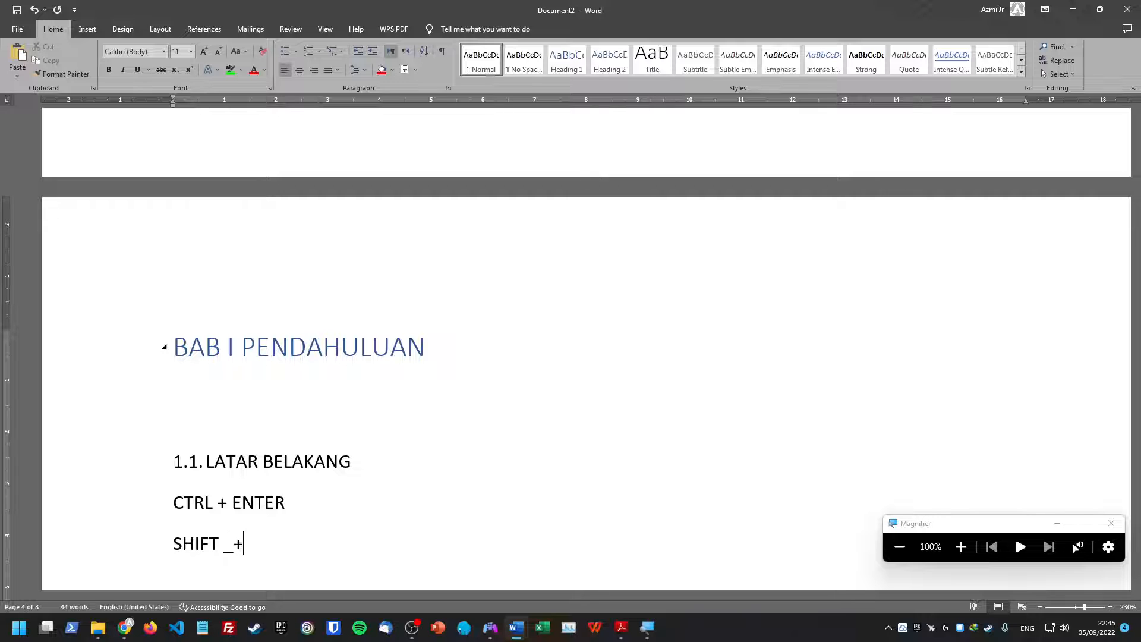
key("BackSpace")
type("+ ENTER")
Insert a manual line break before PENDAHULUAN in the BAB I heading, keeping both lines in one paragraph.
key("Home")
key("Up")
key("Up")
key("Up")
key("Up")
key("Up")
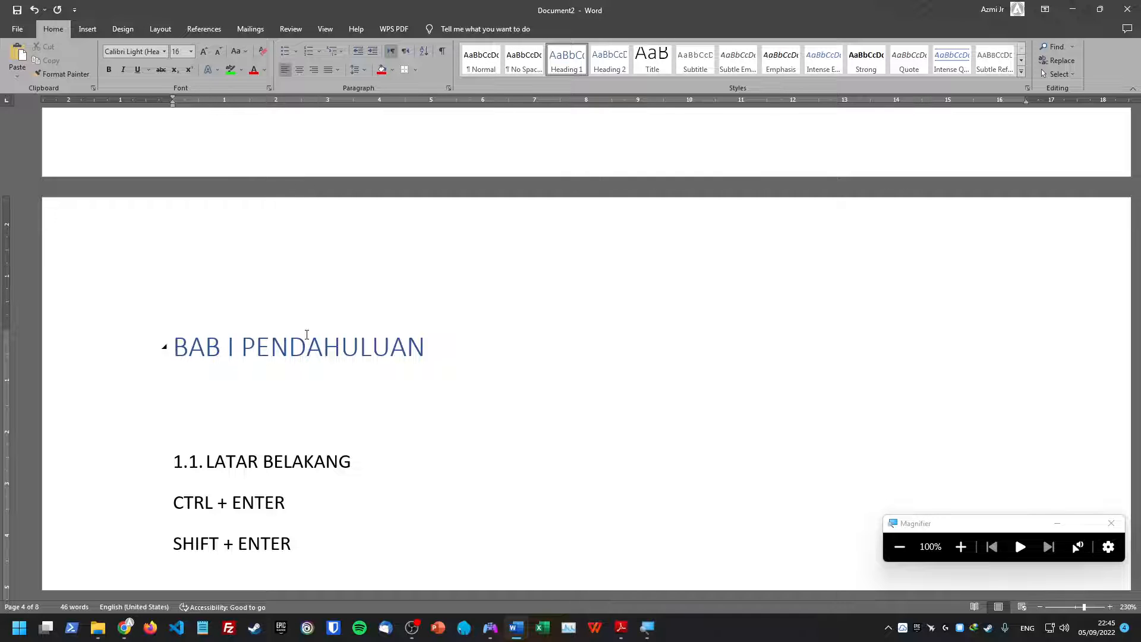
key("ctrl+Right")
key("ctrl+Right")
key("shift+Return")
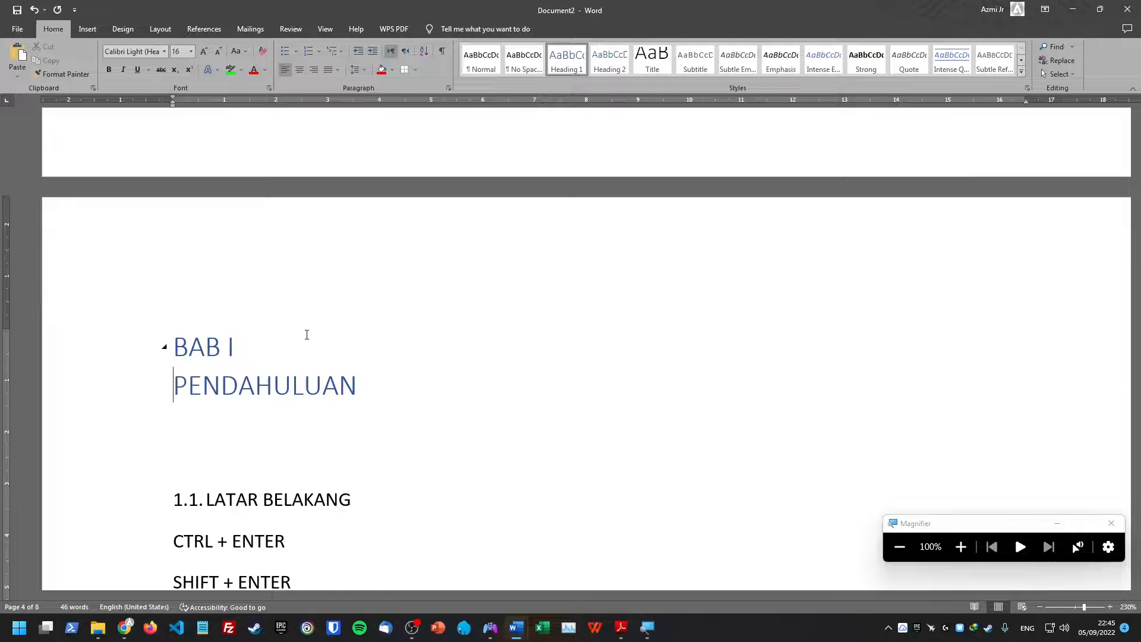
Update the entire table of contents under DAFTAR ISI to include the merged BAB I PENDAHULUAN heading.
scroll(307, 334, "up", 10)
scroll(317, 407, "down", 2)
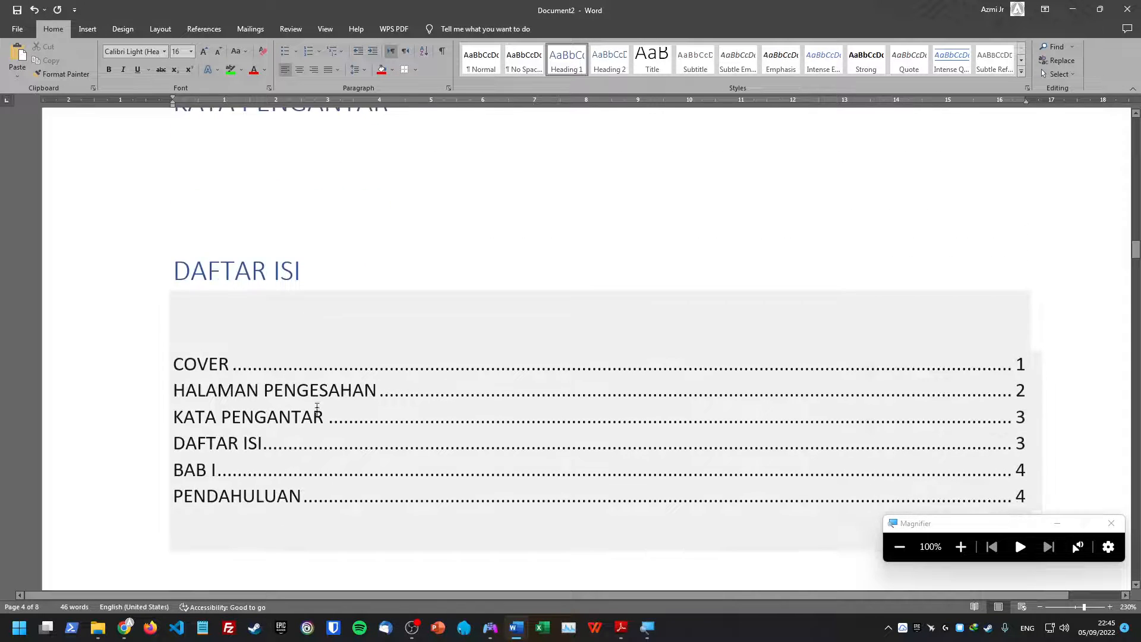
left_click(317, 407)
left_click(229, 282)
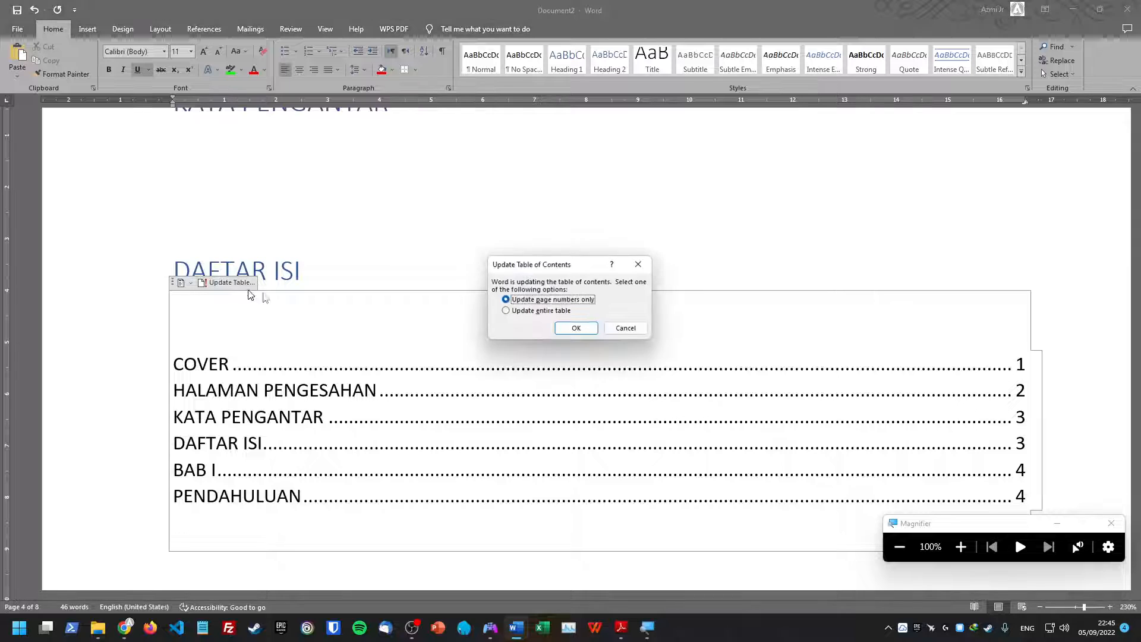
left_click(516, 312)
left_click(575, 328)
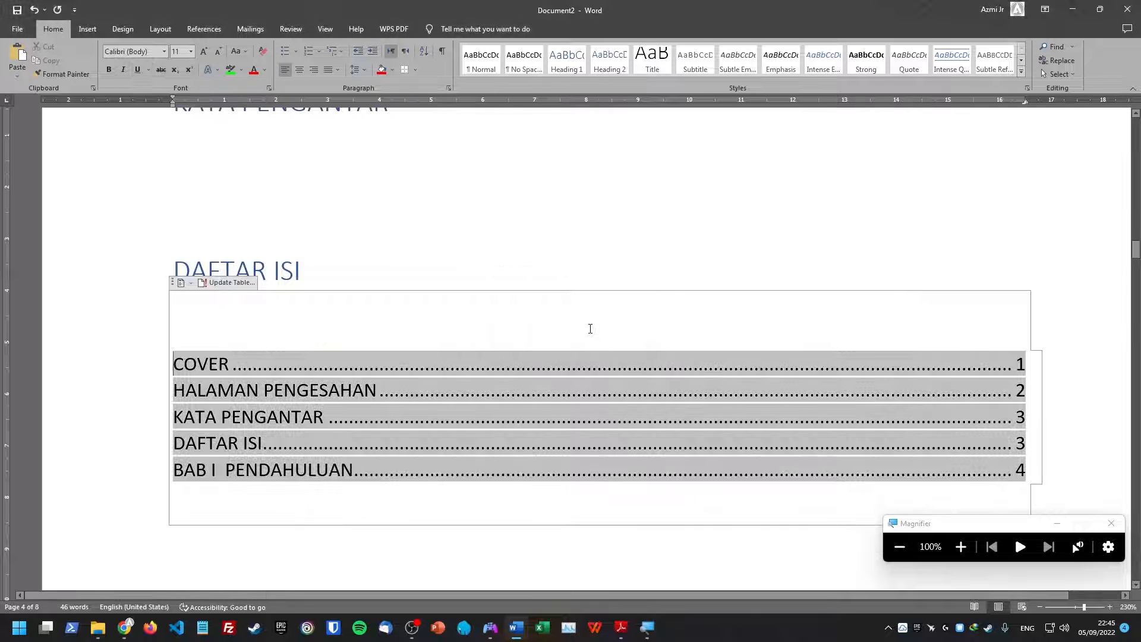
Compare the BAB I PENDAHULUAN entry in the table of contents with the two-line chapter heading.
left_click(307, 469)
left_click(364, 267)
scroll(377, 315, "down", 10)
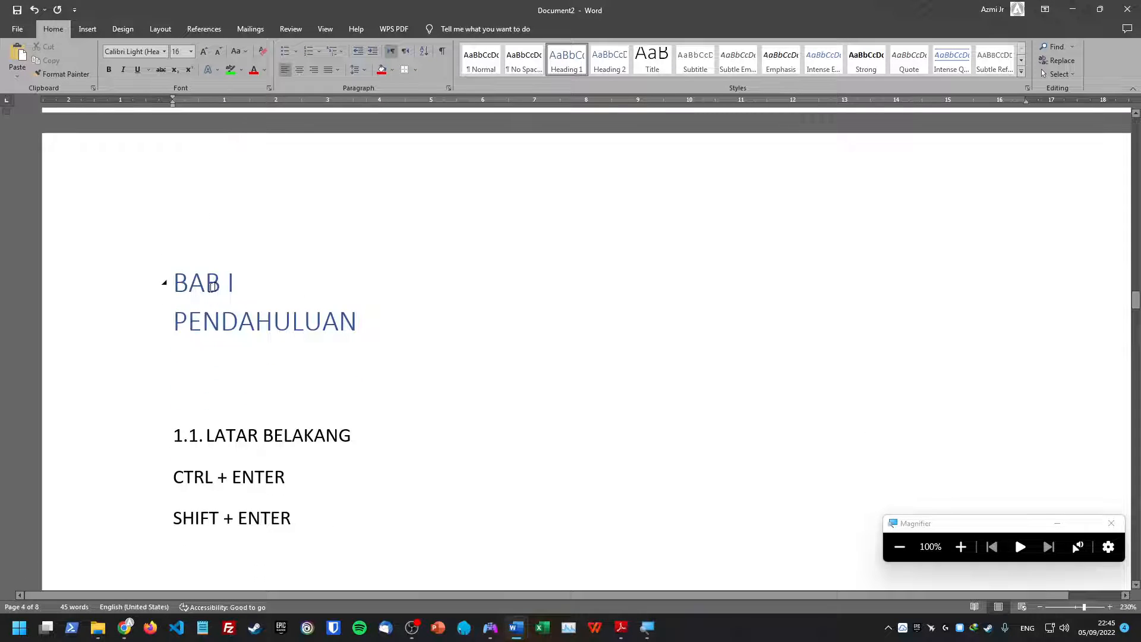
scroll(352, 303, "up", 10)
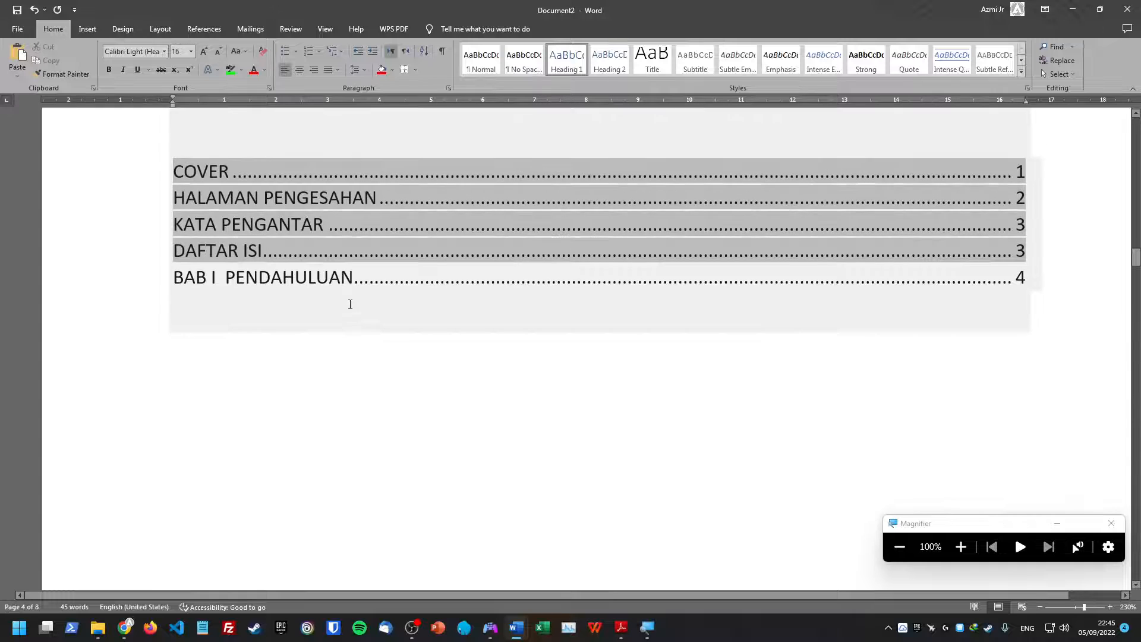
scroll(350, 304, "up", 3)
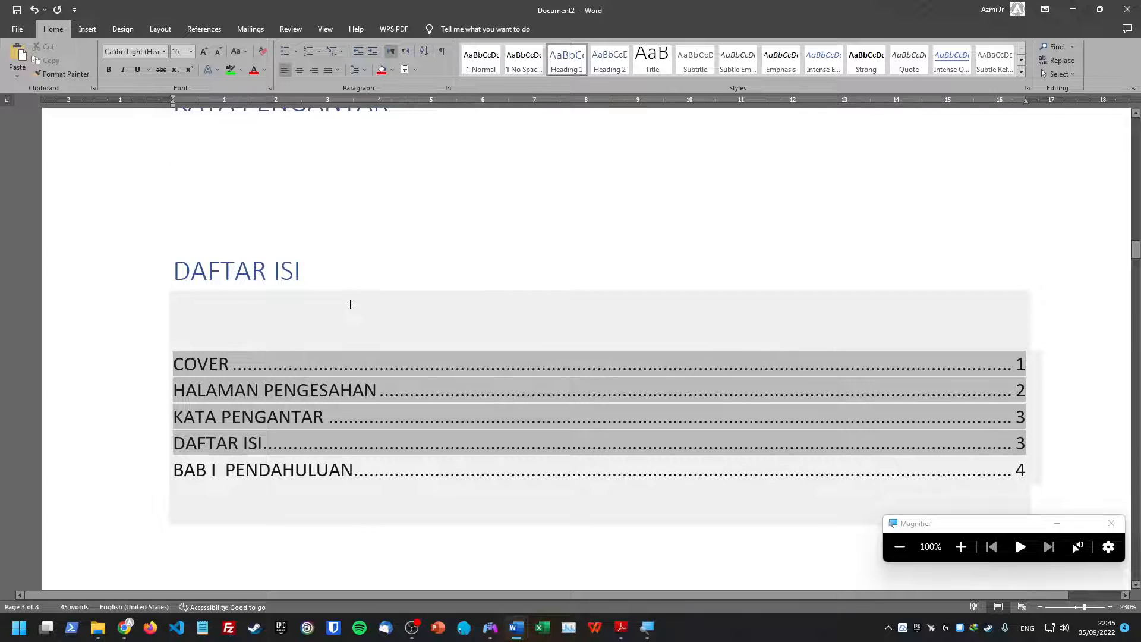
Center the KATA PENGANTAR heading on its line.
scroll(350, 305, "up", 3)
left_click(419, 291)
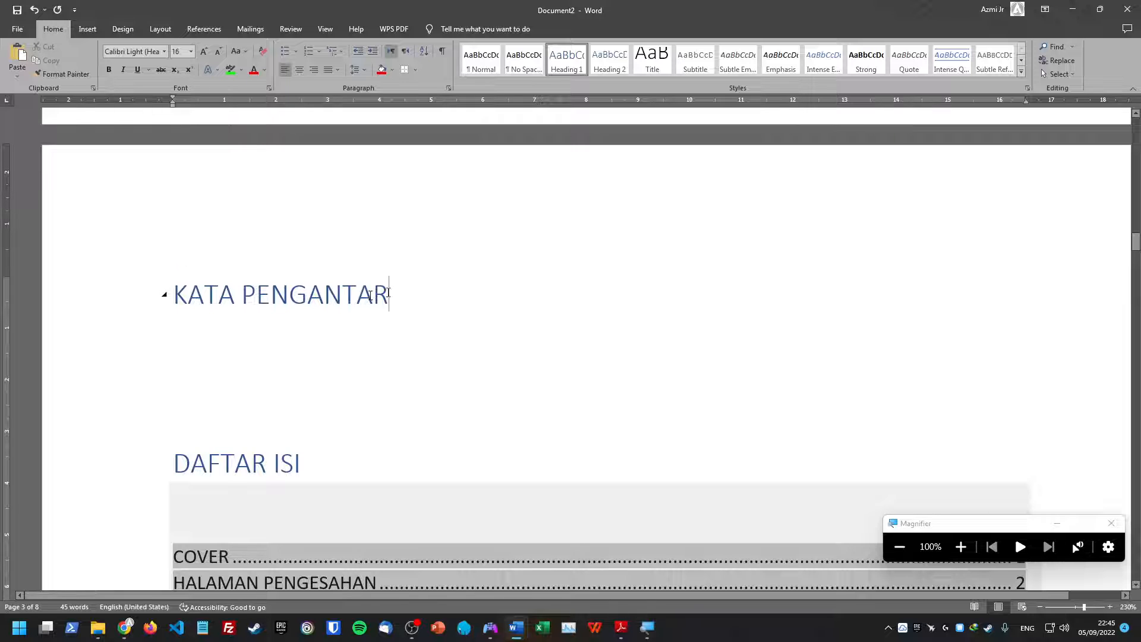
mouse_move(184, 298)
left_mouse_down()
mouse_move(402, 299)
mouse_move(167, 295)
left_mouse_up()
left_click(349, 303)
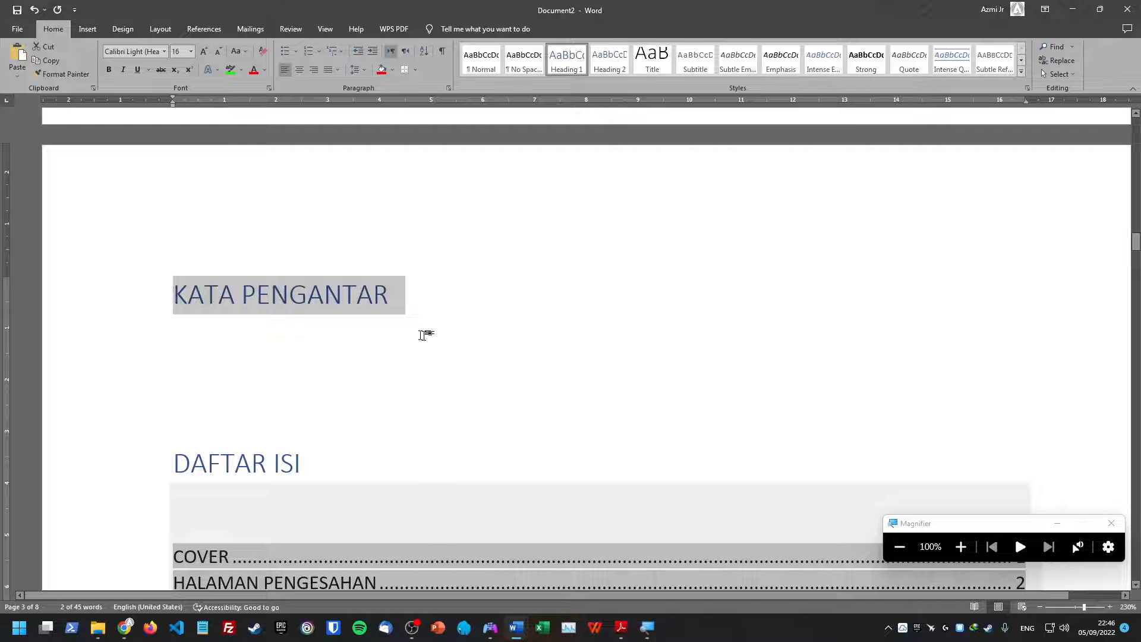
left_click(325, 296)
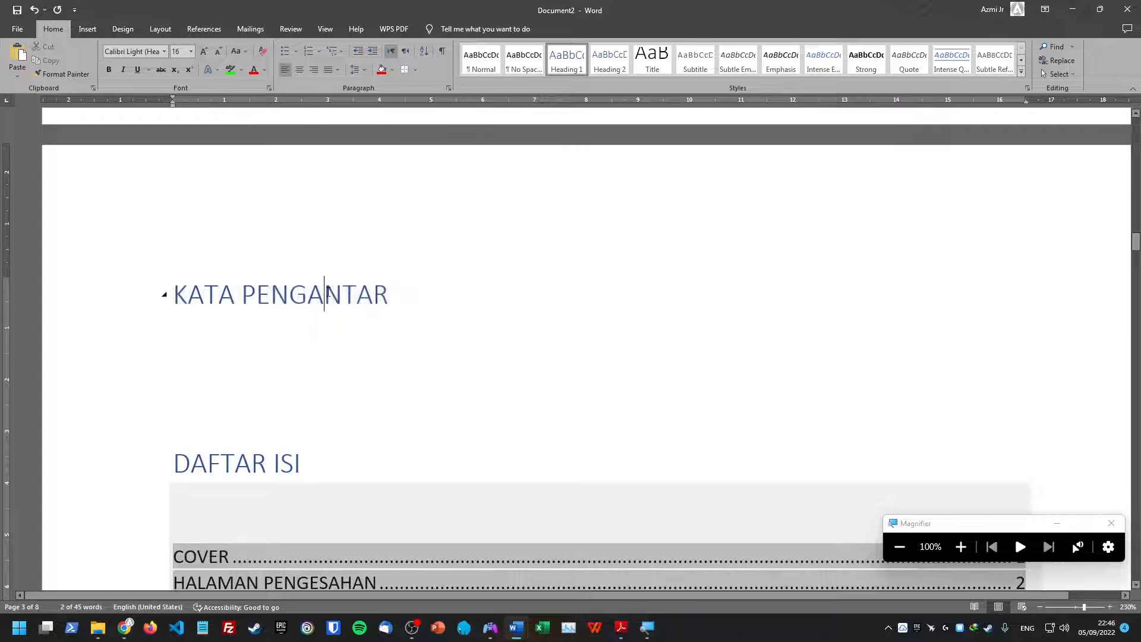
left_click(299, 70)
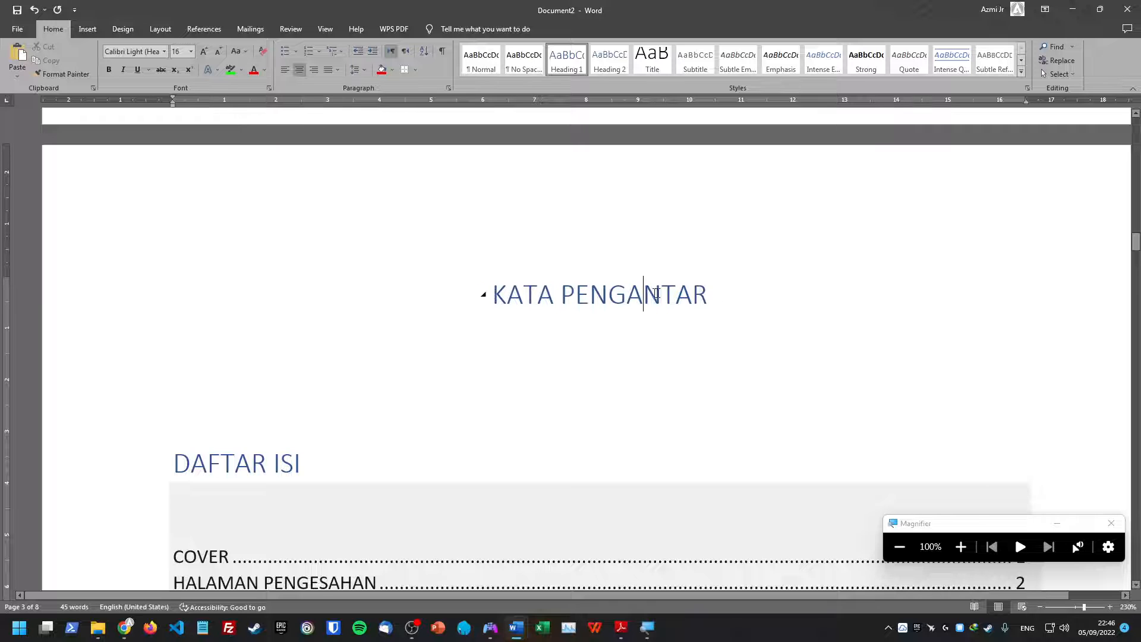
Set the KATA PENGANTAR heading to Times New Roman, size 12.
left_click(730, 301)
triple_click(664, 295)
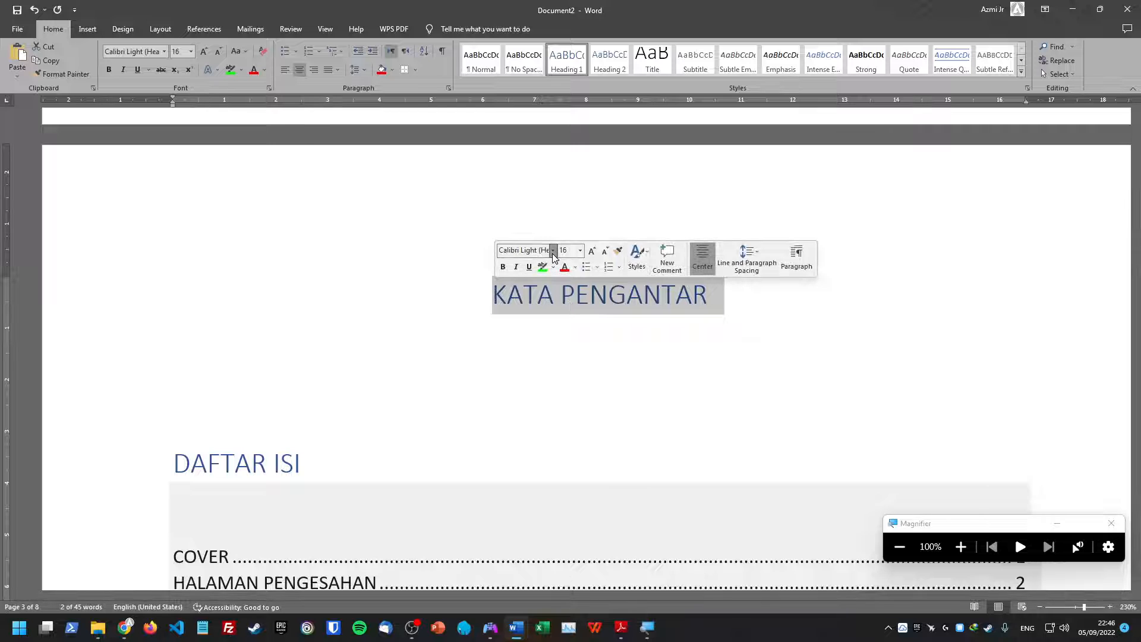
left_click(548, 252)
left_click(540, 309)
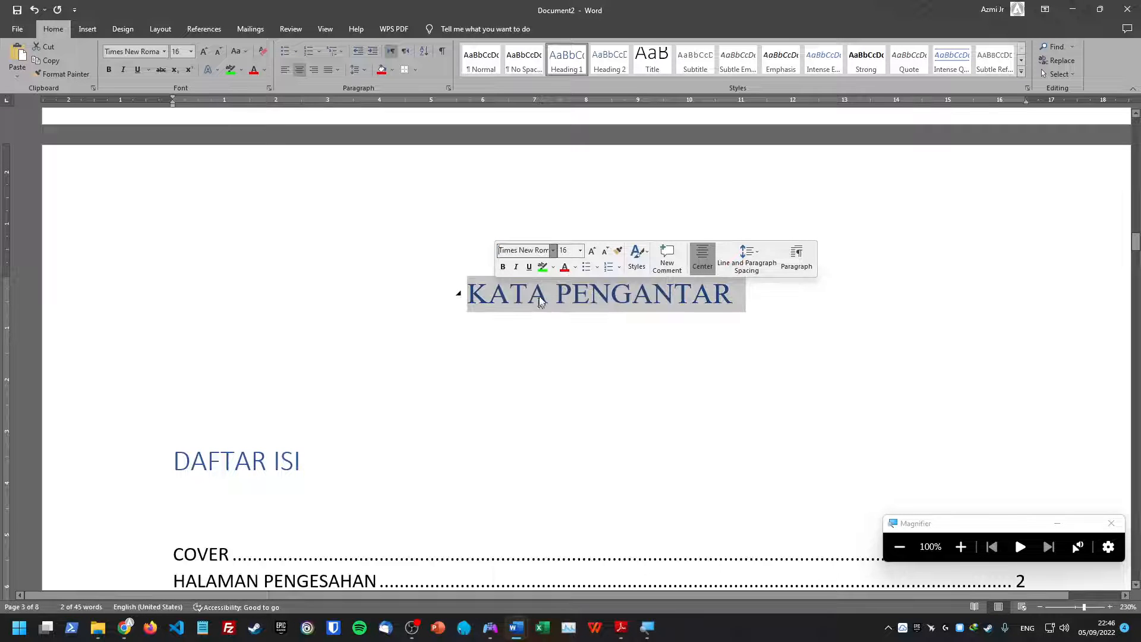
left_click(567, 251)
type("12")
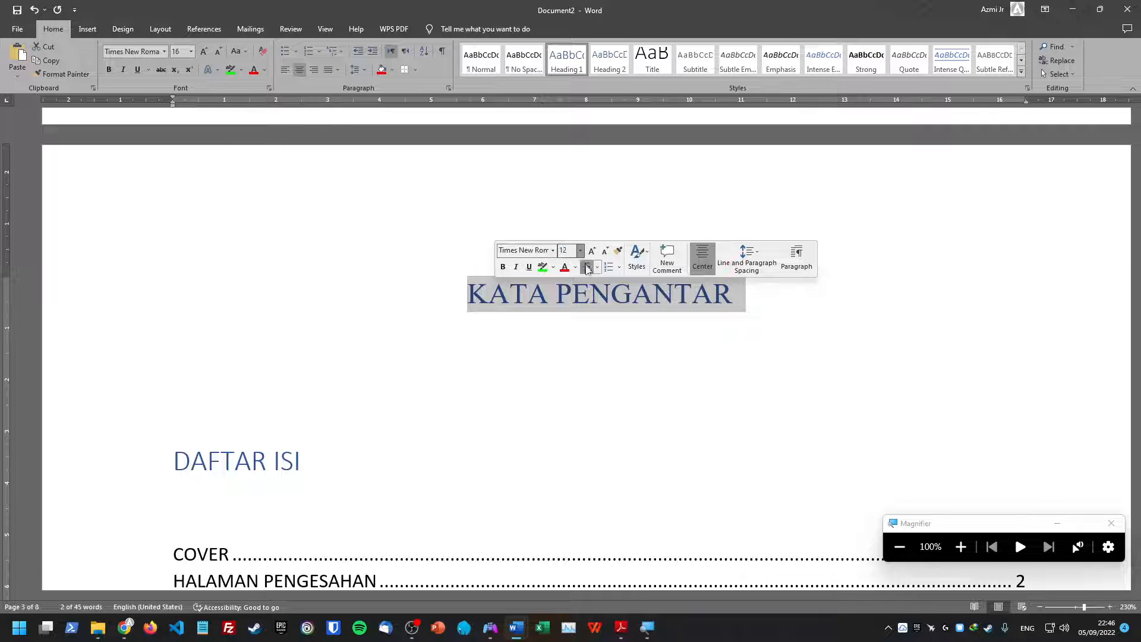
left_click(583, 298)
Make the KATA PENGANTAR heading text black and bold.
left_click_drag(706, 292, 498, 290)
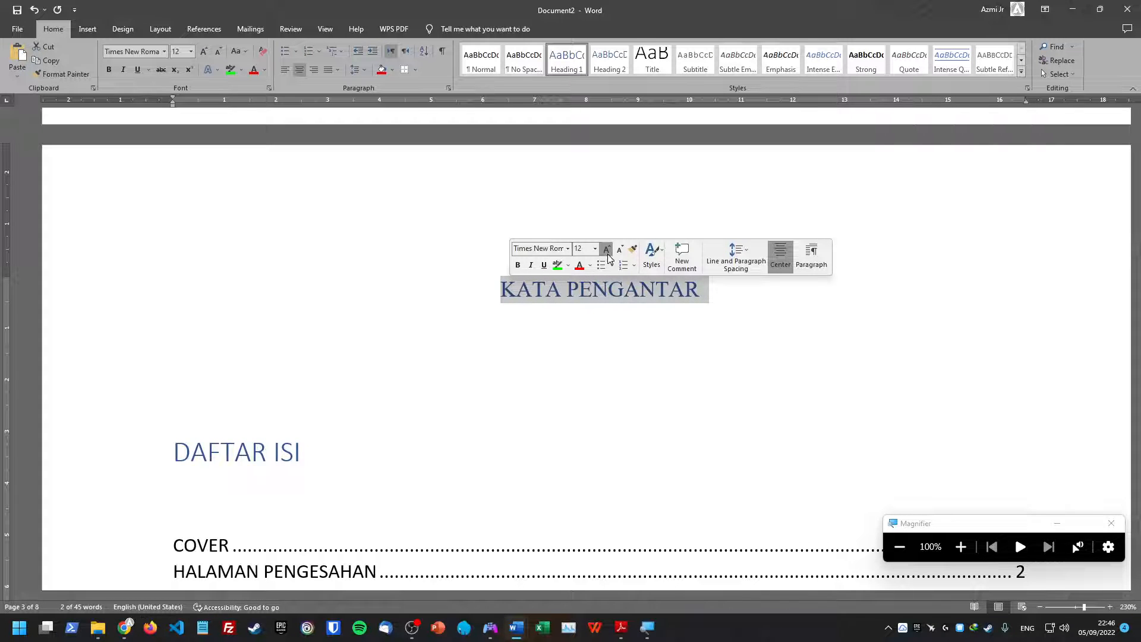
left_click(595, 269)
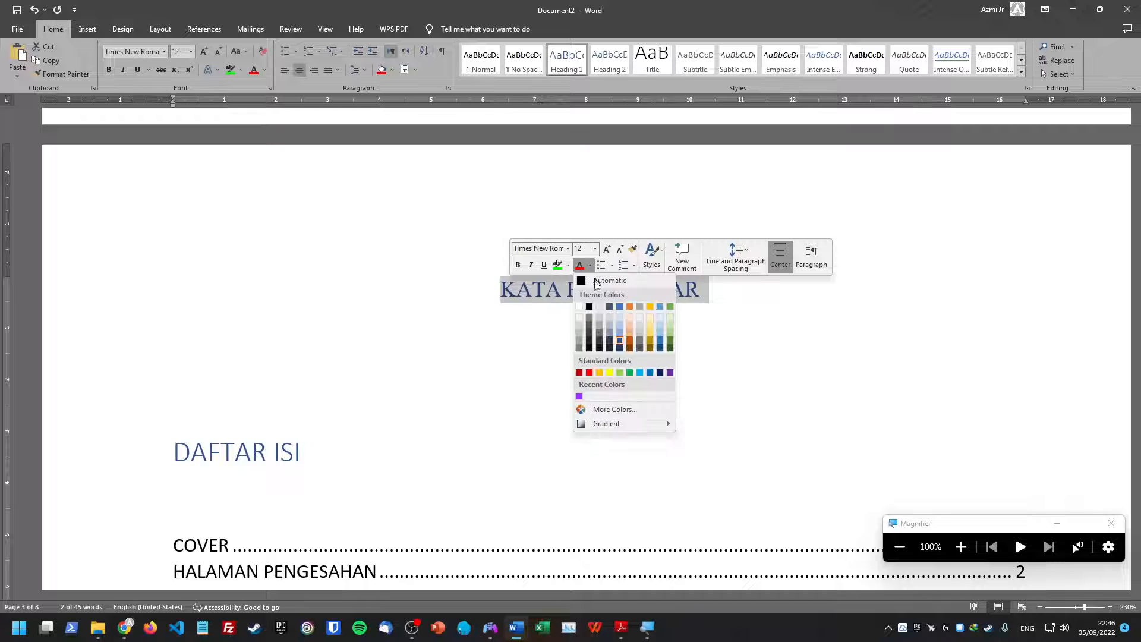
left_click(591, 303)
left_click(522, 266)
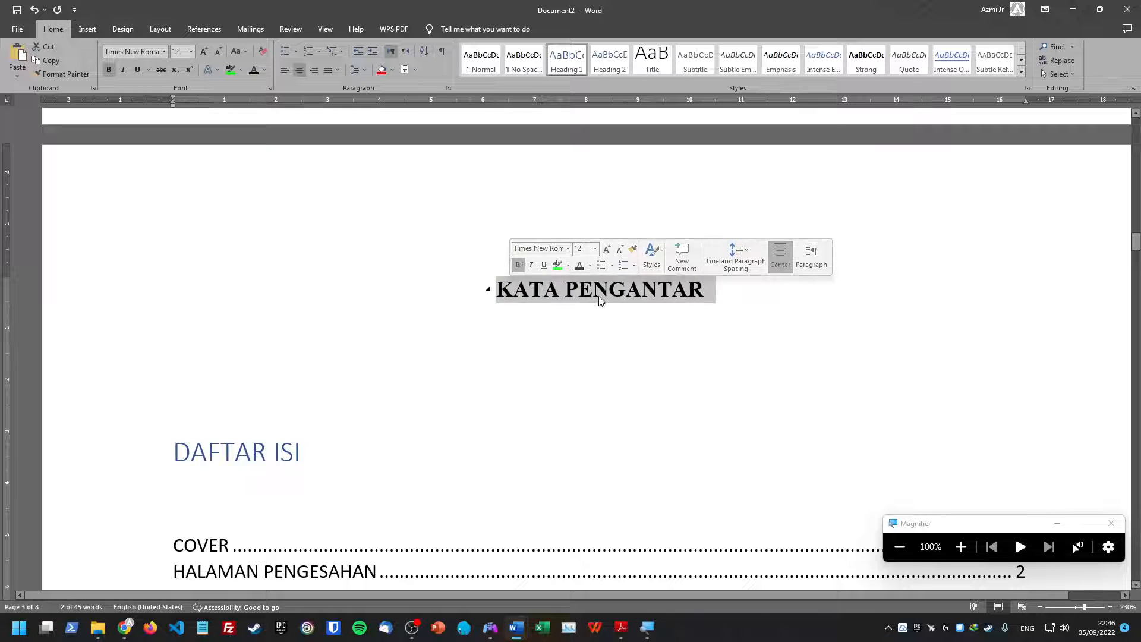
left_click(593, 289)
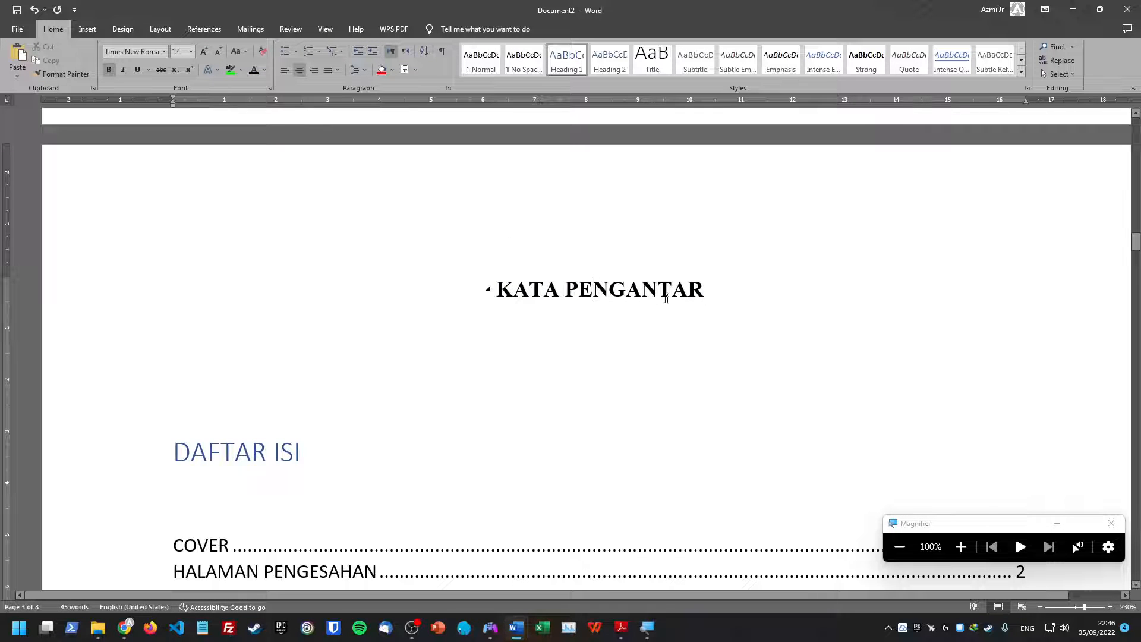
Update the Heading 1 style to match the formatting of the KATA PENGANTAR heading.
scroll(610, 407, "up", 15)
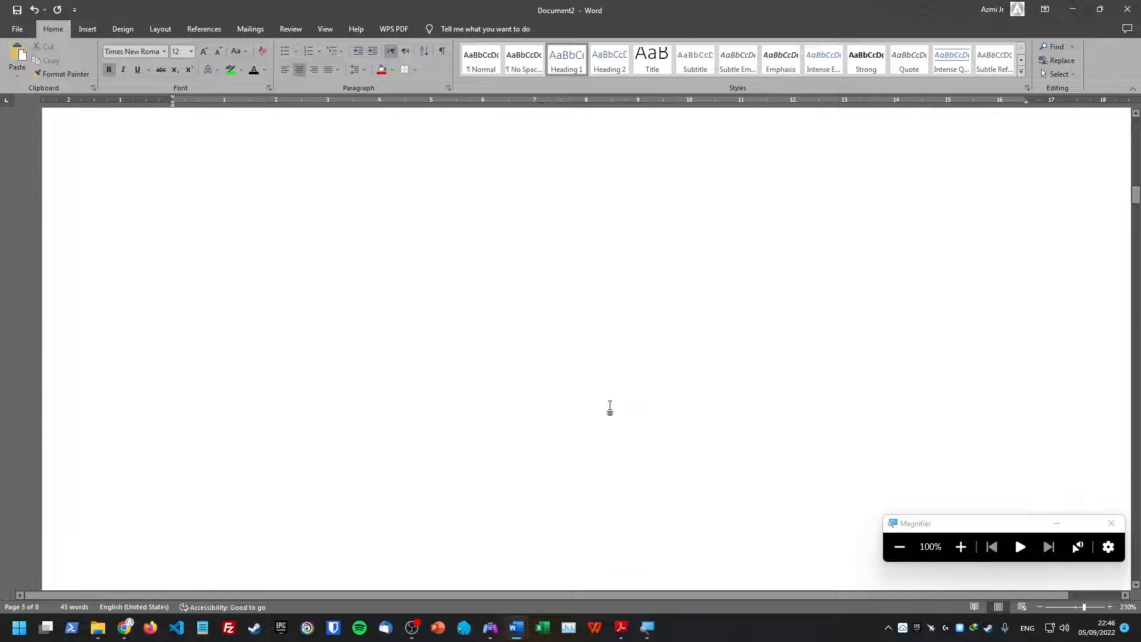
left_click(267, 240)
scroll(459, 273, "down", 15)
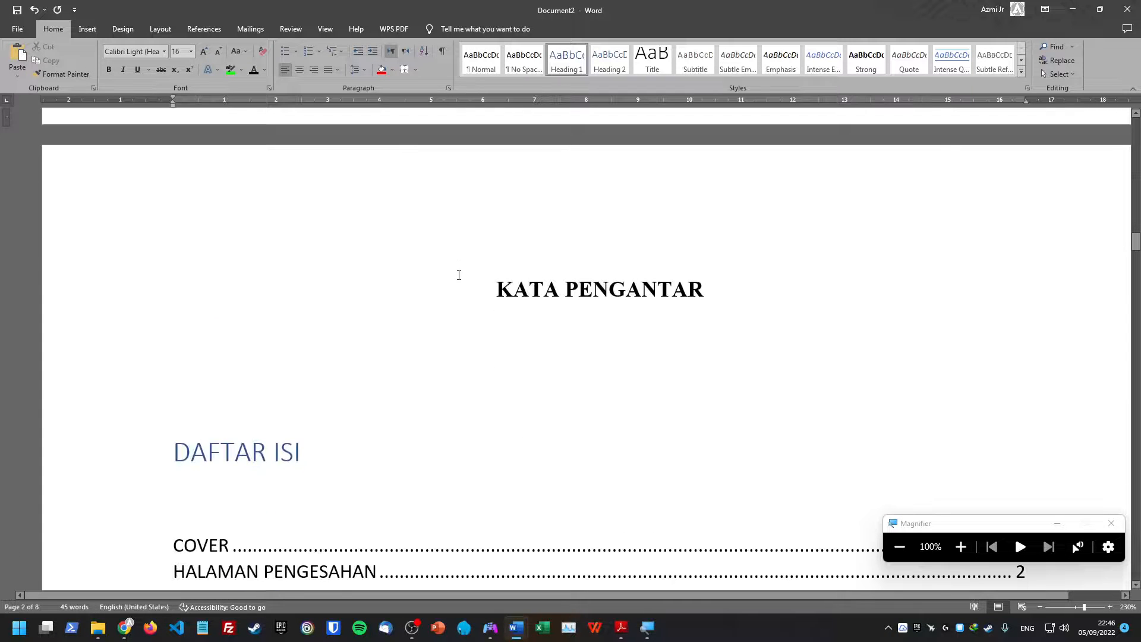
left_click(708, 290)
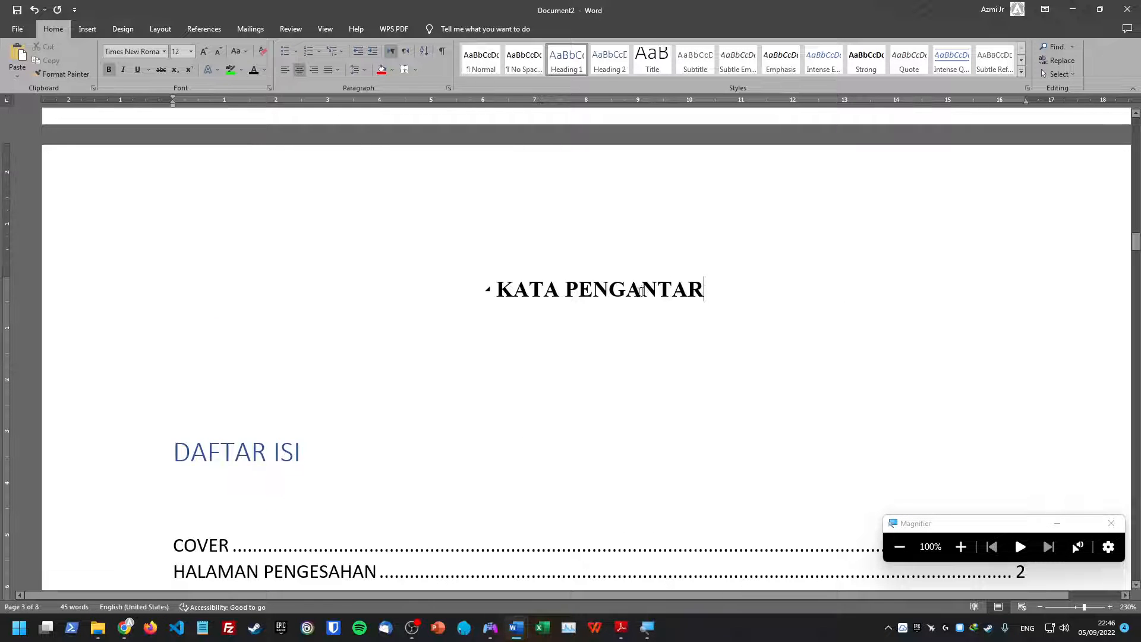
left_click(715, 301, "shift")
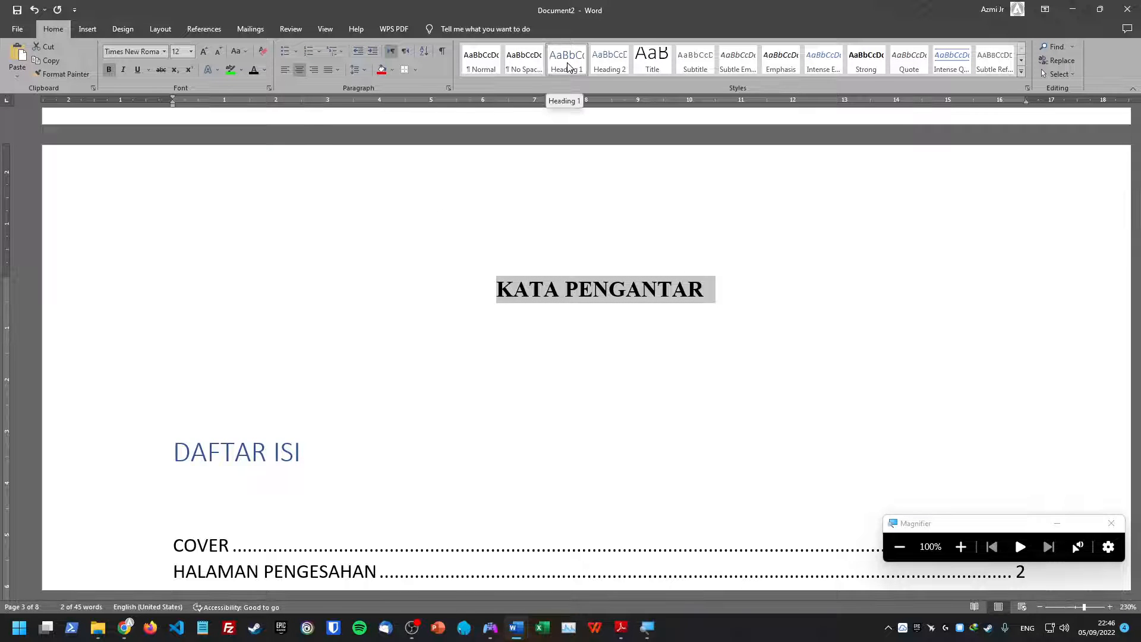
key("super+plus")
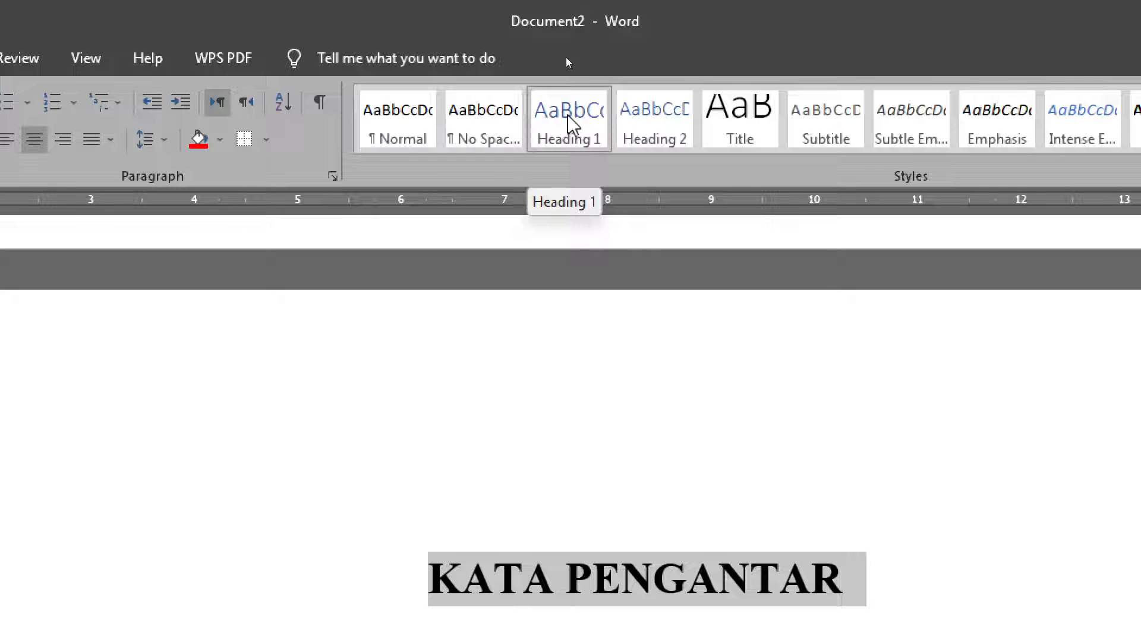
right_click(571, 122)
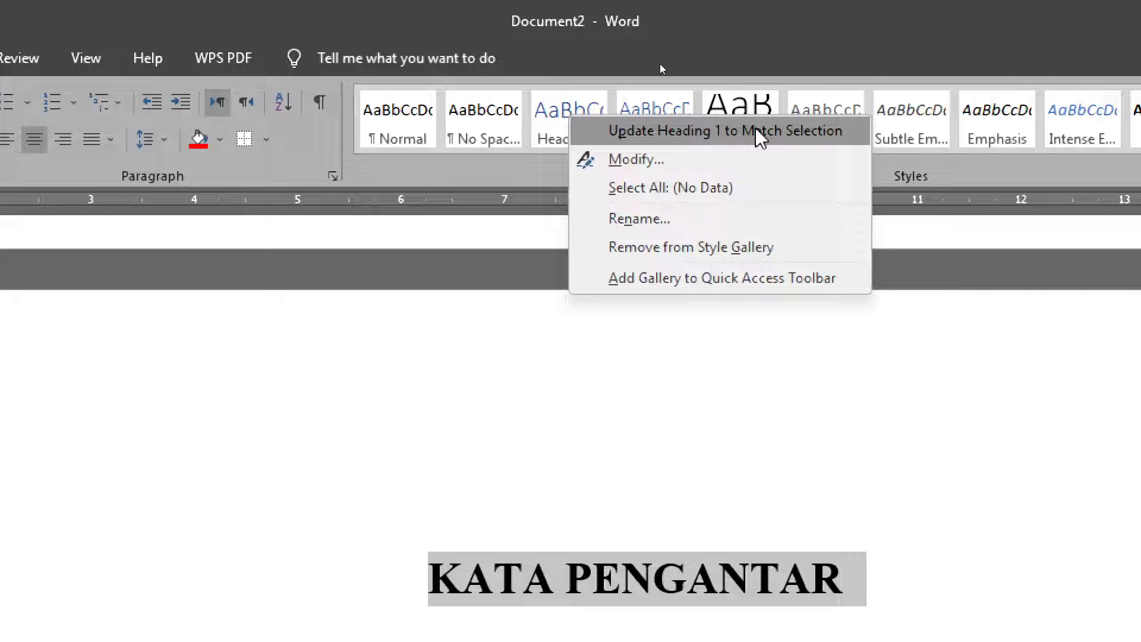
left_click(822, 132)
Examine the DAFTAR ISI, HALAMAN PENGESAHAN, COVER and KATA PENGANTAR headings for the updated Heading 1 formatting.
scroll(451, 617, "down", 5)
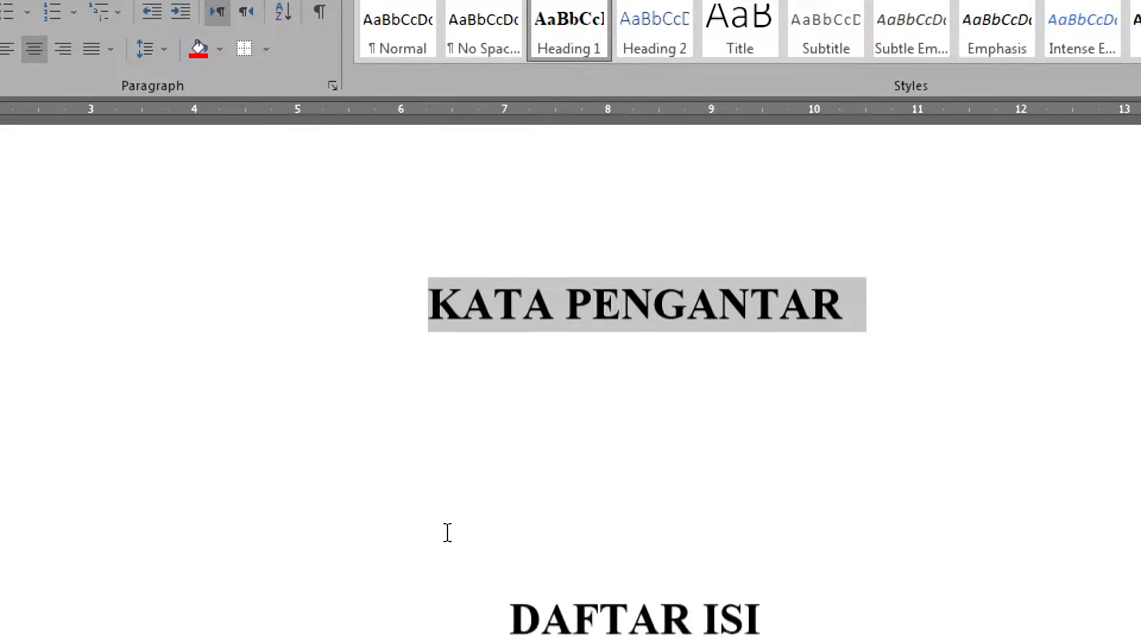
scroll(493, 481, "up", 1)
left_click(596, 548)
scroll(596, 547, "up", 10)
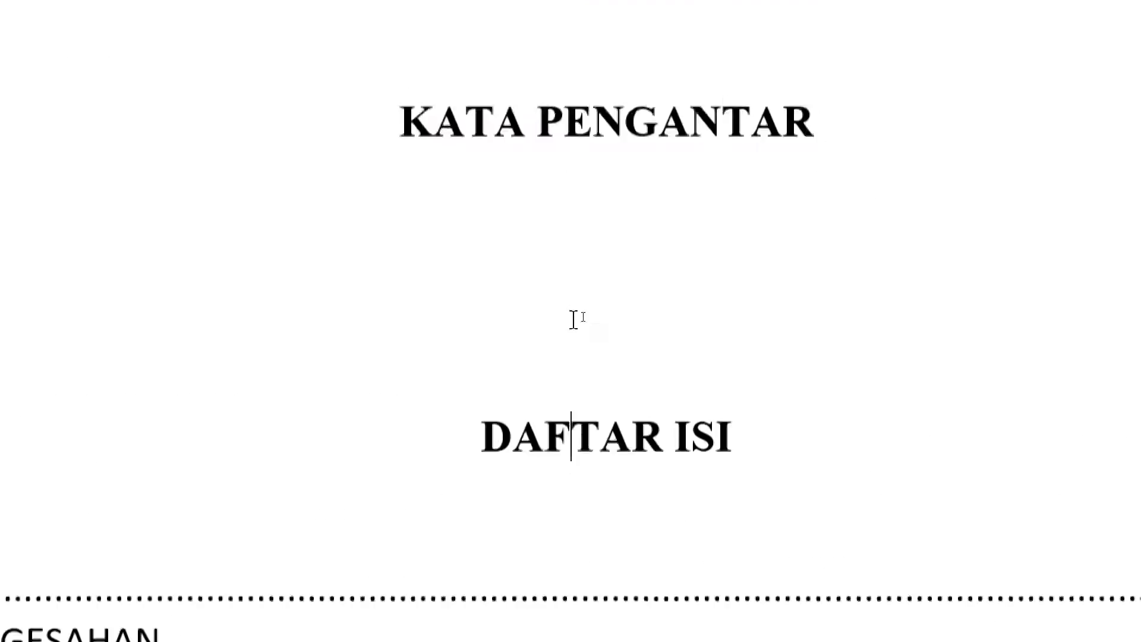
scroll(571, 317, "up", 5)
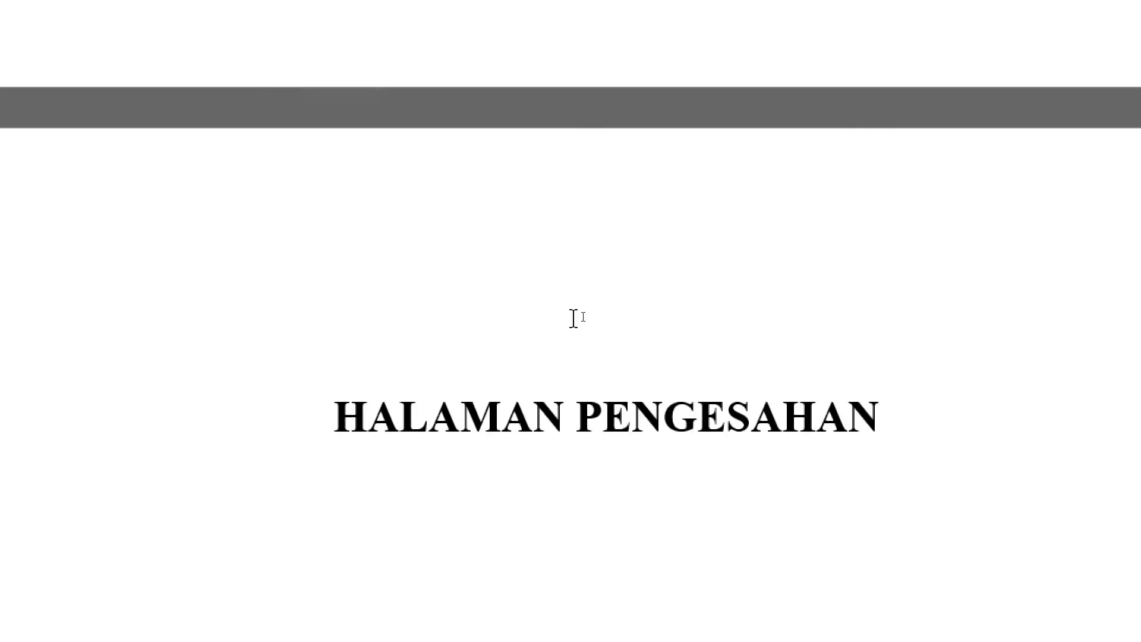
scroll(642, 413, "down", 5)
scroll(585, 320, "up", 5)
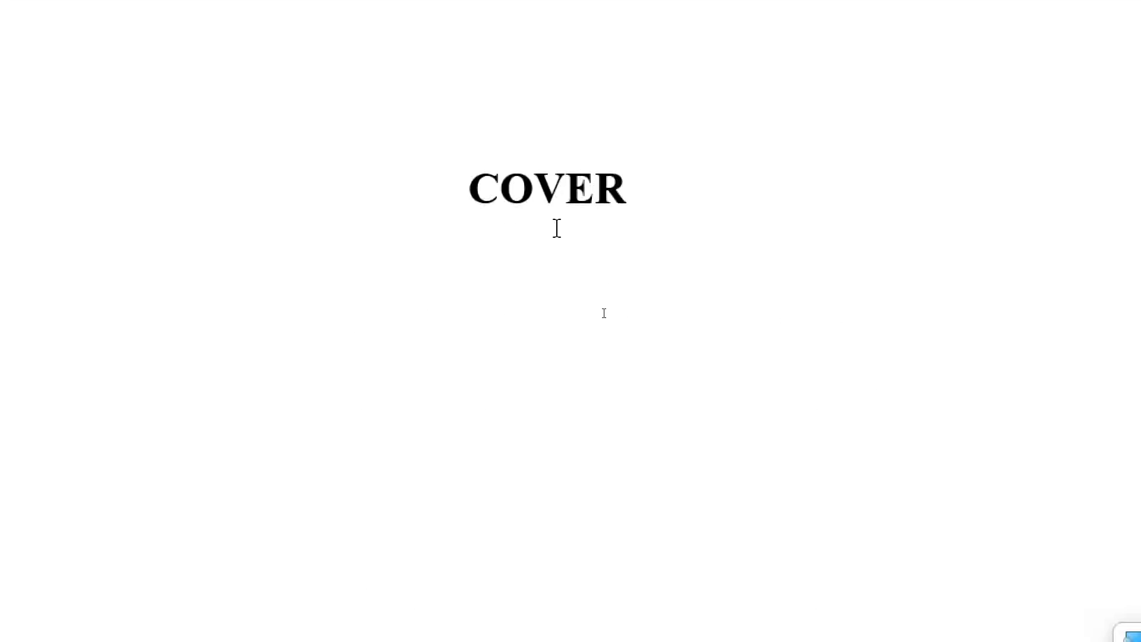
scroll(610, 261, "down", 4)
scroll(611, 262, "down", 4)
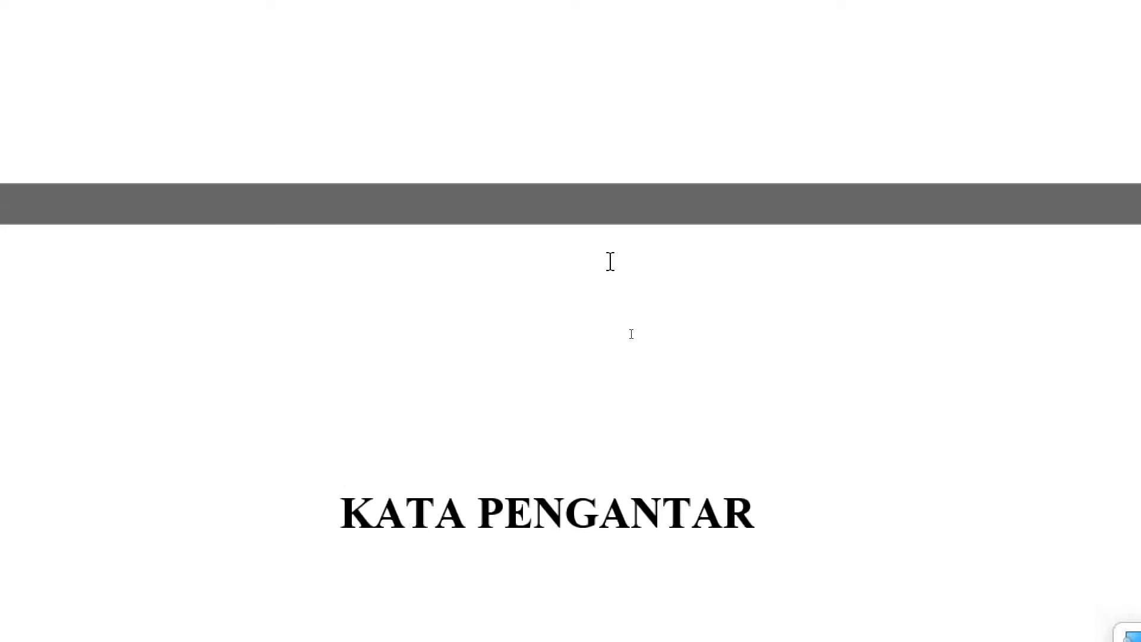
left_click(571, 479)
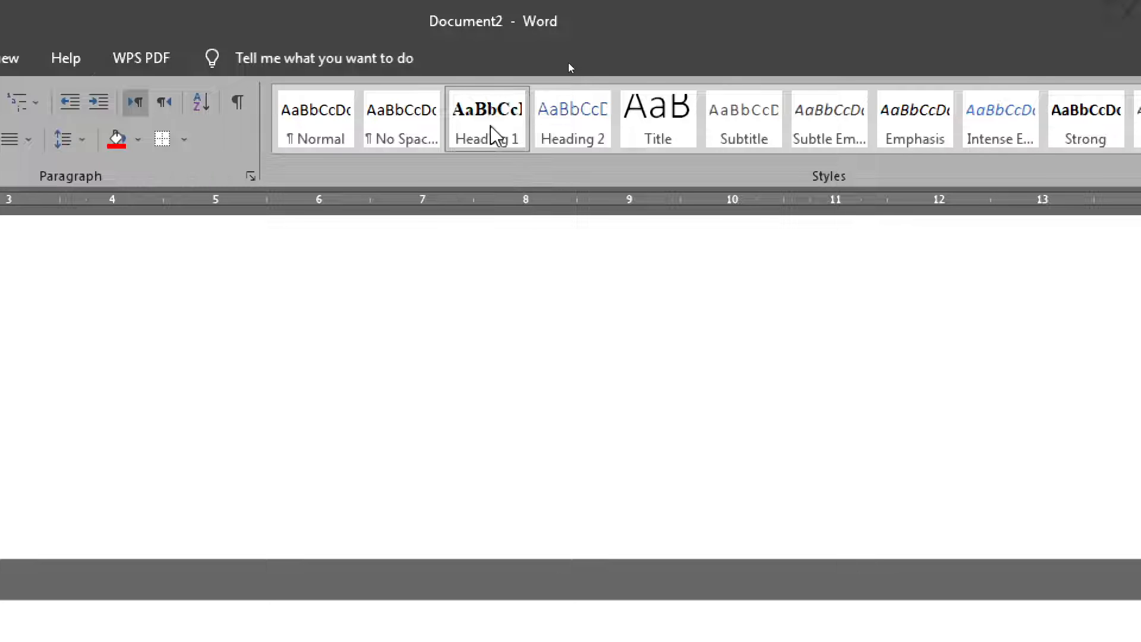
Review the table of contents and follow its BAB I PENDAHULUAN entry to the chapter heading.
scroll(580, 302, "down", 5)
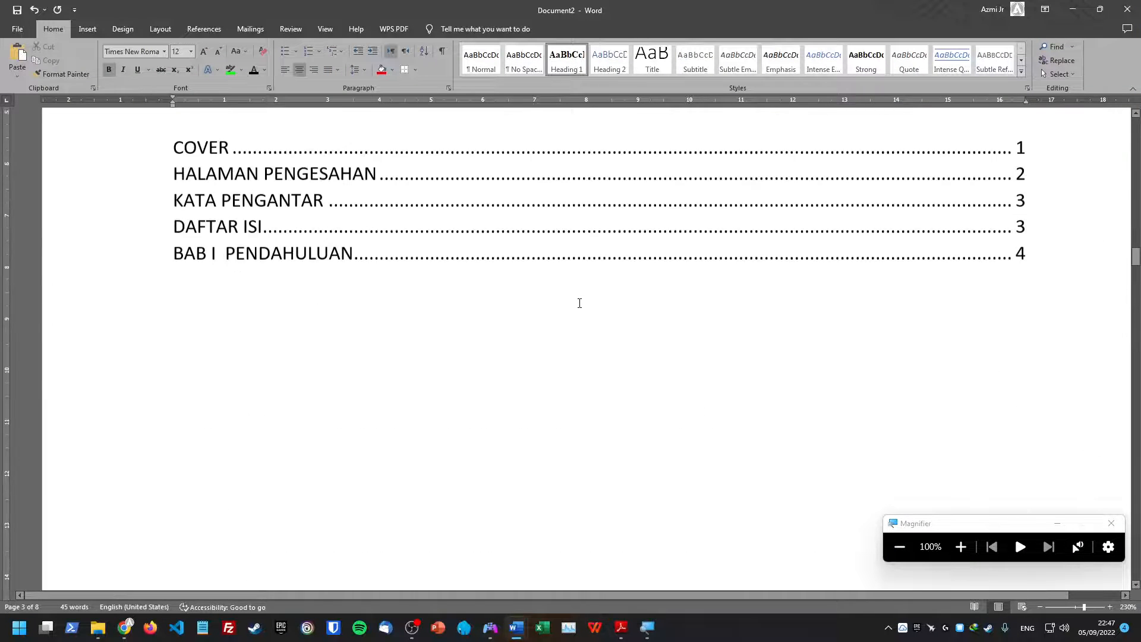
left_click(534, 305)
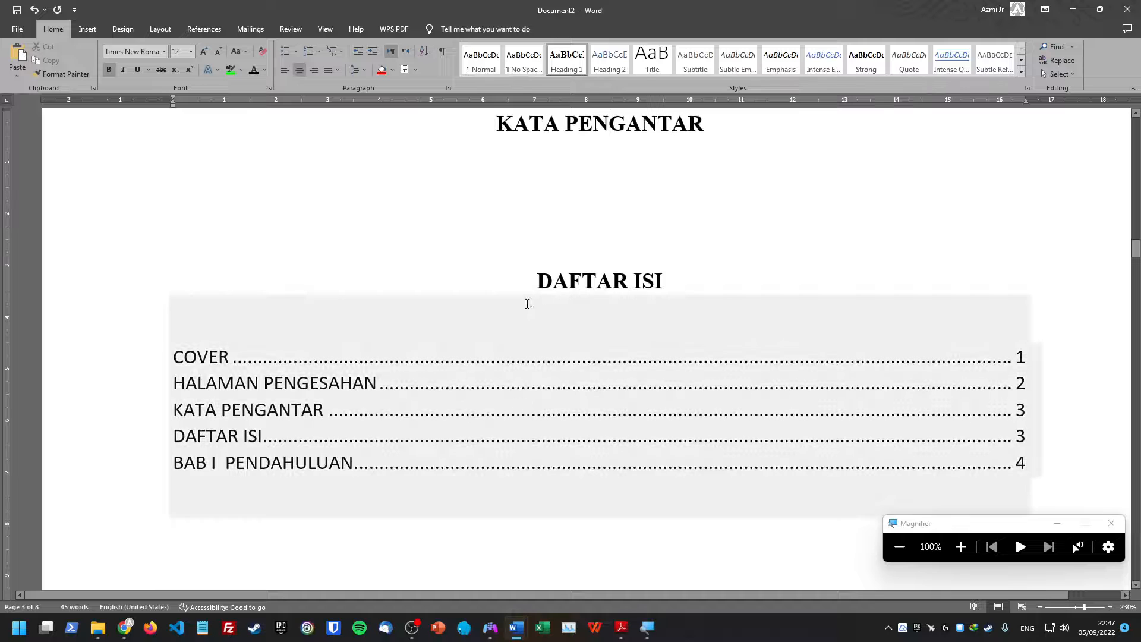
left_click(588, 244)
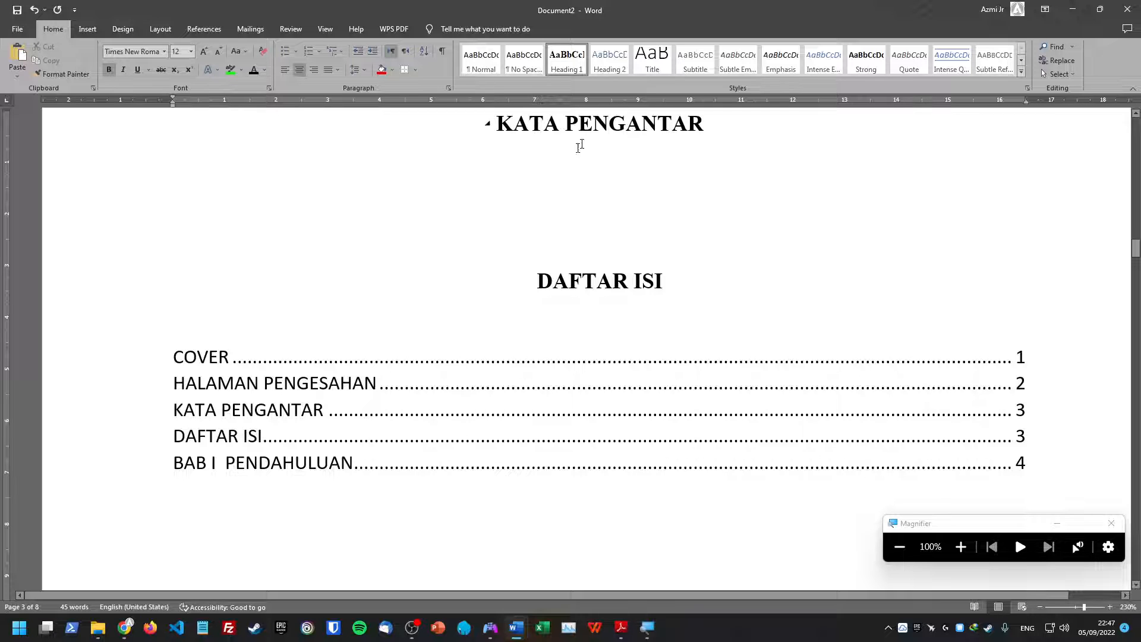
left_click(461, 298)
scroll(466, 293, "down", 8)
scroll(466, 292, "up", 10)
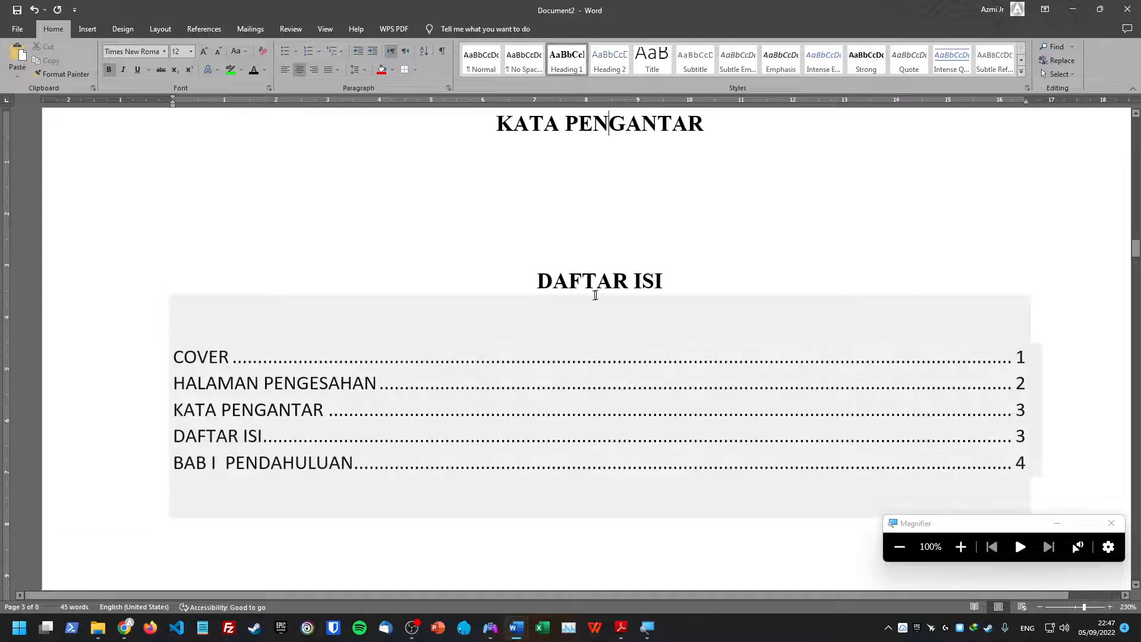
left_click(600, 280)
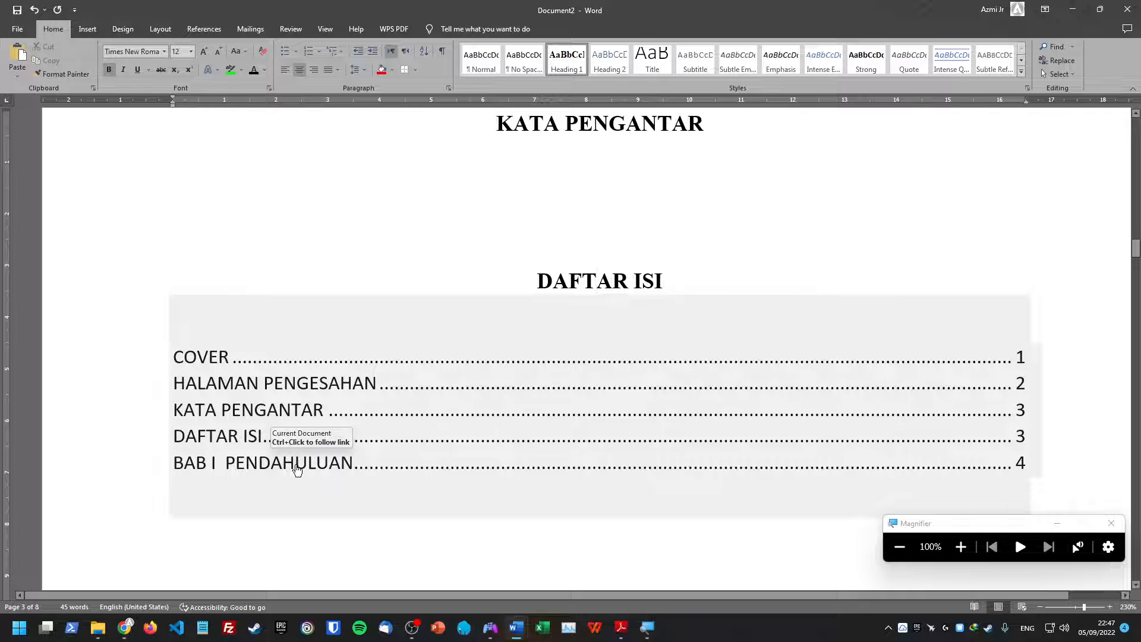
left_click(282, 464, "ctrl")
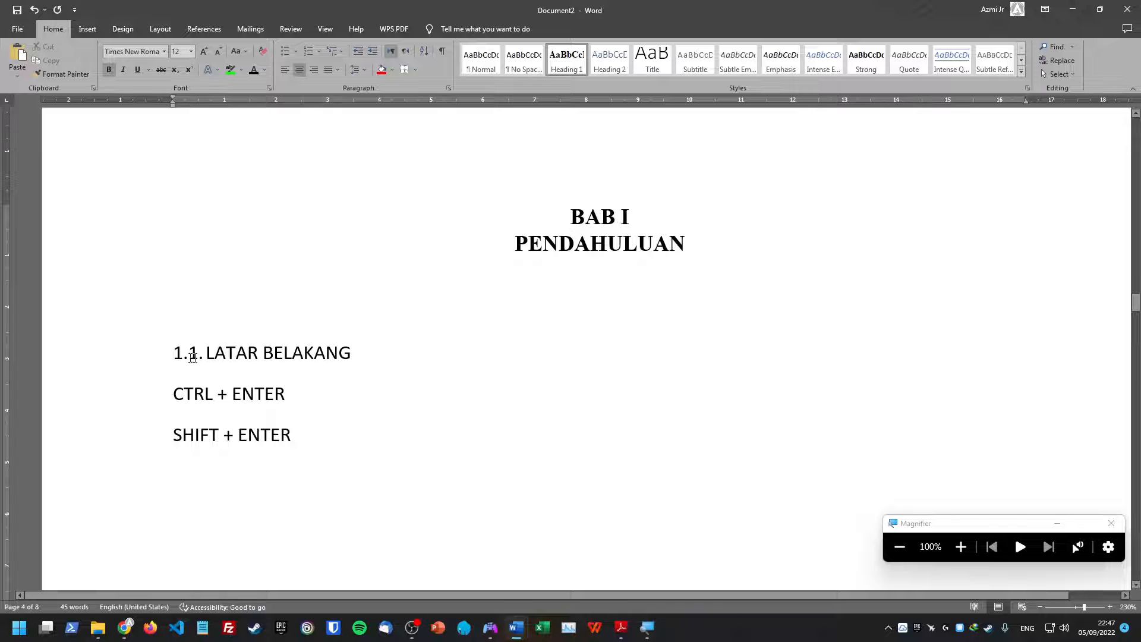
Apply the Heading 2 style to the LATAR BELAKANG subheading under BAB I PENDAHULUAN and number it 1.1.
left_click(271, 352)
left_click(591, 70)
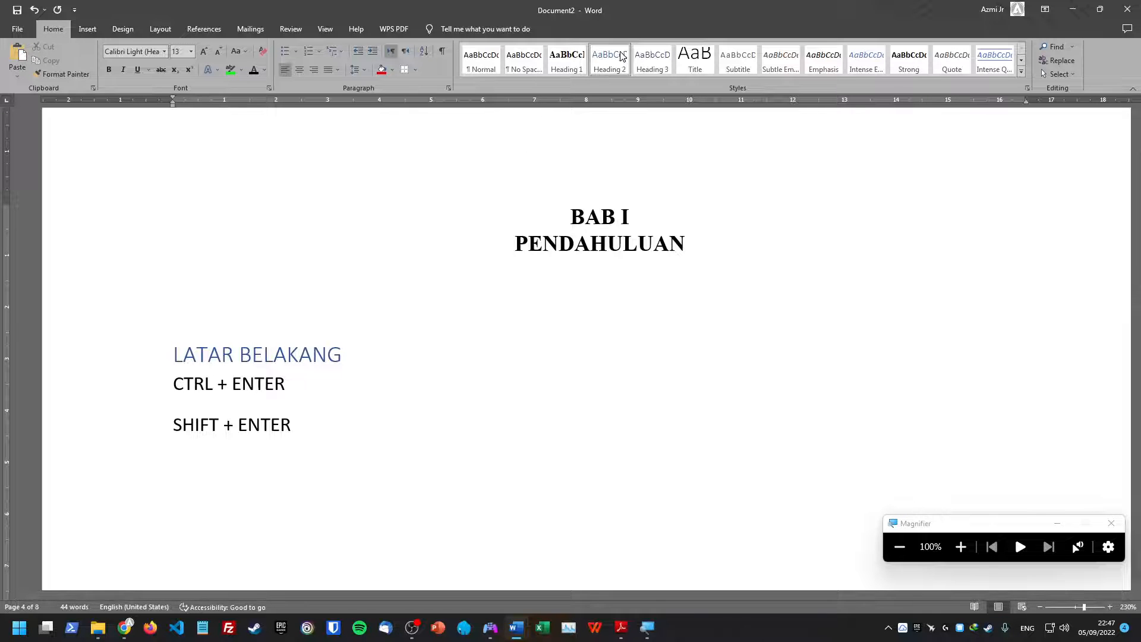
left_click(174, 360)
type("1.")
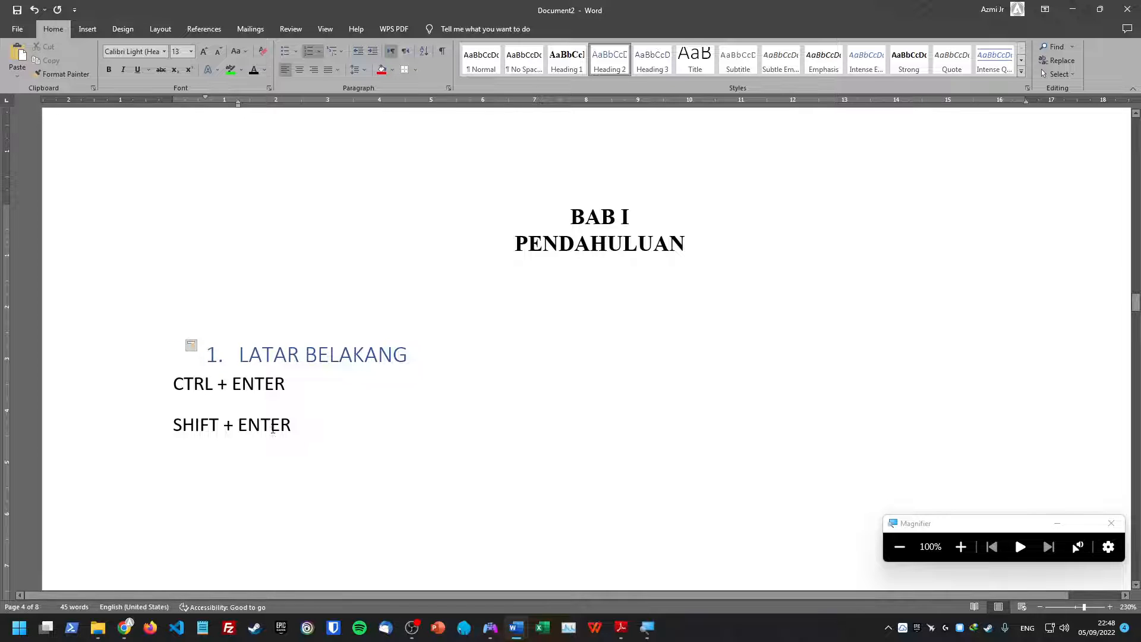
key("ctrl+z")
key("ctrl+z")
type("1.1.")
Change the 1.1. subheading text to Capitalize Each Word case.
left_click_drag(412, 355, 199, 355)
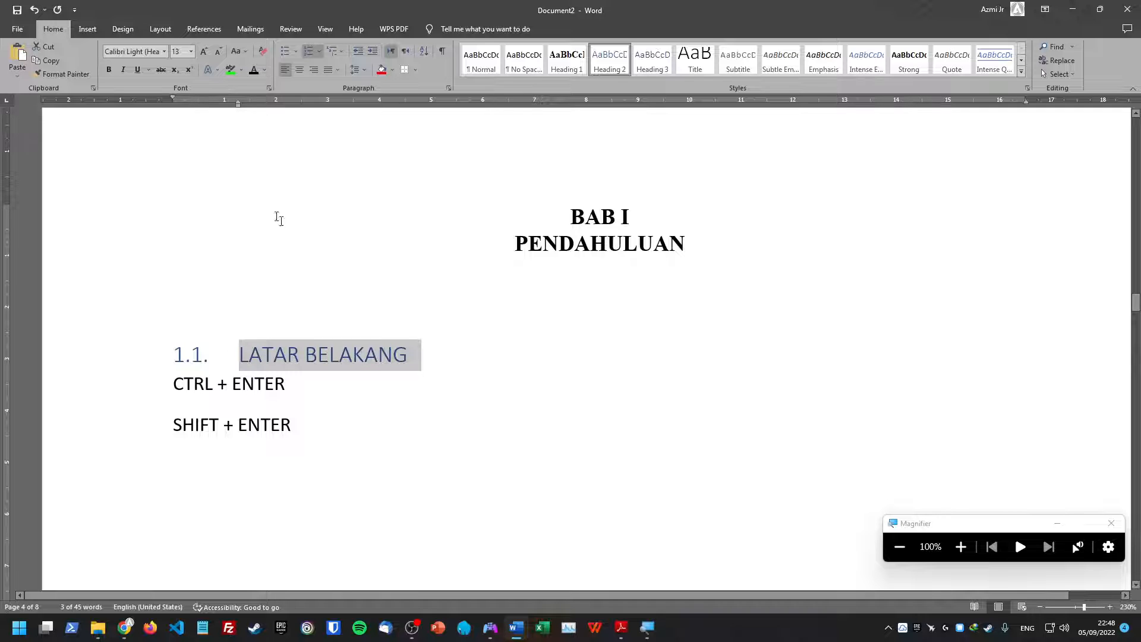
left_click(237, 51)
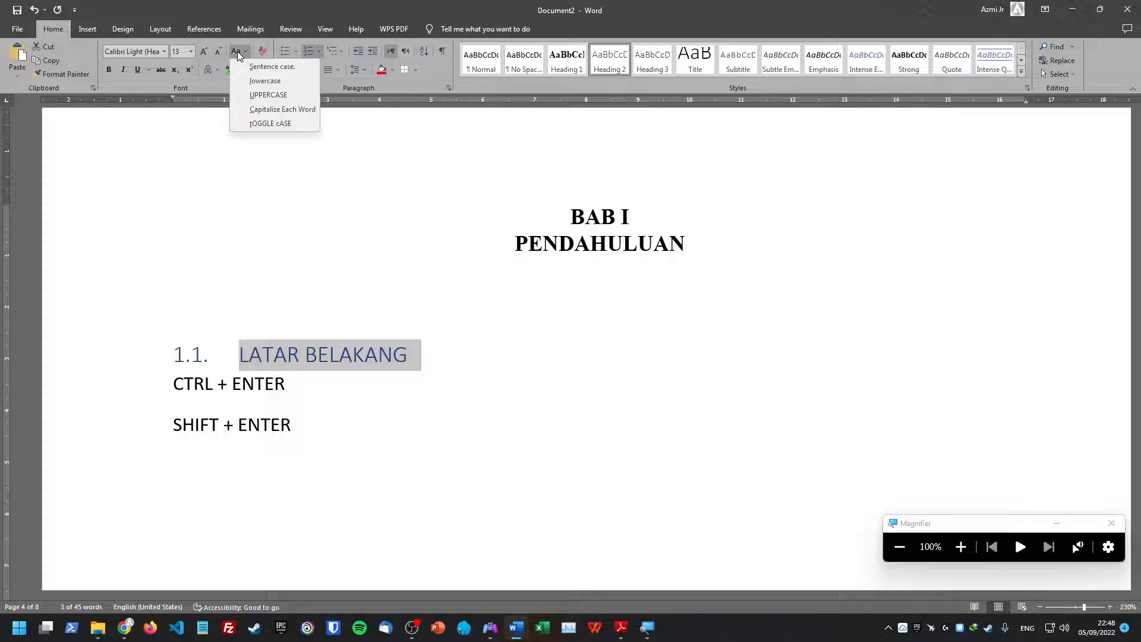
left_click(240, 108)
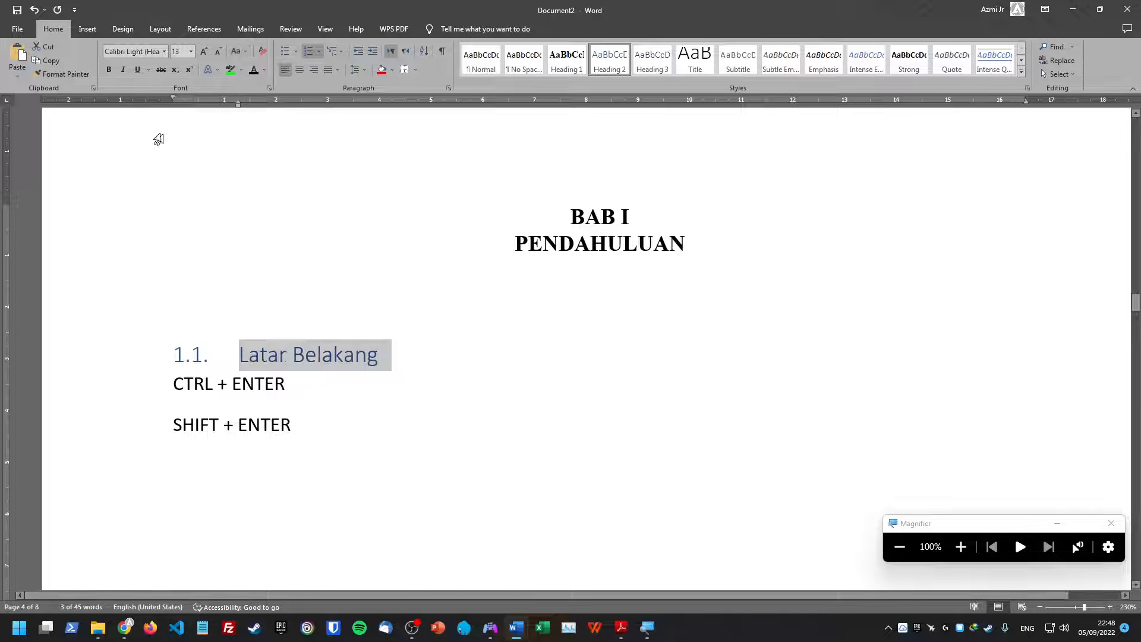
Format the Latar Belakang subheading as black, bold Times New Roman at 12 pt.
left_click(146, 54)
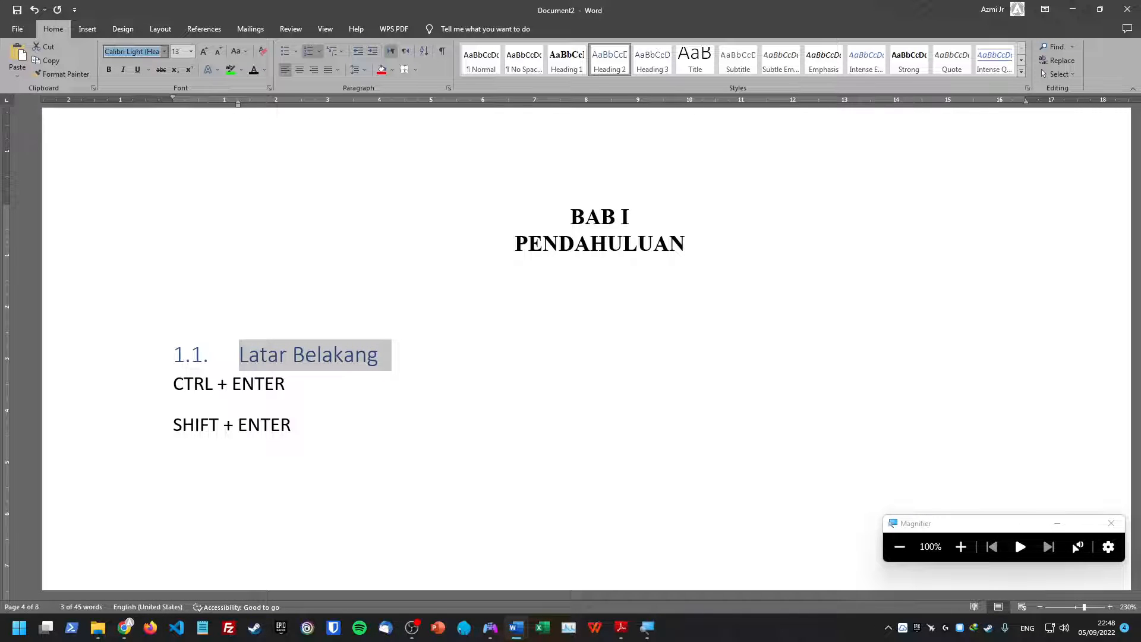
type("t")
key("Return")
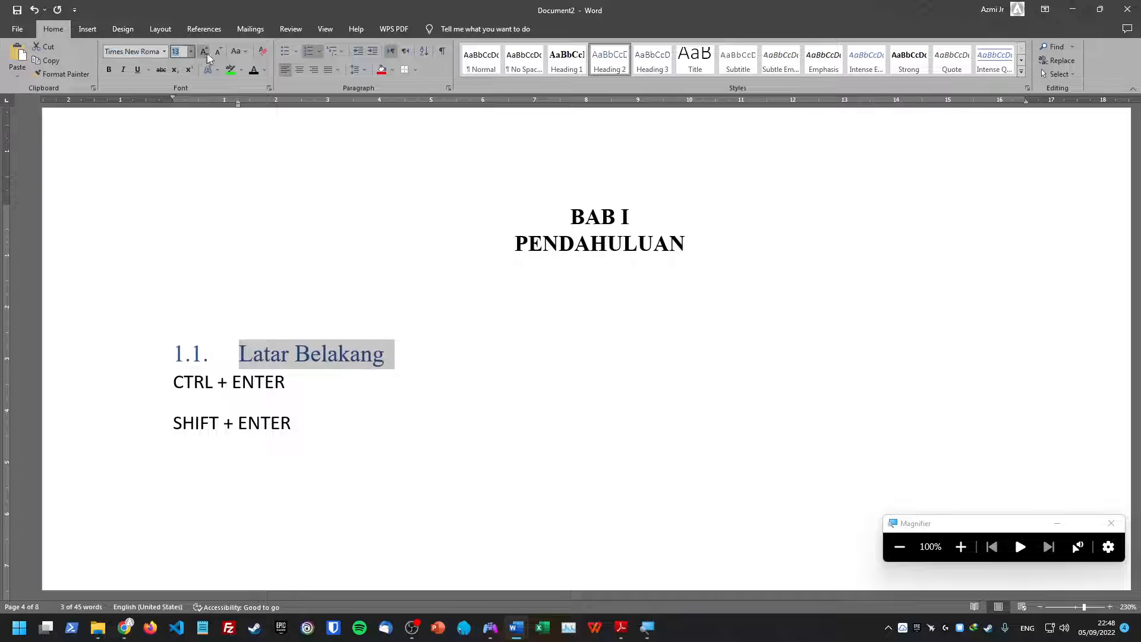
left_click(215, 53)
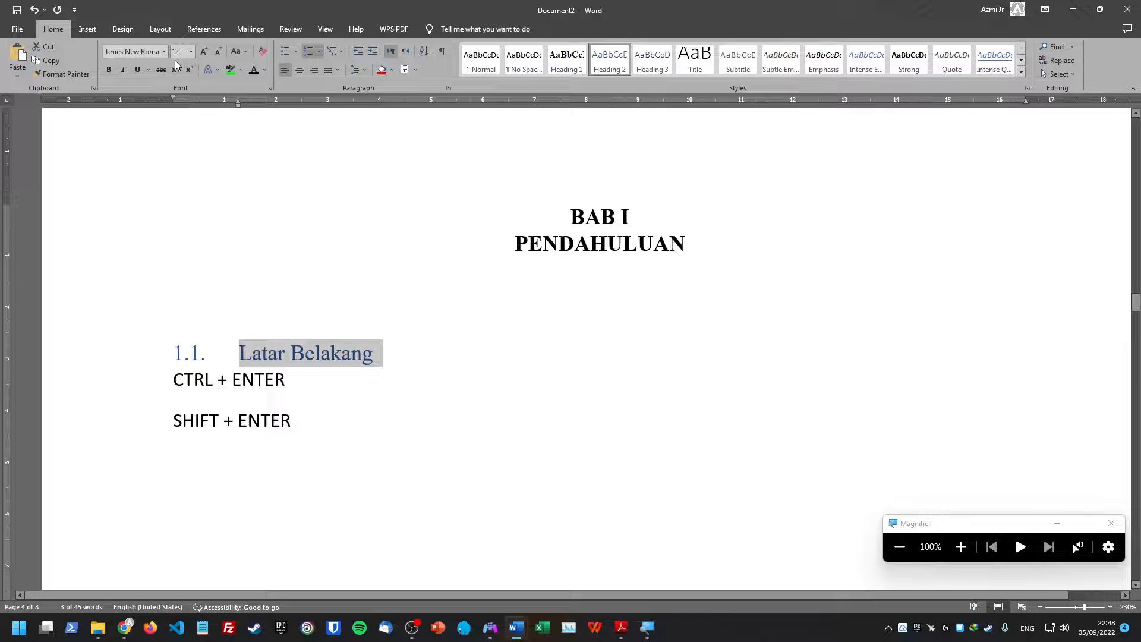
key("super+plus")
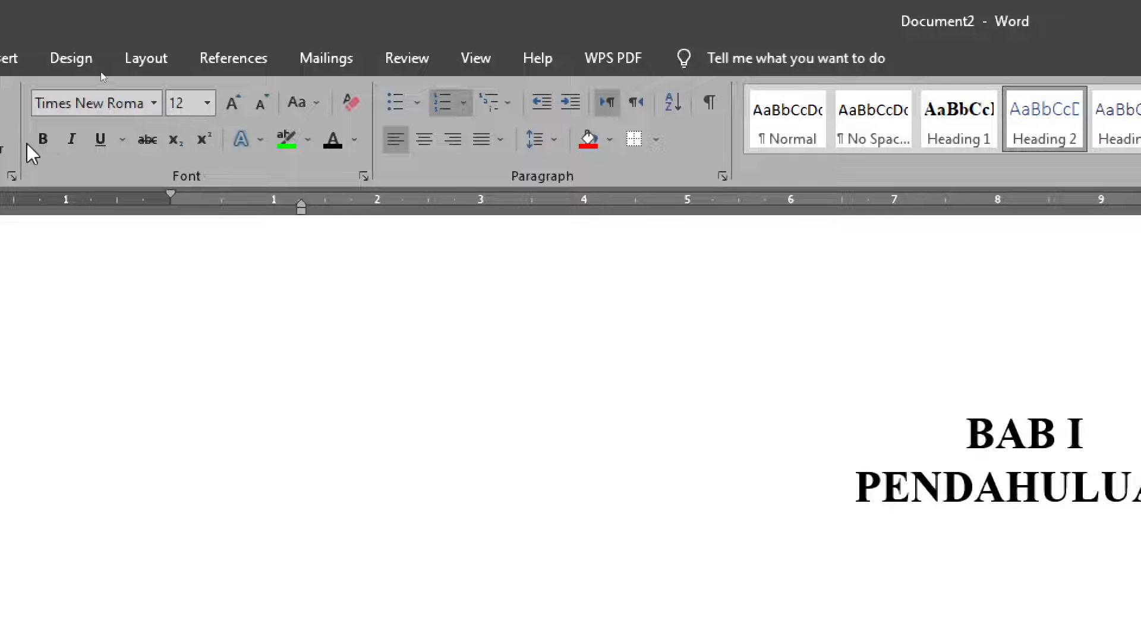
left_click(43, 141)
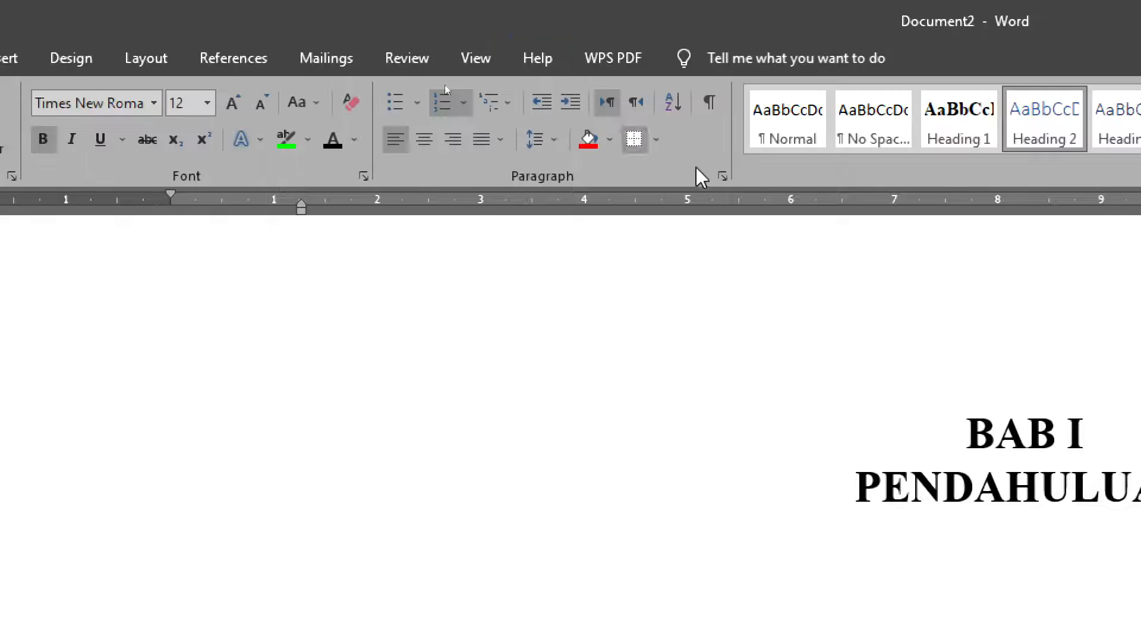
Update the Heading 2 style to match the formatting of the Latar Belakang subheading.
right_click(1037, 119)
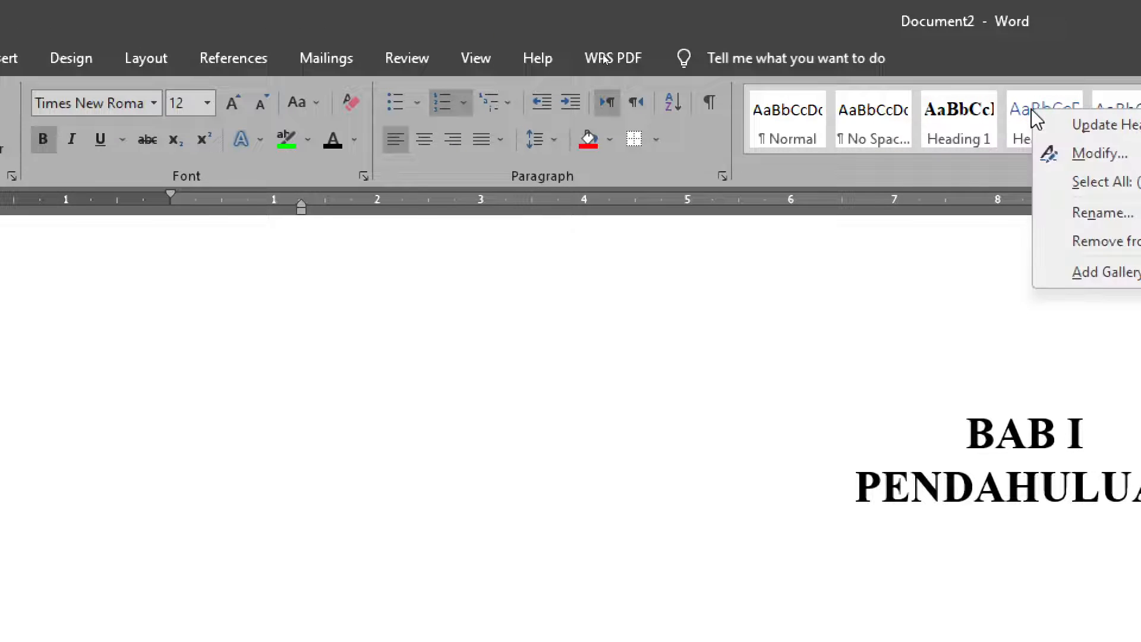
left_click(937, 36)
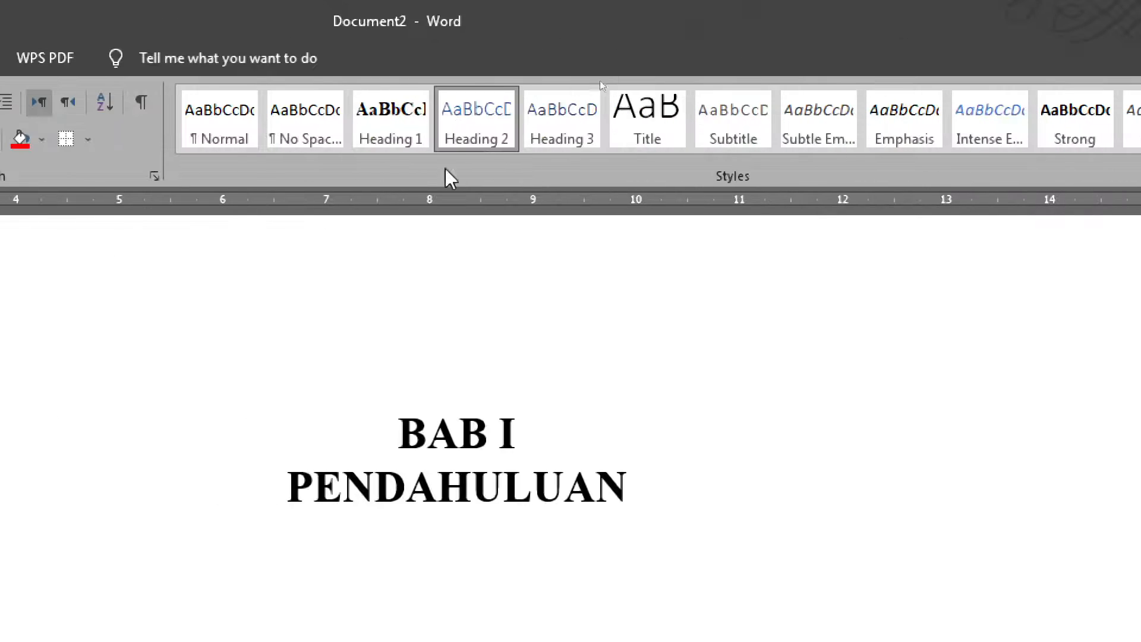
right_click(462, 111)
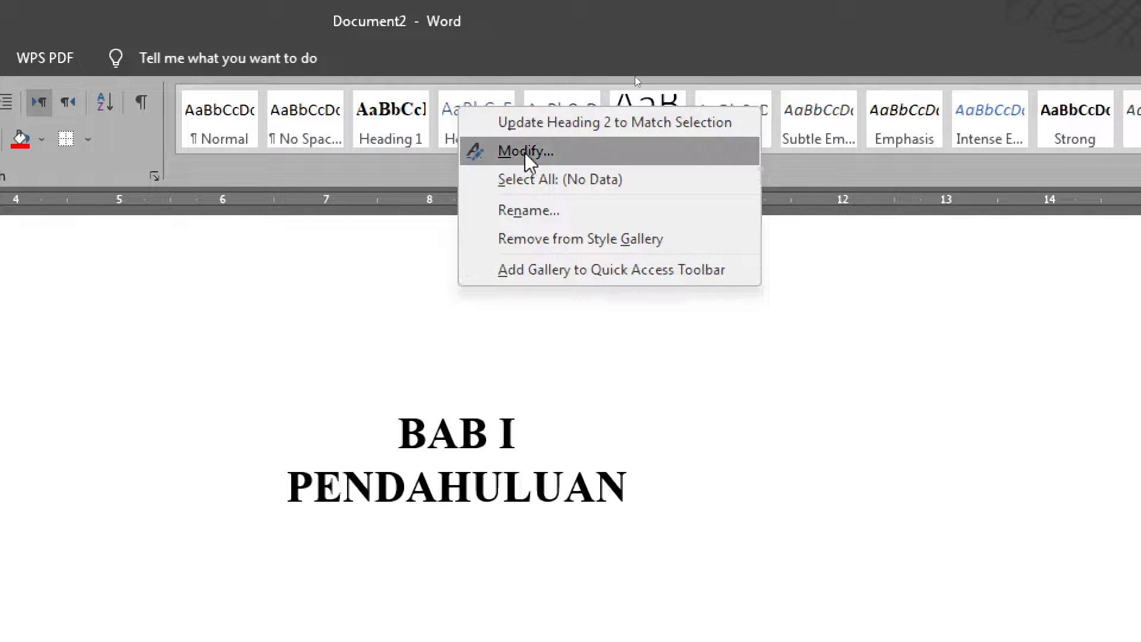
left_click(594, 123)
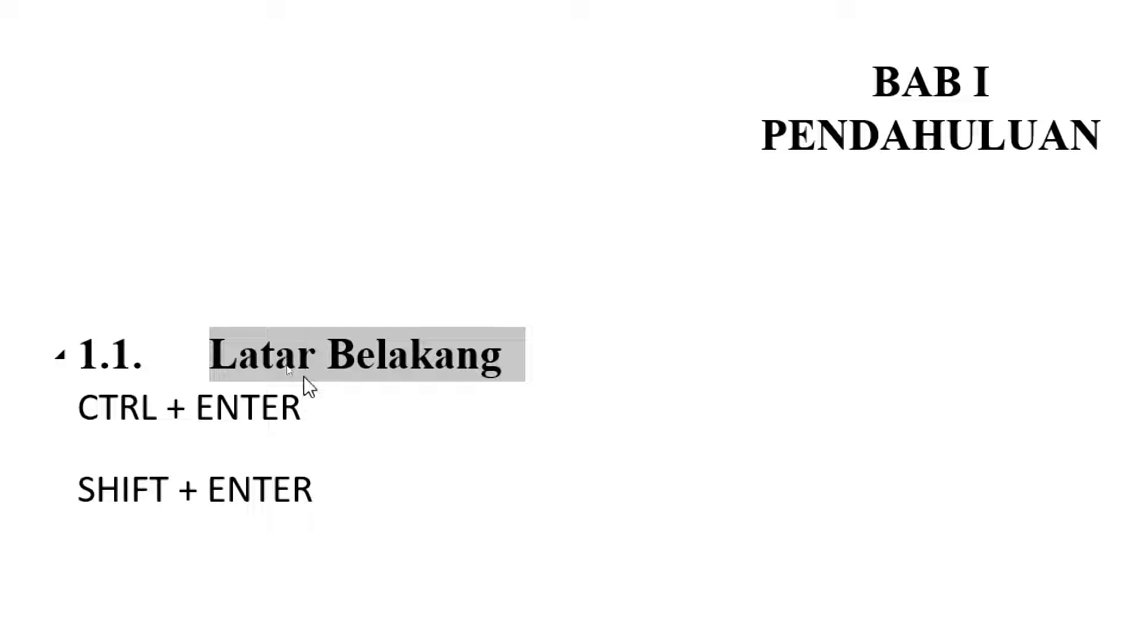
left_click(381, 413)
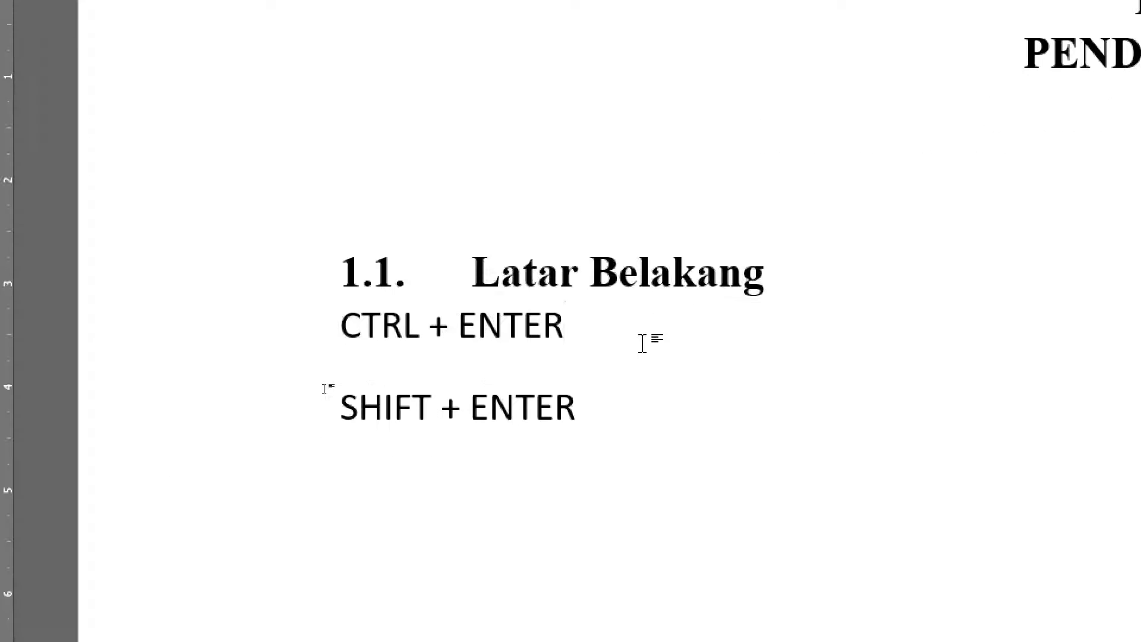
Update the entire DAFTAR ISI table of contents to include the Latar Belakang subheading.
key("ctrl+Return")
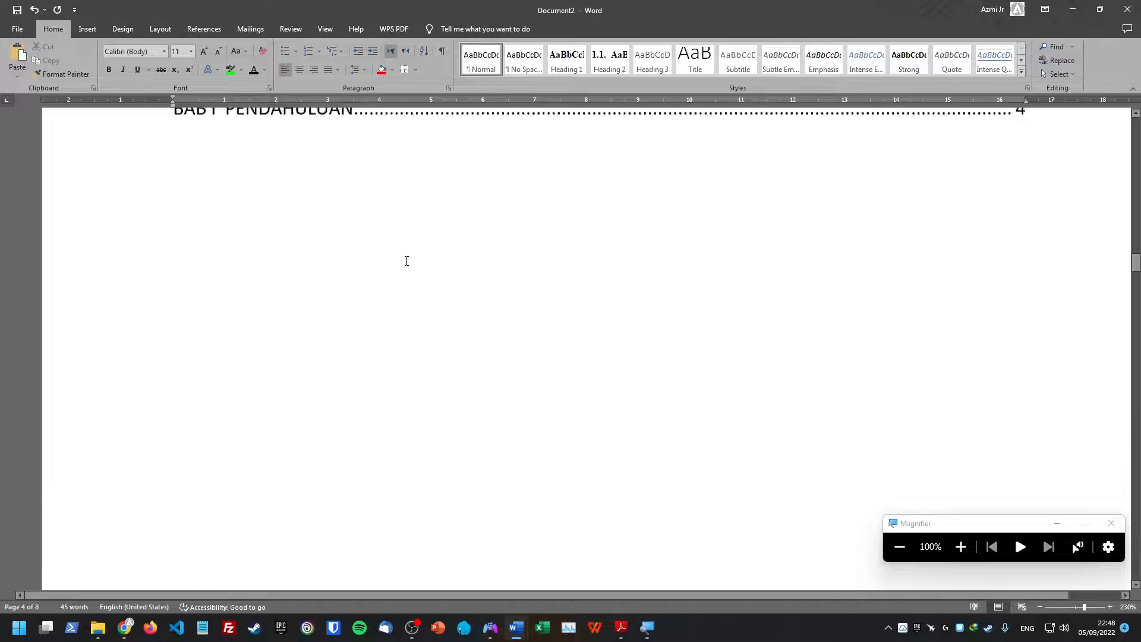
scroll(406, 261, "up", 3)
right_click(478, 307)
left_click(385, 268)
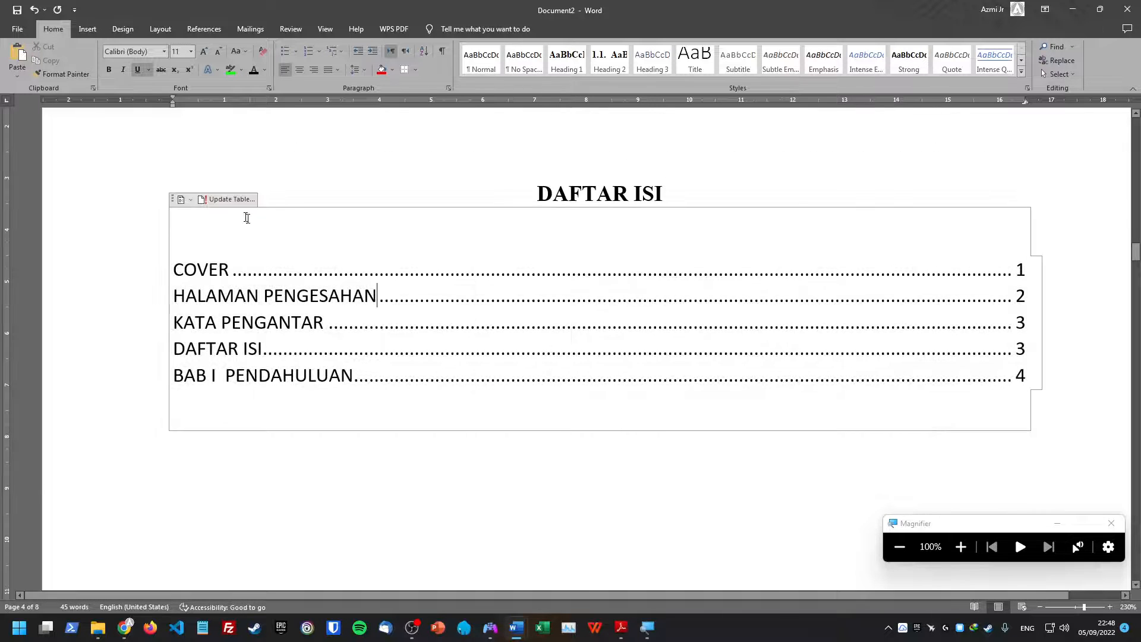
left_click(231, 199)
left_click(522, 310)
left_click(583, 327)
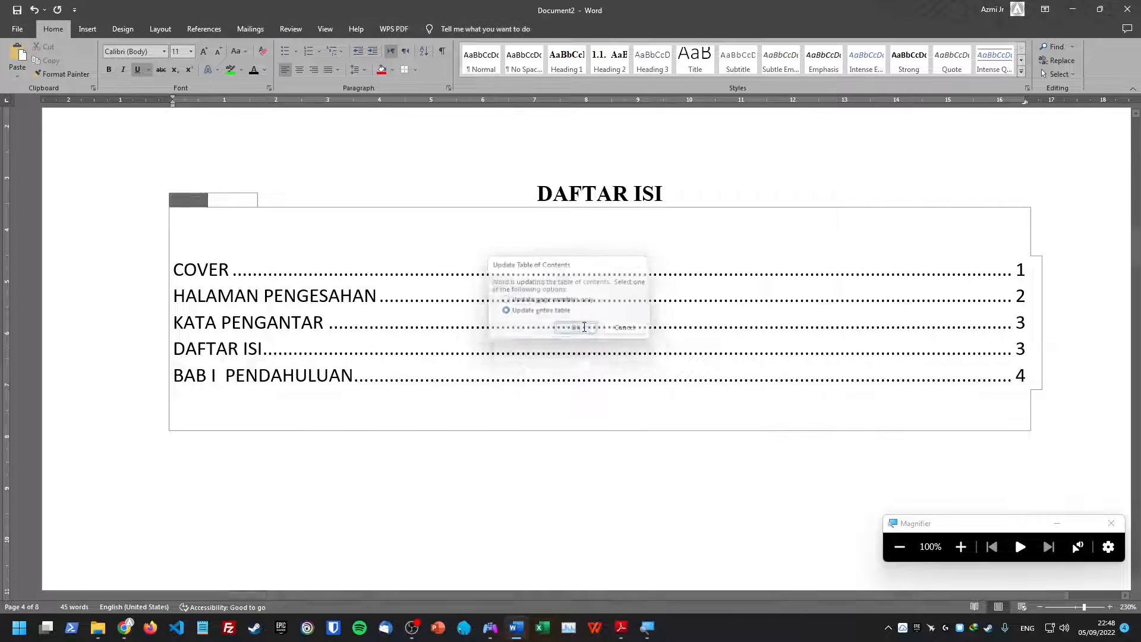
Add a numbered Heading 2 subheading "1.2. Rumusan Masalah" below Latar Belakang in BAB I.
scroll(329, 400, "down", 10)
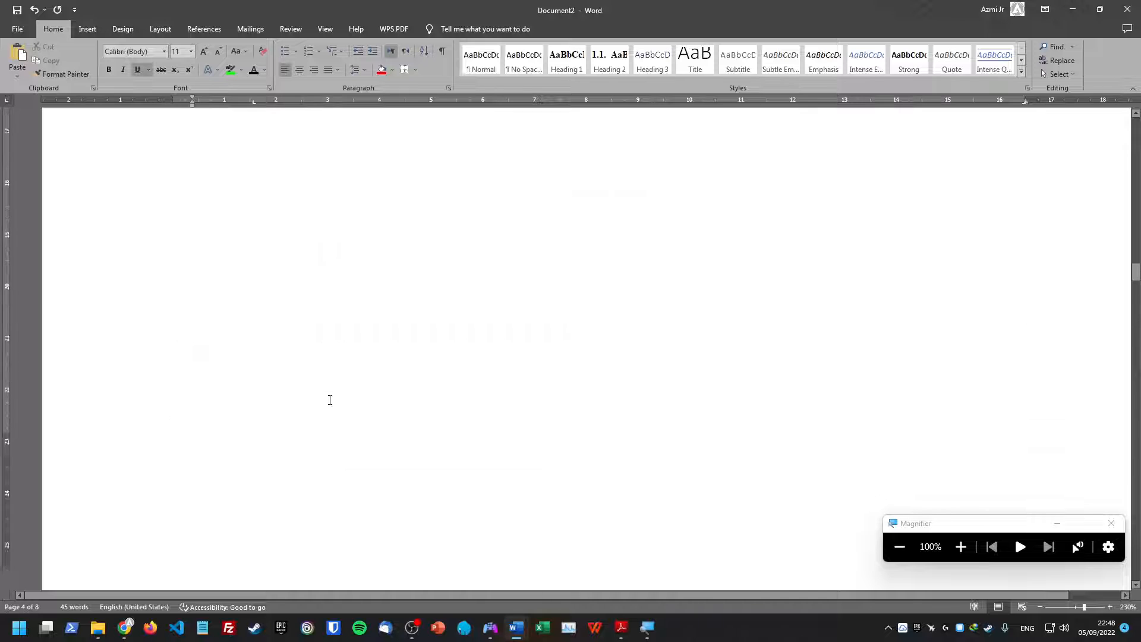
scroll(330, 400, "down", 5)
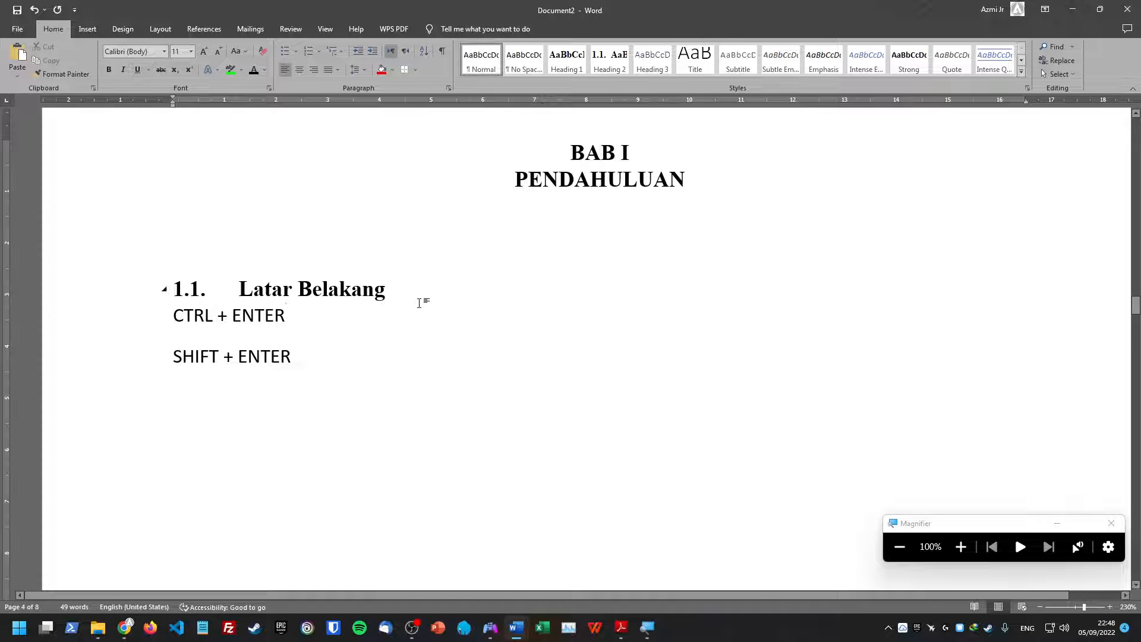
key("Up")
key("End")
key("Return")
type("1")
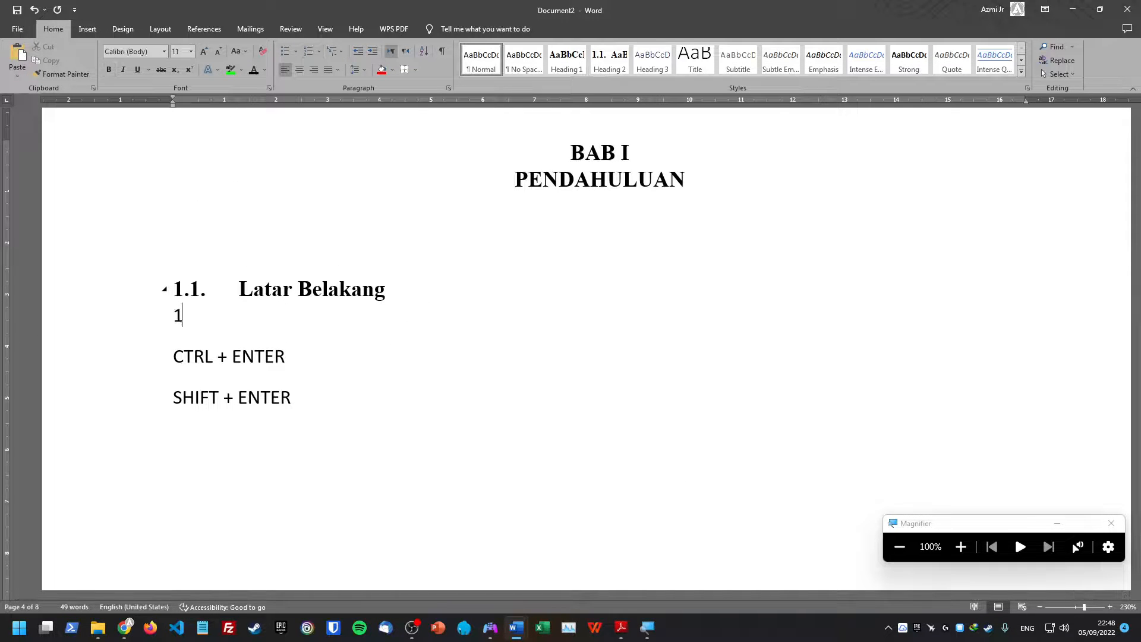
type(".2. a")
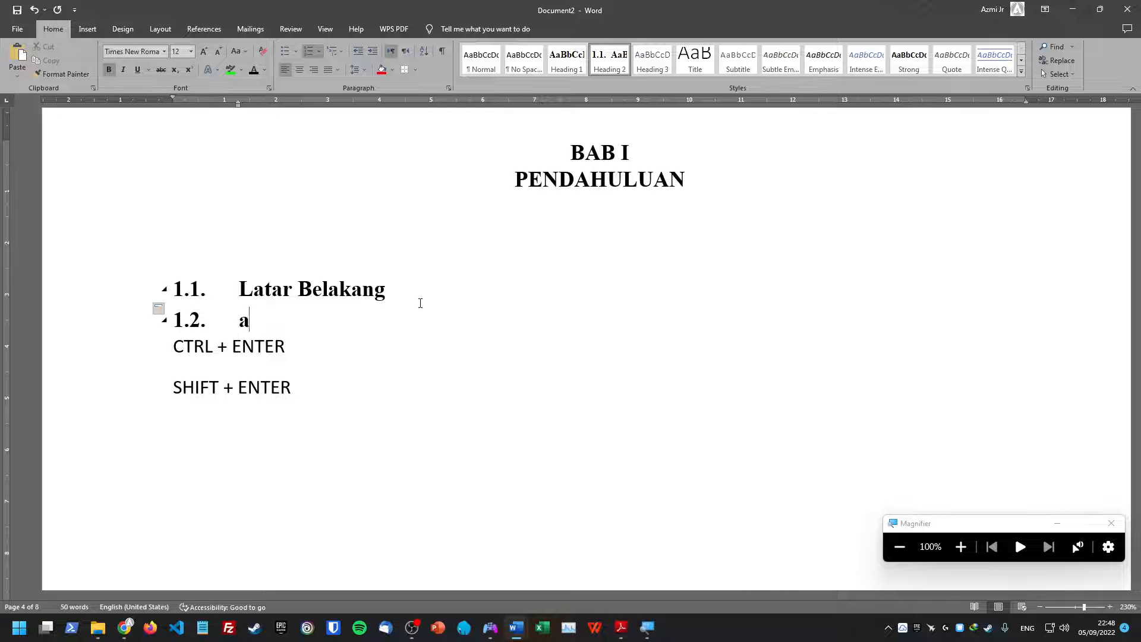
type("DAWDA")
key("BackSpace")
key("BackSpace")
key("BackSpace")
key("BackSpace")
key("BackSpace")
key("BackSpace")
type("Rumusan Masalah")
key("Return")
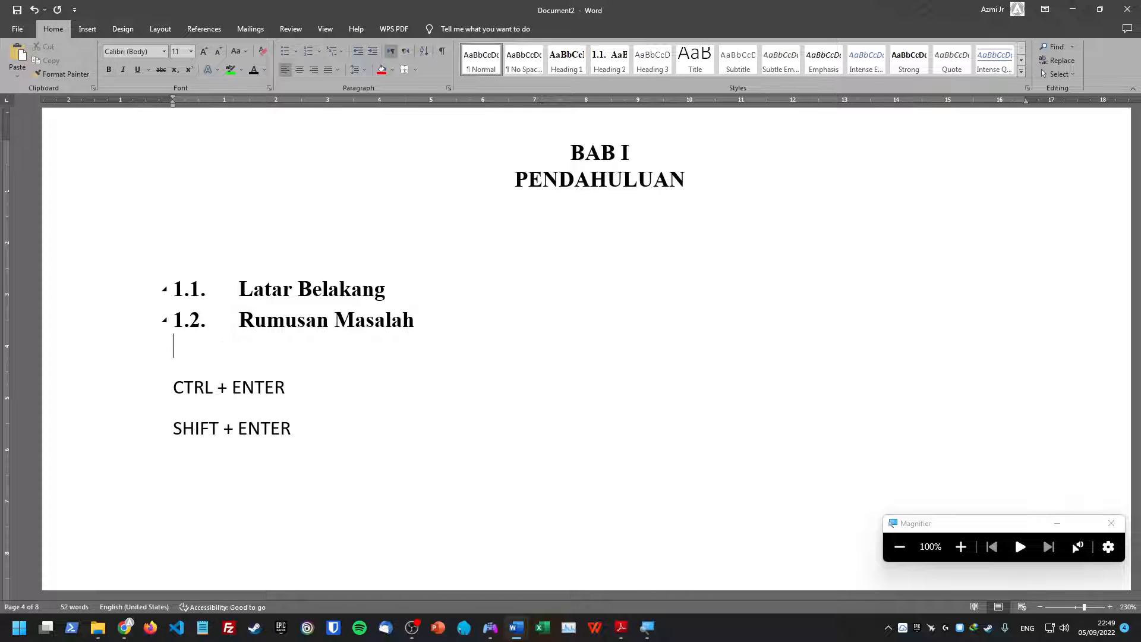
Add a numbered subheading "1.3. Tujuan dan Manfaat" below Rumusan Masalah.
type("1.3.")
key("Tab")
type("Tujuan A")
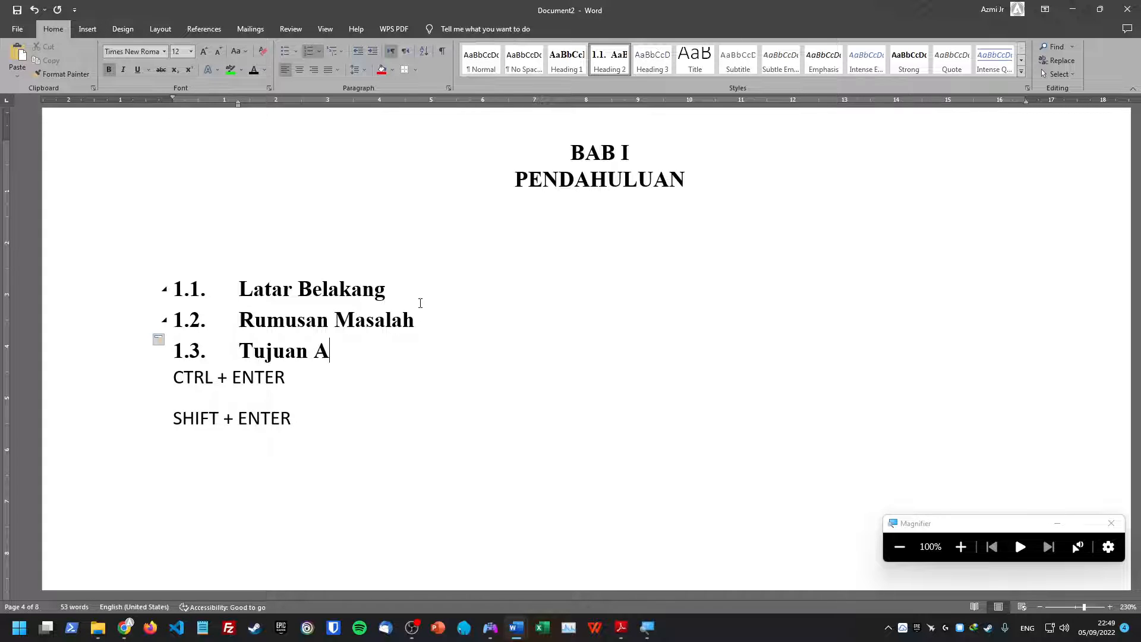
key("BackSpace")
type("dan Manfaat")
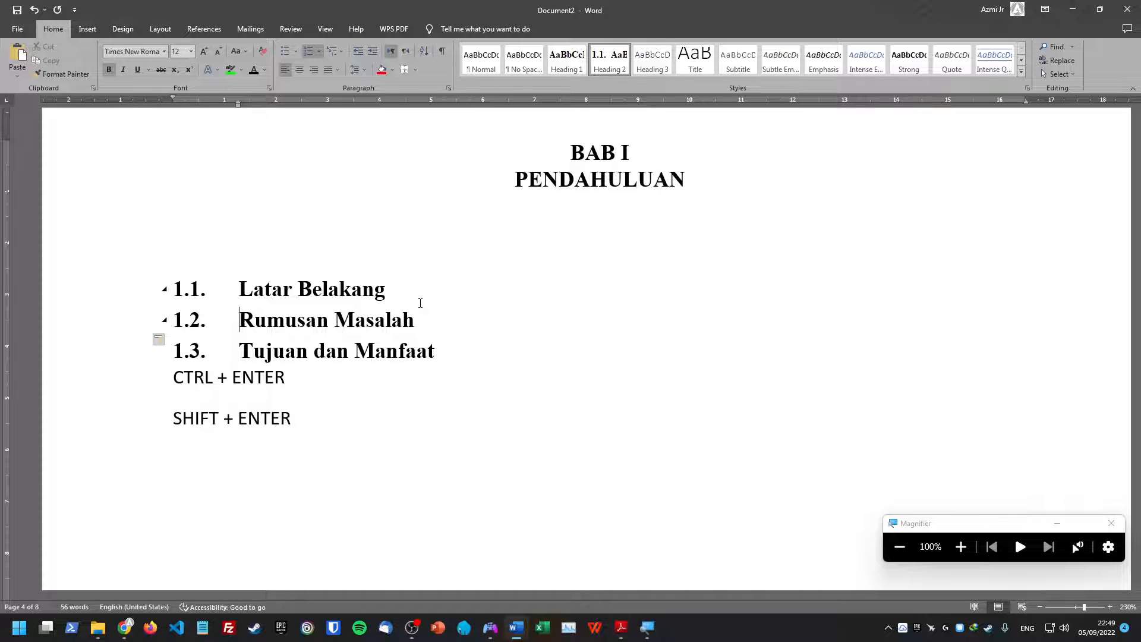
key("Home")
key("alt+Tab")
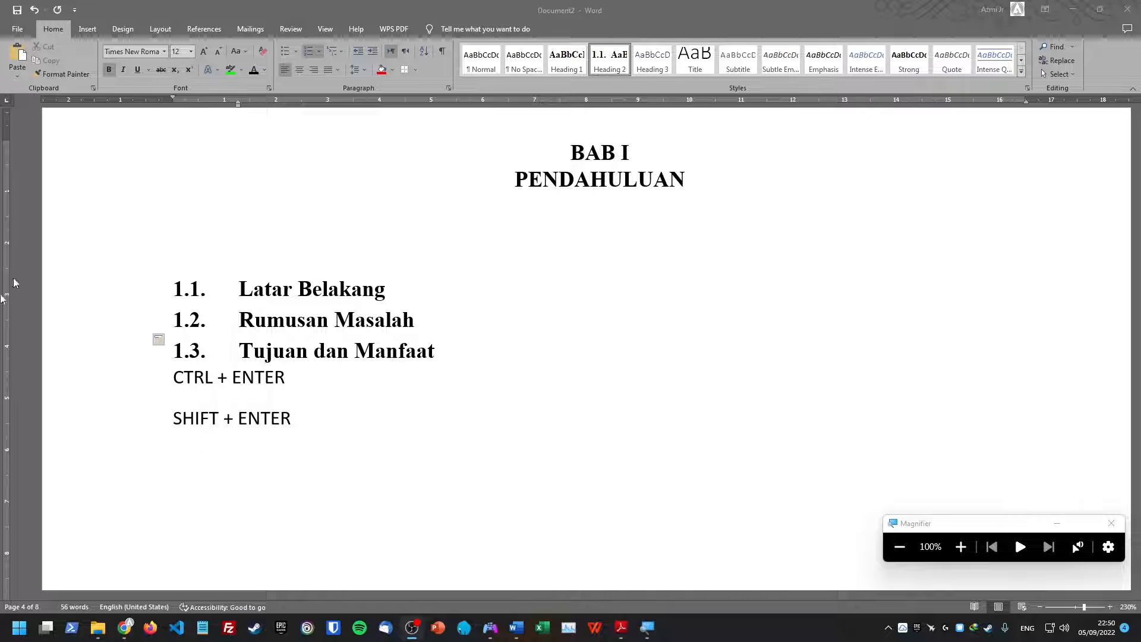
key("alt+Tab")
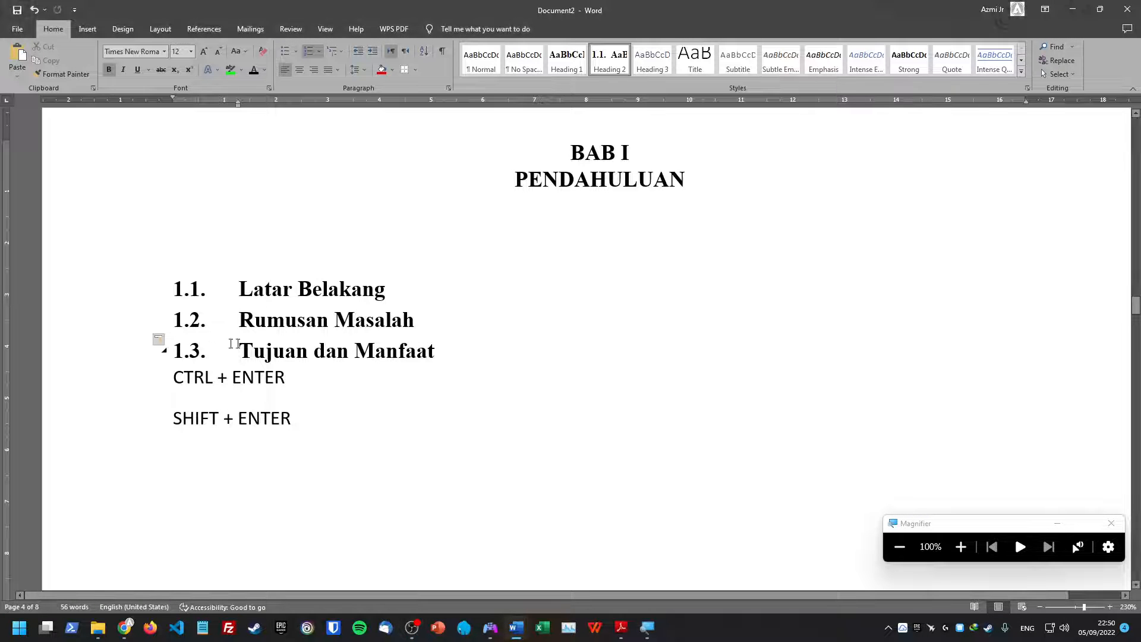
Update the entire table of contents to include the Rumusan Masalah and Tujuan dan Manfaat subheadings.
scroll(269, 345, "up", 10)
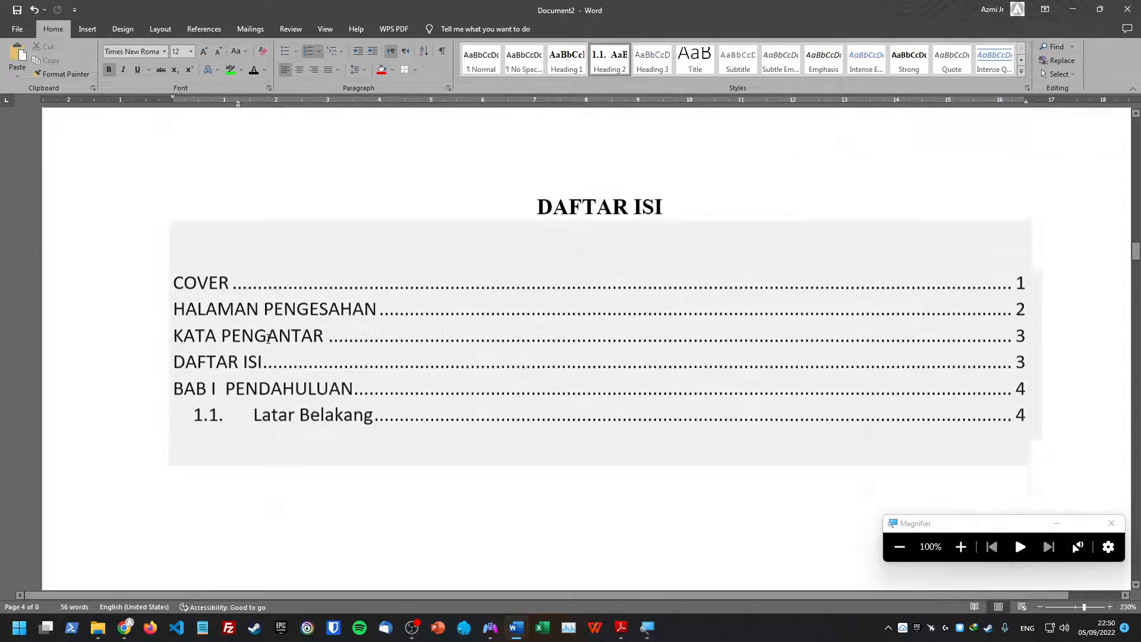
scroll(269, 338, "down", 1)
left_click(250, 196)
left_click(232, 135)
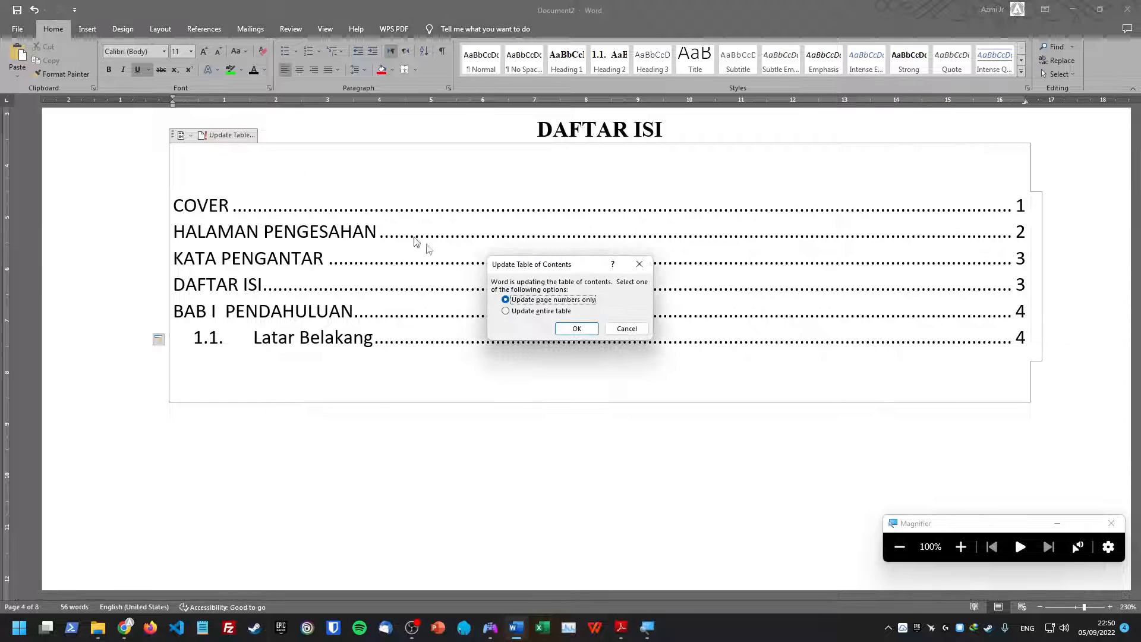
left_click(507, 311)
left_click(577, 329)
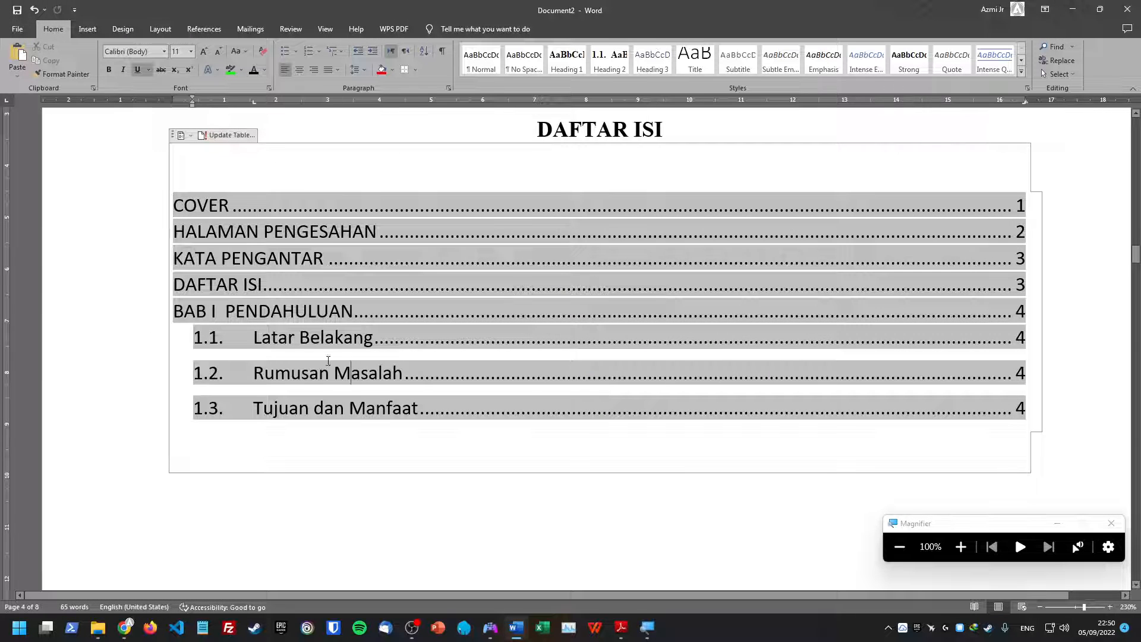
left_click(344, 366)
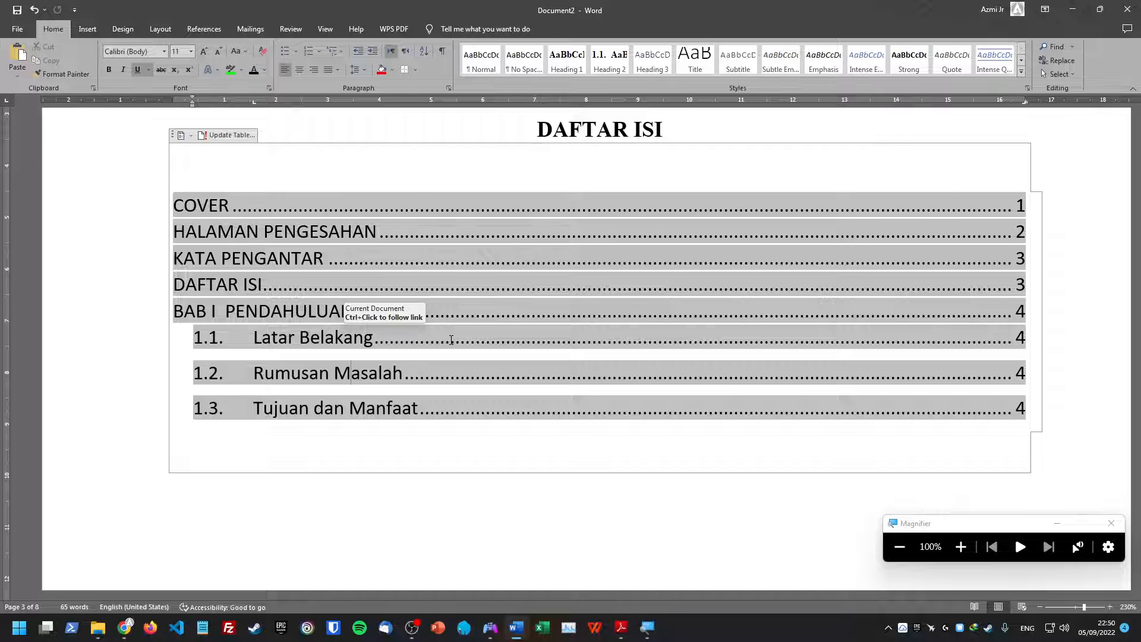
Look over the KATA PENGANTAR, COVER and HALAMAN PENGESAHAN pages, examining their page layout.
scroll(451, 340, "up", 5)
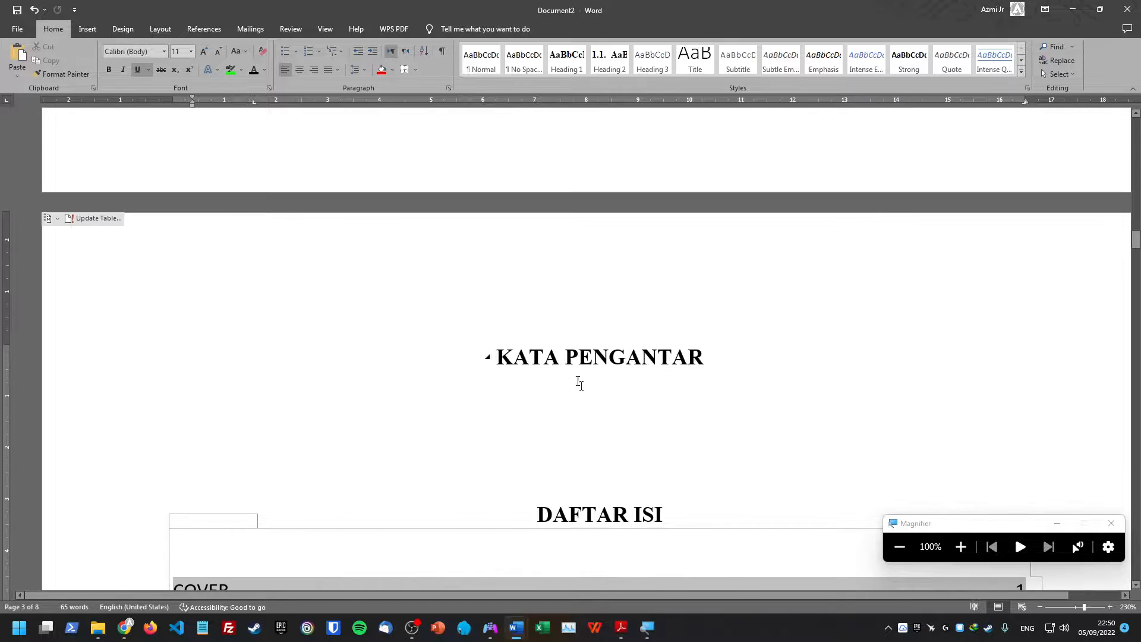
left_click(586, 395)
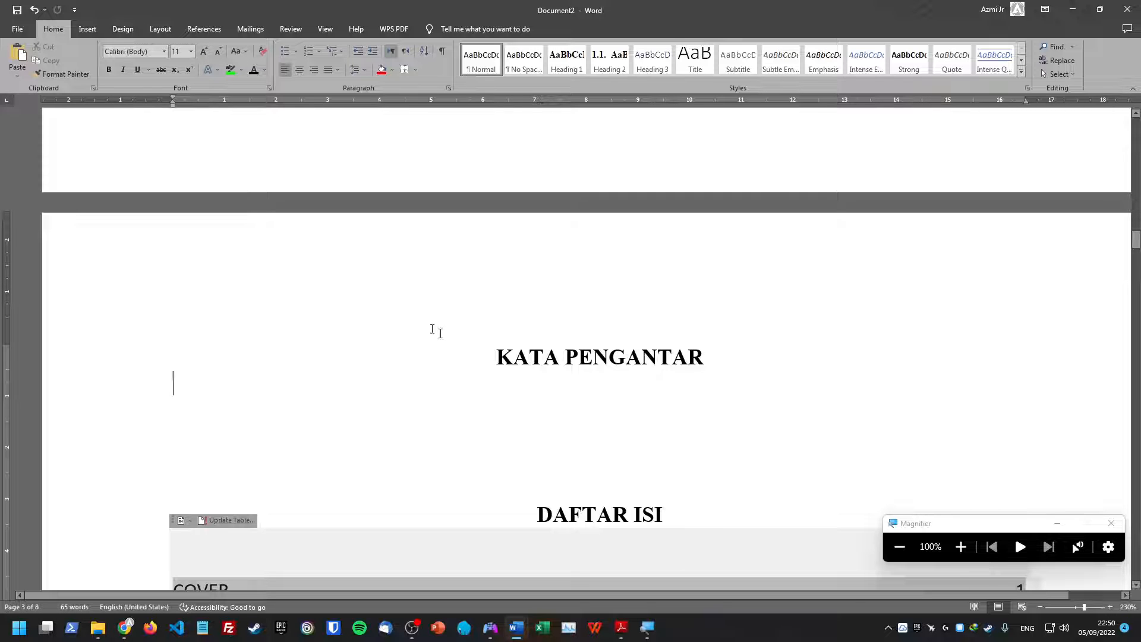
scroll(433, 361, "up", 10)
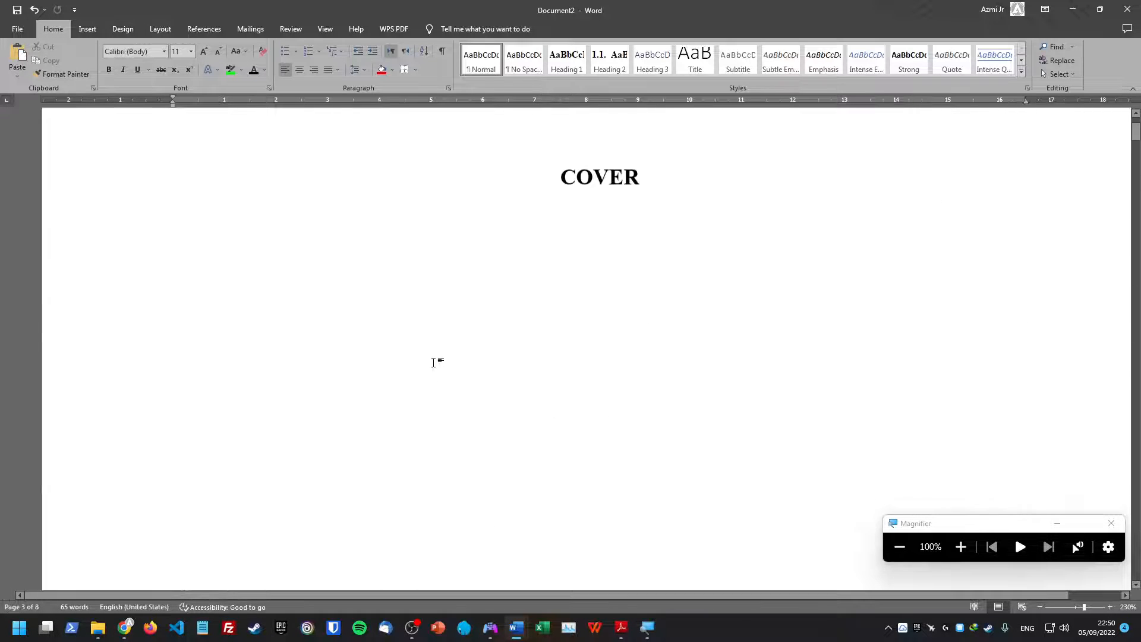
scroll(434, 361, "down", 15)
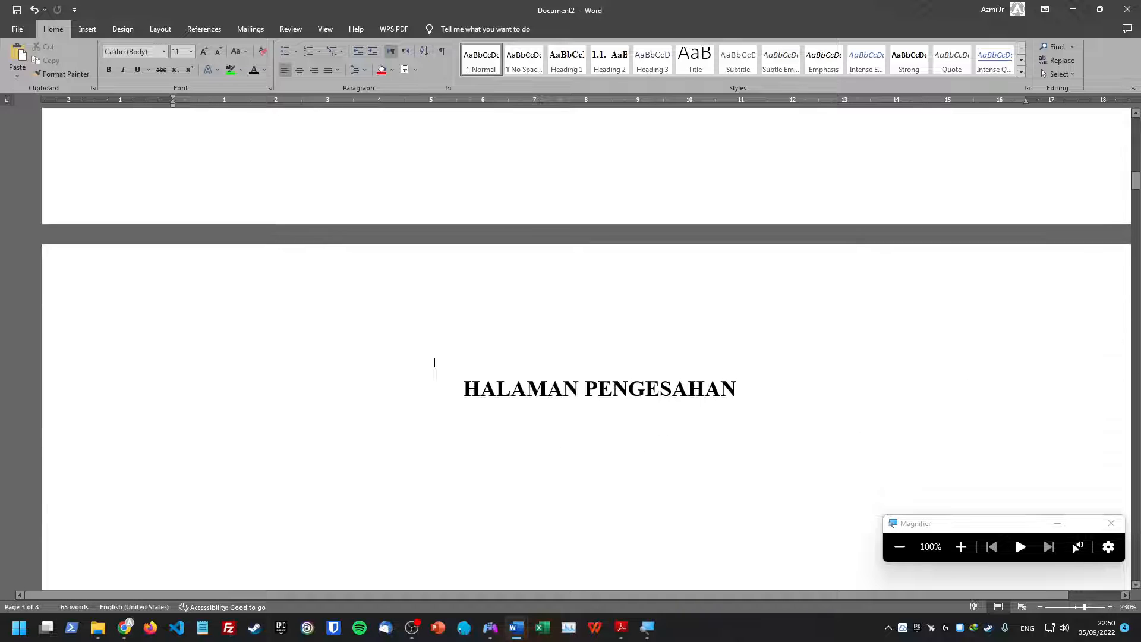
left_click(454, 364)
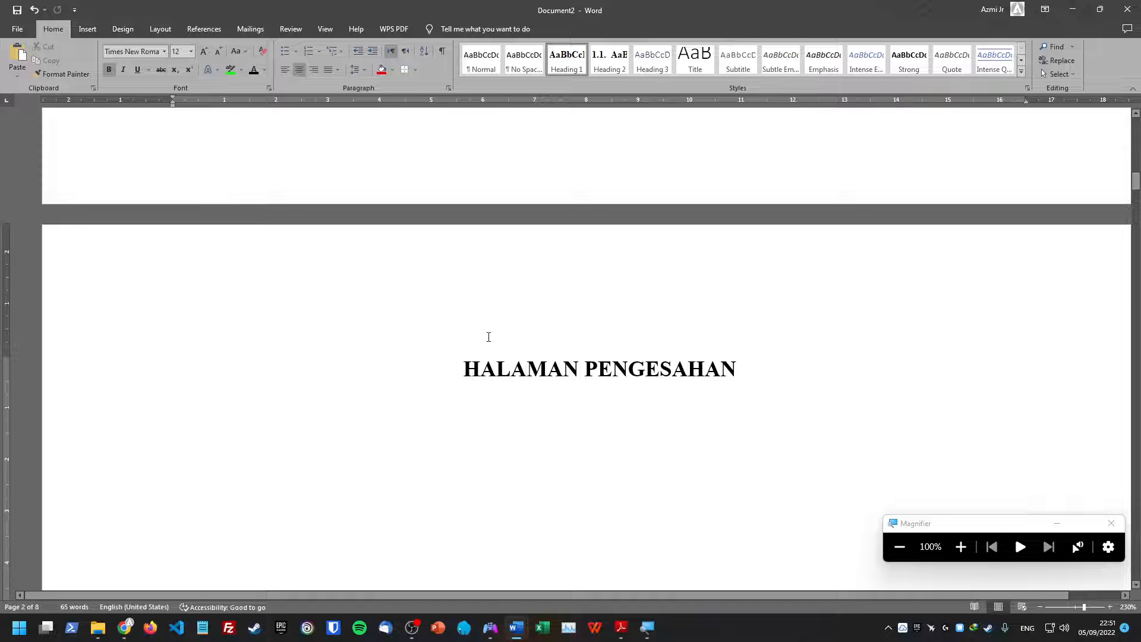
key("Down")
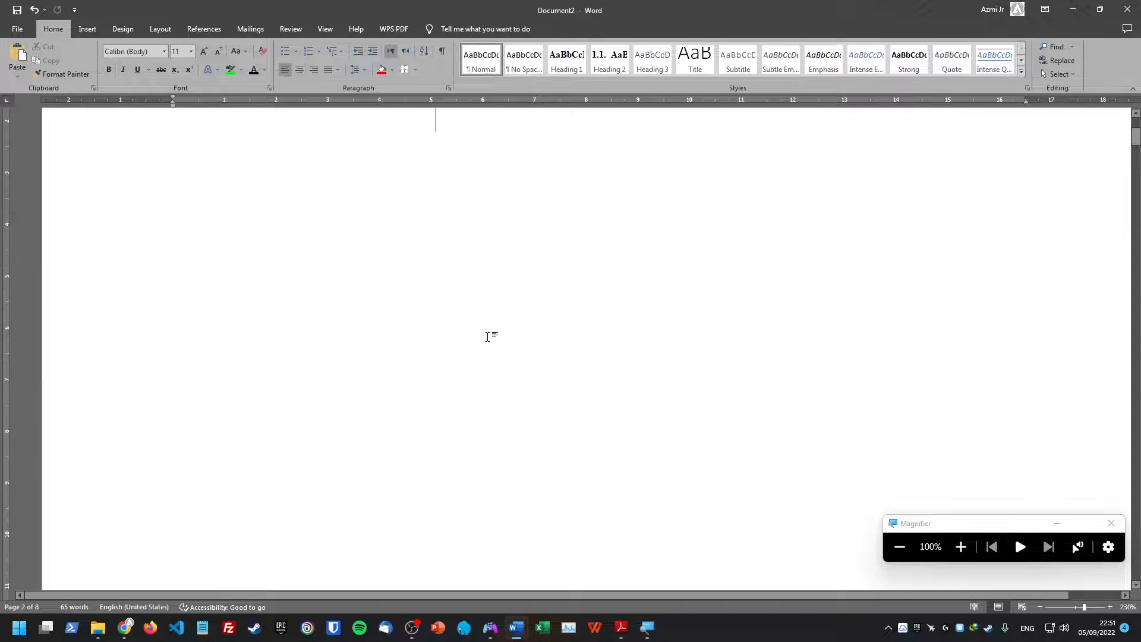
scroll(499, 338, "down", 10)
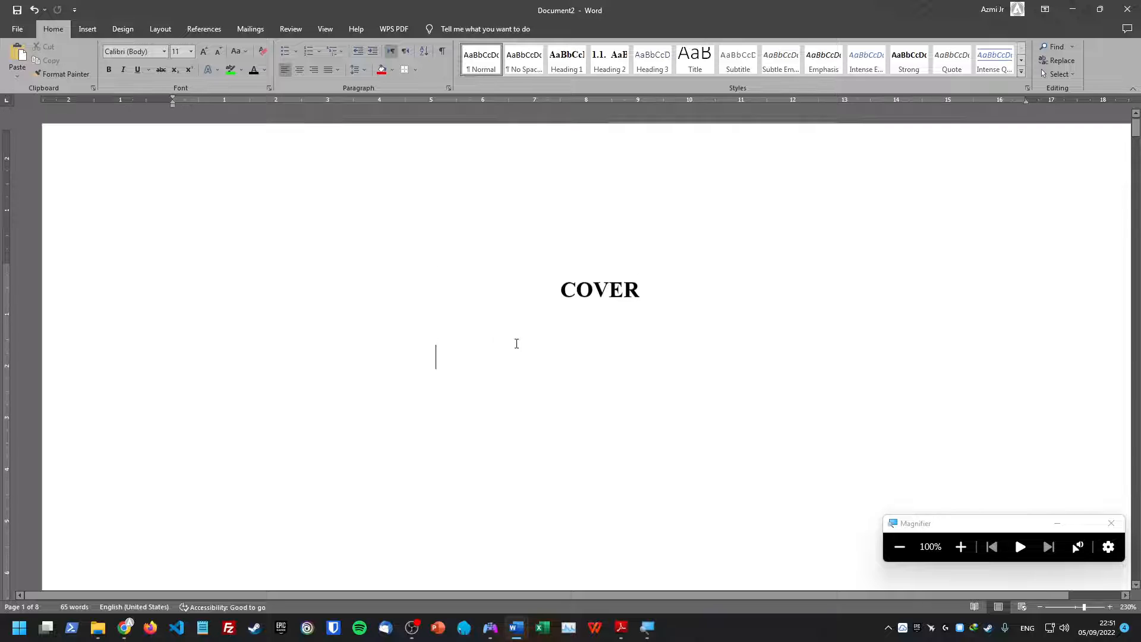
scroll(517, 343, "down", 3)
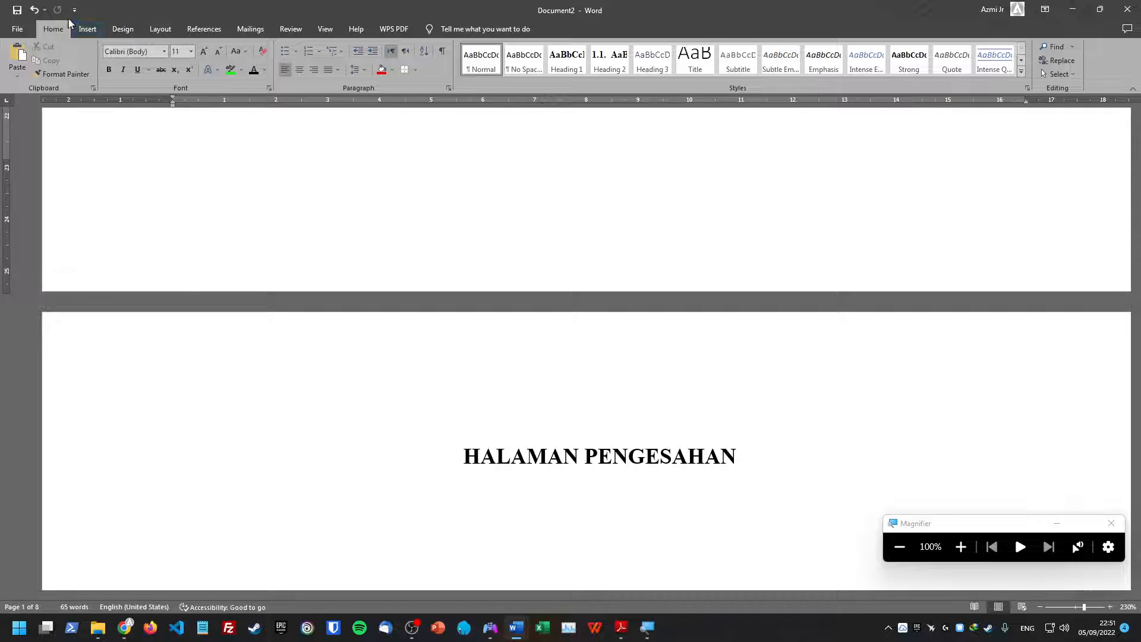
Open the document's headers and footers for editing and place the cursor in the cover page's footer.
left_click(87, 29)
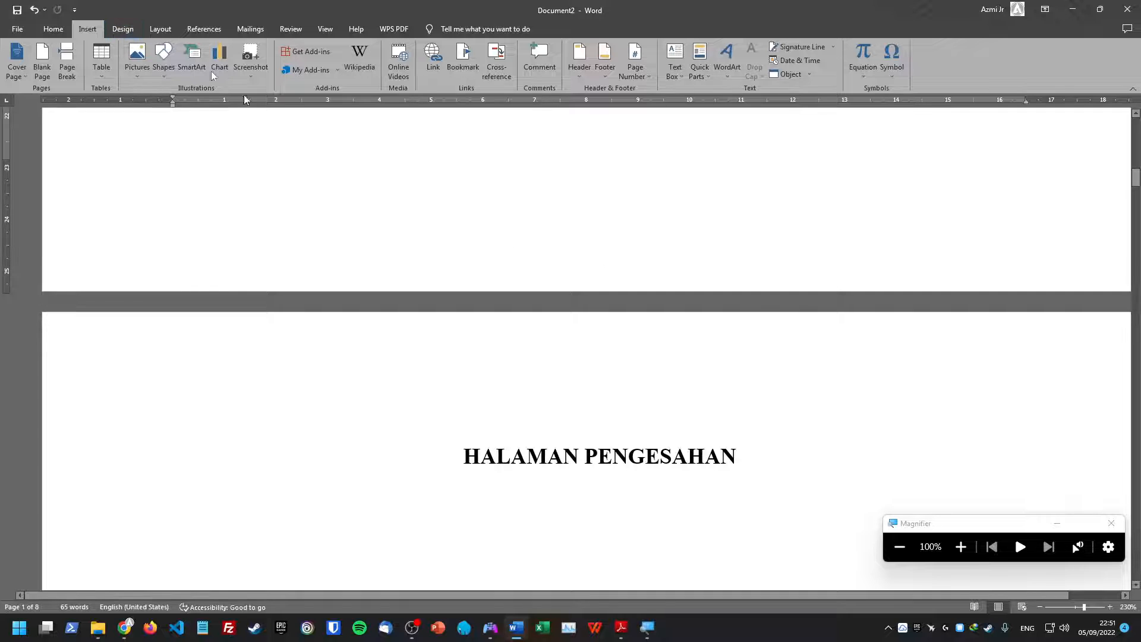
left_click(604, 67)
left_click(584, 72)
left_click(604, 72)
left_click(580, 72)
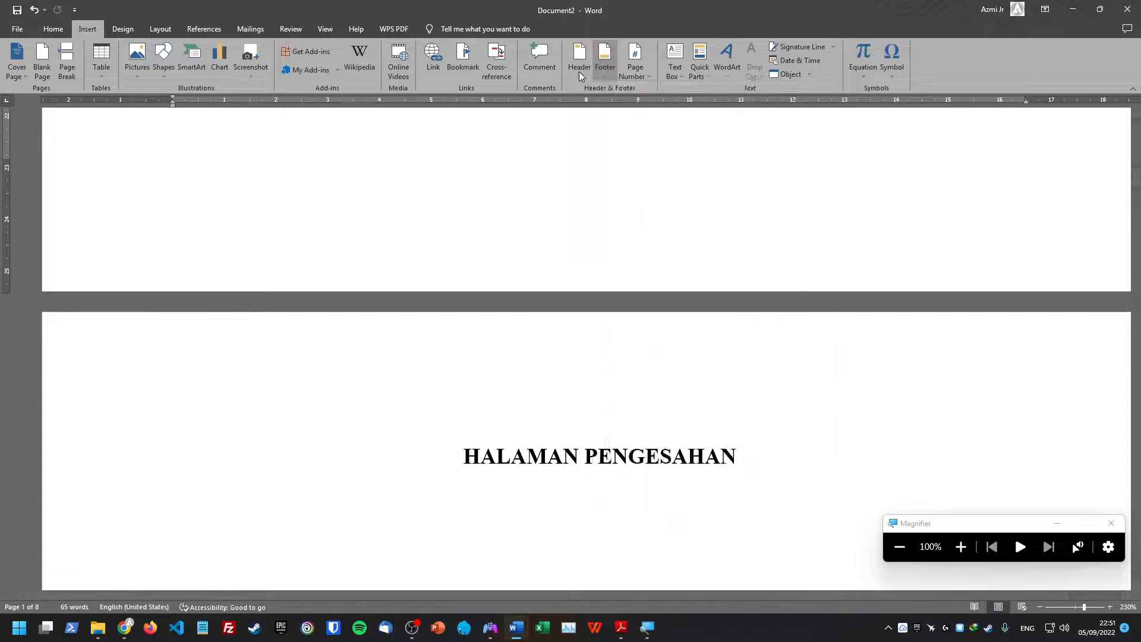
left_click(579, 71)
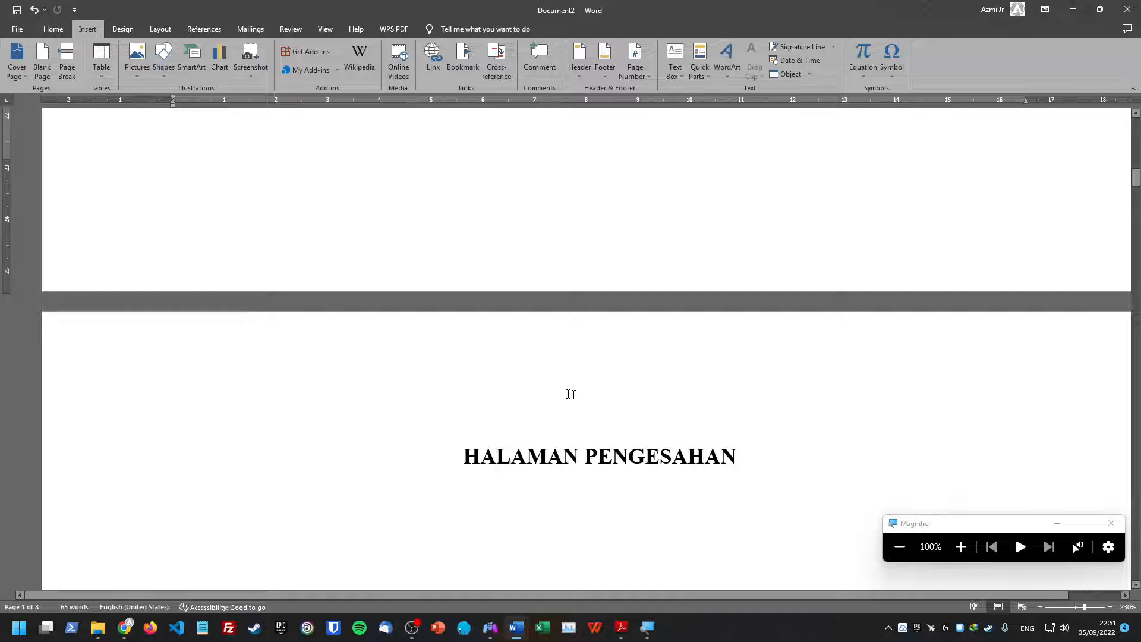
double_click(691, 378)
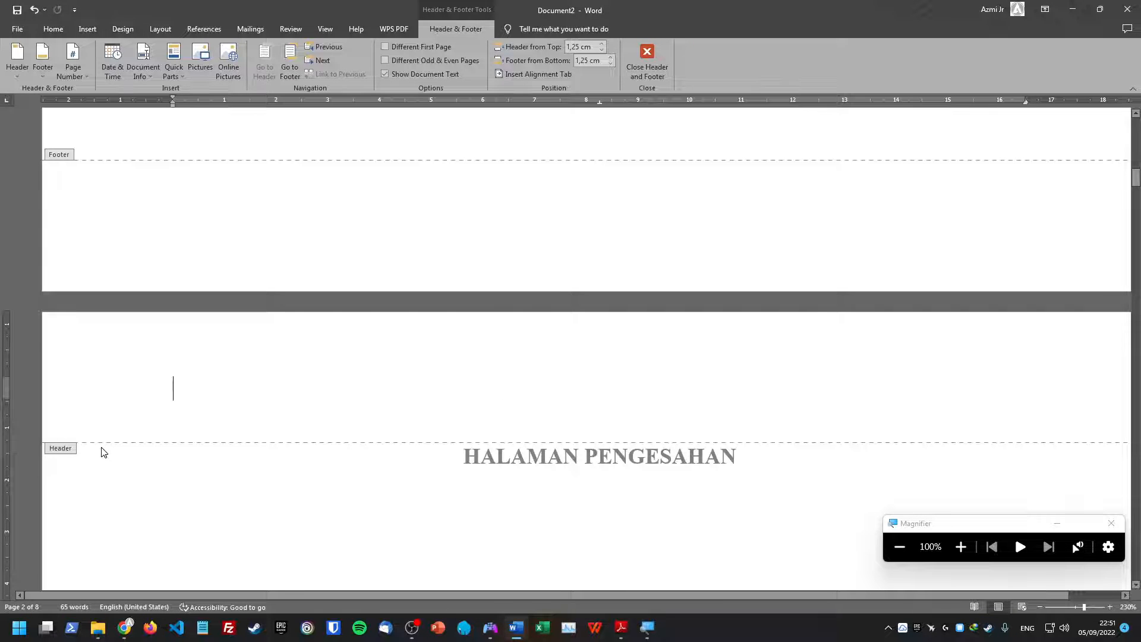
scroll(438, 397, "down", 10)
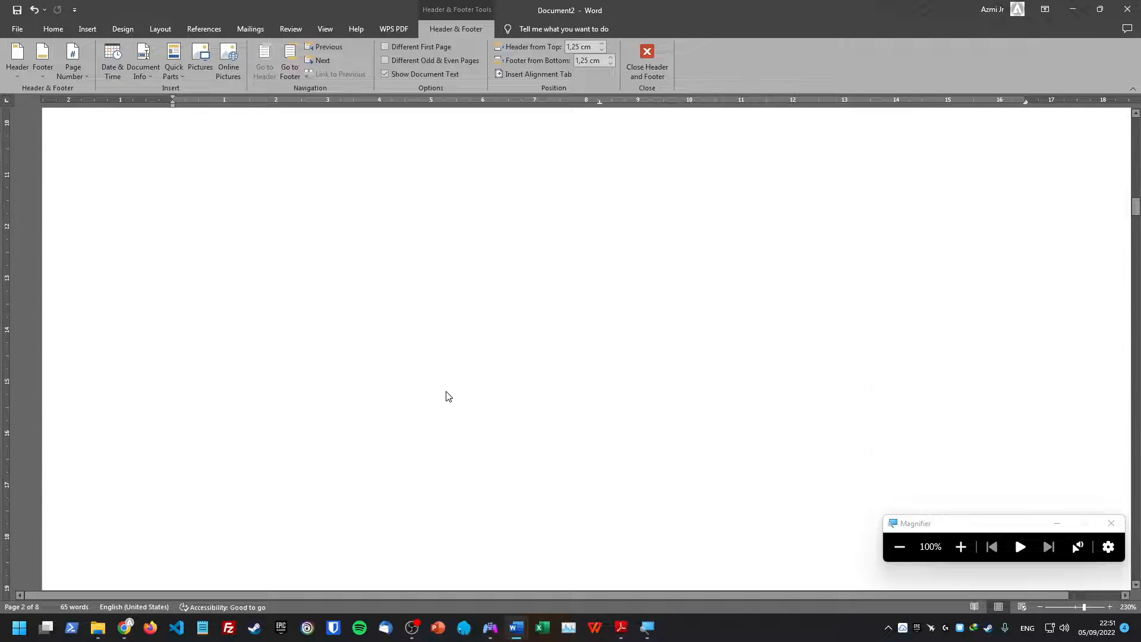
scroll(450, 395, "down", 5)
left_click(166, 398)
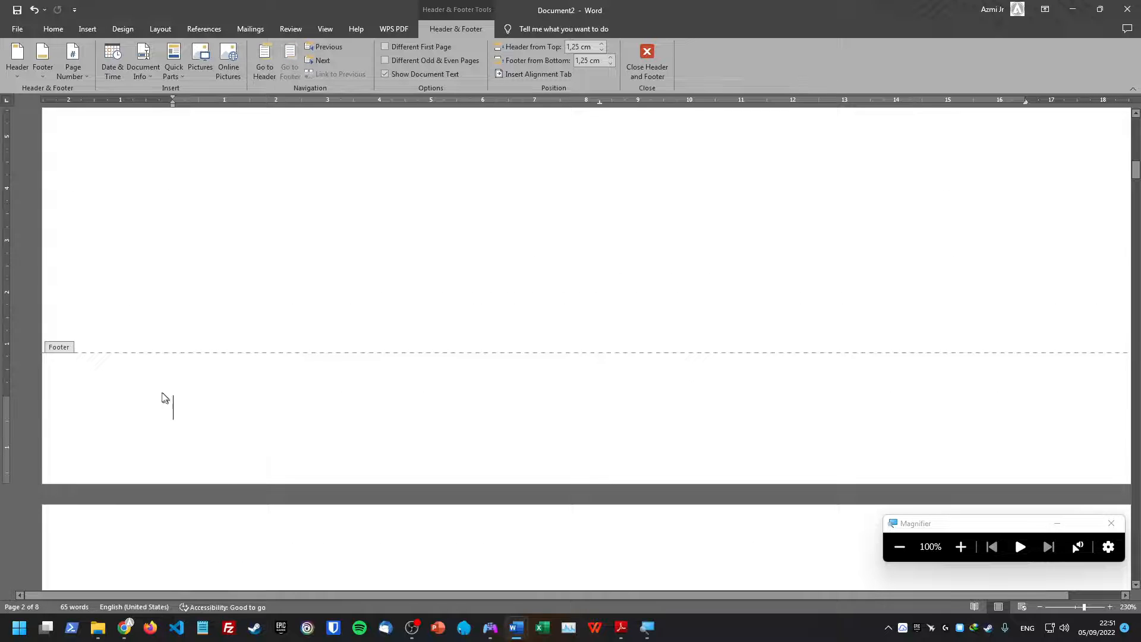
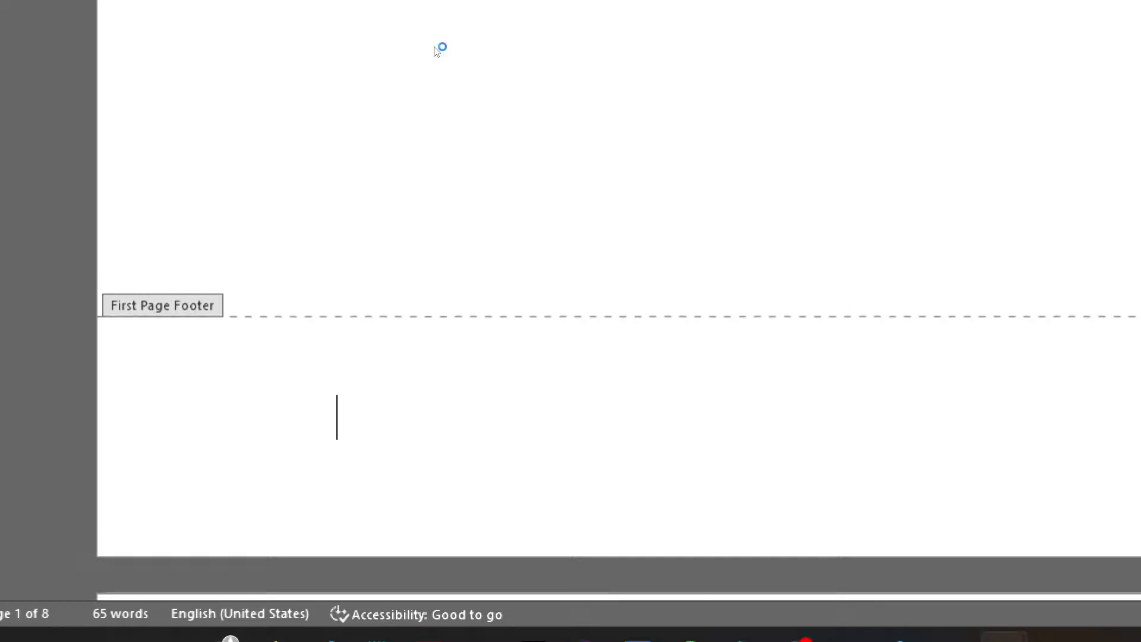
Examine the footers of the cover and following pages under the Different First Page option, and leave header and footer editing.
left_click(556, 358)
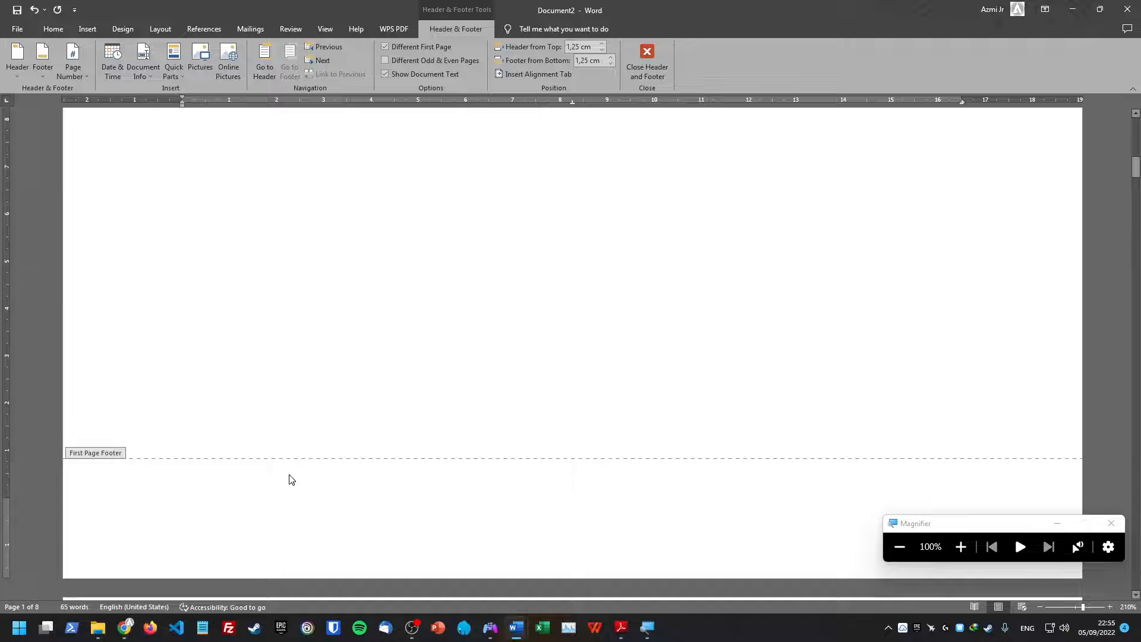
scroll(360, 497, "up", 15)
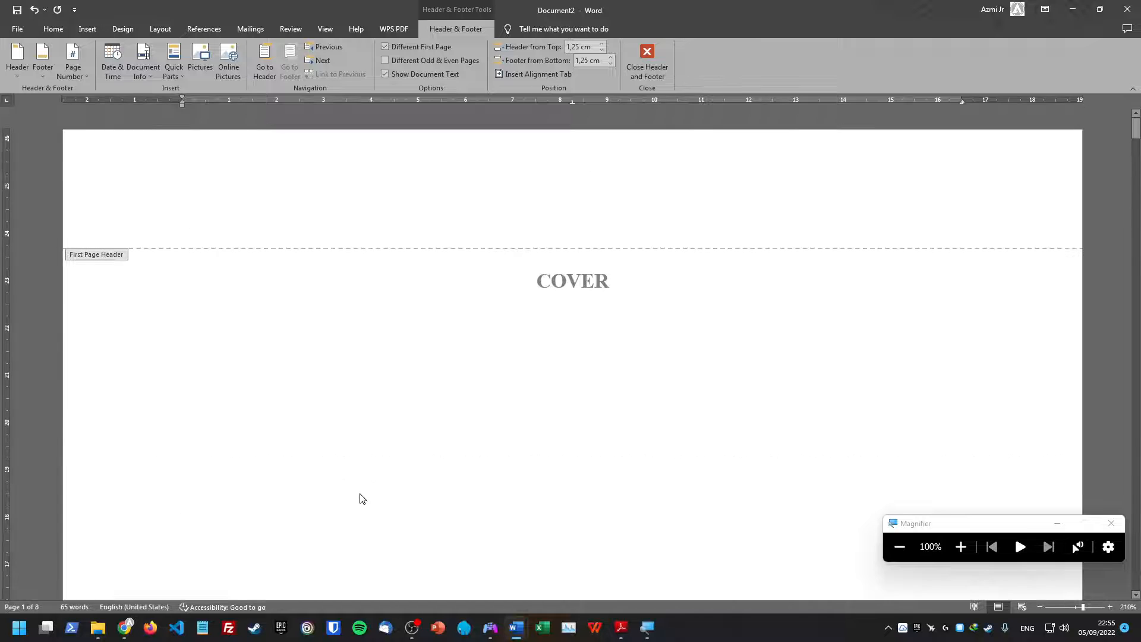
scroll(575, 402, "down", 3)
scroll(575, 402, "down", 10)
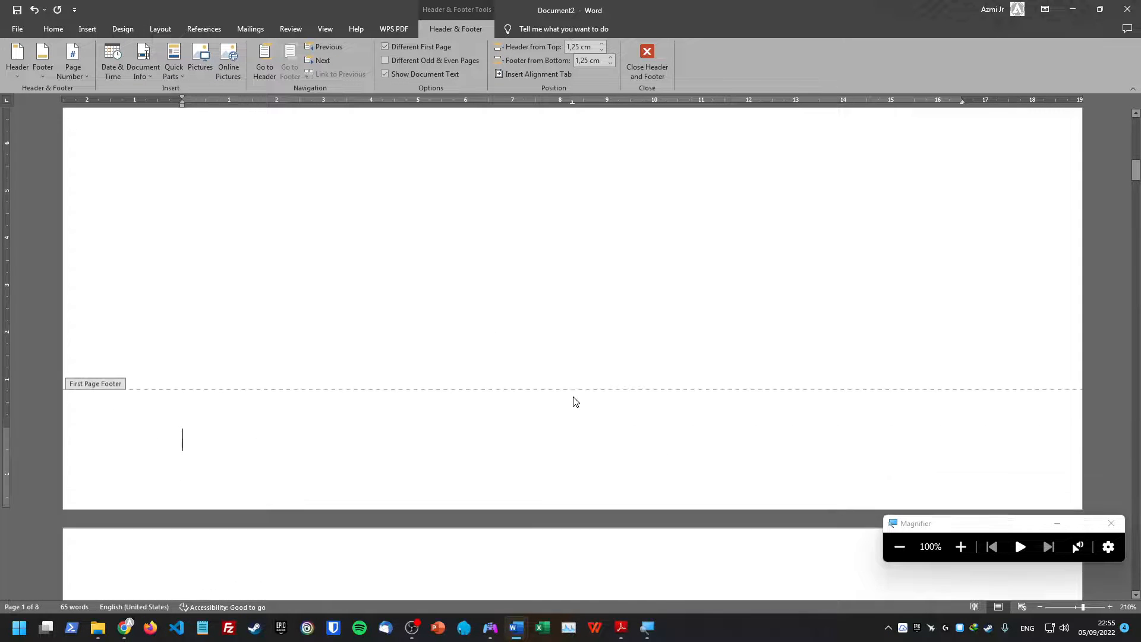
scroll(603, 421, "down", 15)
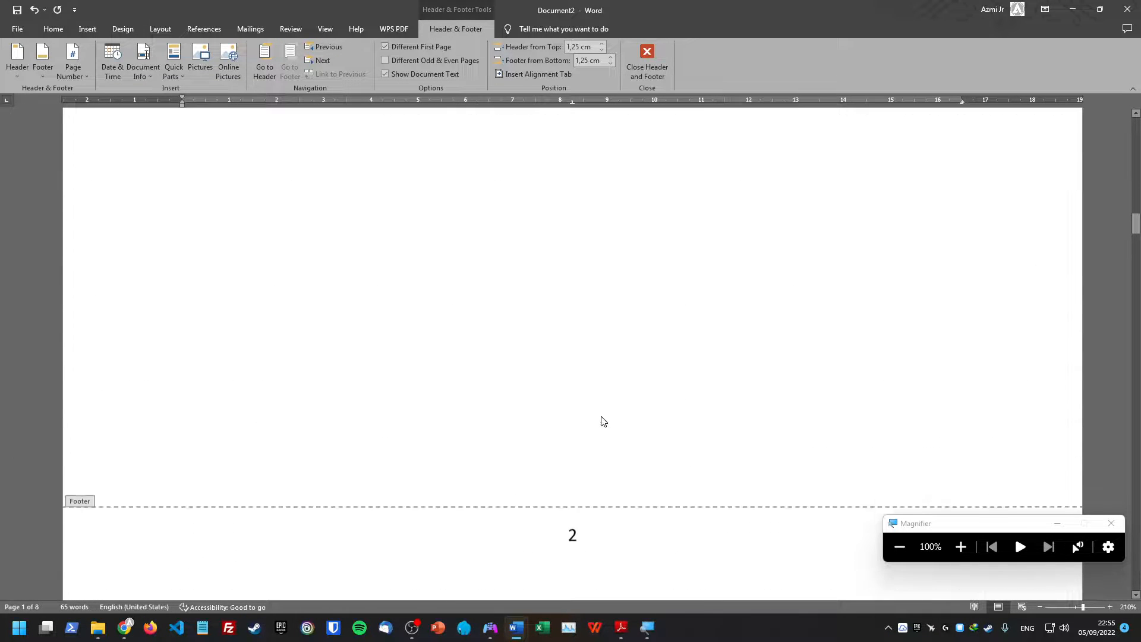
scroll(597, 495, "down", 20)
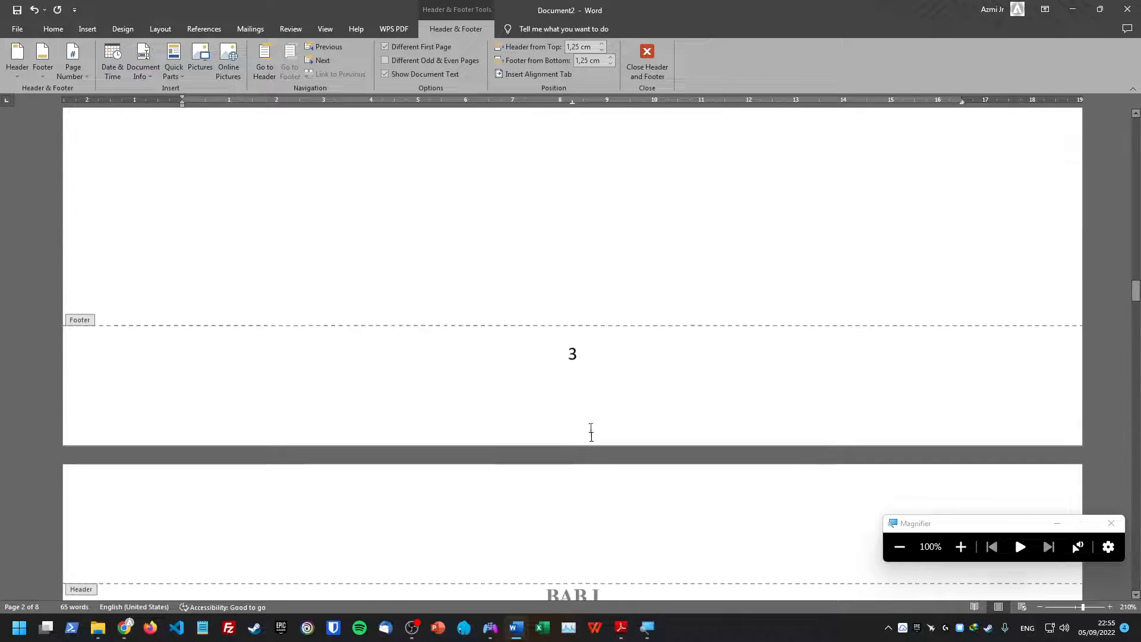
scroll(600, 443, "up", 20)
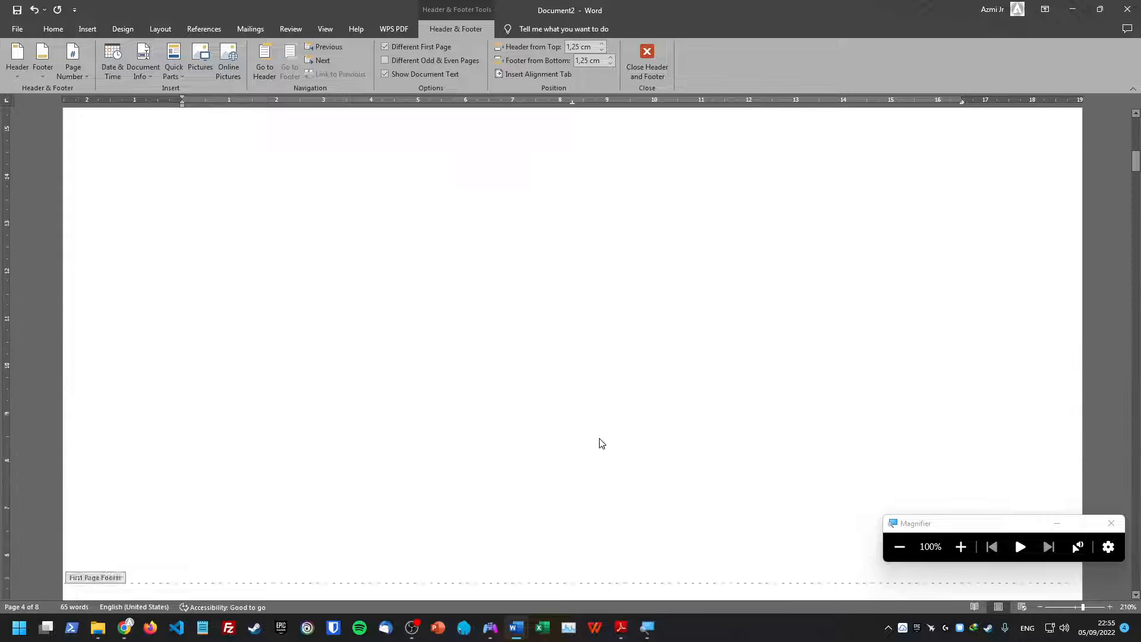
scroll(600, 443, "down", 12)
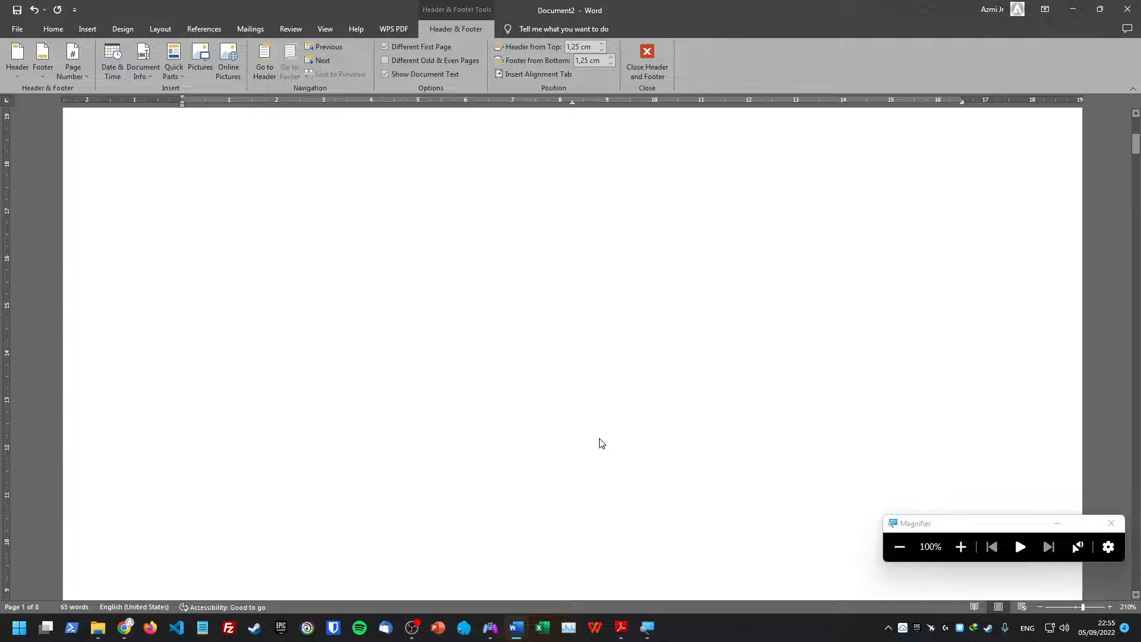
scroll(600, 443, "down", 3)
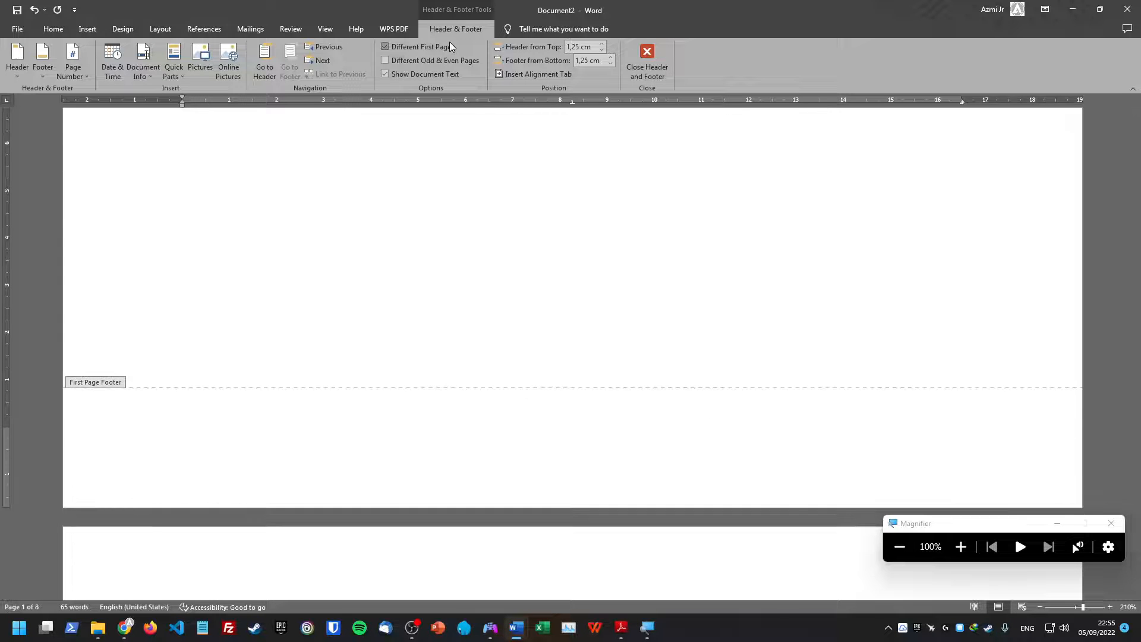
key("super+plus")
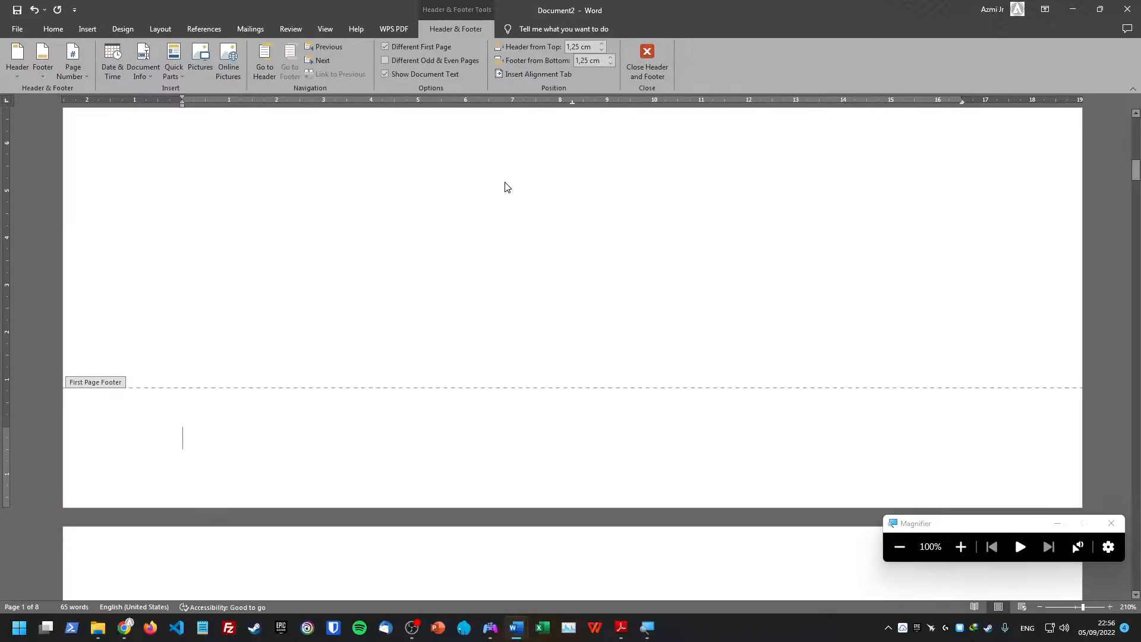
double_click(505, 260)
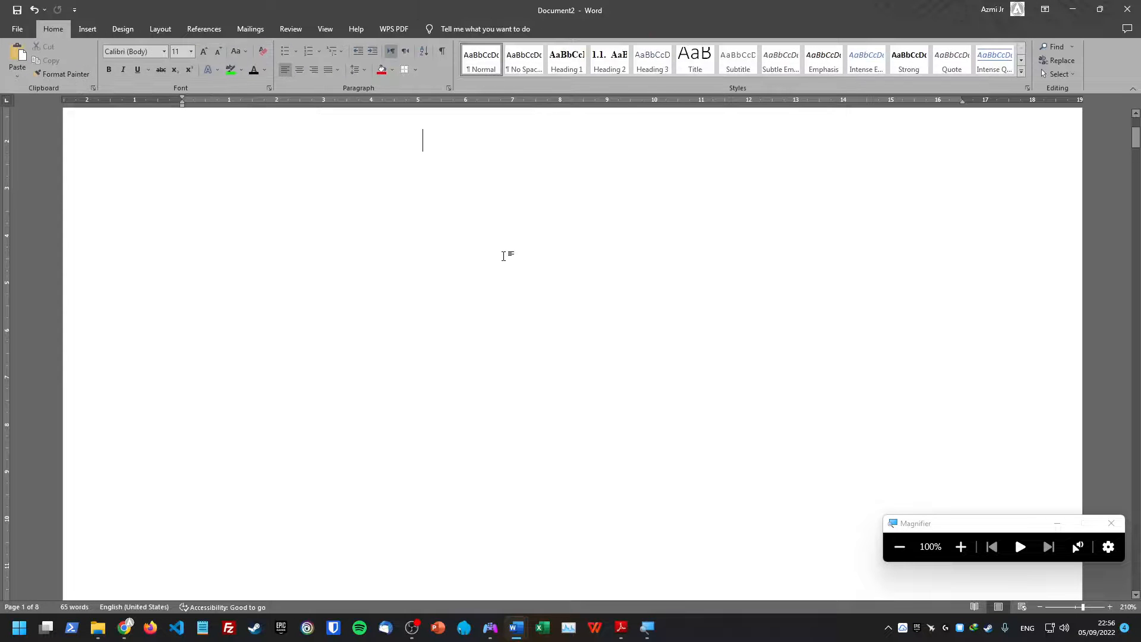
Check the page numbering in the document body from the COVER page through BAB I PENDAHULUAN.
scroll(614, 265, "down", 10)
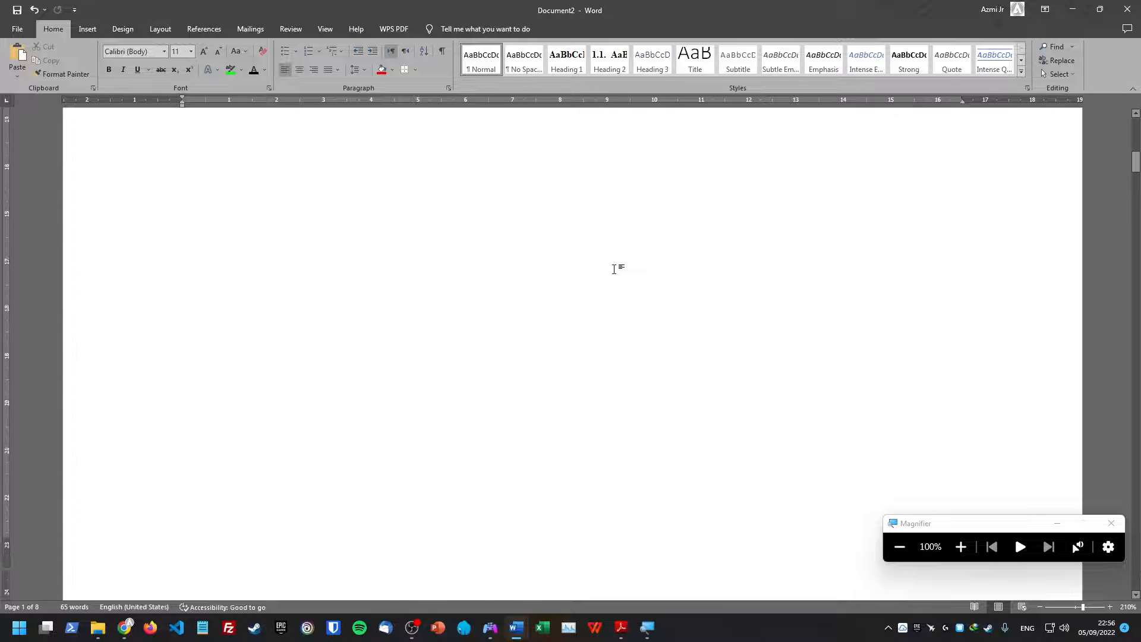
scroll(615, 269, "down", 2)
scroll(615, 269, "up", 10)
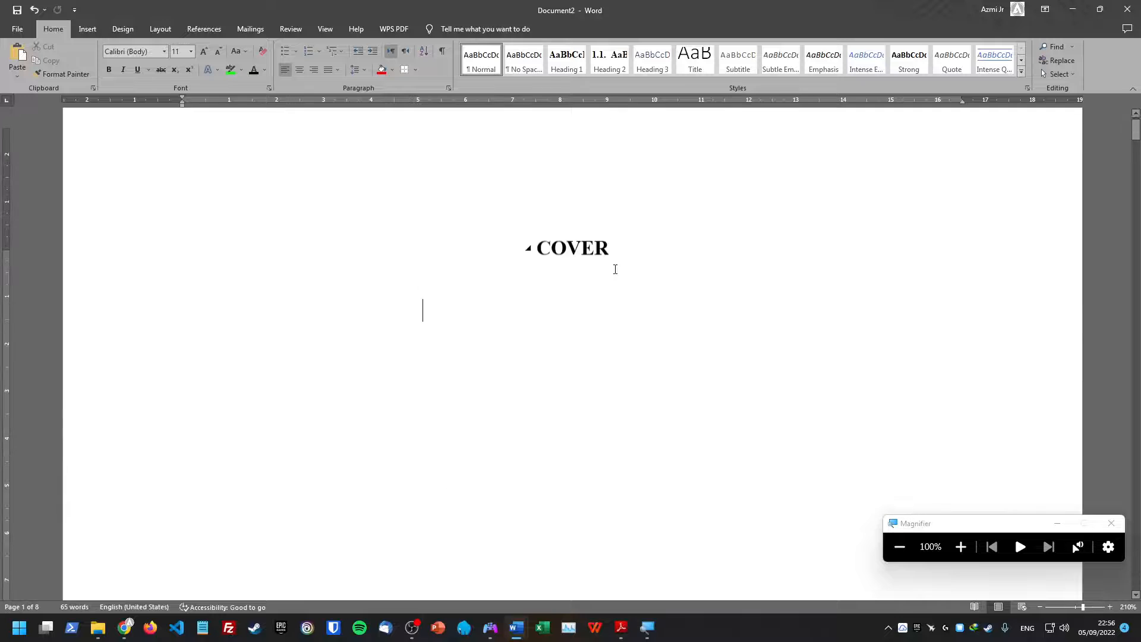
scroll(615, 268, "down", 3)
scroll(615, 269, "down", 15)
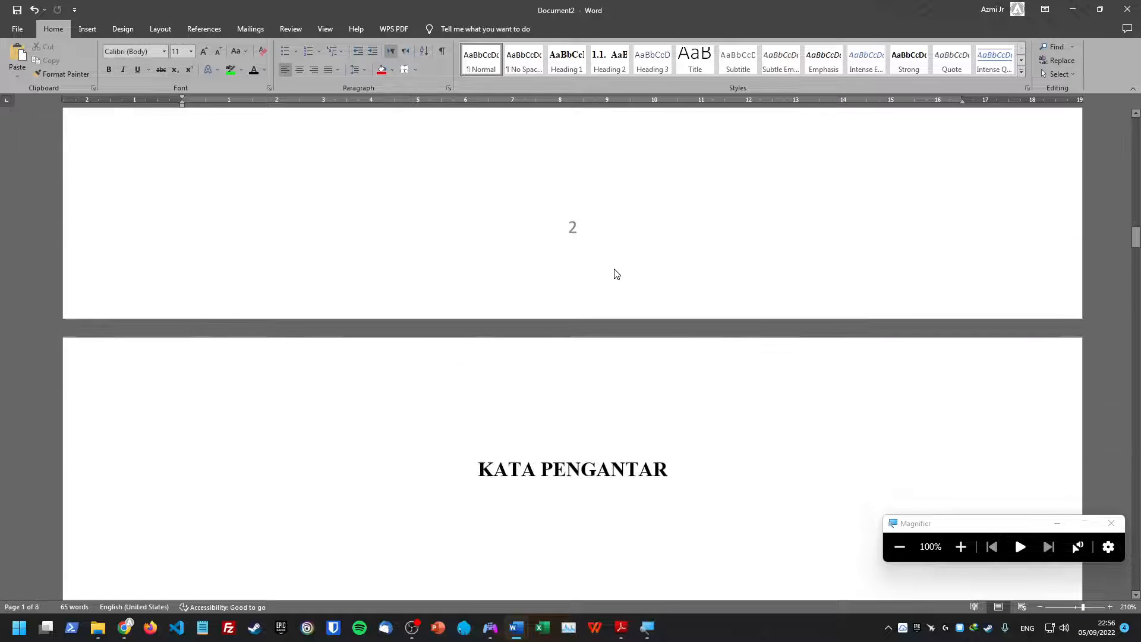
scroll(615, 273, "up", 3)
scroll(772, 331, "down", 10)
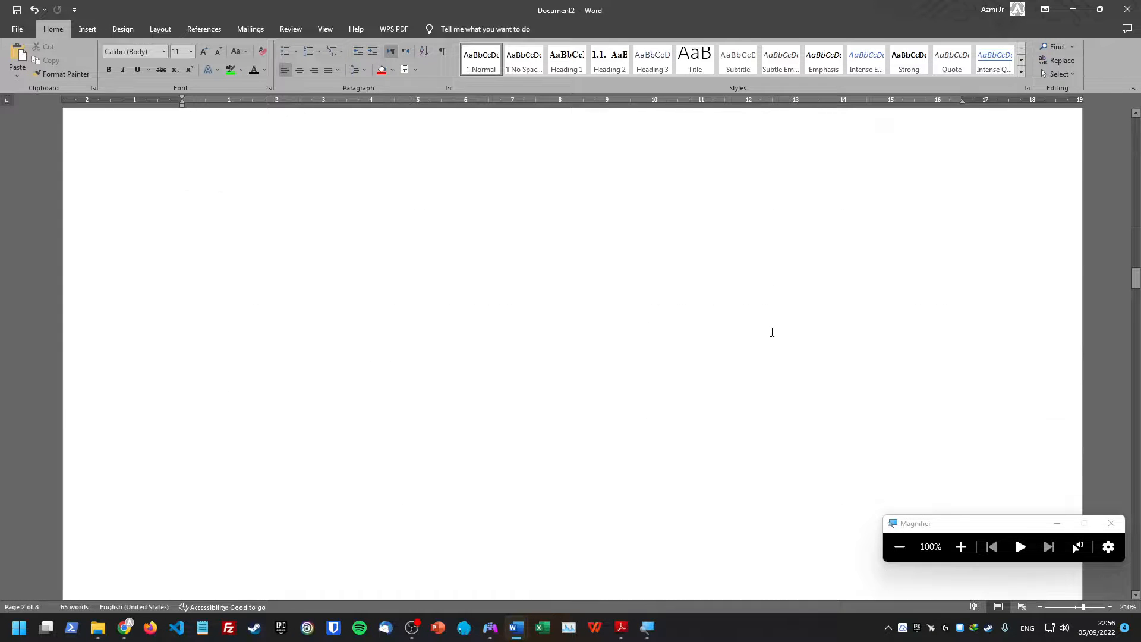
scroll(772, 332, "up", 9)
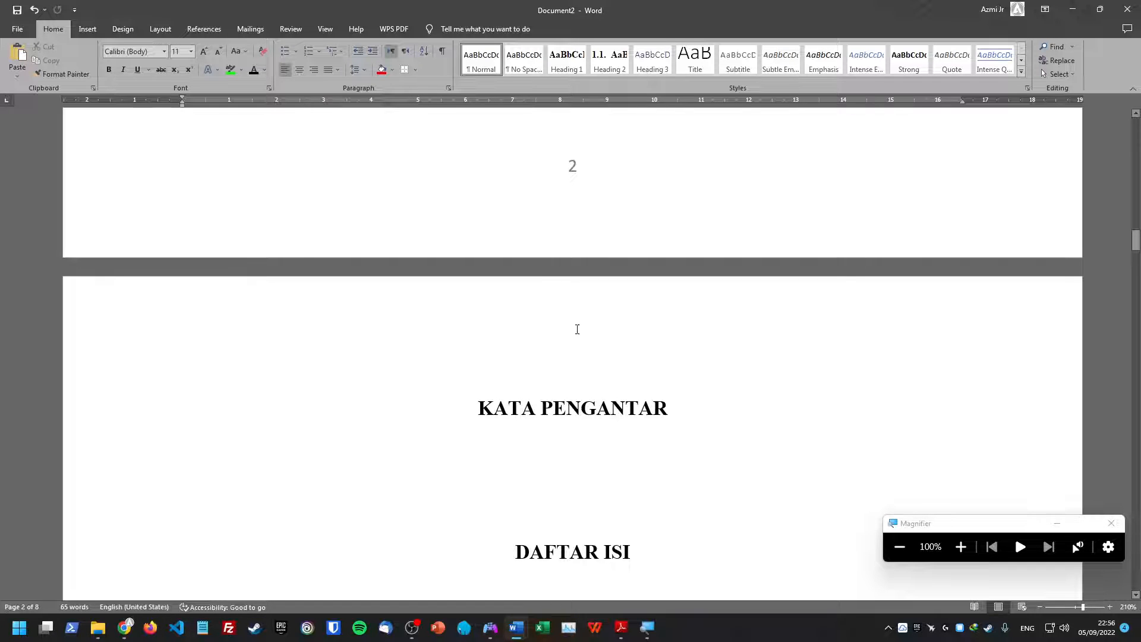
scroll(589, 363, "up", 6)
scroll(591, 362, "up", 5)
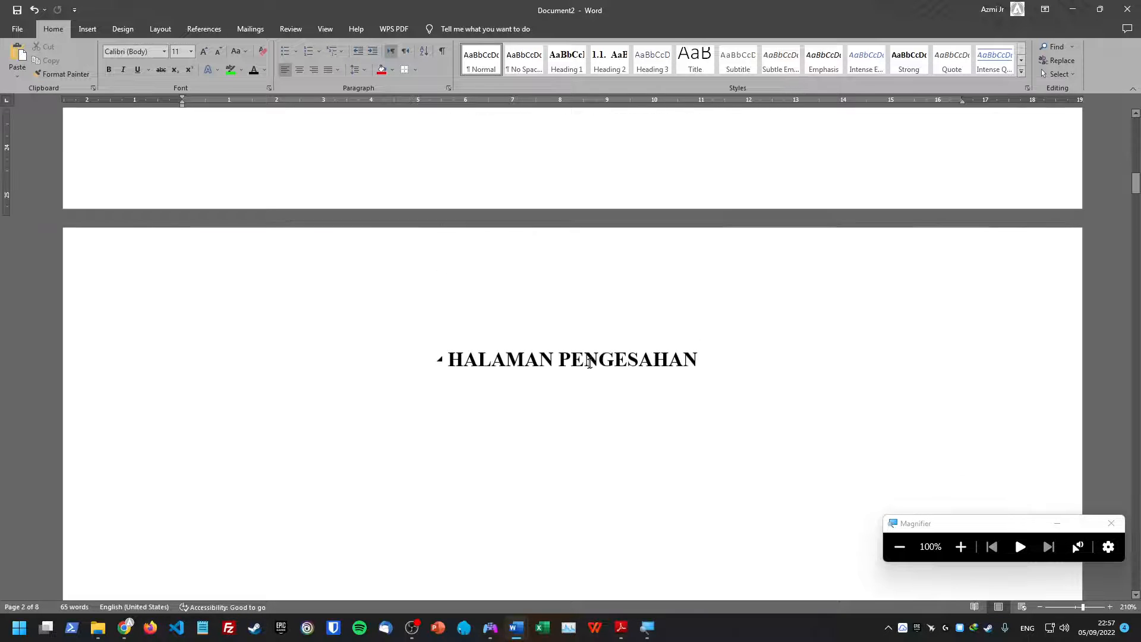
scroll(594, 360, "down", 15)
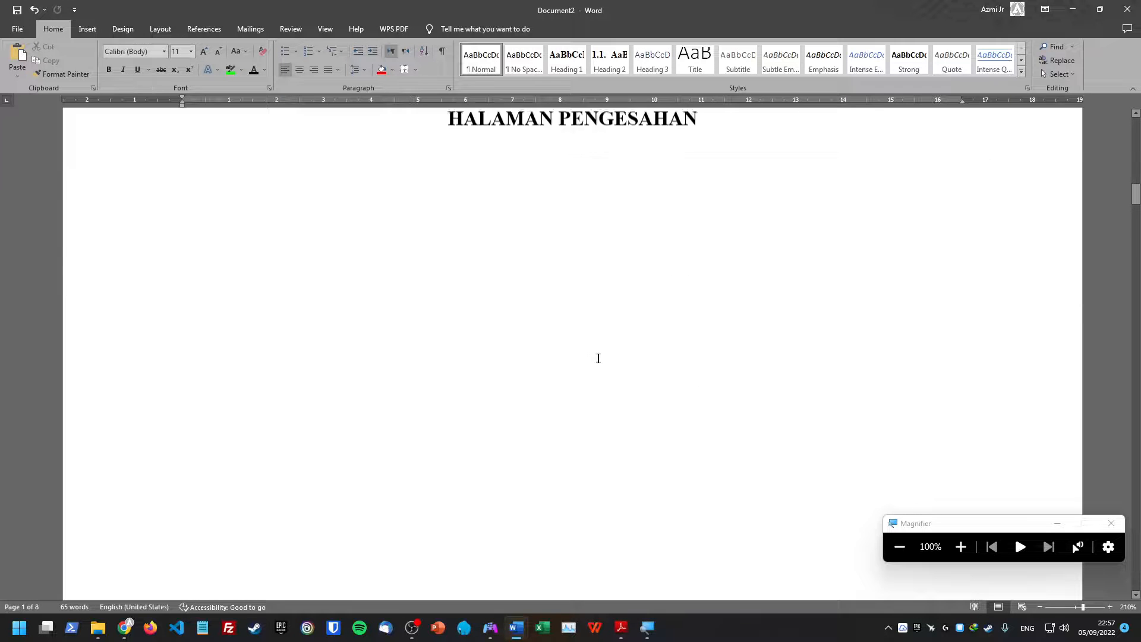
scroll(599, 359, "up", 8)
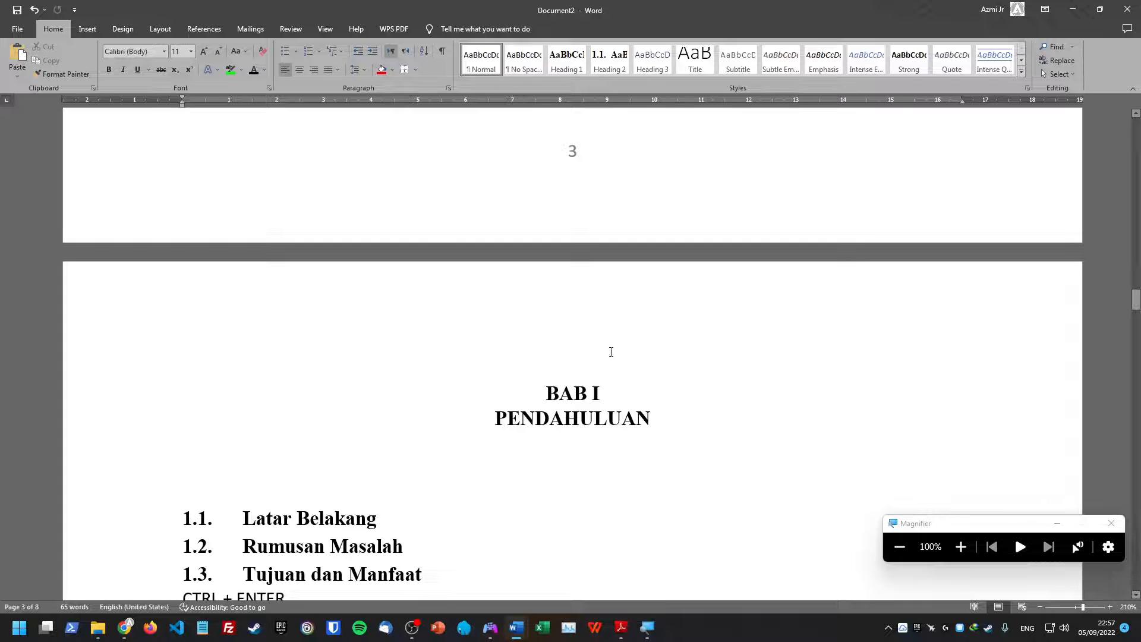
Examine the header and footer of the BAB I PENDAHULUAN page in header and footer editing, and check its page number in the document body.
left_click(513, 387)
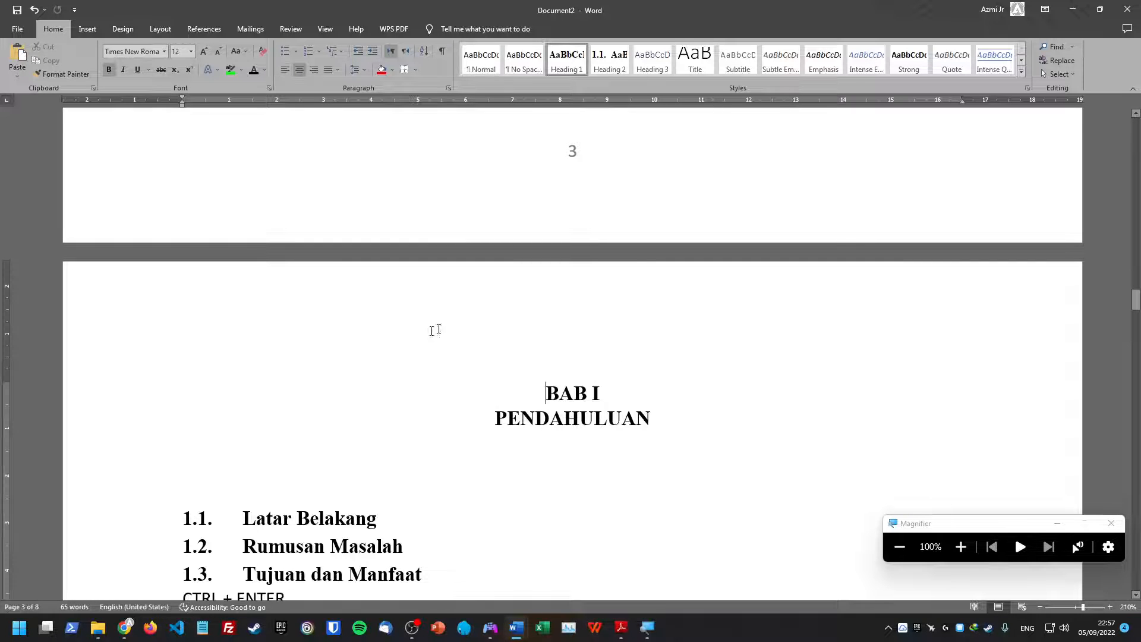
double_click(534, 315)
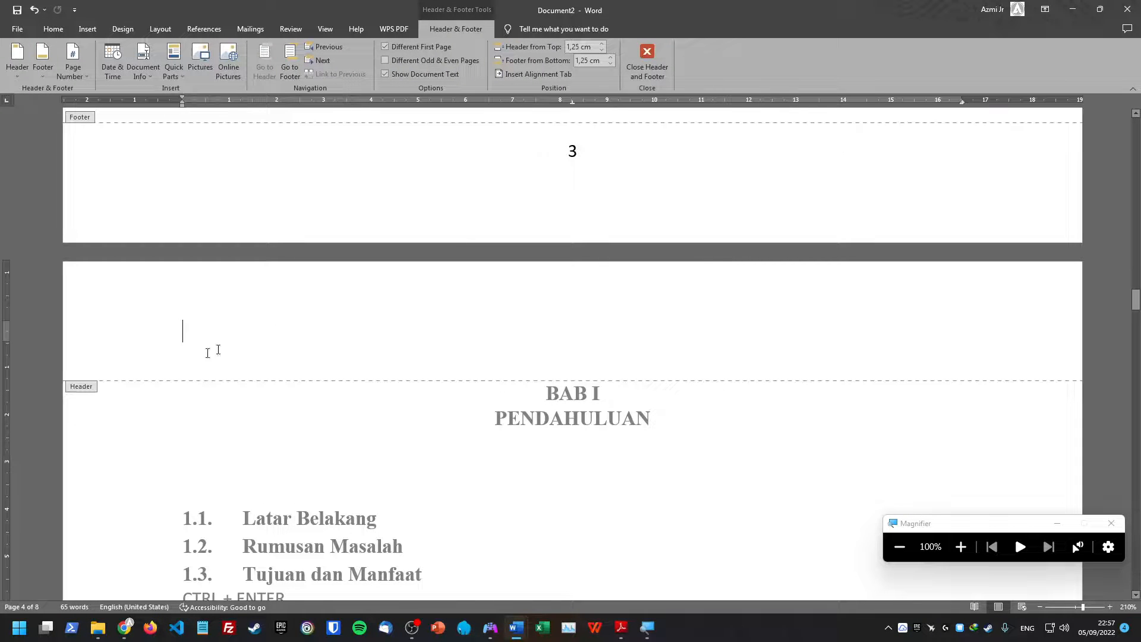
scroll(147, 376, "down", 15)
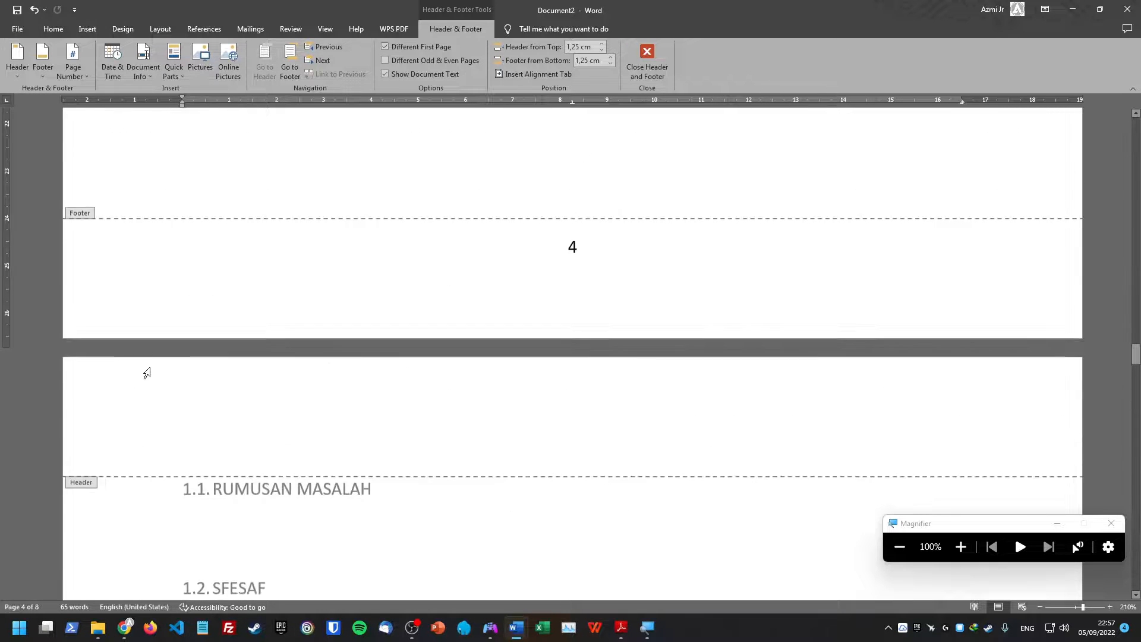
scroll(147, 373, "up", 1)
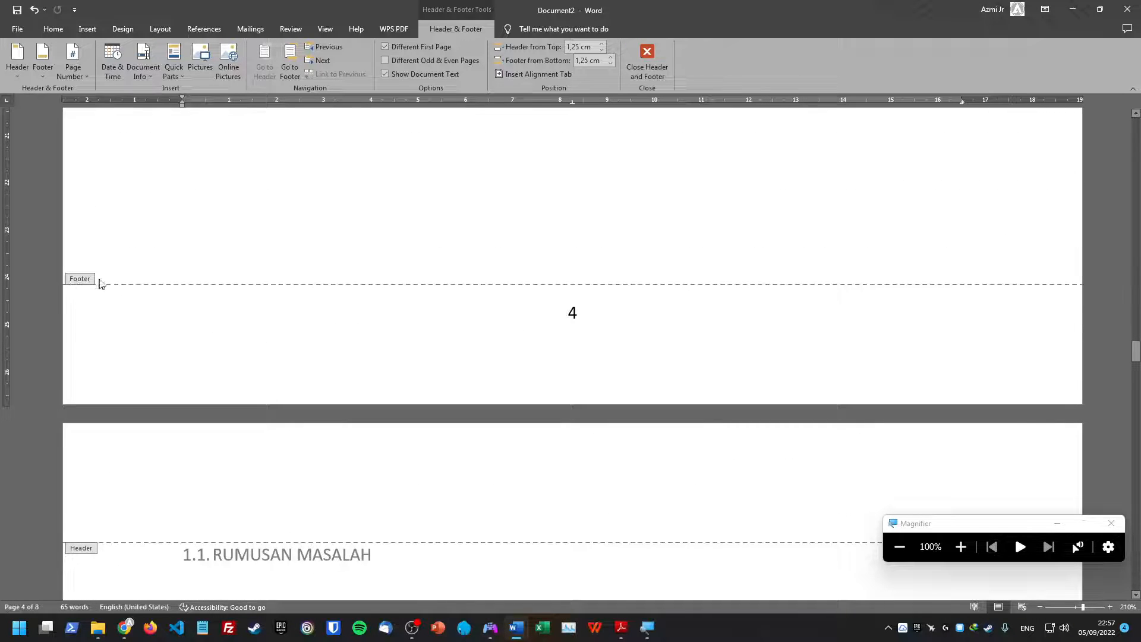
scroll(340, 346, "up", 15)
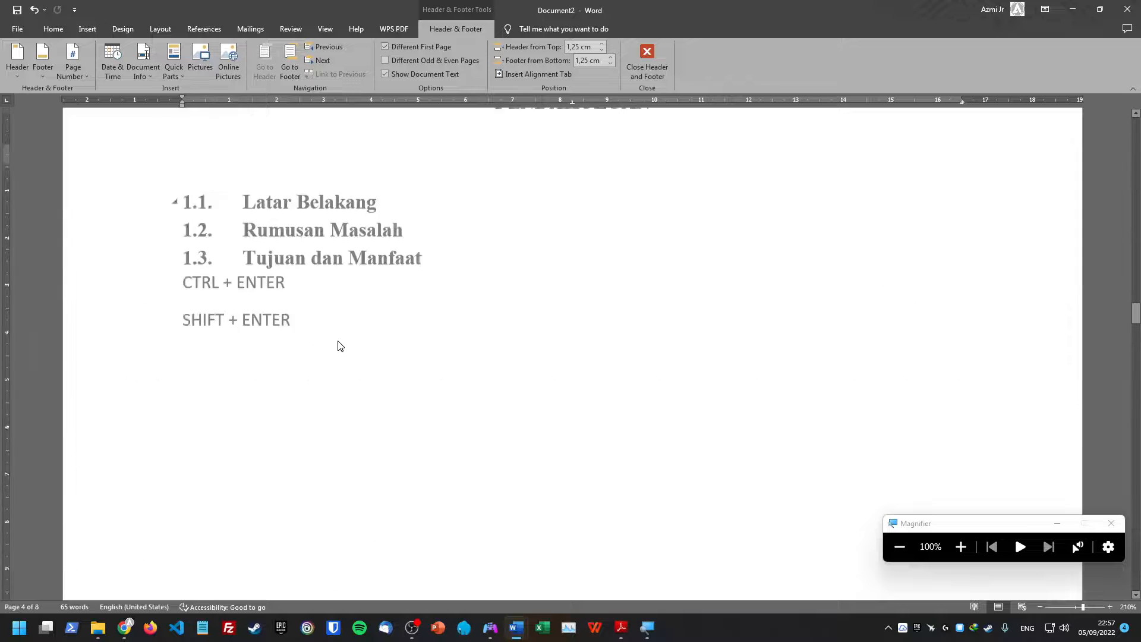
scroll(340, 346, "up", 5)
double_click(494, 332)
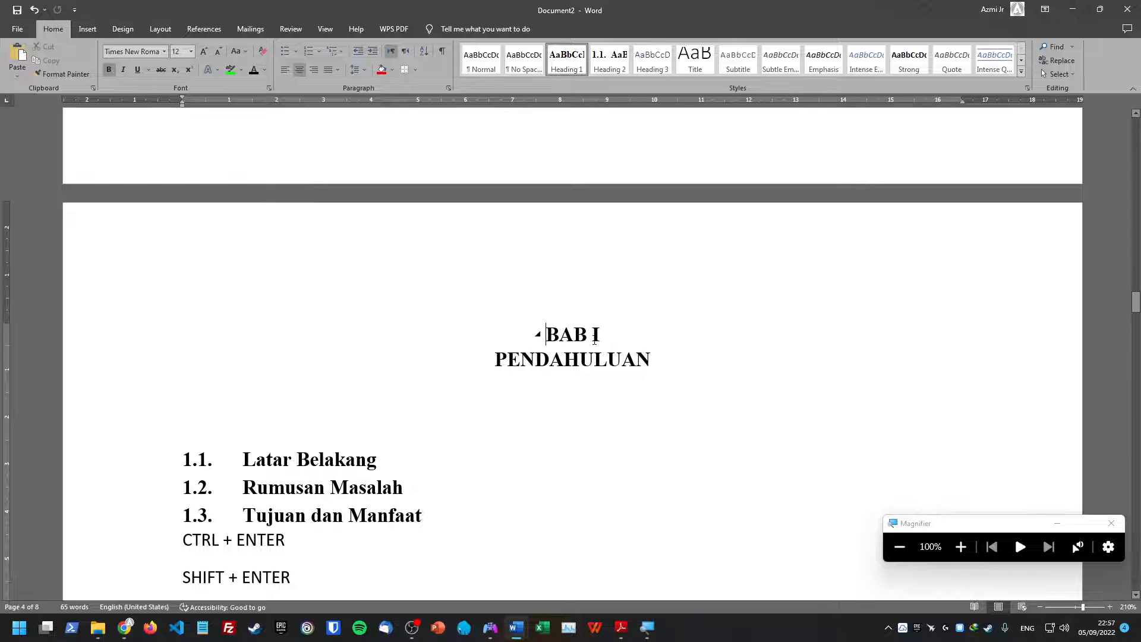
scroll(594, 339, "down", 10)
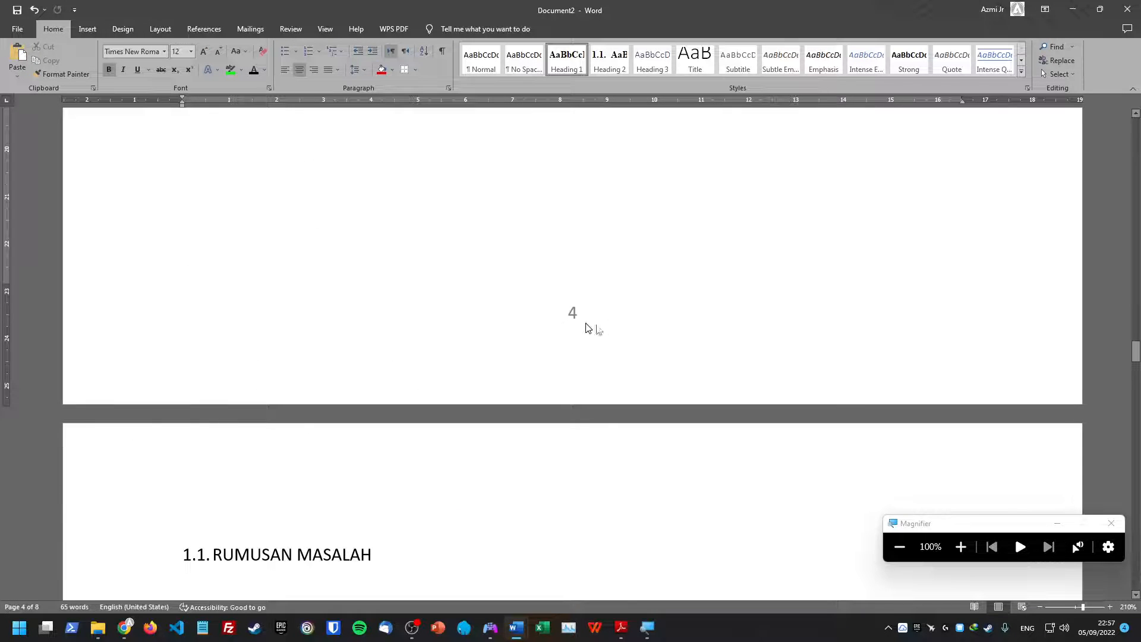
scroll(581, 342, "up", 10)
Open the footer of the HALAMAN PENGESAHAN page for editing.
scroll(584, 353, "up", 20)
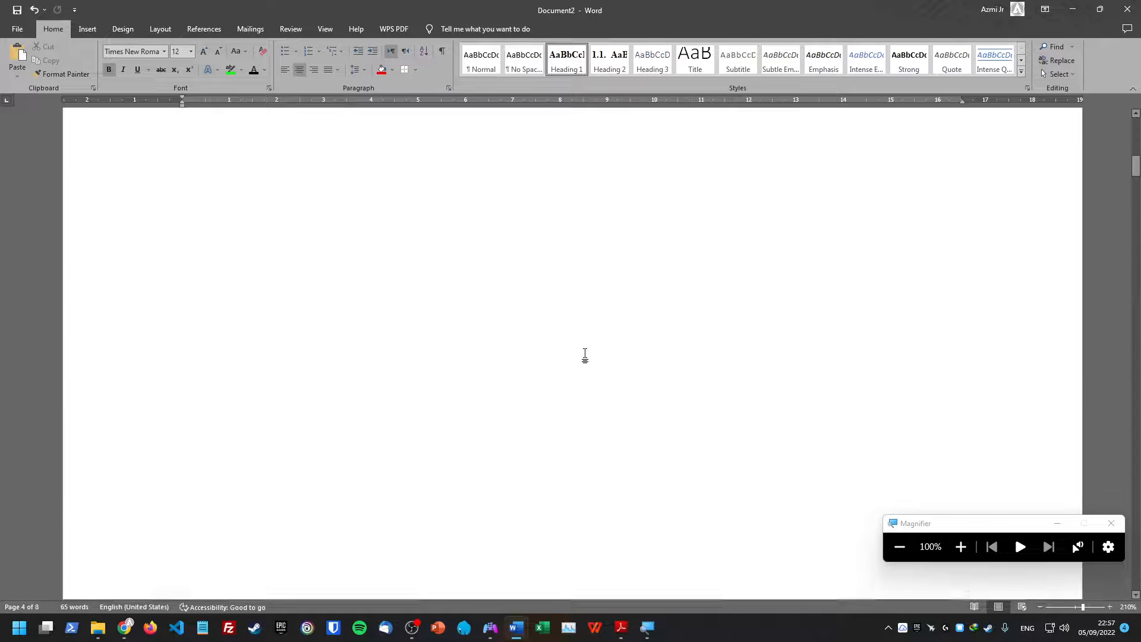
scroll(559, 327, "down", 15)
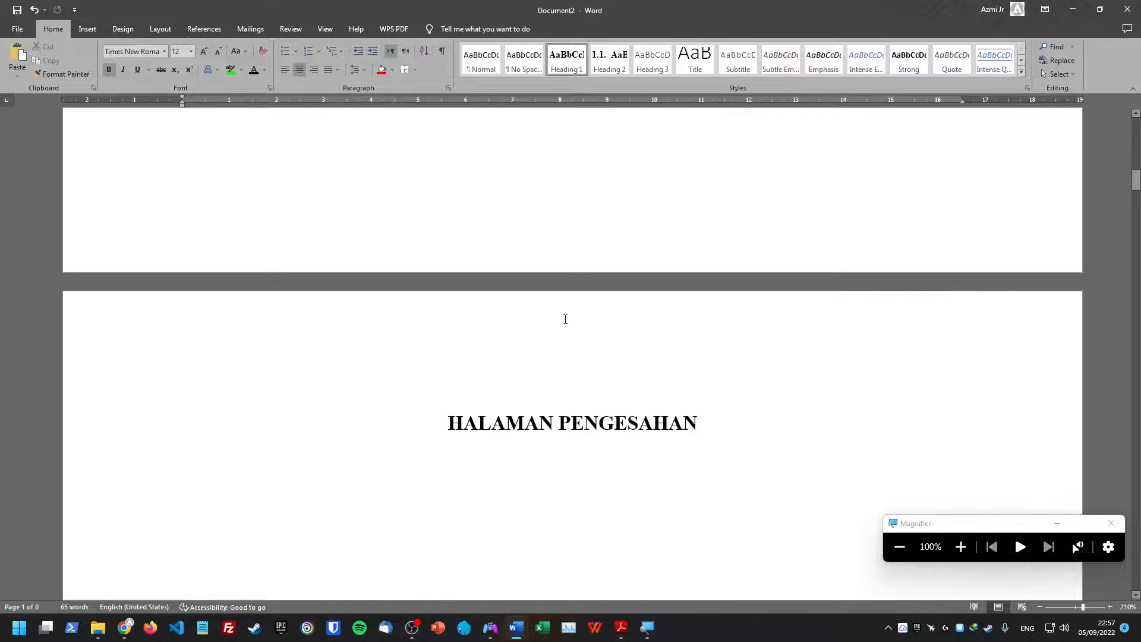
scroll(564, 320, "down", 5)
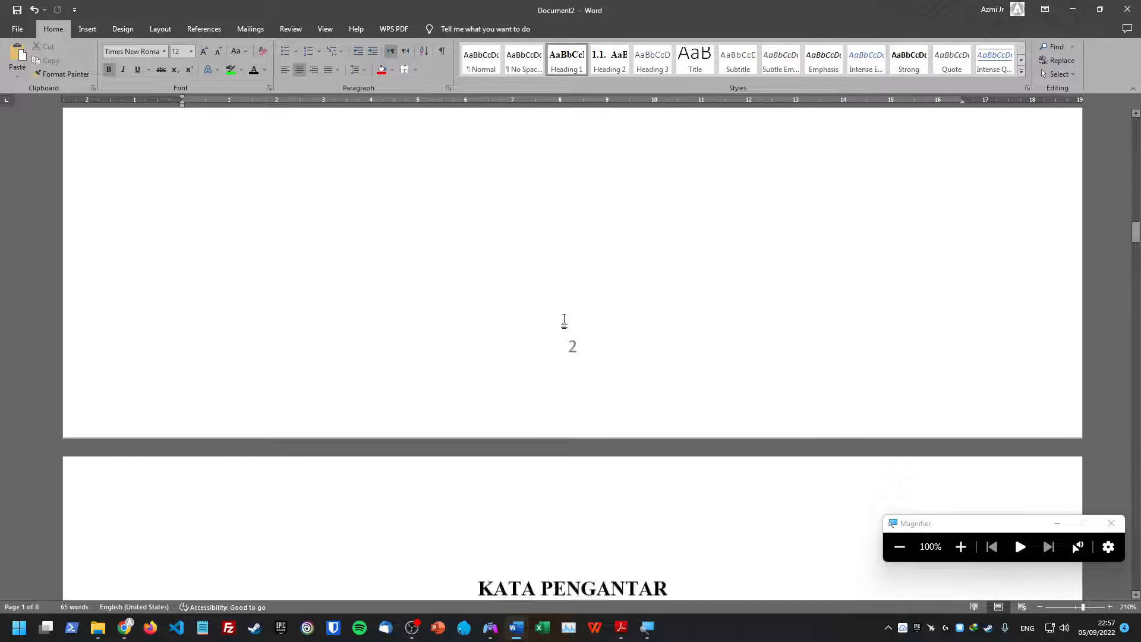
scroll(564, 320, "up", 1)
double_click(601, 414)
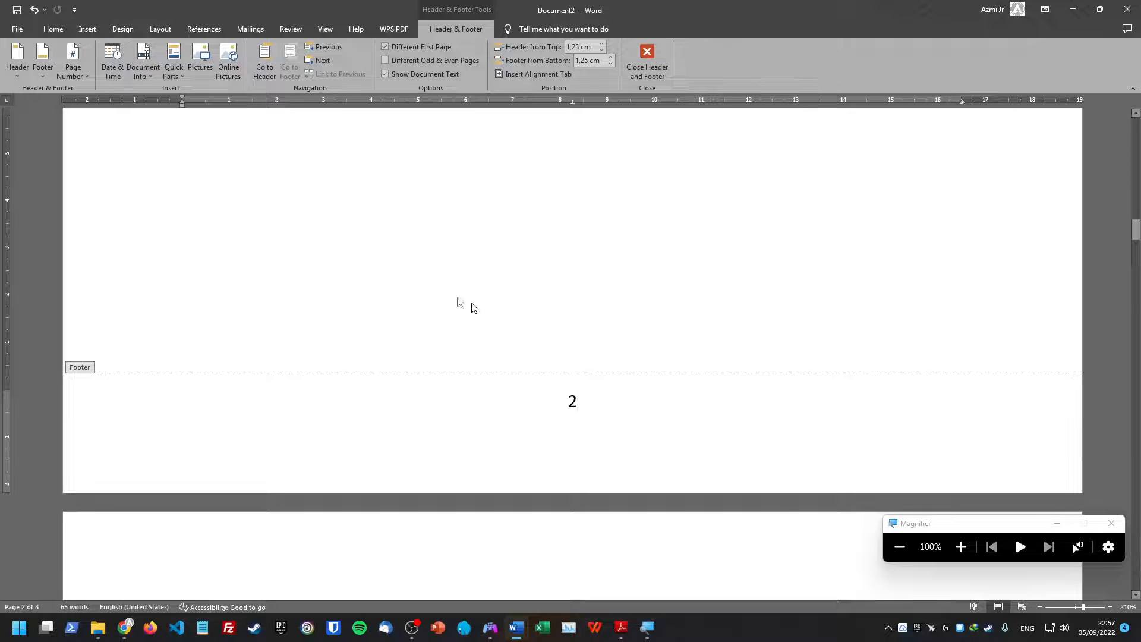
Set the page number format to lowercase Roman numerals (i, ii, iii, ...) for the footer numbering.
left_click(70, 79)
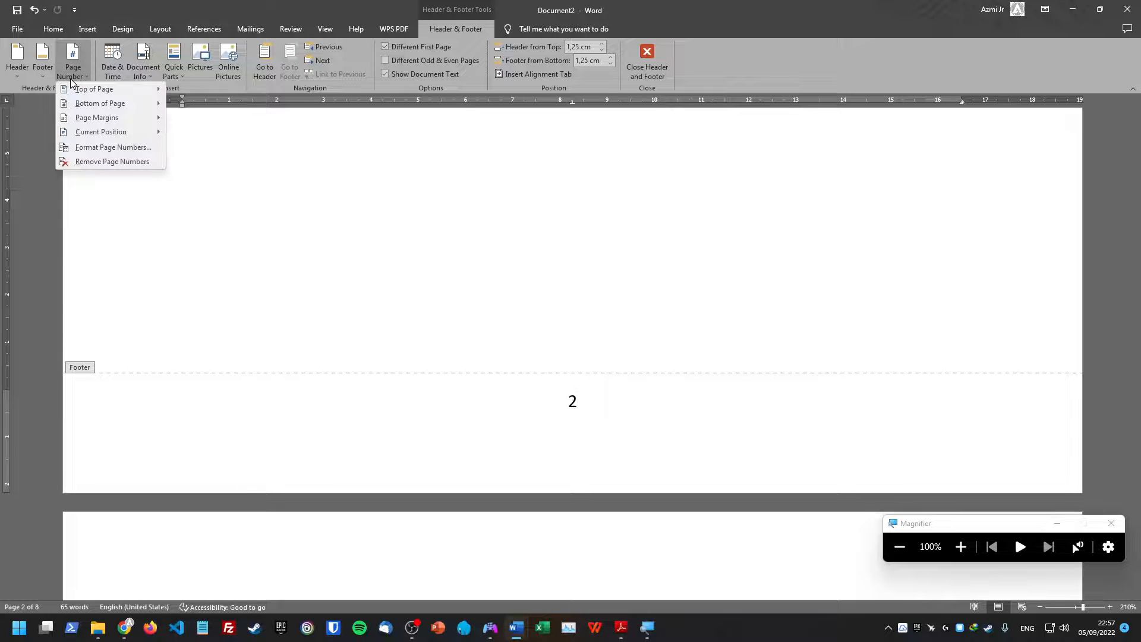
key("super+plus")
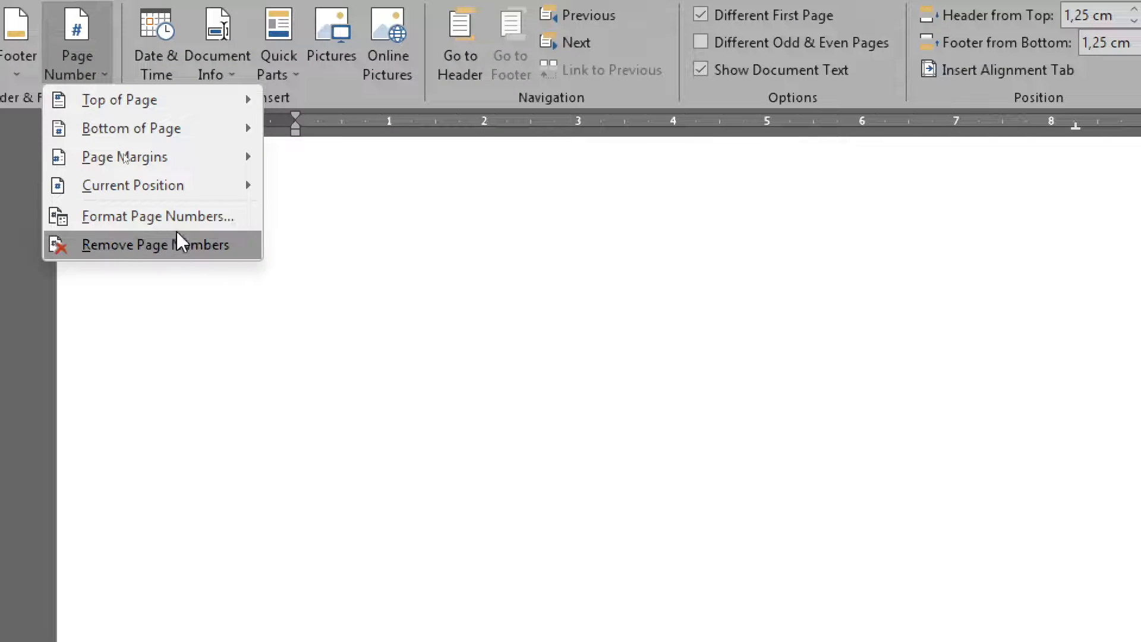
left_click(129, 153)
left_click_drag(1064, 376, 606, 199)
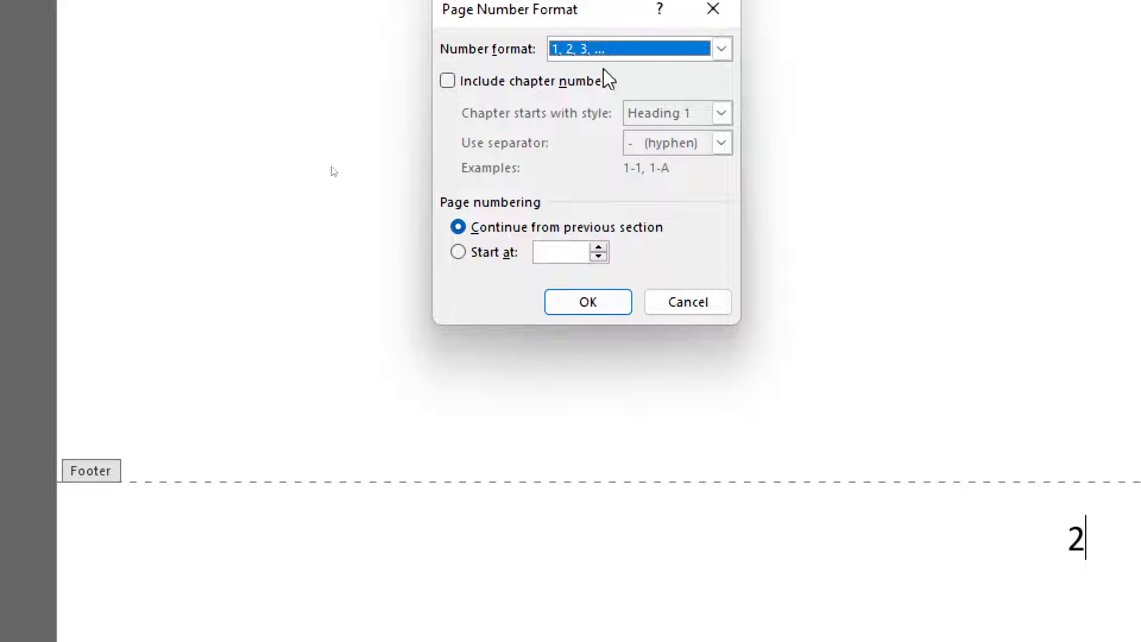
left_click_drag(504, 26, 566, 127)
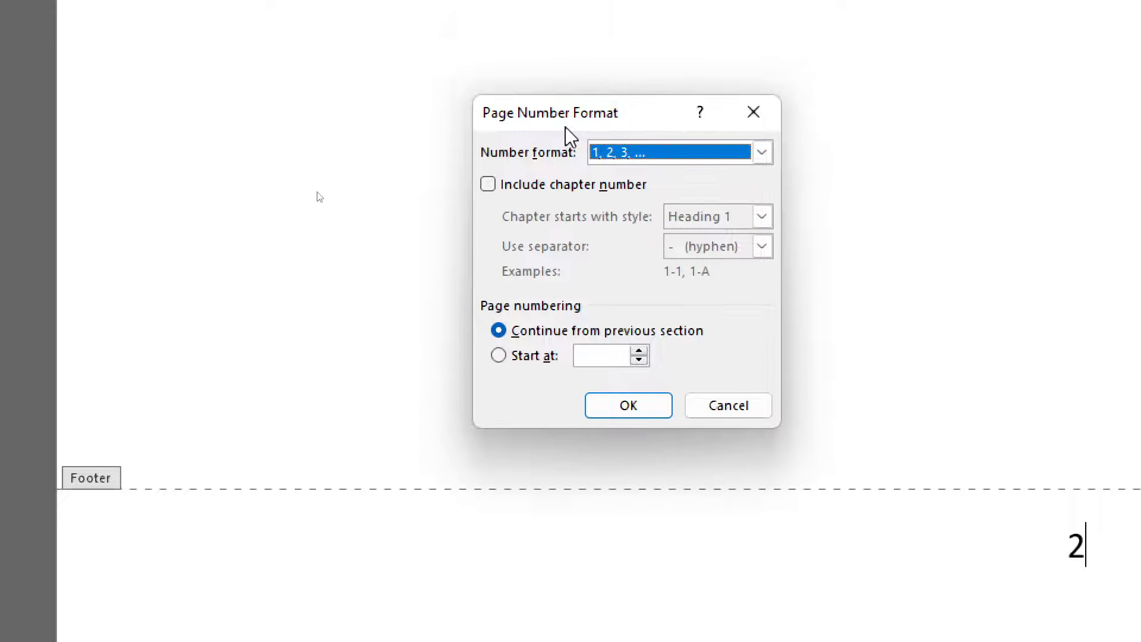
left_click(659, 155)
left_click(764, 232)
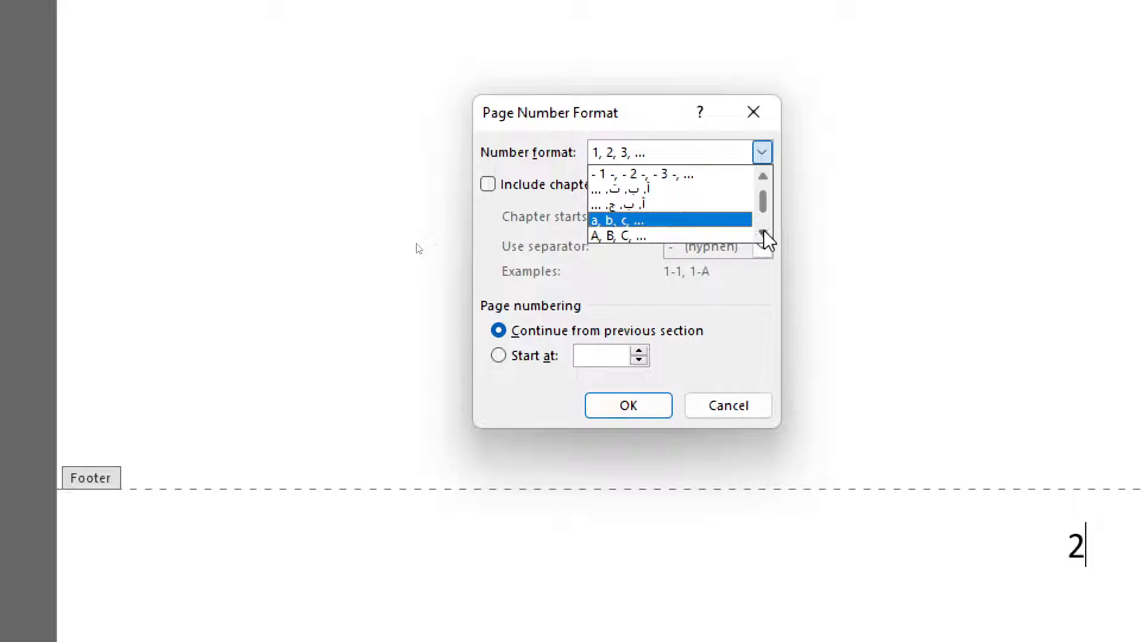
left_click(763, 232)
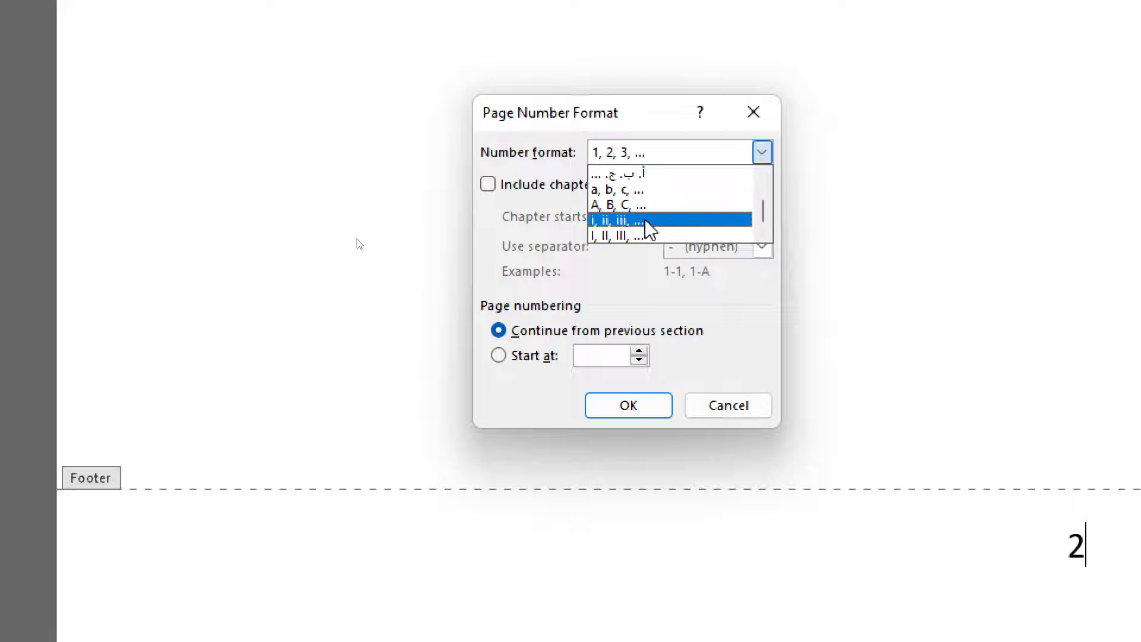
left_click(647, 221)
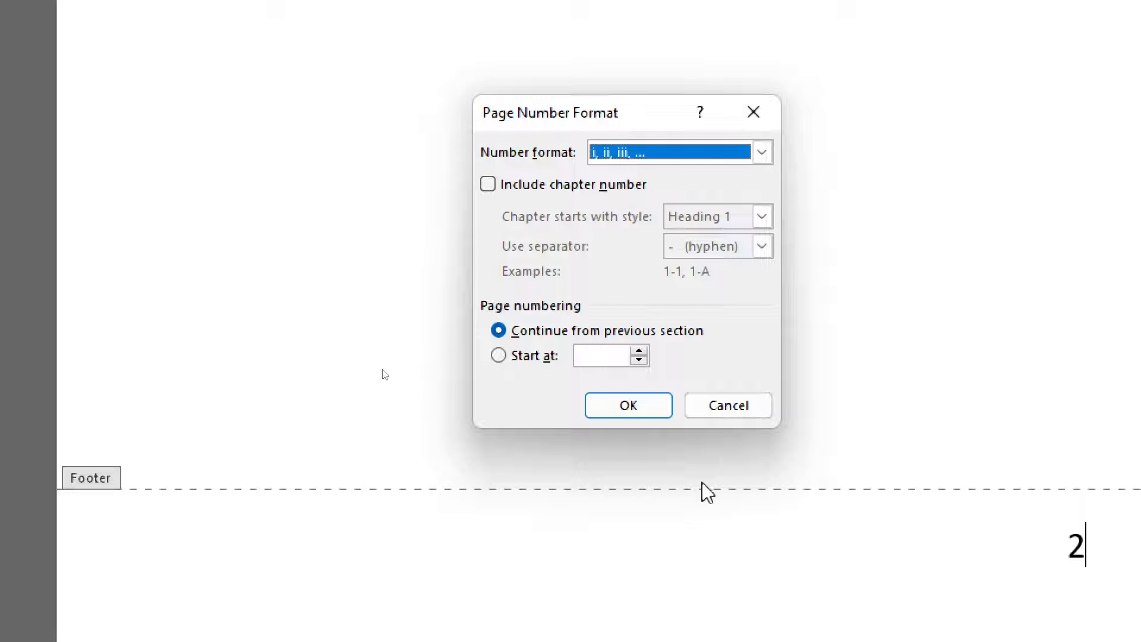
left_click(621, 407)
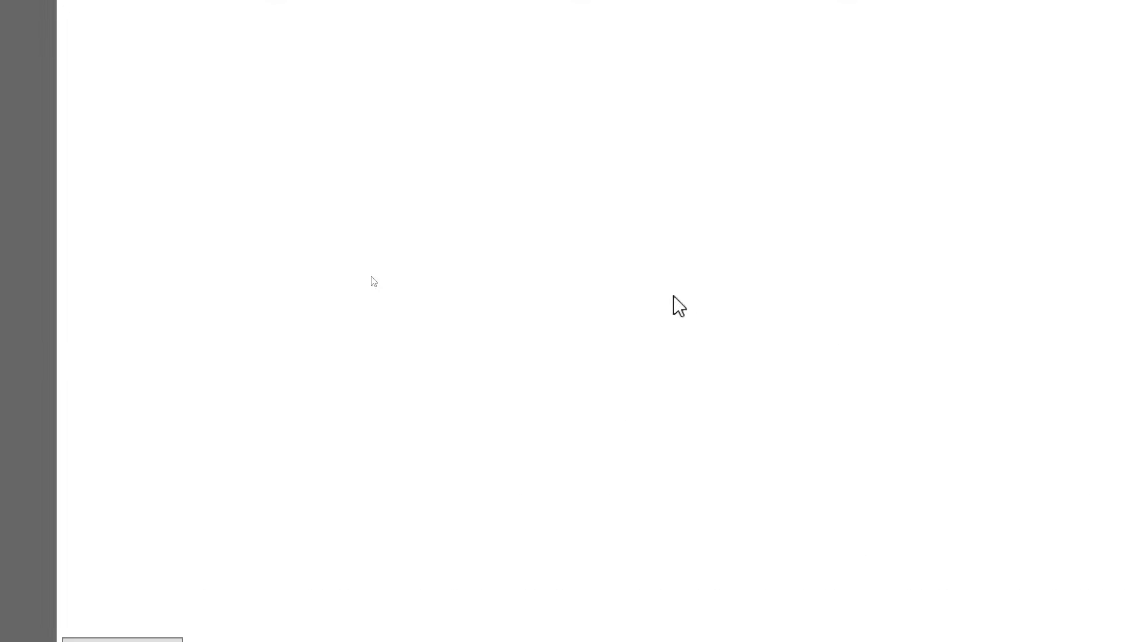
key("super+minus")
key("super+minus")
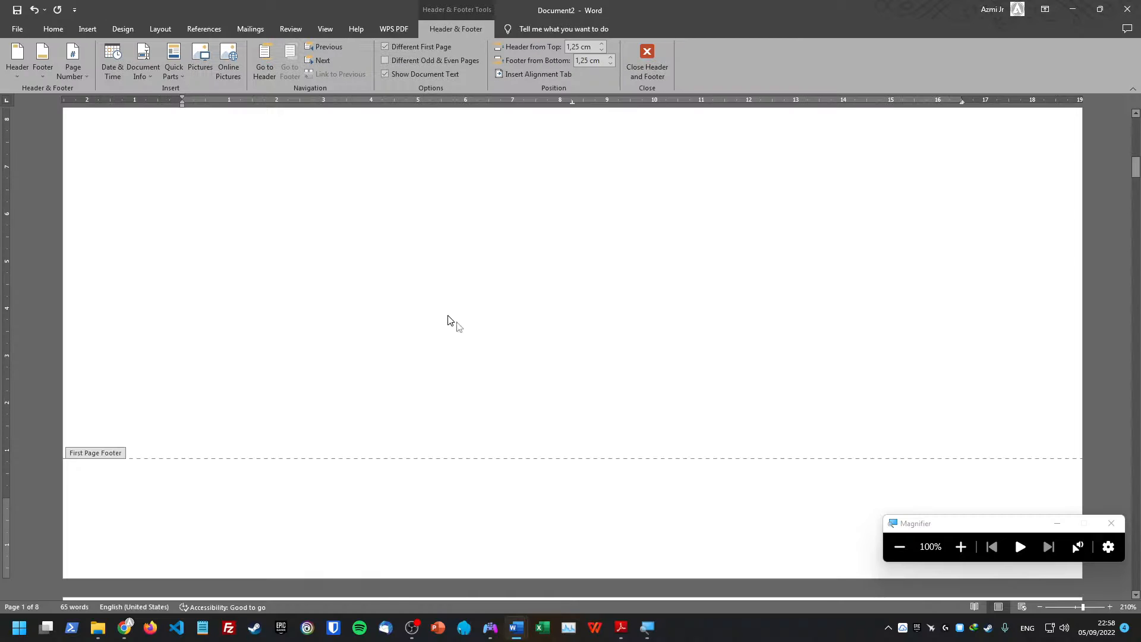
Check the footer page numbers from the cover page through the DAFTAR ISI page.
scroll(448, 321, "down", 3)
scroll(463, 331, "down", 15)
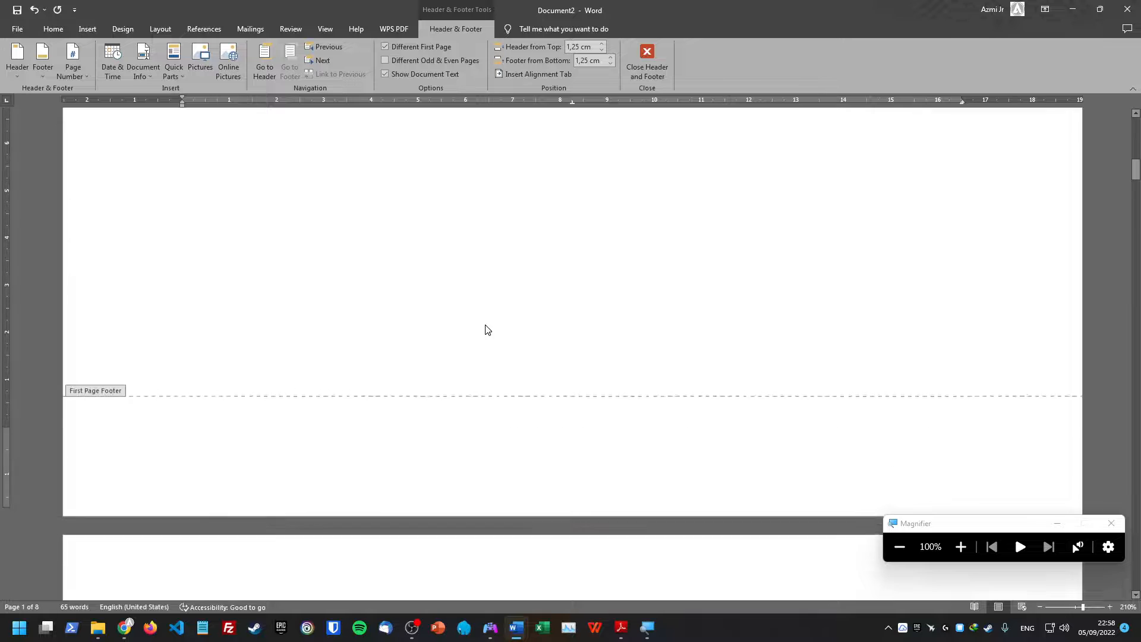
scroll(486, 329, "down", 15)
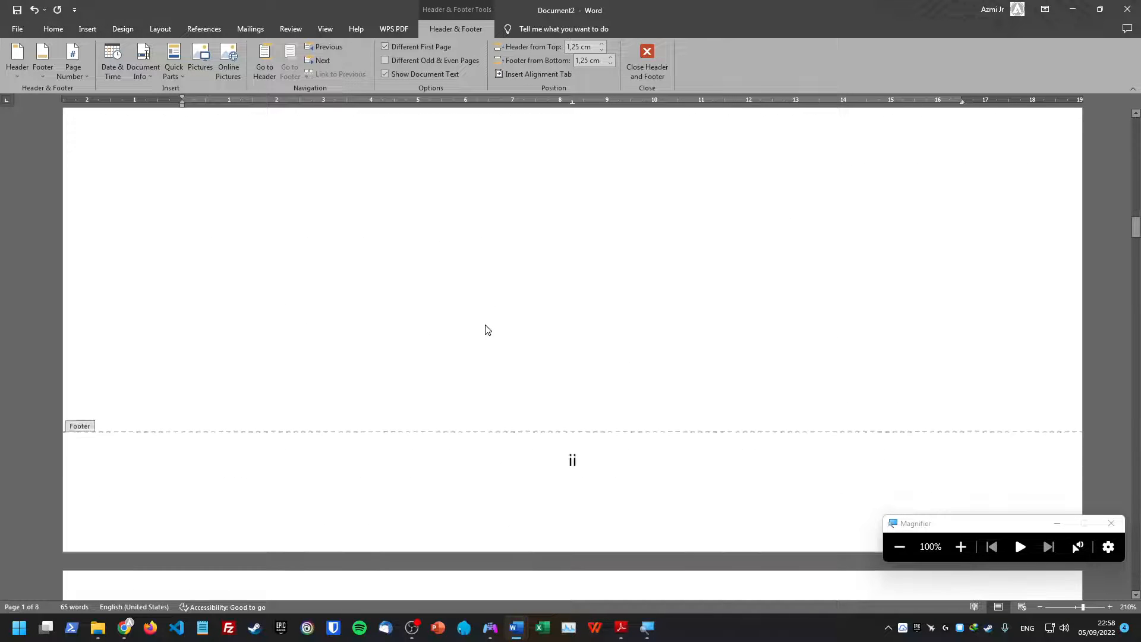
scroll(583, 396, "down", 18)
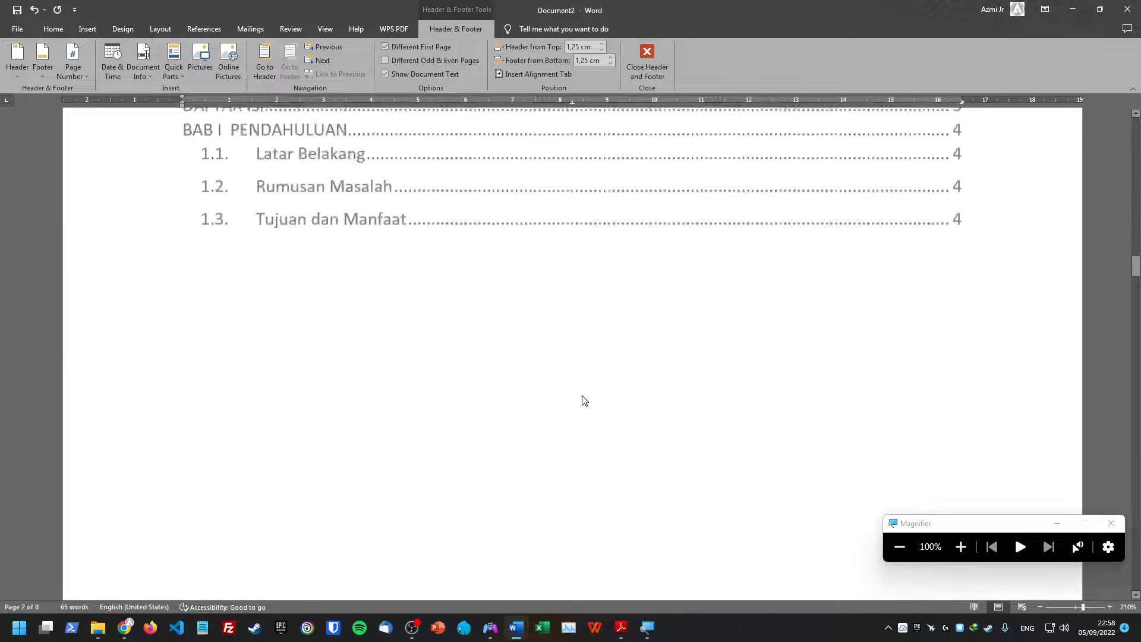
scroll(584, 400, "up", 4)
scroll(583, 398, "down", 14)
scroll(575, 280, "up", 15)
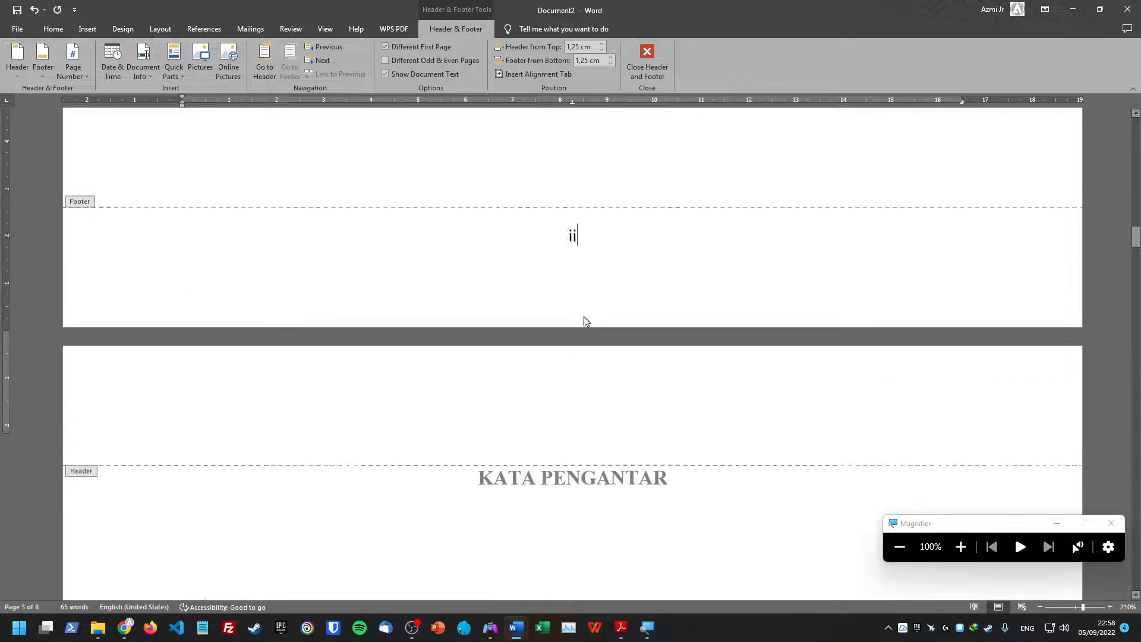
scroll(585, 321, "down", 10)
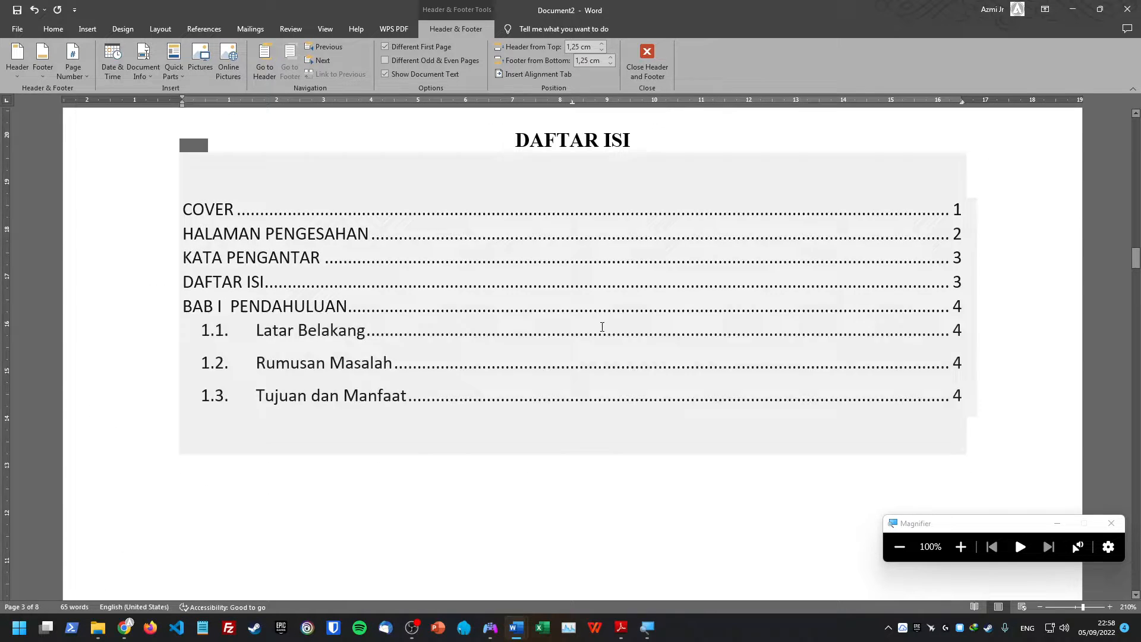
Leave footer editing and update the entire DAFTAR ISI table of contents.
double_click(602, 326)
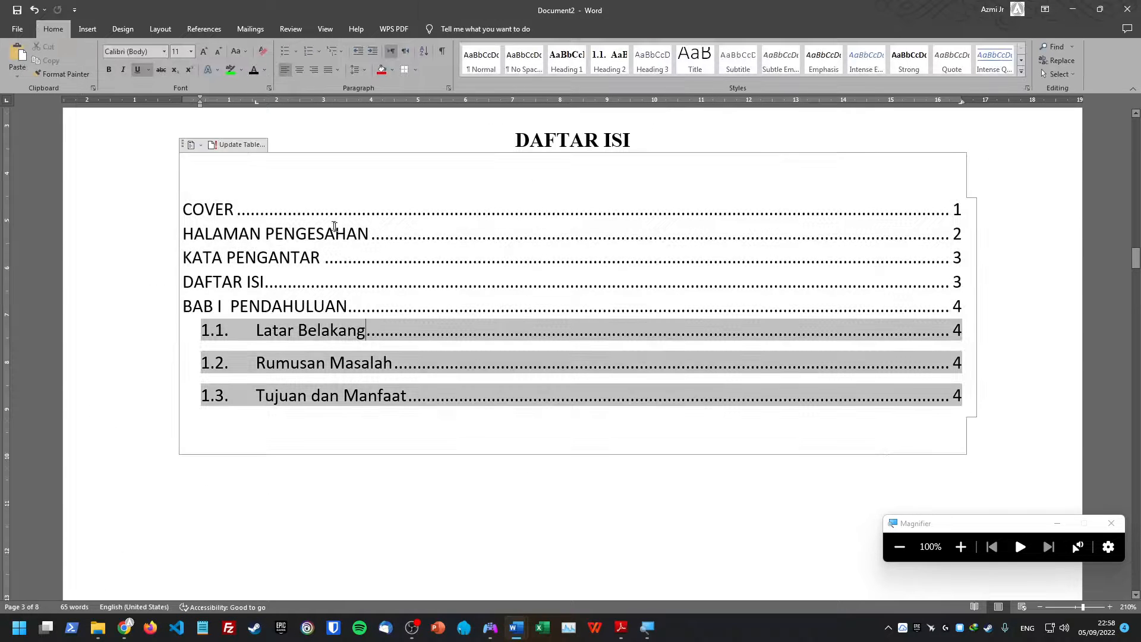
left_click(237, 145)
left_click(506, 310)
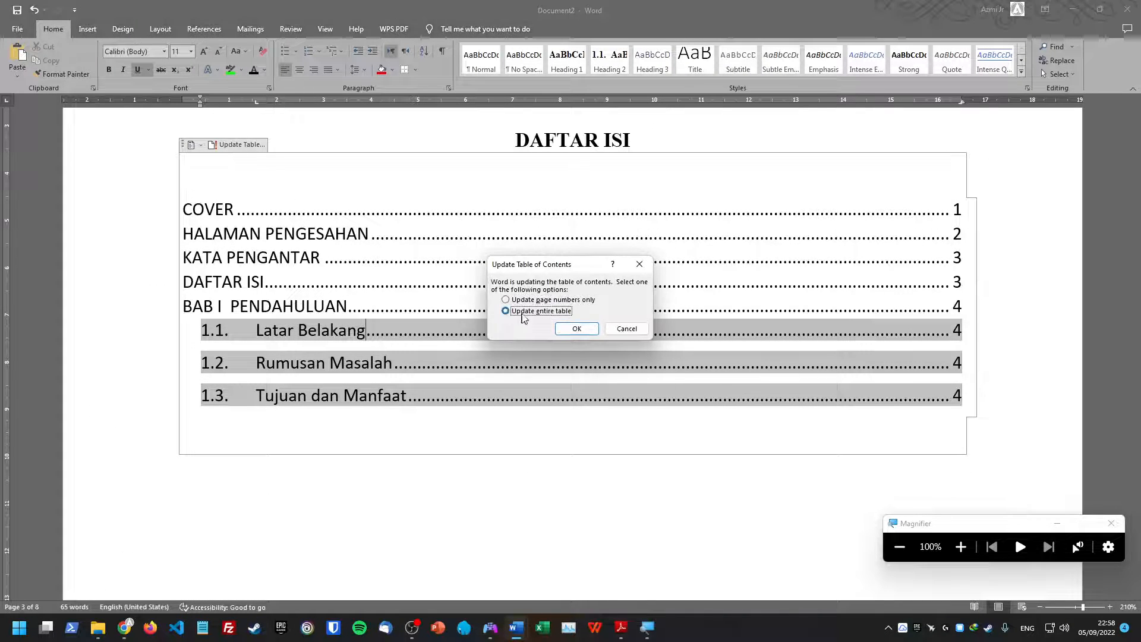
left_click(575, 328)
left_click(945, 246)
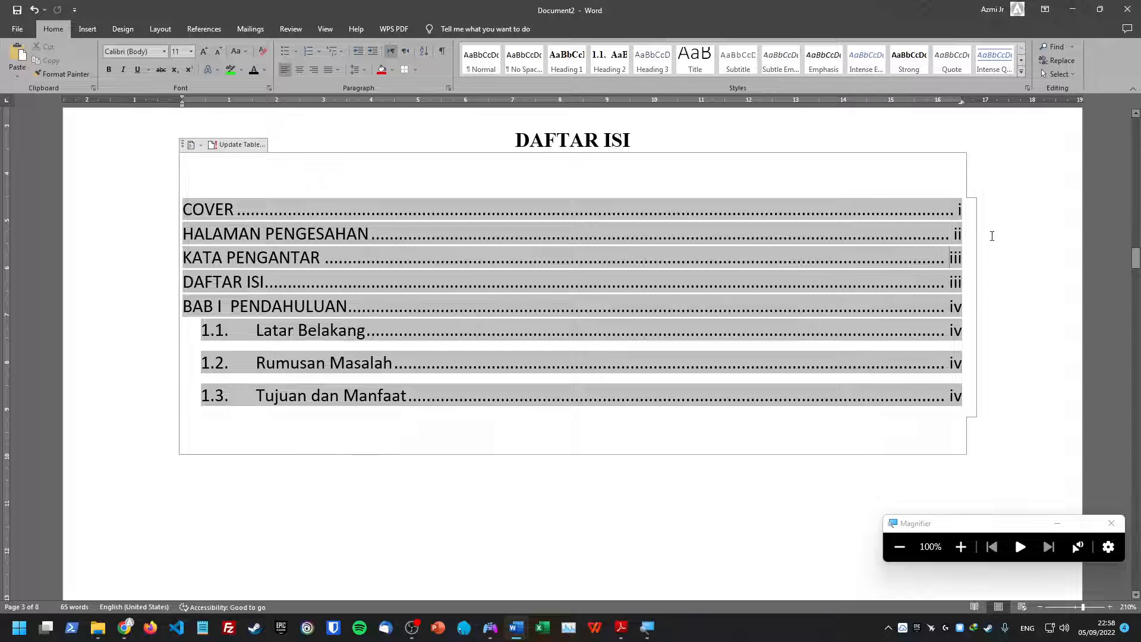
left_click(919, 171)
left_click(696, 515)
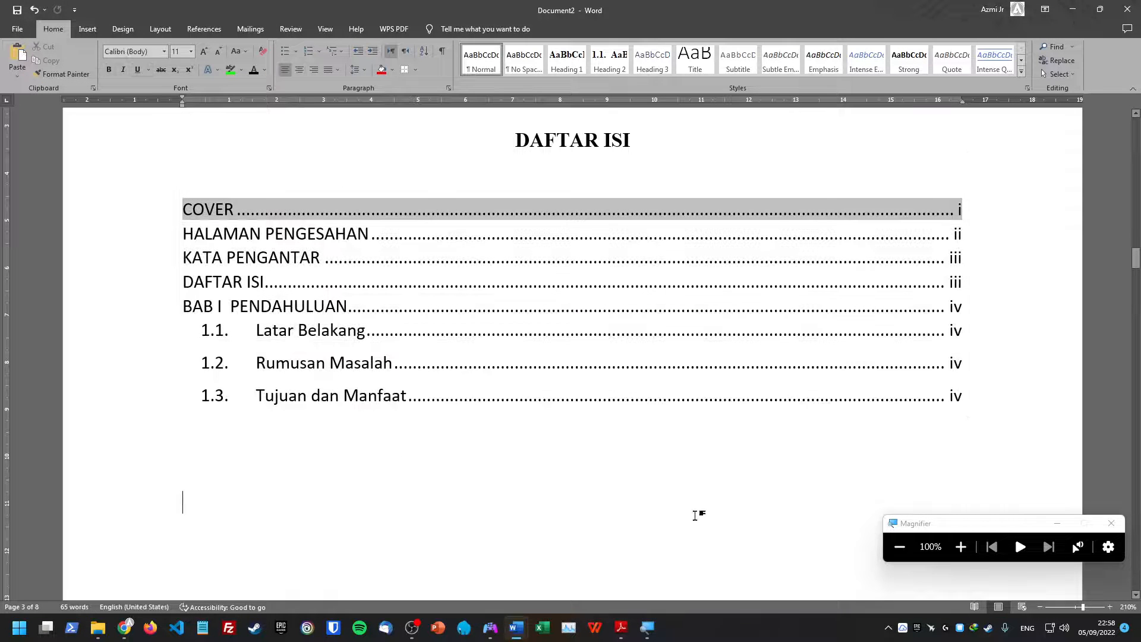
Examine the footer page numbers and numbered headings on the BAB I PENDAHULUAN pages.
scroll(697, 514, "down", 10)
scroll(698, 511, "down", 10)
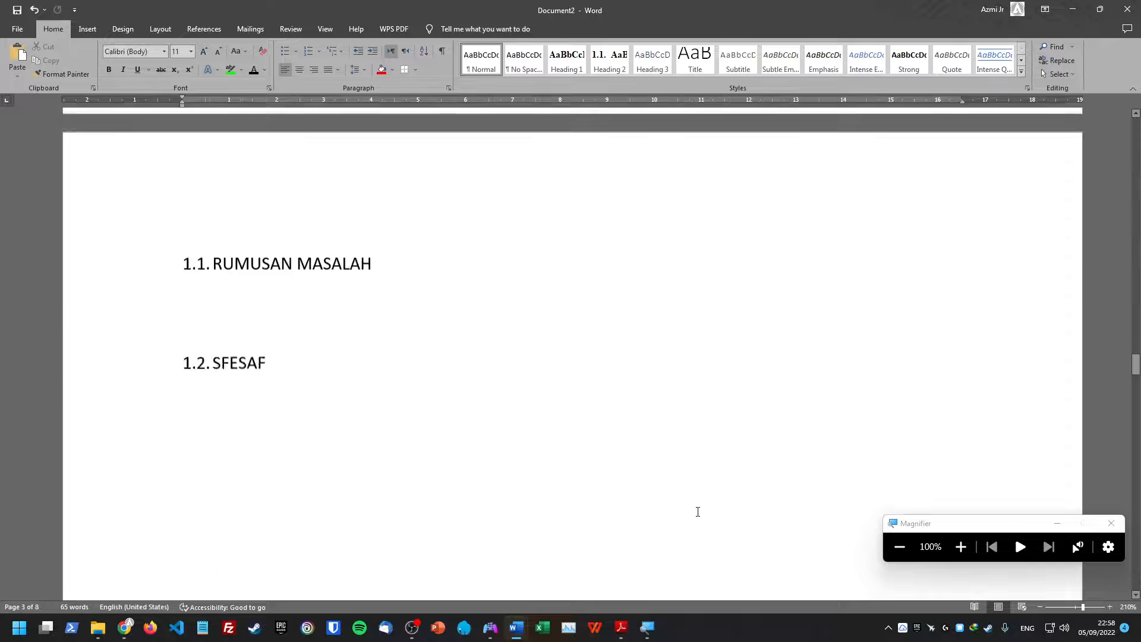
scroll(697, 510, "up", 15)
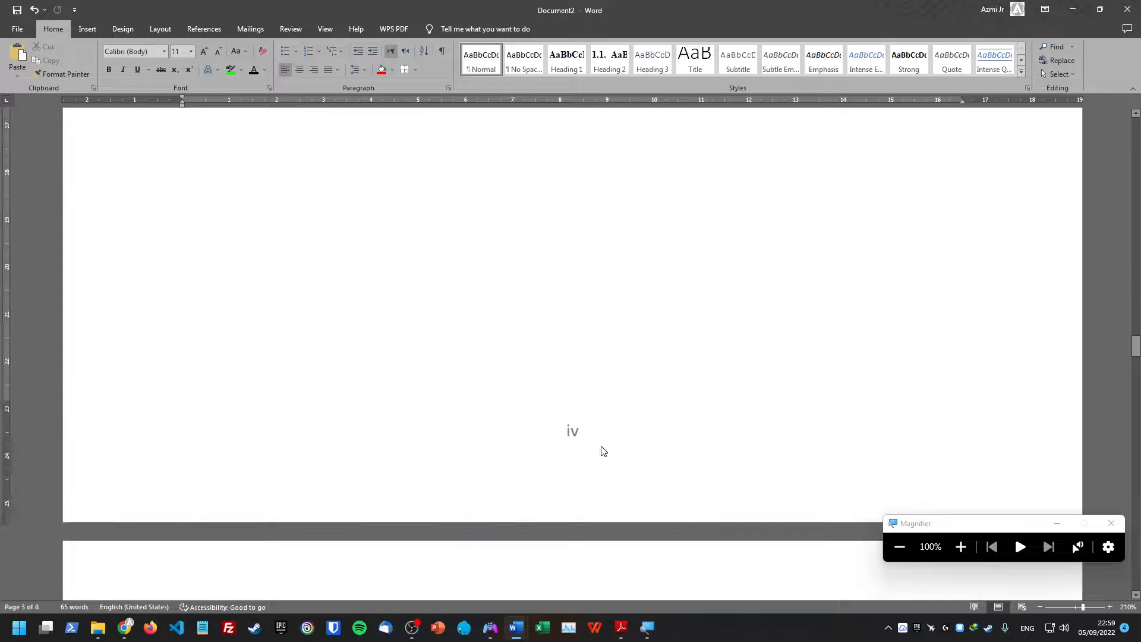
scroll(590, 444, "up", 15)
scroll(591, 443, "down", 15)
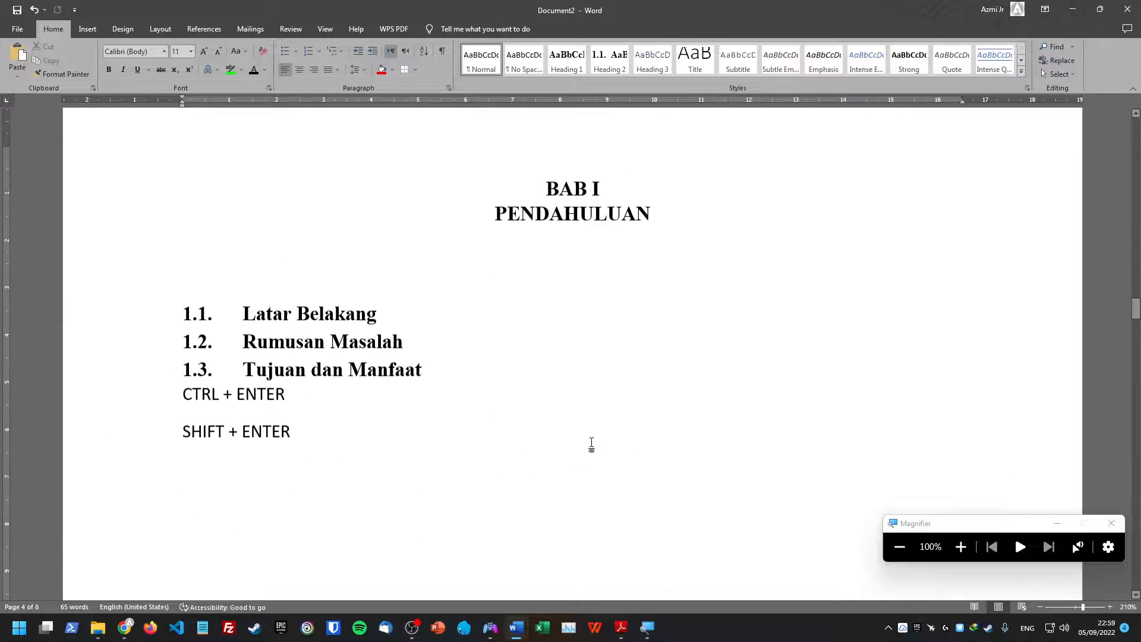
mouse_move(216, 291)
left_mouse_down()
mouse_move(189, 289)
mouse_move(200, 285)
left_mouse_up()
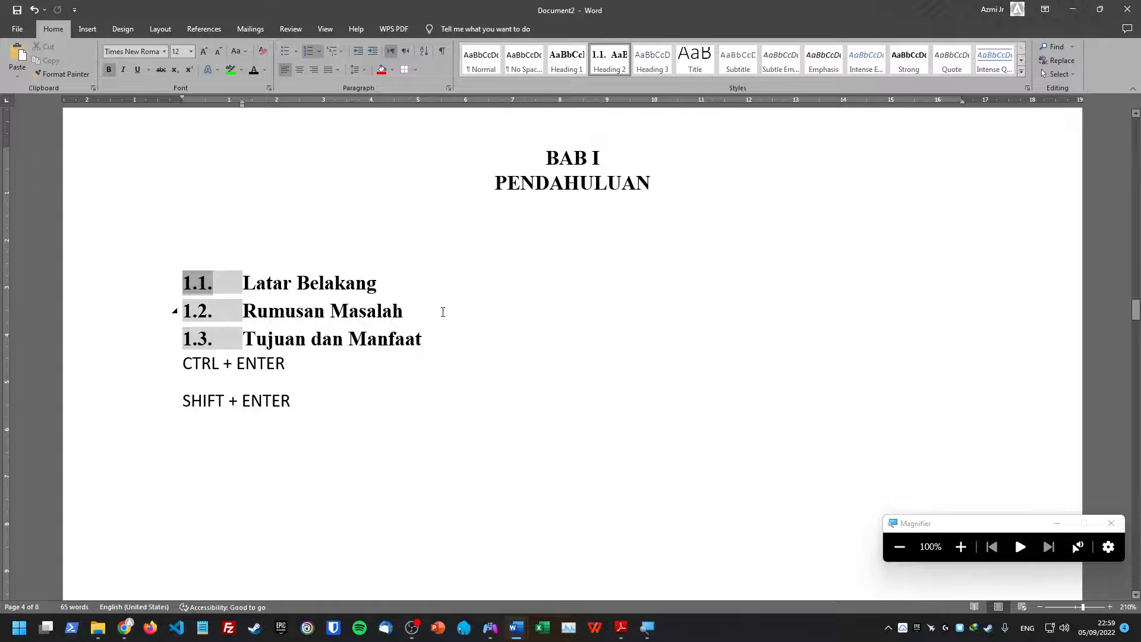
left_click(519, 311)
scroll(523, 321, "up", 3)
Remove the page break before the BAB I PENDAHULUAN heading and reset the heading to left-aligned Normal style.
triple_click(529, 337)
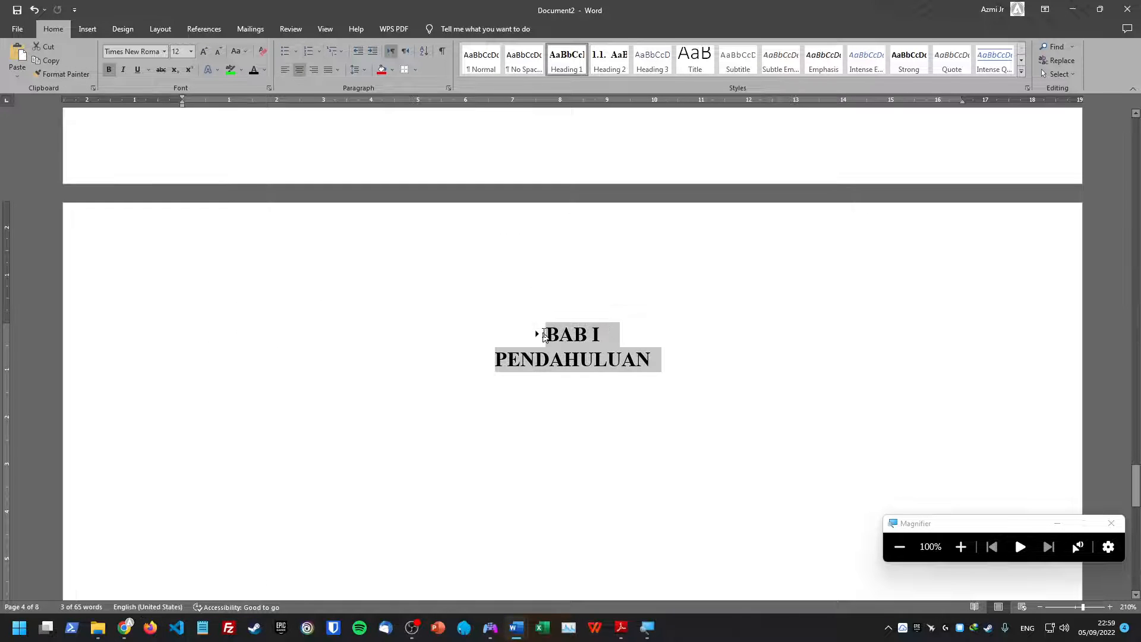
left_click(545, 334)
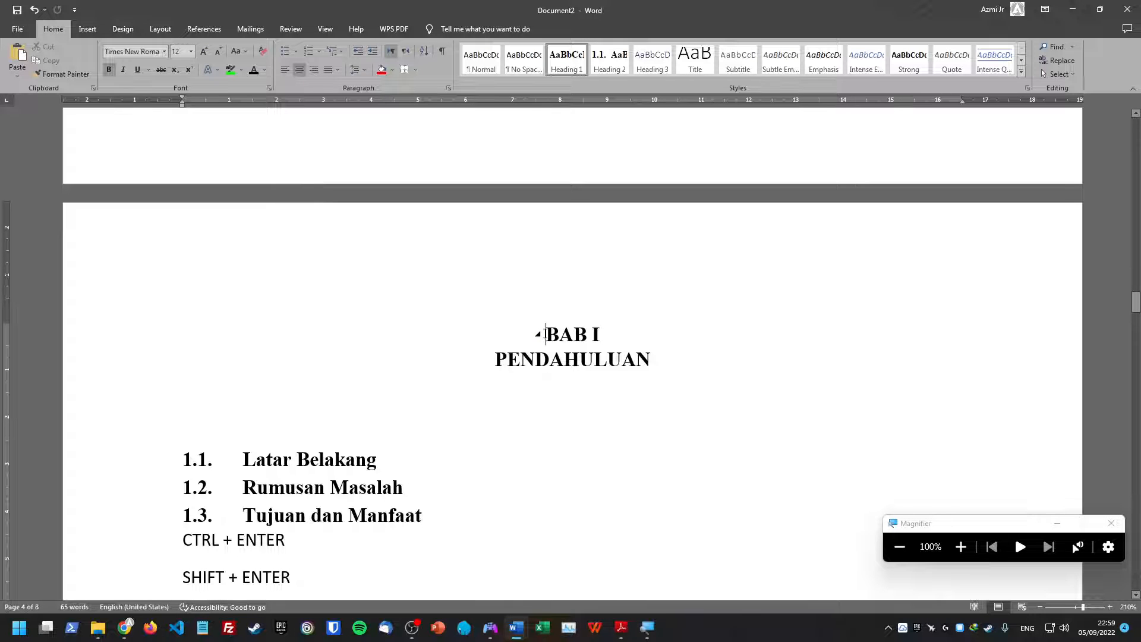
key("ctrl+l")
key("ctrl+shift+n")
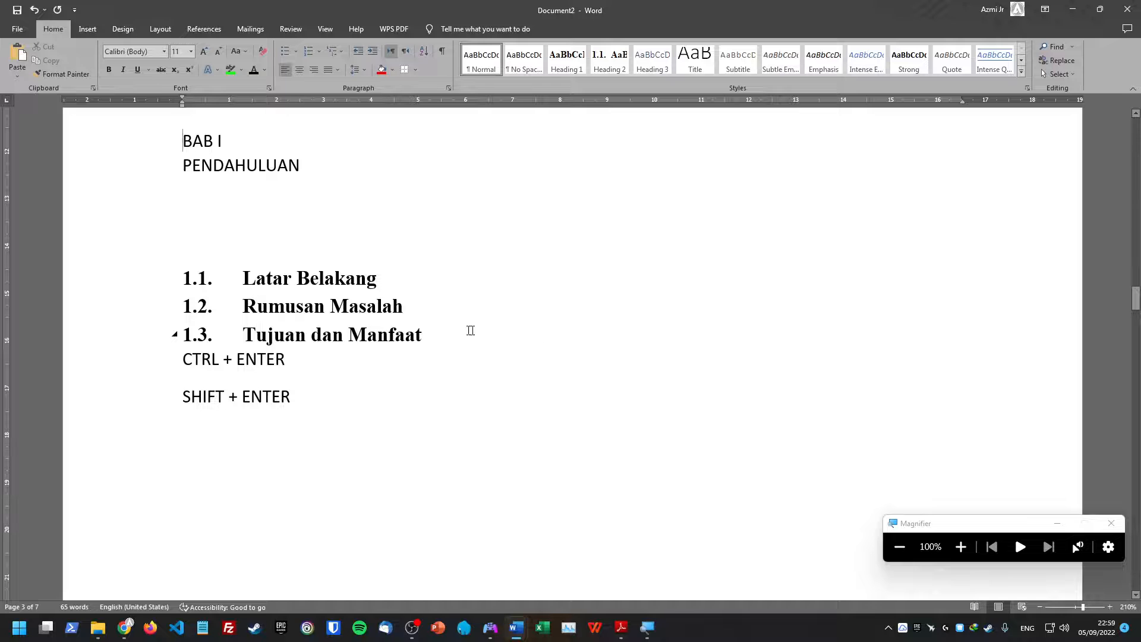
Try an ordinary page break before BAB I PENDAHULUAN, and remove it again.
scroll(382, 346, "up", 5)
scroll(400, 350, "down", 8)
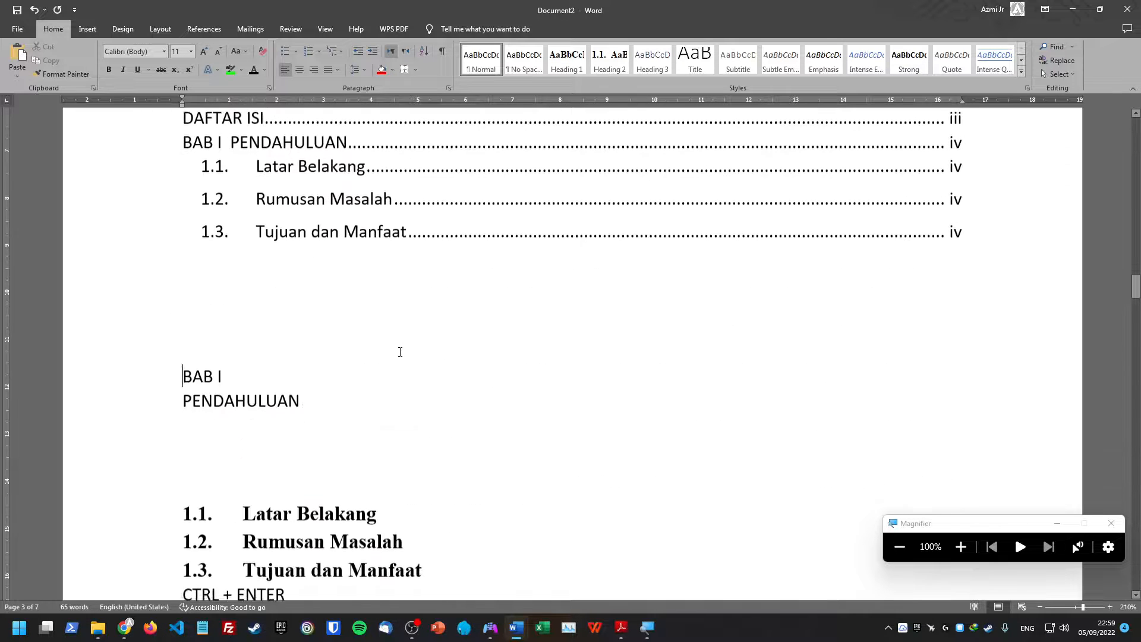
scroll(400, 351, "up", 4)
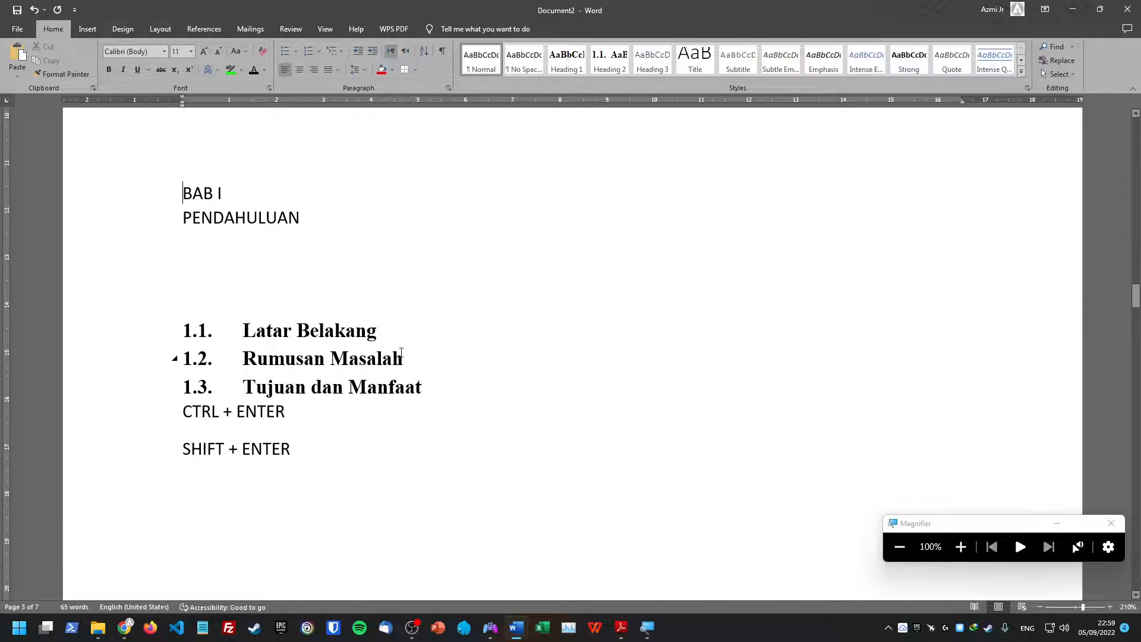
scroll(401, 352, "up", 2)
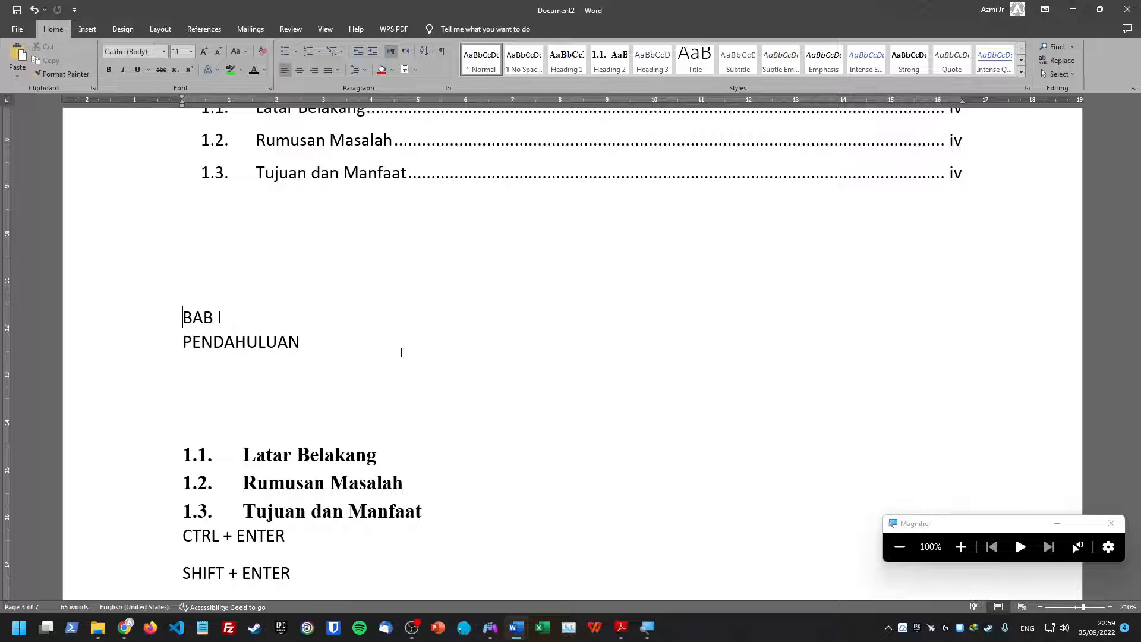
key("ctrl+Return")
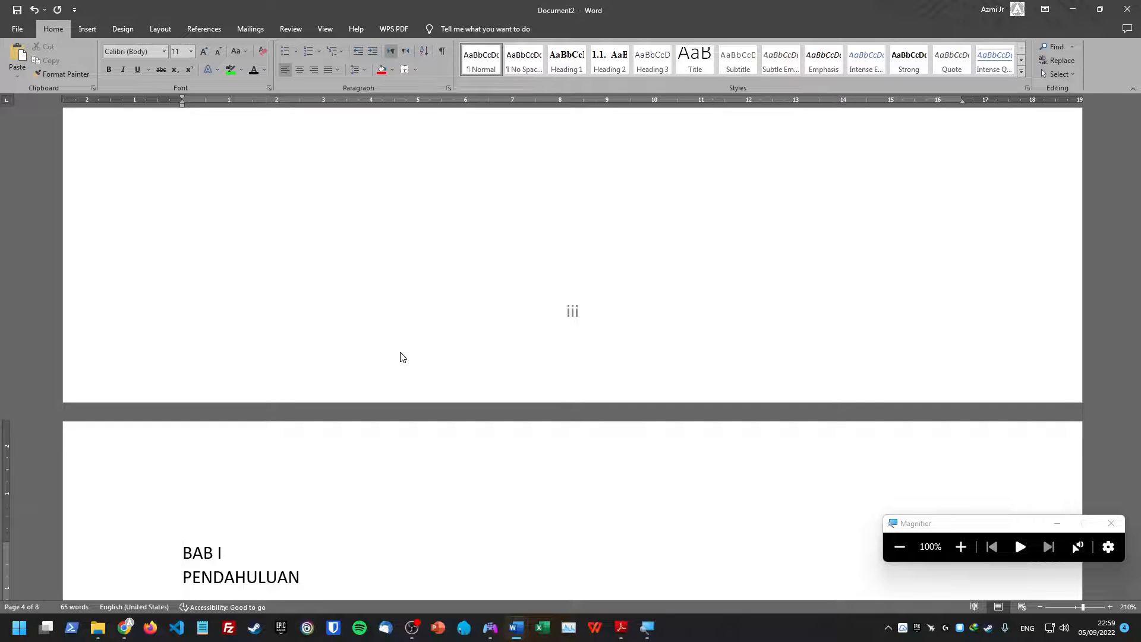
key("BackSpace")
scroll(400, 353, "up", 3)
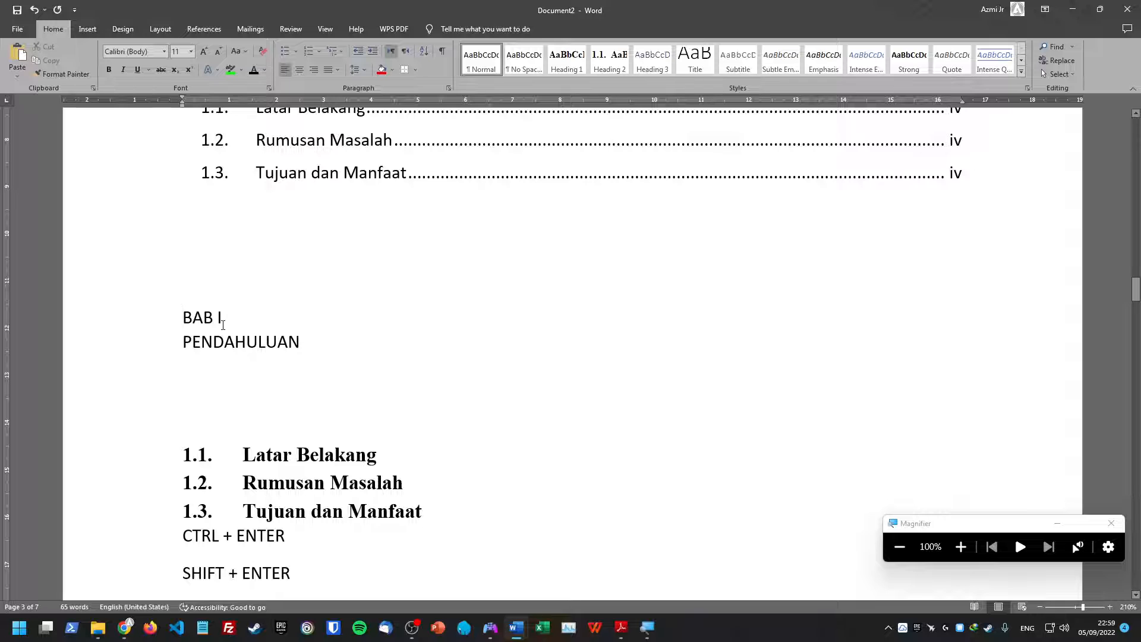
Insert a Next Page section break before BAB I PENDAHULUAN.
key("super+plus")
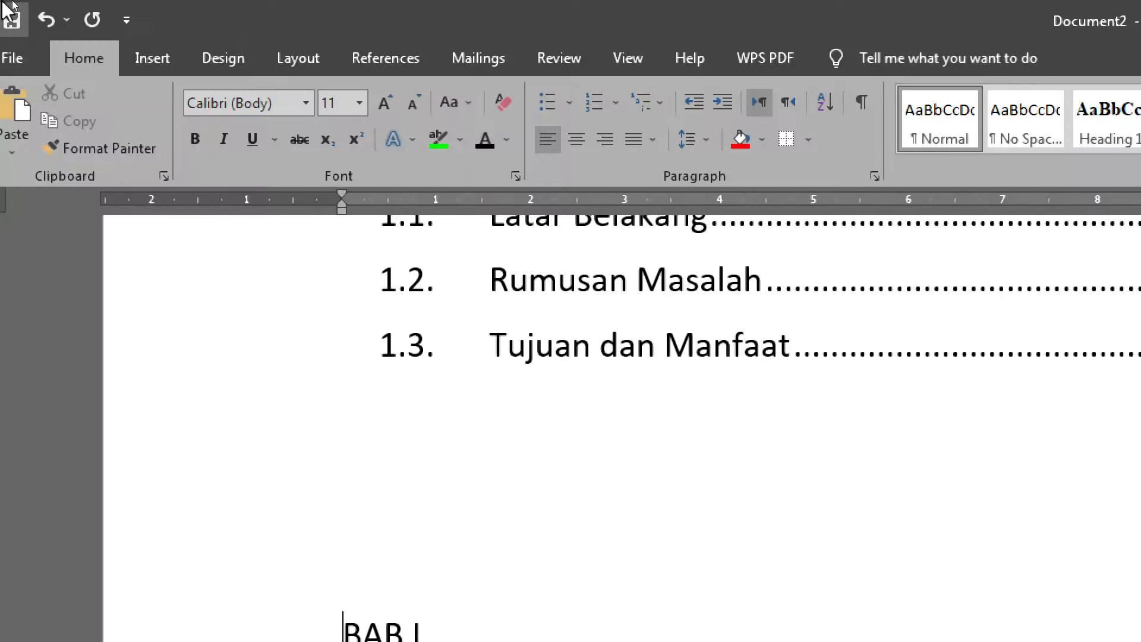
left_click(87, 29)
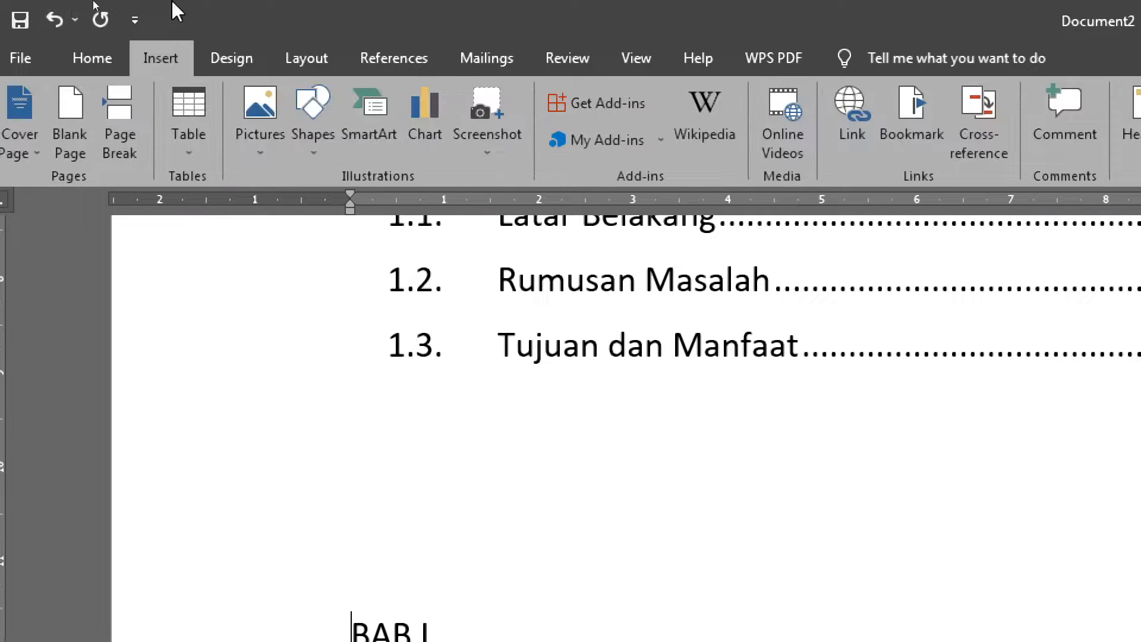
left_click(297, 59)
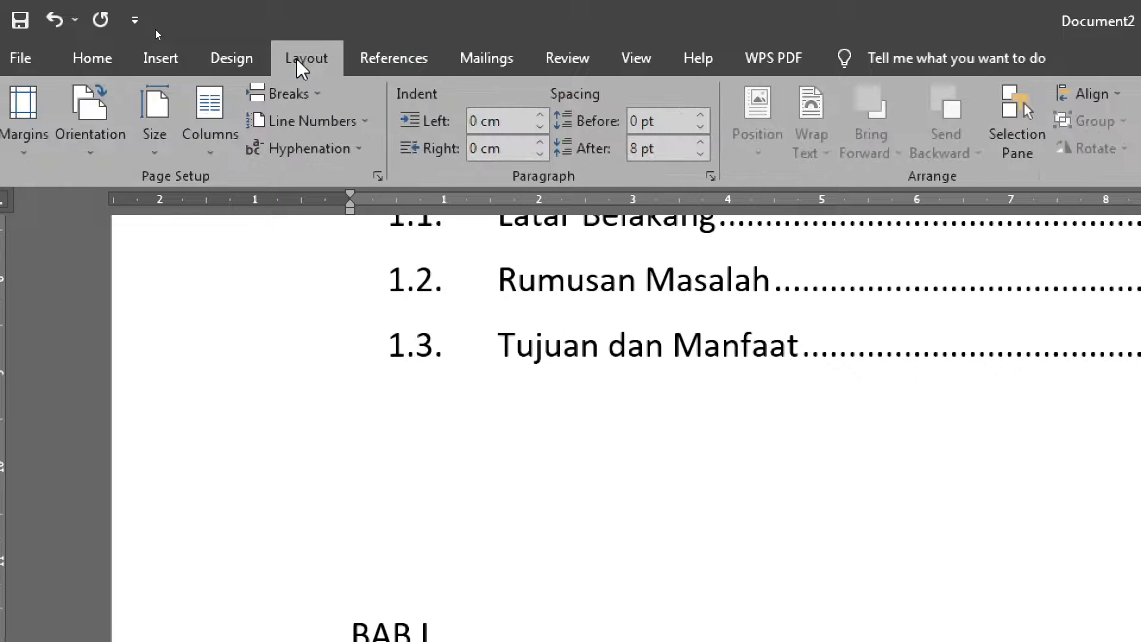
left_click(301, 90)
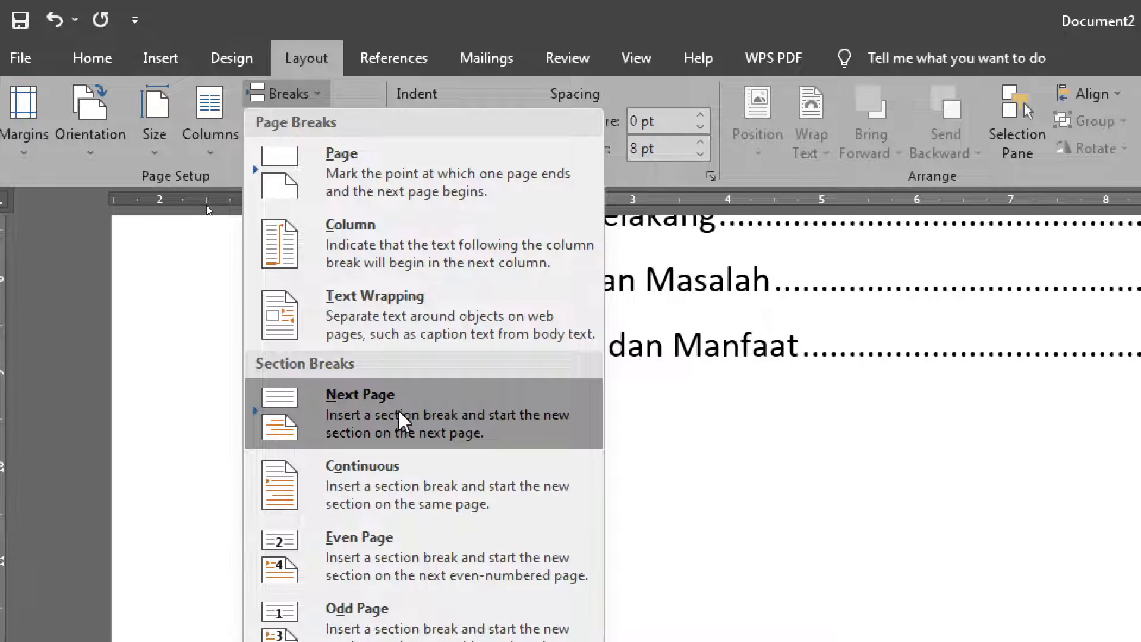
left_click(440, 404)
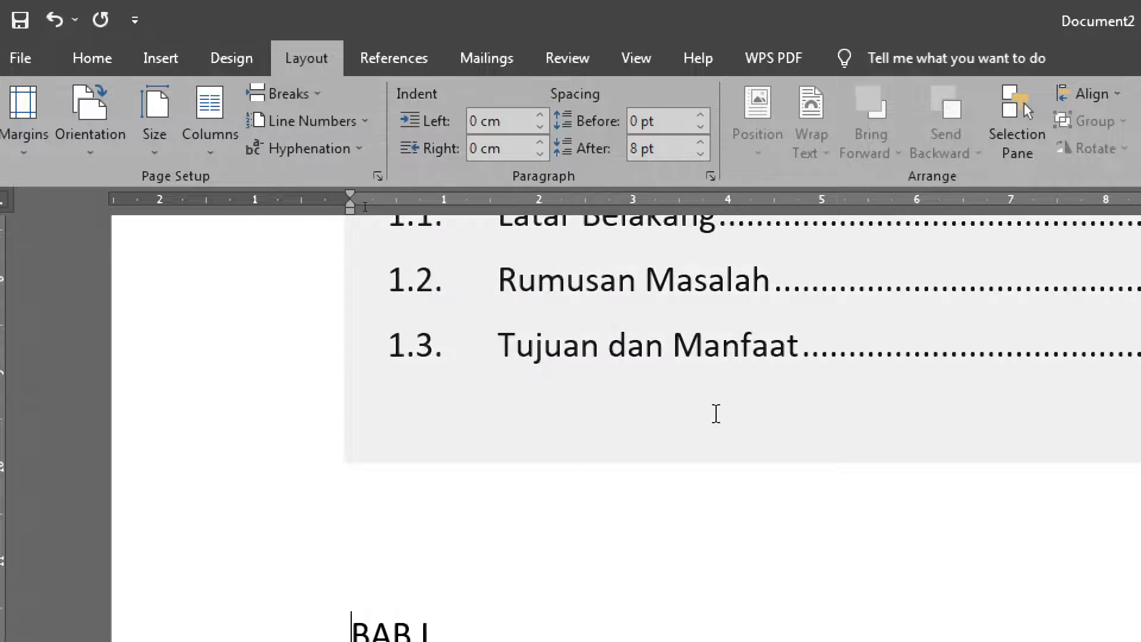
Start BAB I PENDAHULUAN on a new page in its own section with a Next Page section break.
scroll(716, 413, "down", 2)
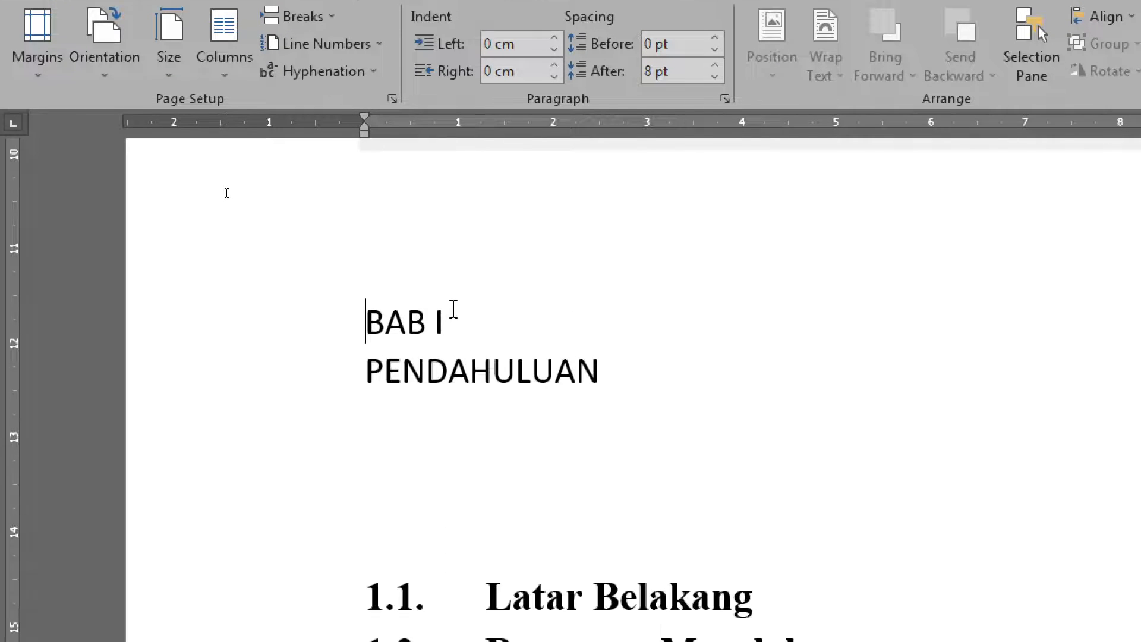
scroll(444, 386, "up", 2)
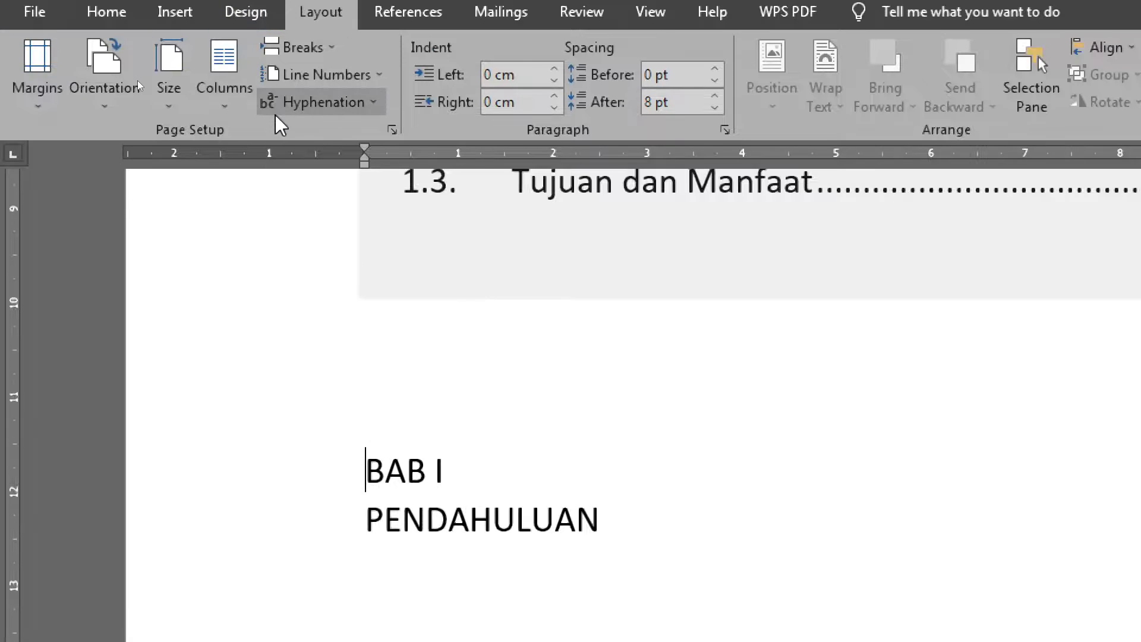
left_click(309, 48)
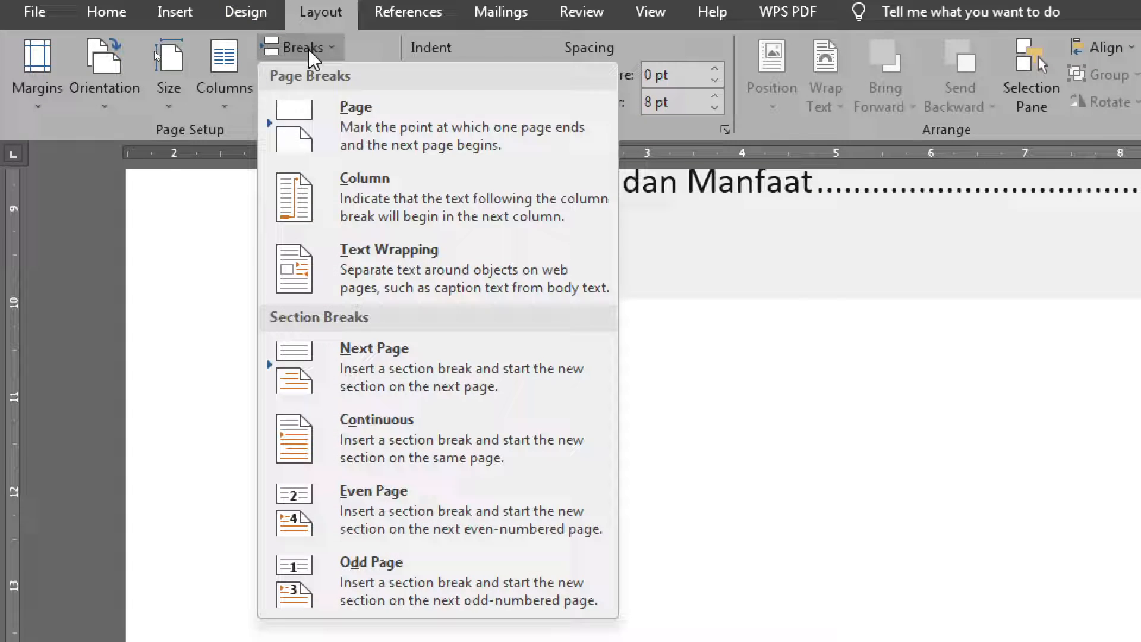
left_click(356, 366)
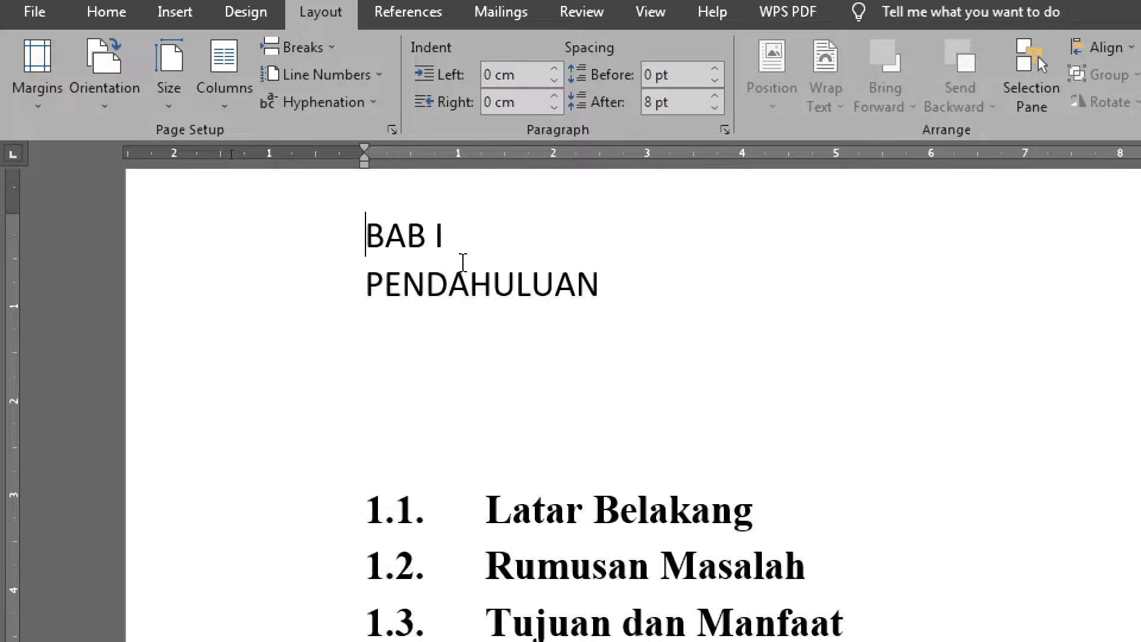
Remove the page break and list number before RUMUSAN MASALAH so it follows the SHIFT + ENTER line.
key("super+minus")
scroll(373, 275, "down", 15)
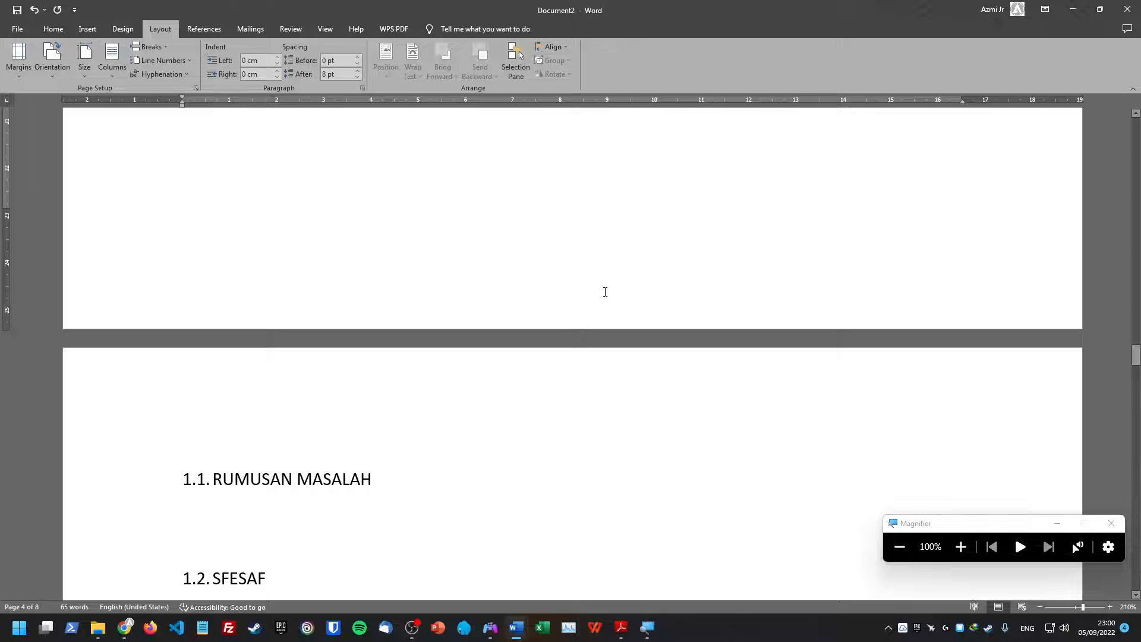
scroll(604, 291, "down", 15)
scroll(606, 295, "up", 3)
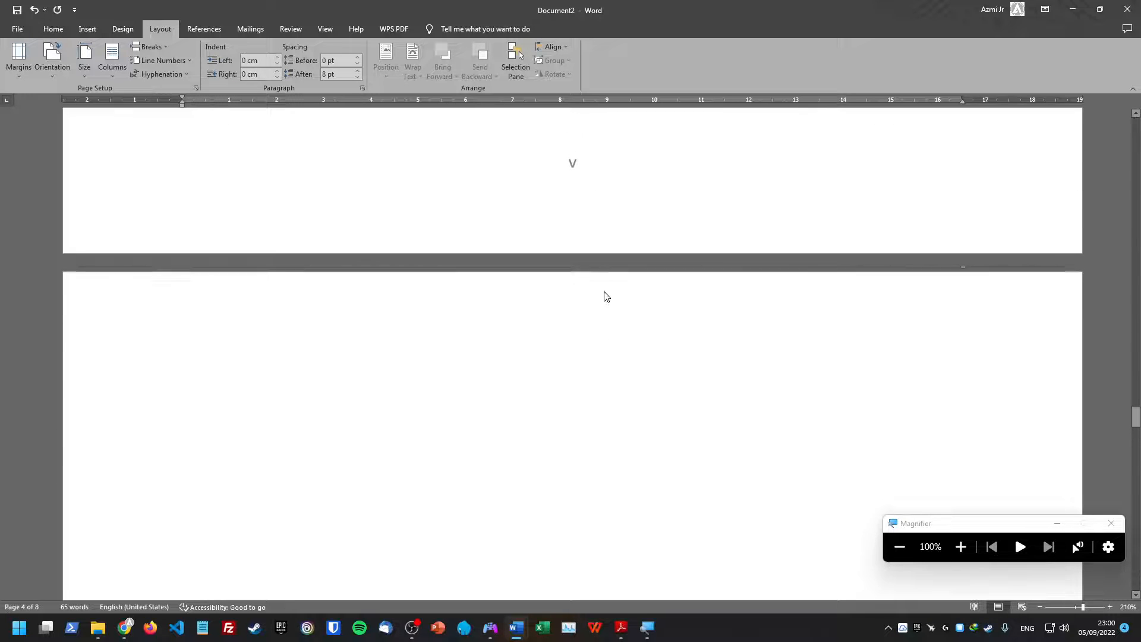
scroll(595, 360, "up", 8)
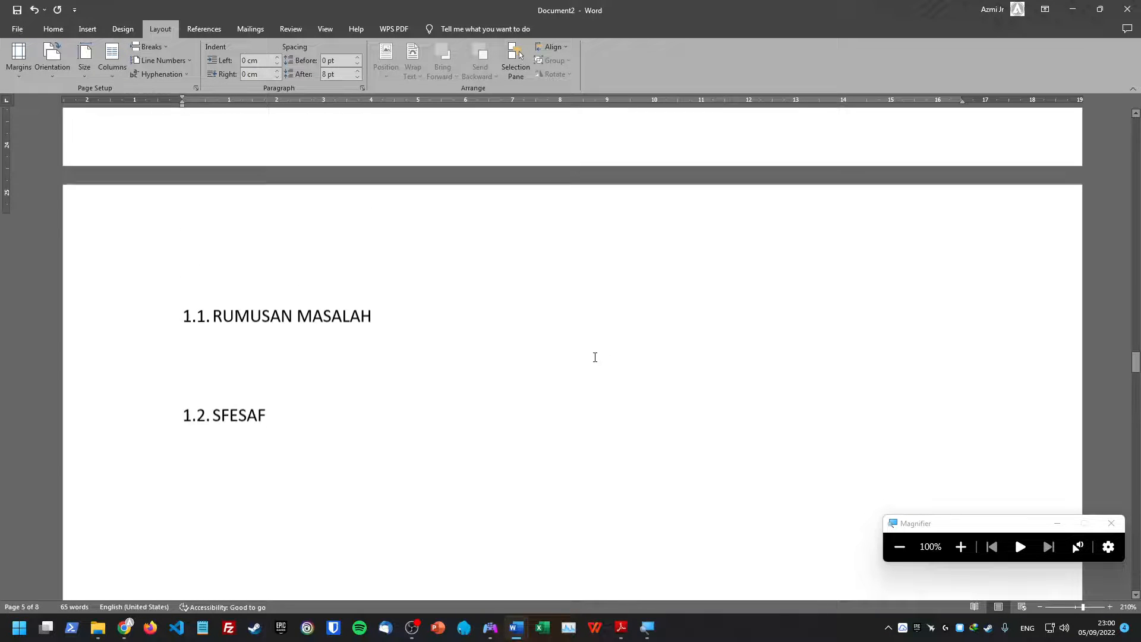
left_click(208, 292)
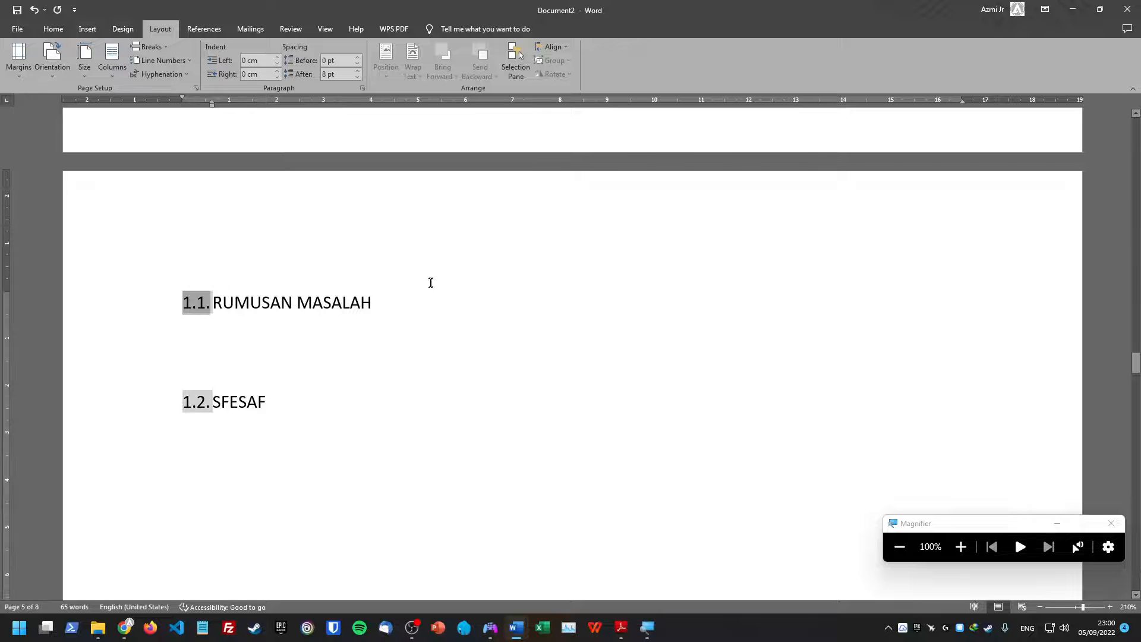
left_click(323, 249)
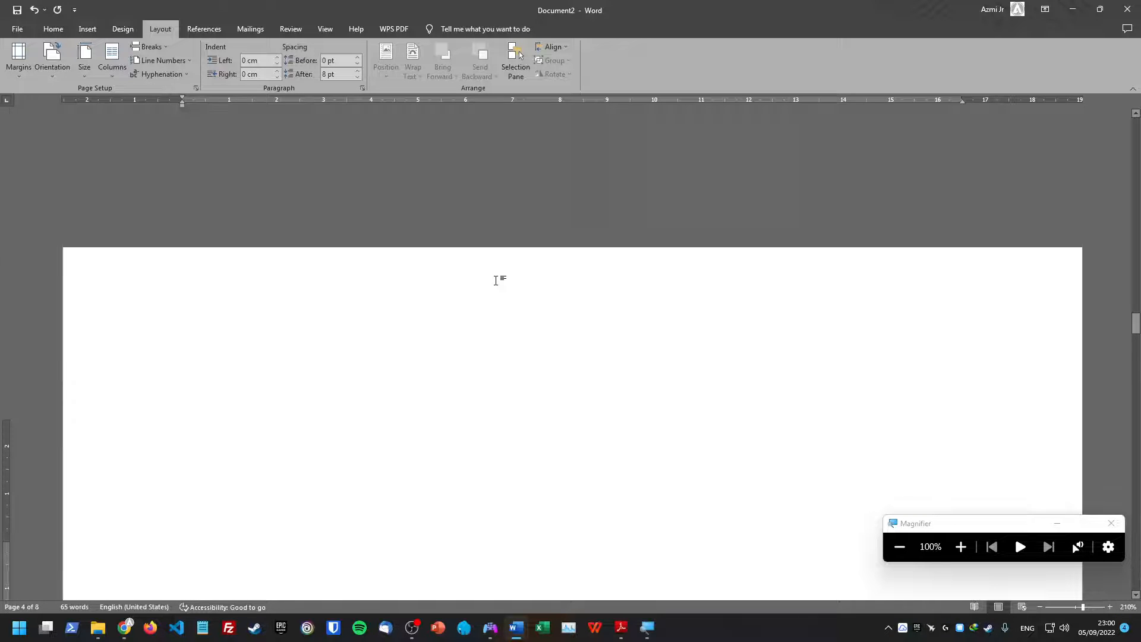
key("BackSpace")
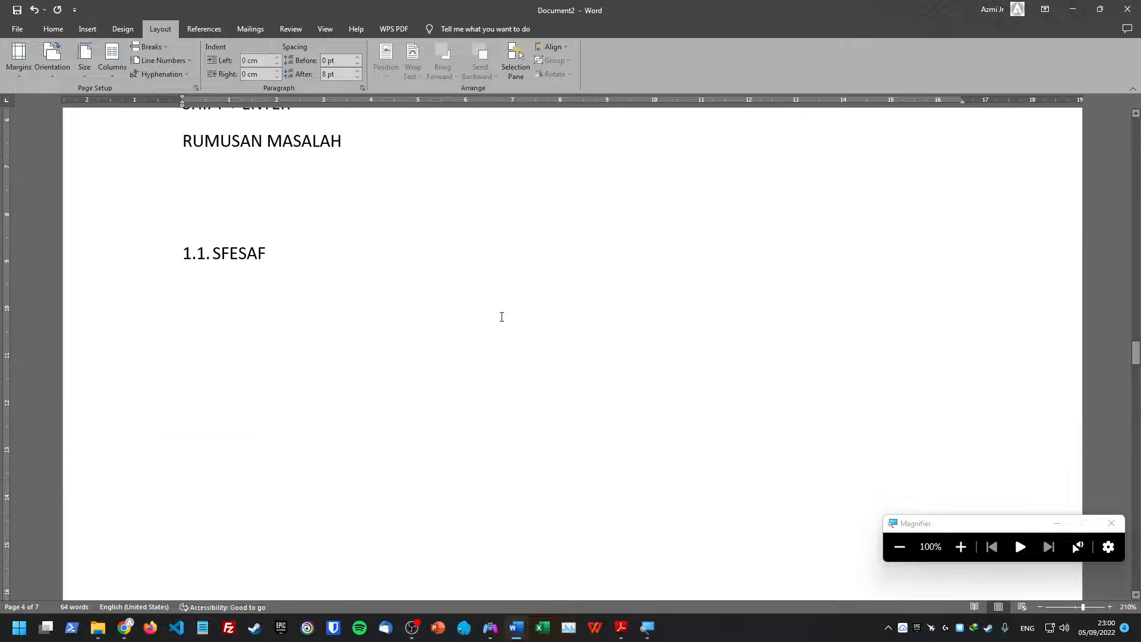
Delete all content after list item 1.1. SFESAF through the end of the document, including the remaining numbered items.
scroll(502, 317, "down", 5)
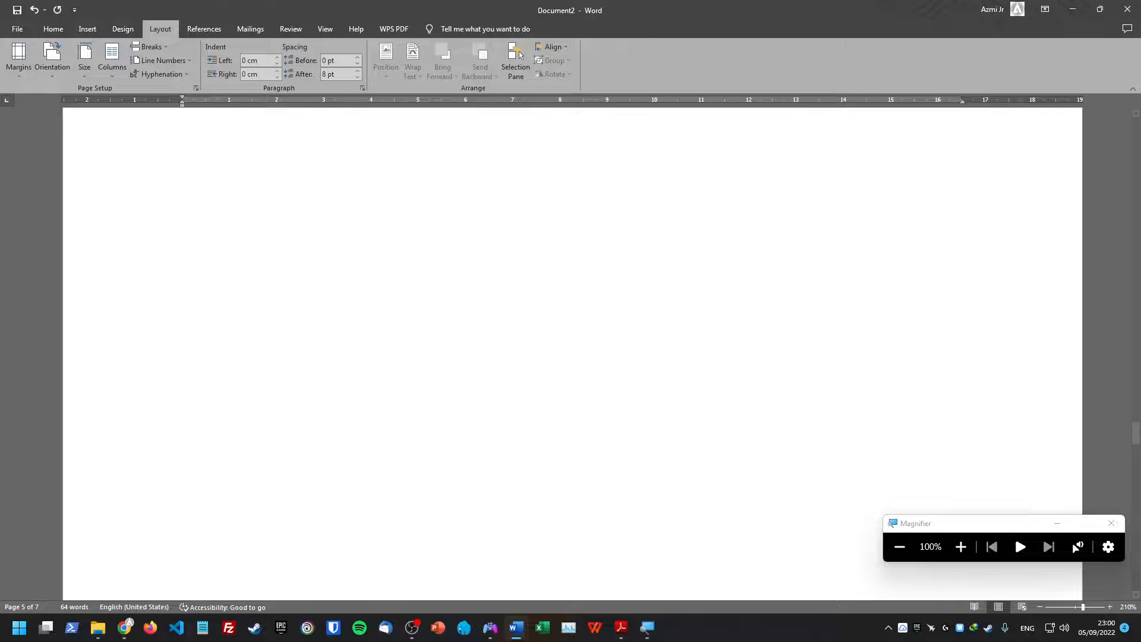
scroll(540, 283, "down", 6)
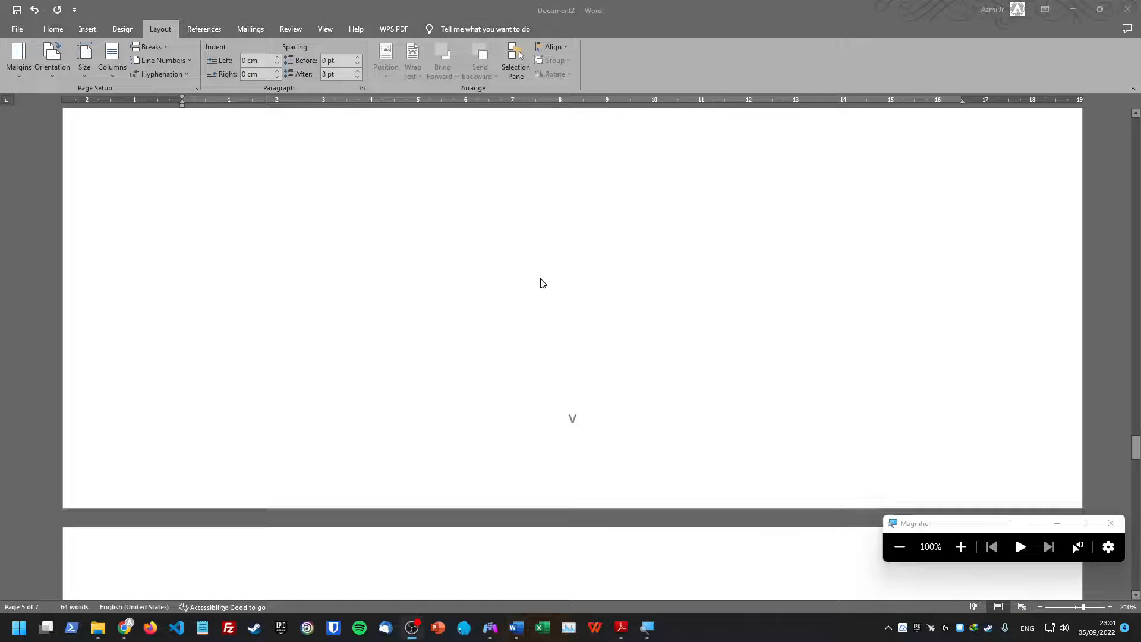
scroll(542, 284, "down", 5)
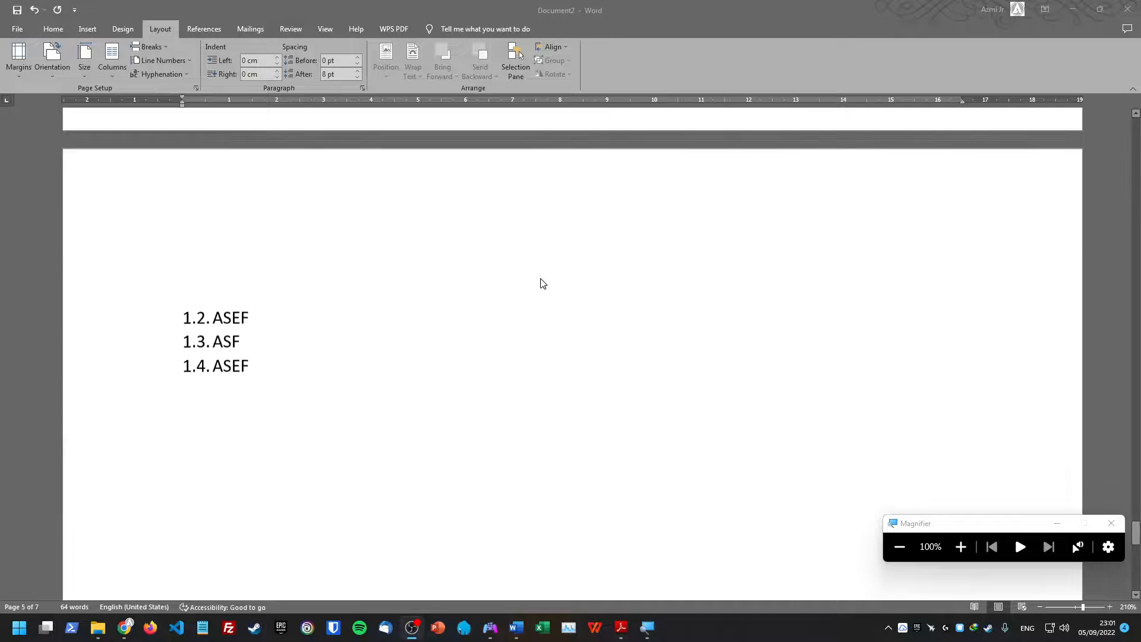
scroll(544, 282, "up", 1)
left_click(287, 313)
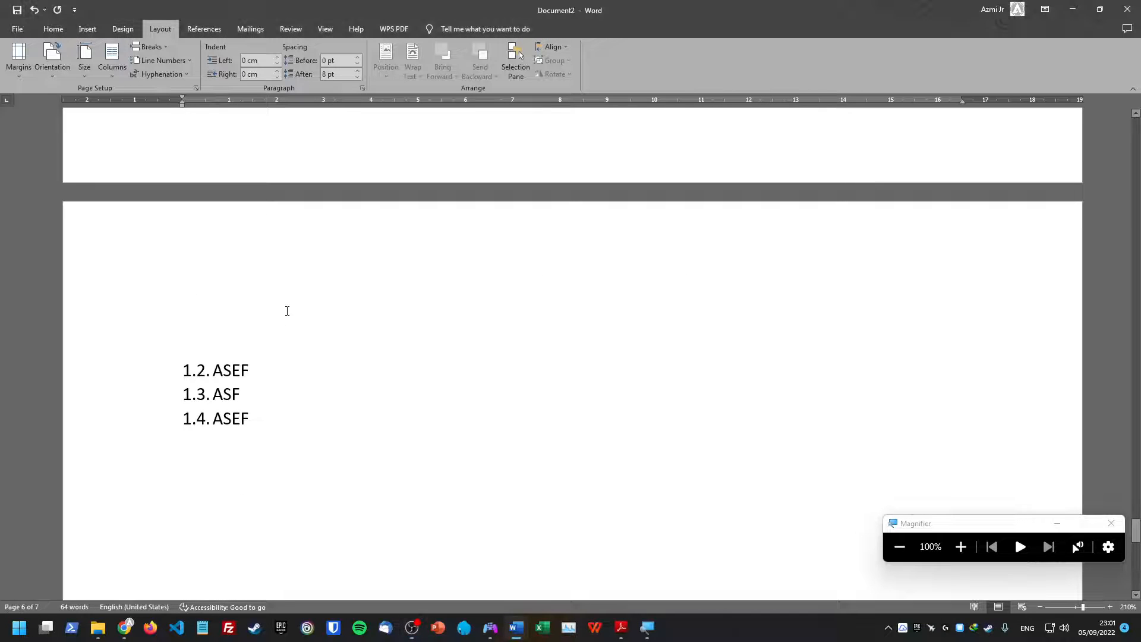
scroll(359, 304, "down", 8)
scroll(358, 304, "up", 5)
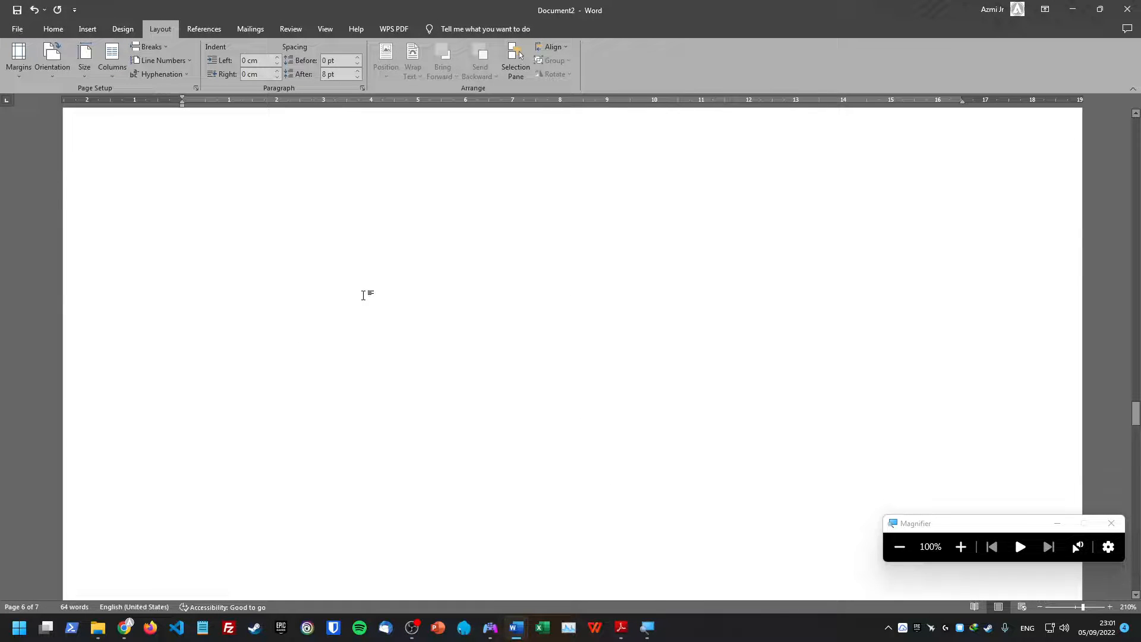
scroll(364, 294, "up", 8)
scroll(366, 296, "up", 5)
scroll(281, 260, "down", 6)
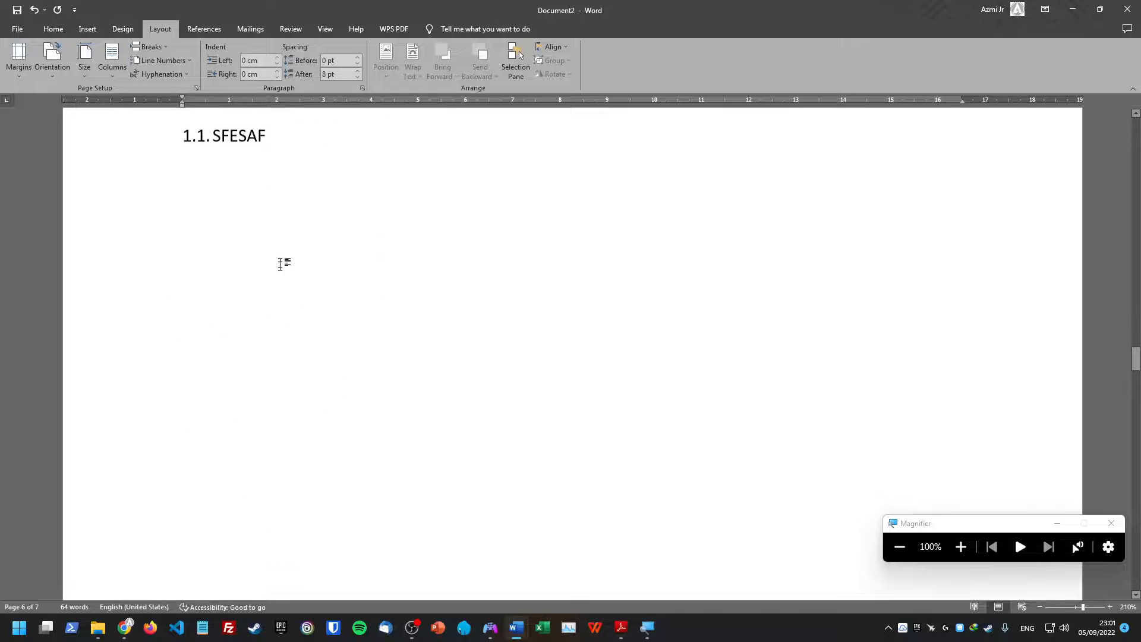
scroll(290, 212, "up", 3)
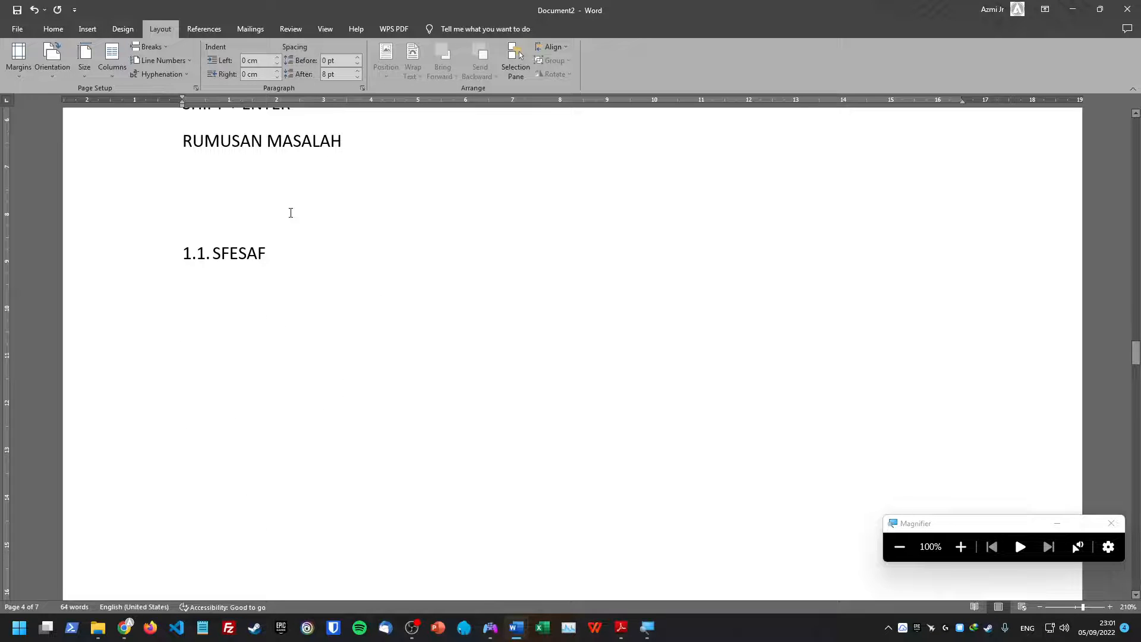
key("ctrl+shift+End")
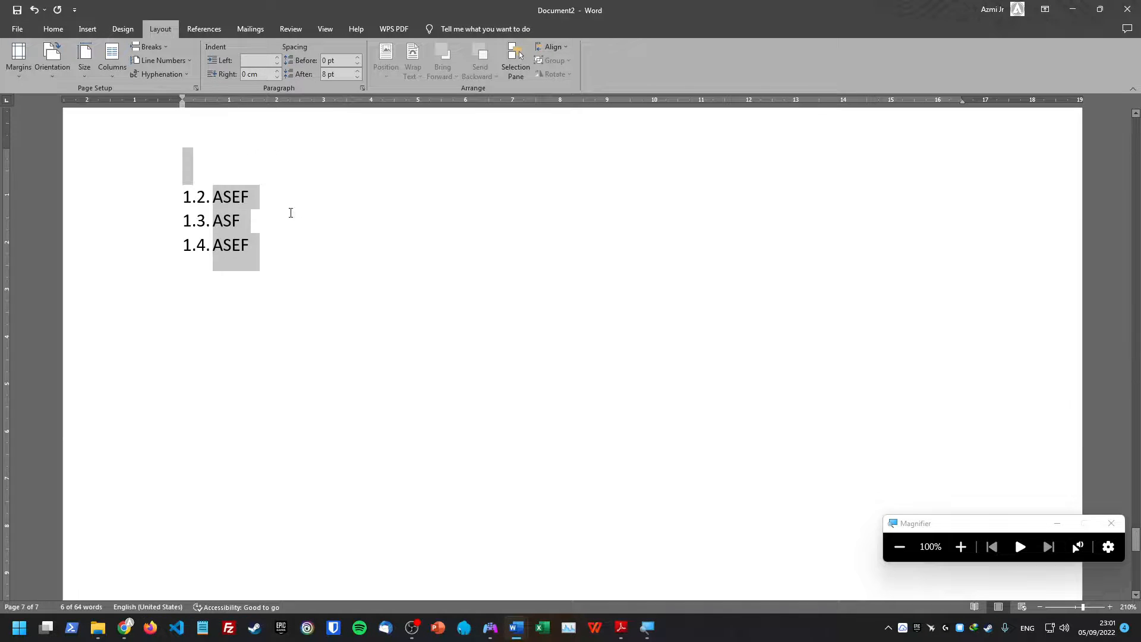
key("Delete")
scroll(291, 212, "down", 5)
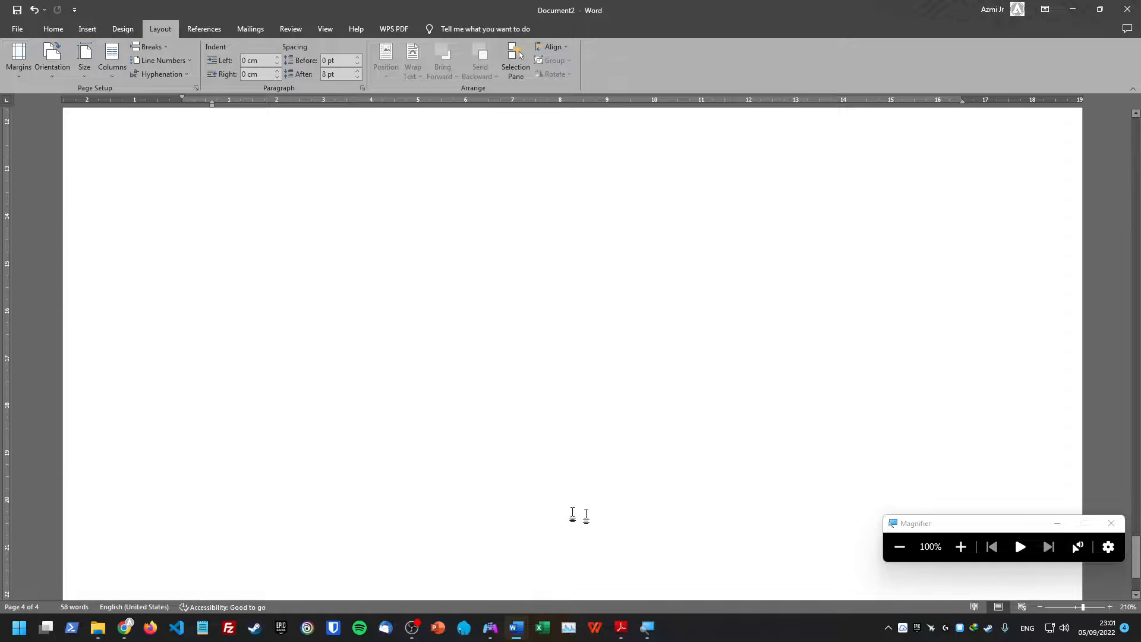
Add the numbered items Adwdawd and Awdawdawd below SFESAF as 1.2 and 1.3.
scroll(466, 461, "up", 10)
scroll(468, 451, "down", 5)
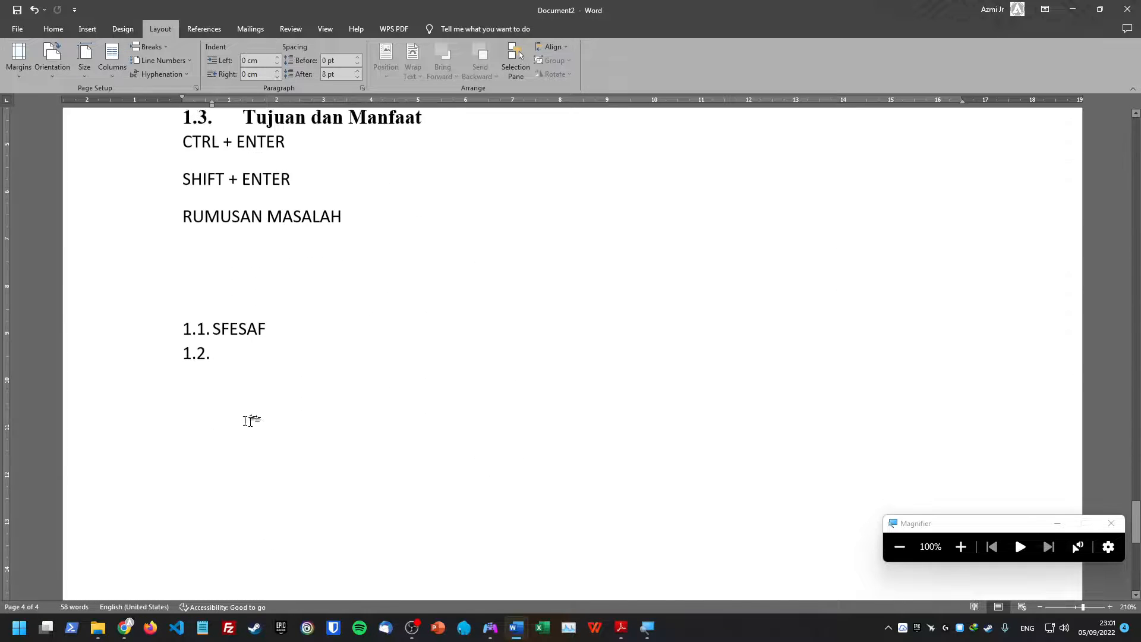
type("adwdawd")
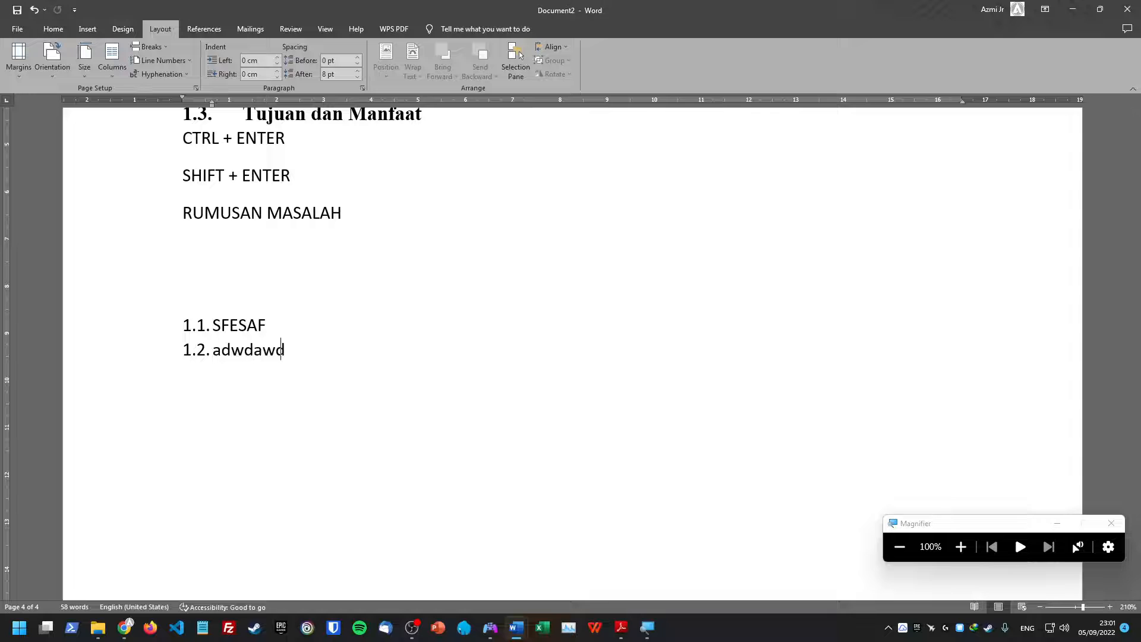
key("Return")
type("awdawdawd")
key("Return")
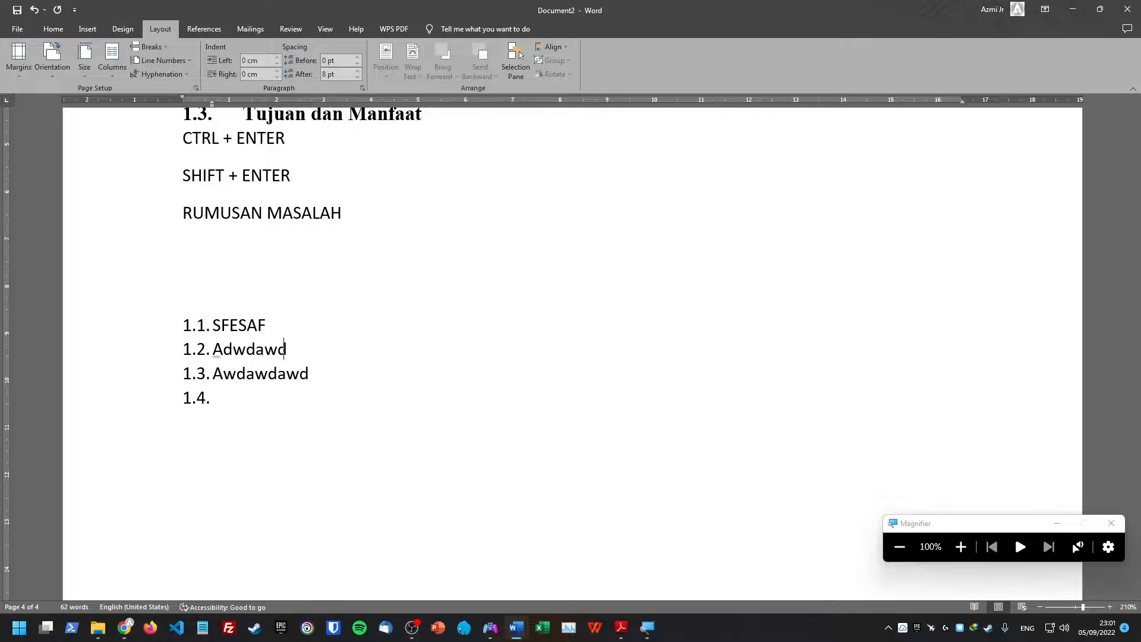
Insert a page break before item 1.3 Awdawdawd and another one a few blank lines after it.
key("Return")
key("shift+Tab")
key("Return")
key("ctrl+Return")
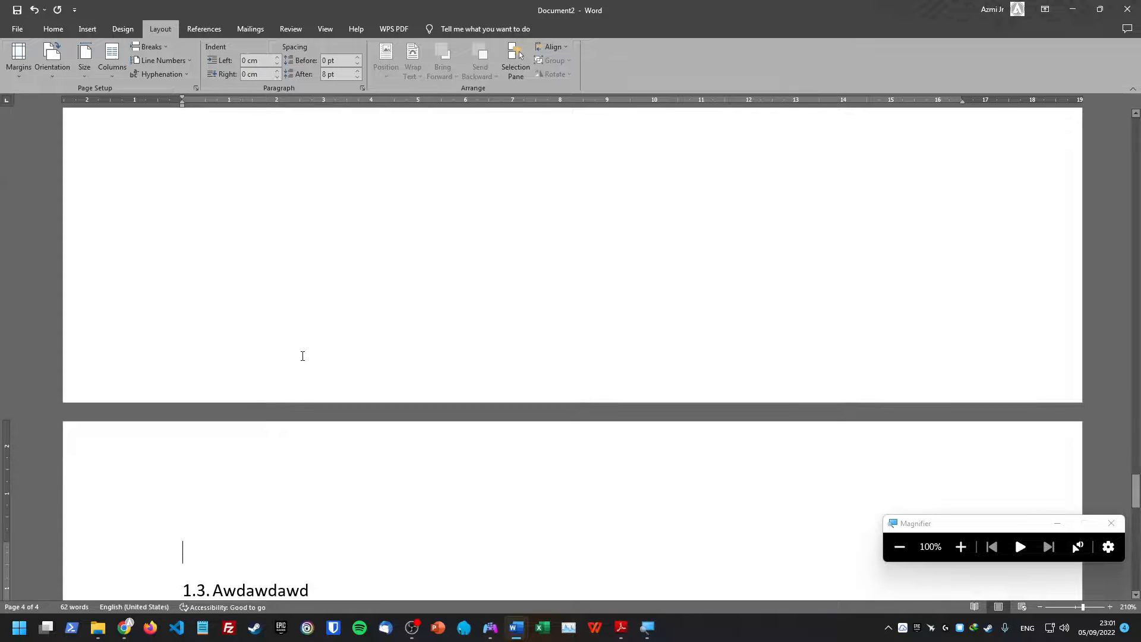
key("Down")
key("End")
key("Return")
key("Return")
key("Return")
key("Return")
key("ctrl+Return")
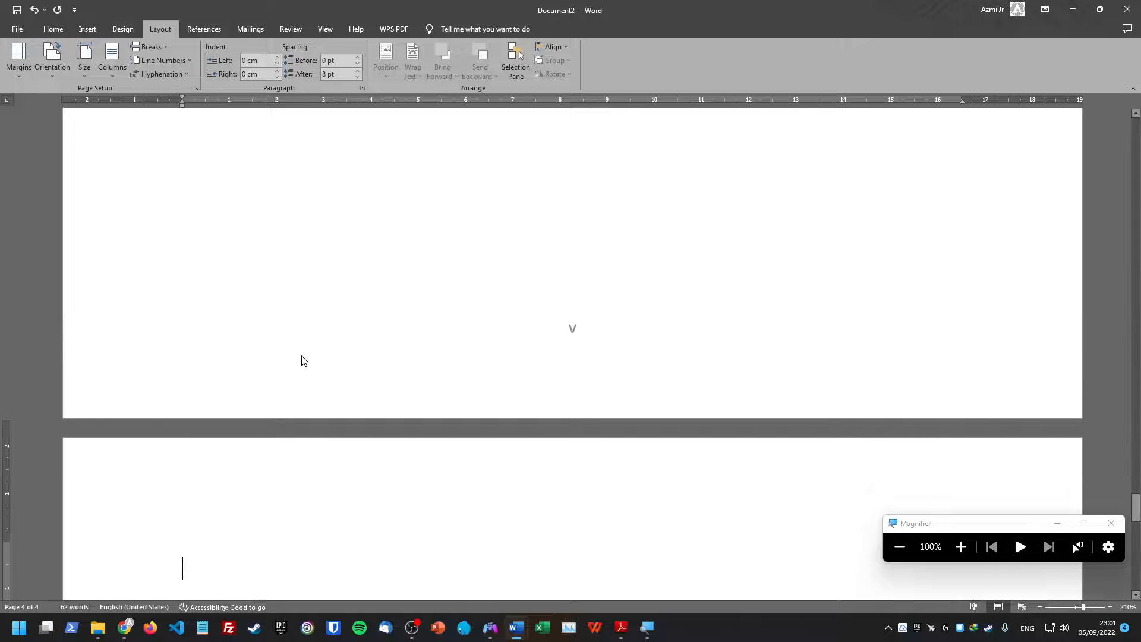
Insert a Plain Number 3 page number at the bottom of the BAB I page, in the Section 2 first page footer.
scroll(302, 358, "up", 10)
scroll(301, 356, "up", 15)
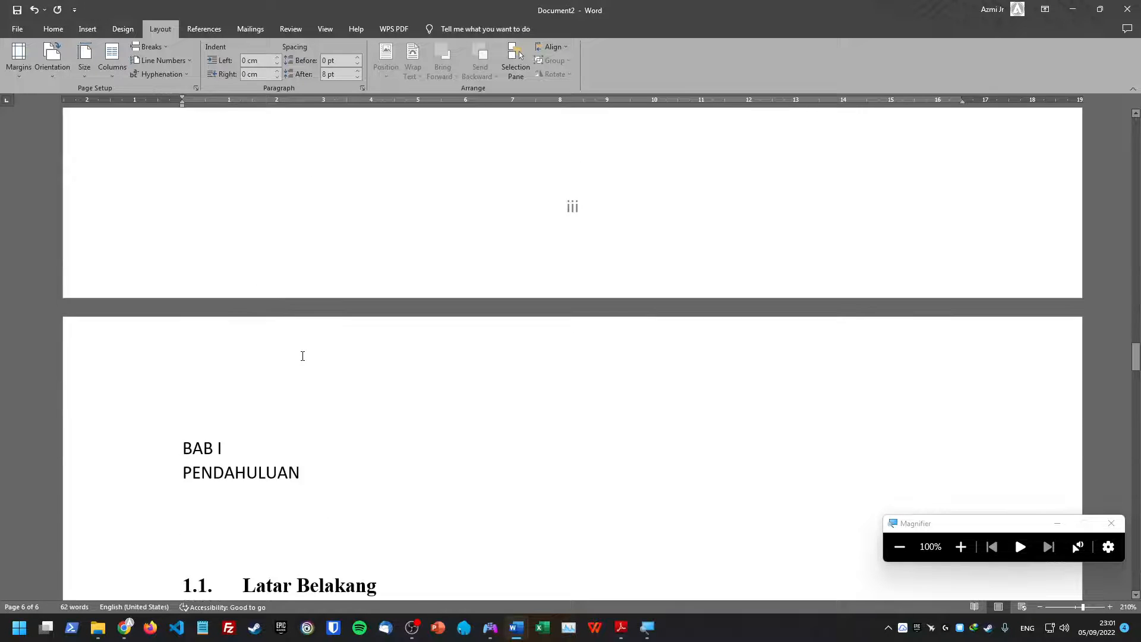
scroll(325, 379, "down", 10)
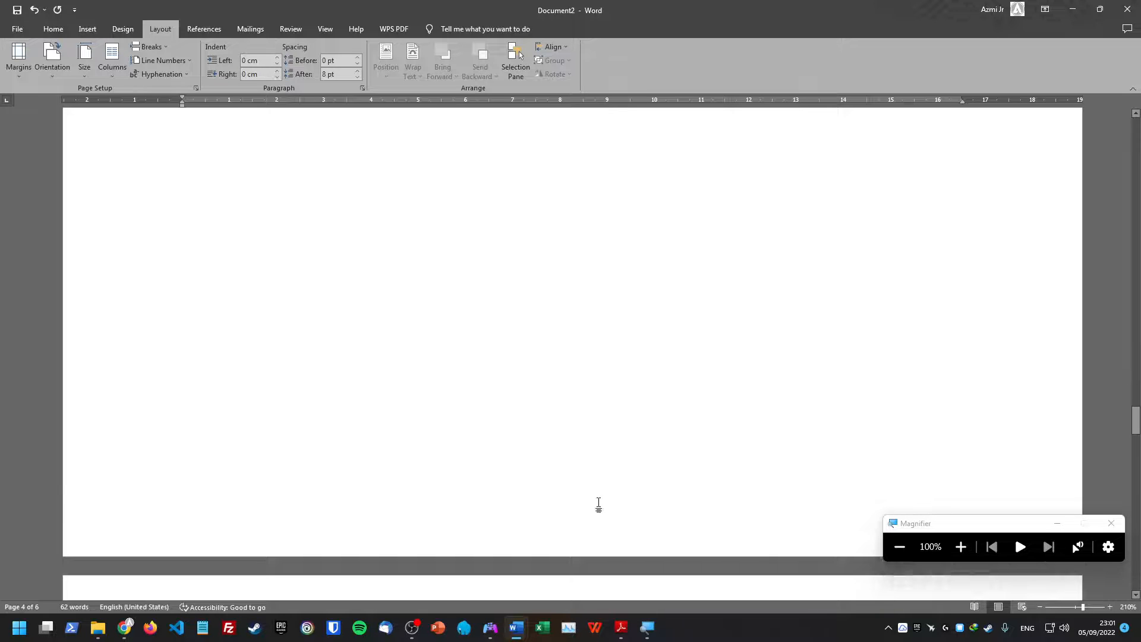
scroll(598, 502, "up", 10)
scroll(454, 336, "down", 11)
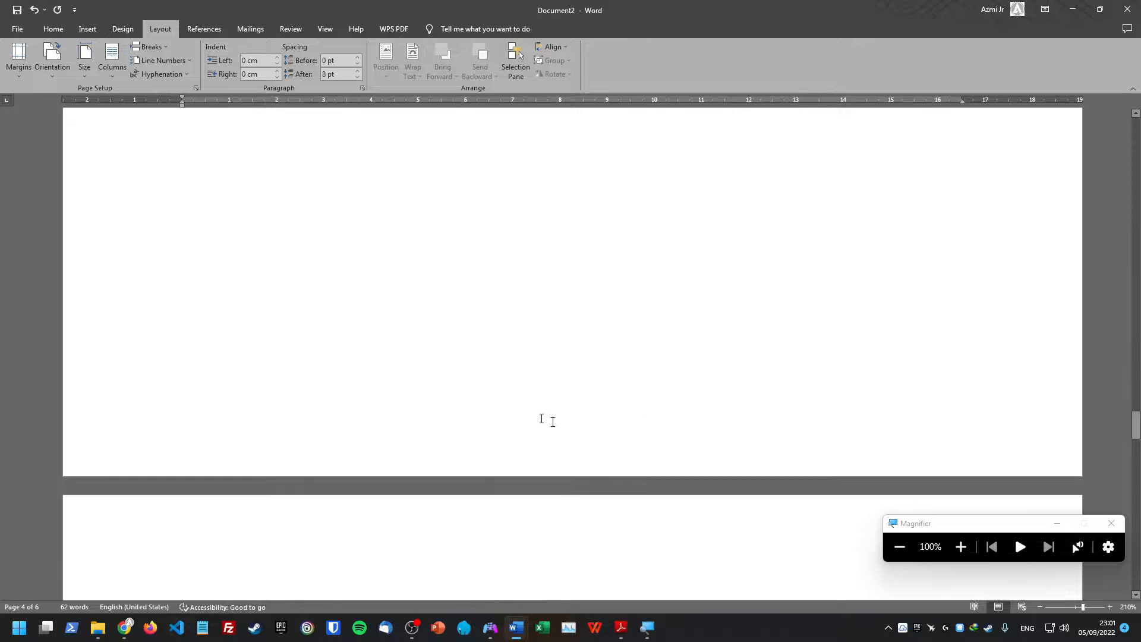
double_click(600, 439)
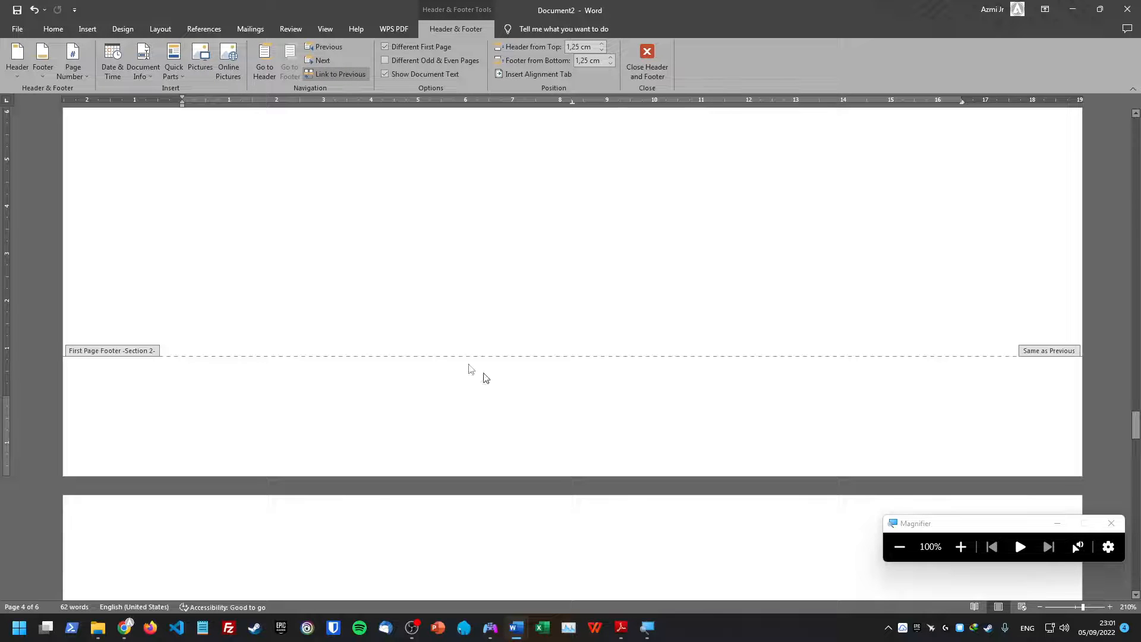
left_click(73, 70)
mouse_move(100, 103)
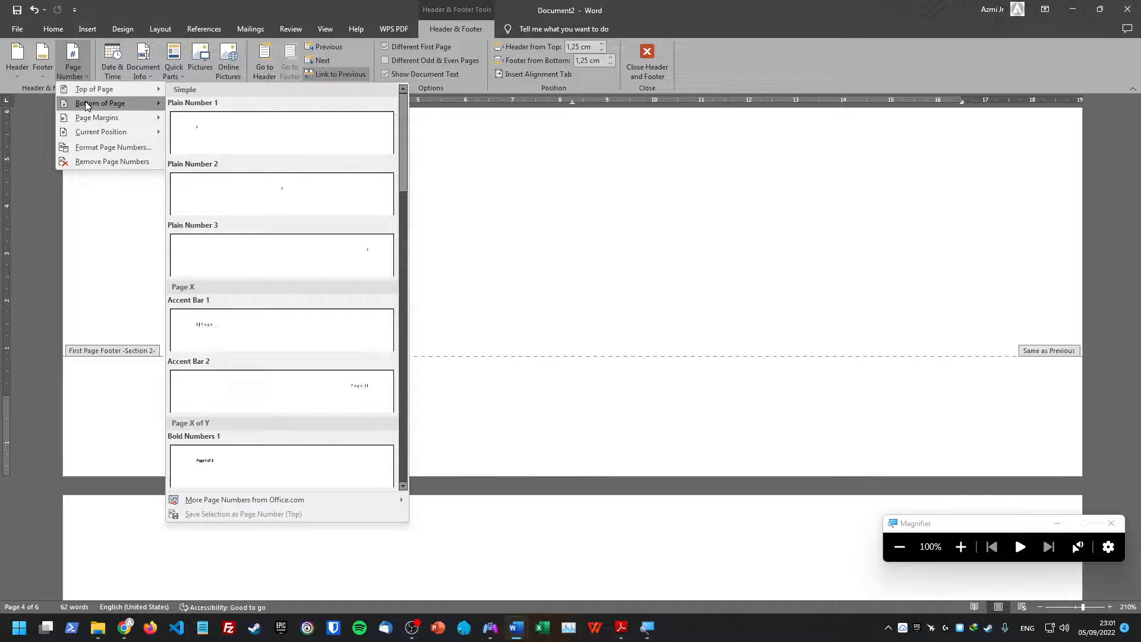
left_click(351, 275)
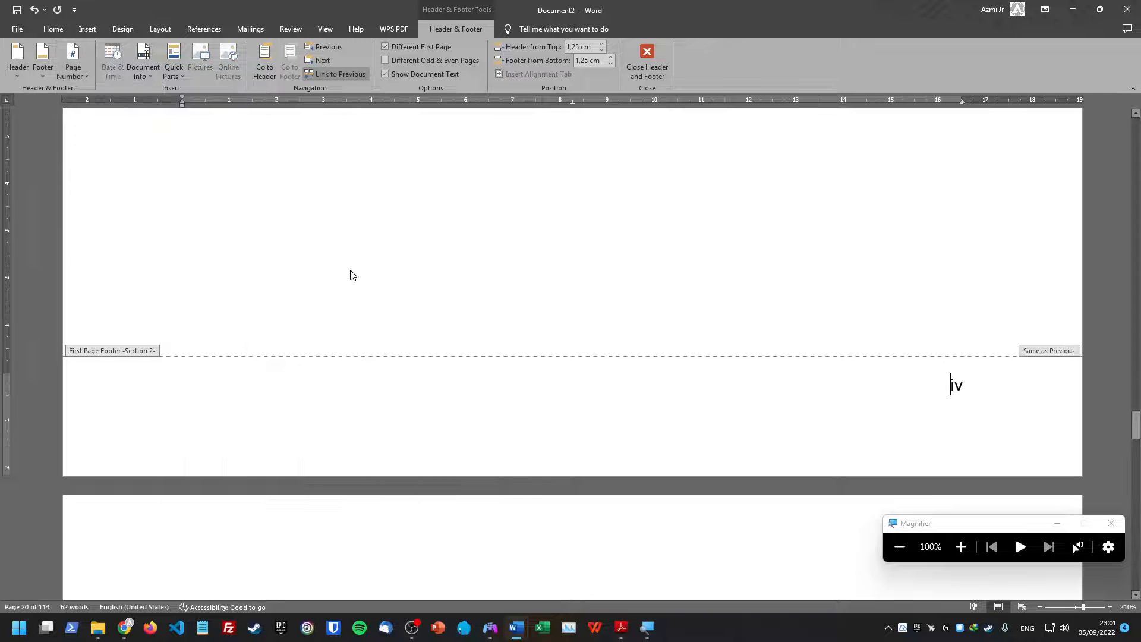
Set the Section 2 page number format to 1, 2, 3, … and make its numbering start at 1.
left_click(69, 75)
left_click(86, 143)
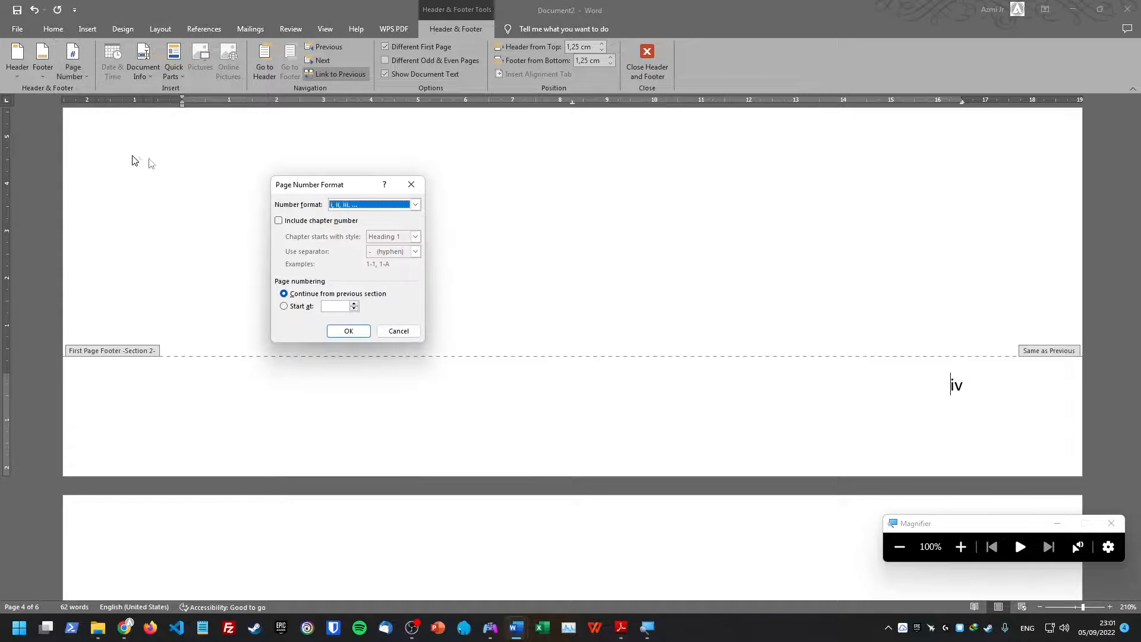
left_click_drag(329, 189, 513, 209)
key("super+plus")
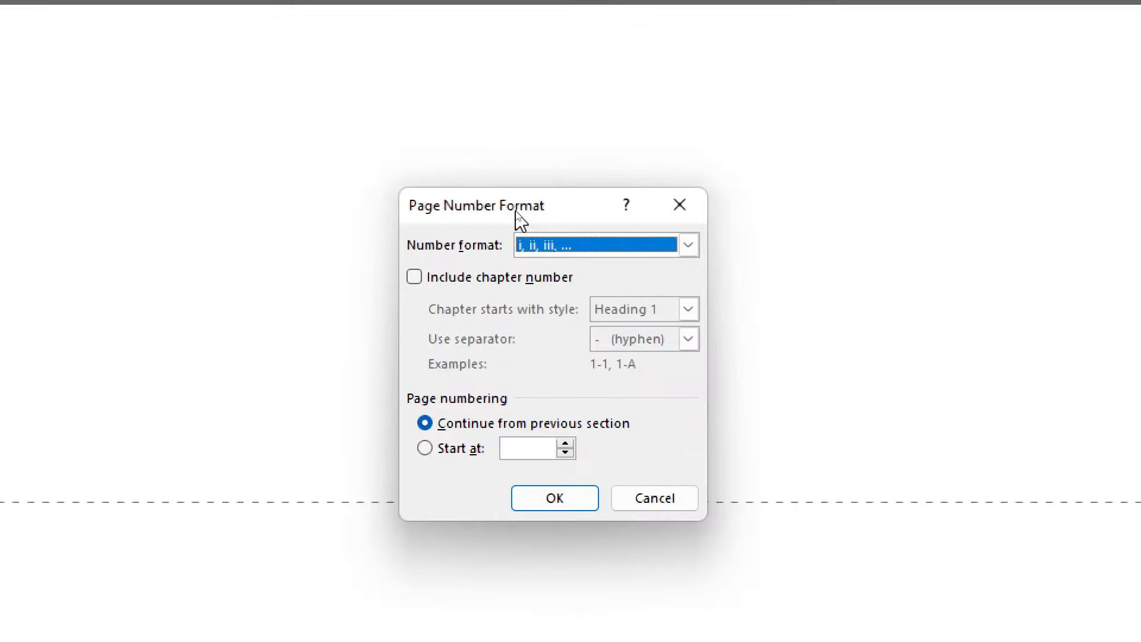
left_click(565, 244)
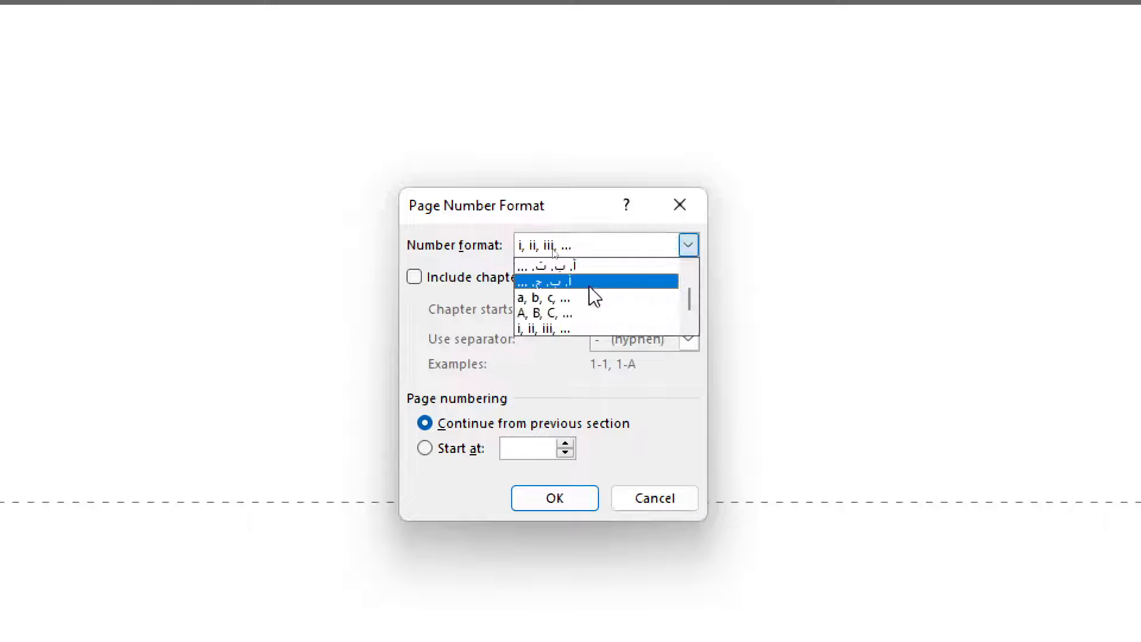
scroll(589, 287, "up", 2)
left_click(537, 262)
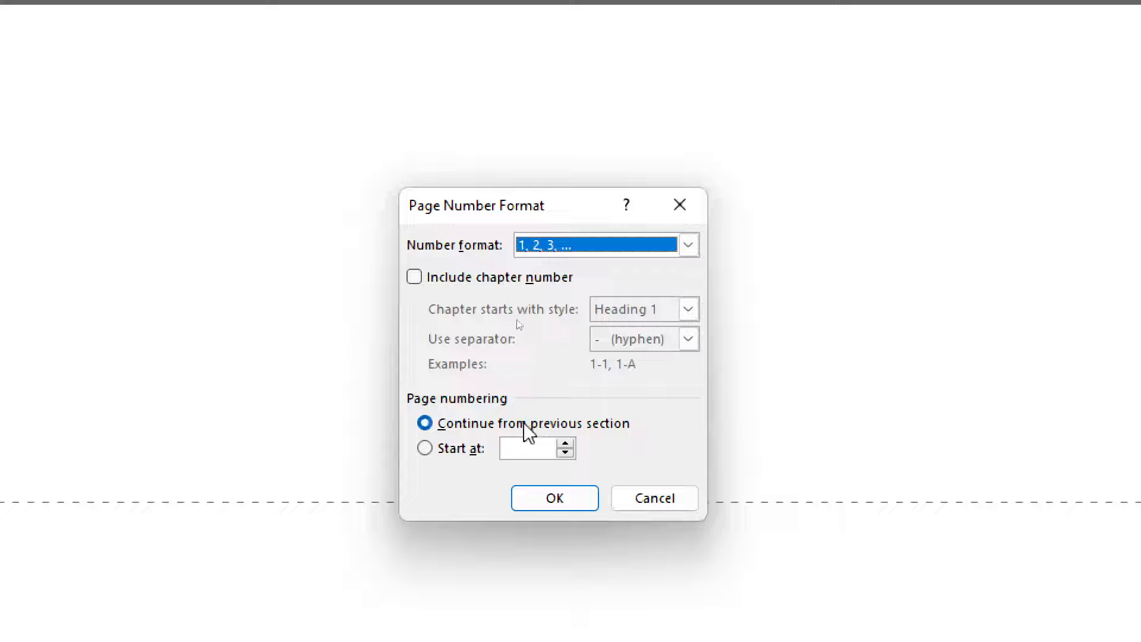
left_click(469, 454)
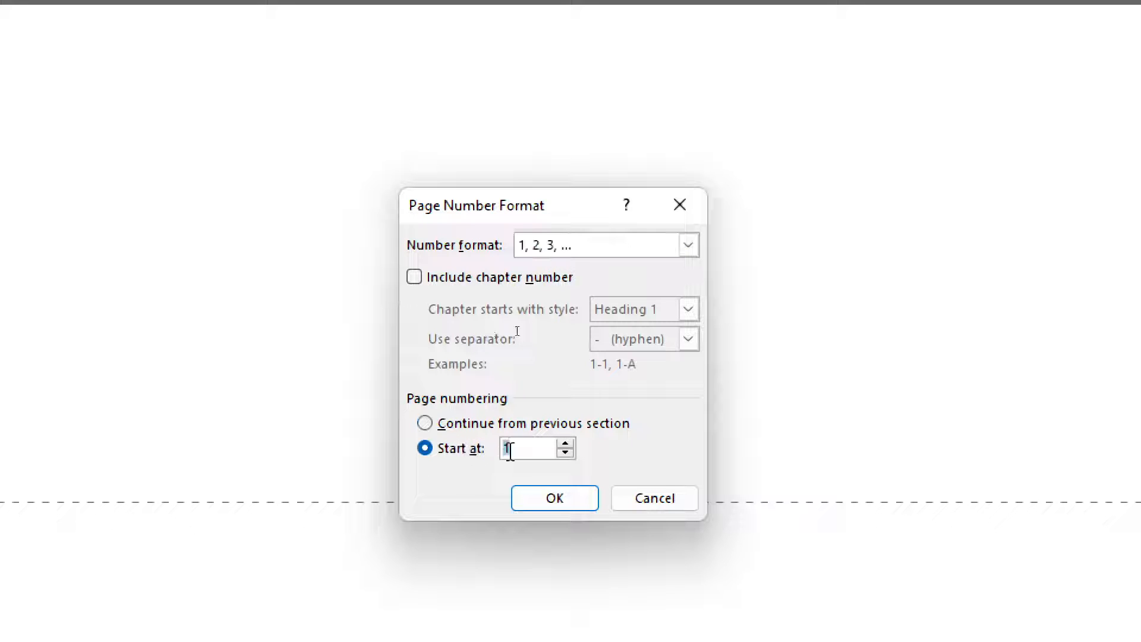
left_click(526, 454)
left_click(557, 496)
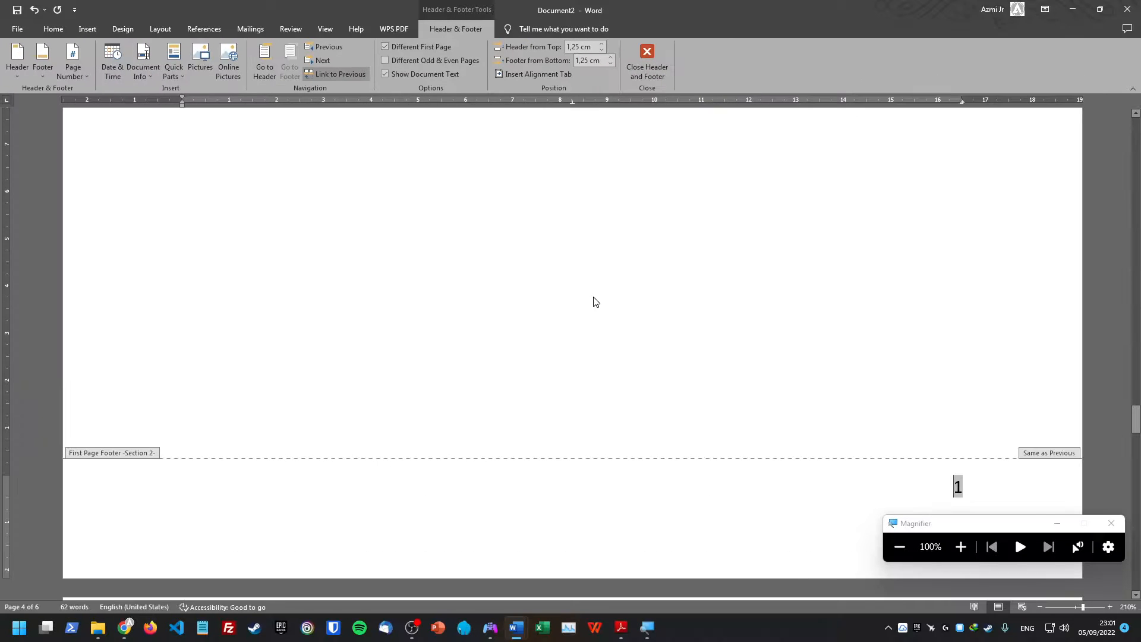
Right-align the page number in the regular Section 2 footer and check it on the following page.
scroll(907, 471, "down", 5)
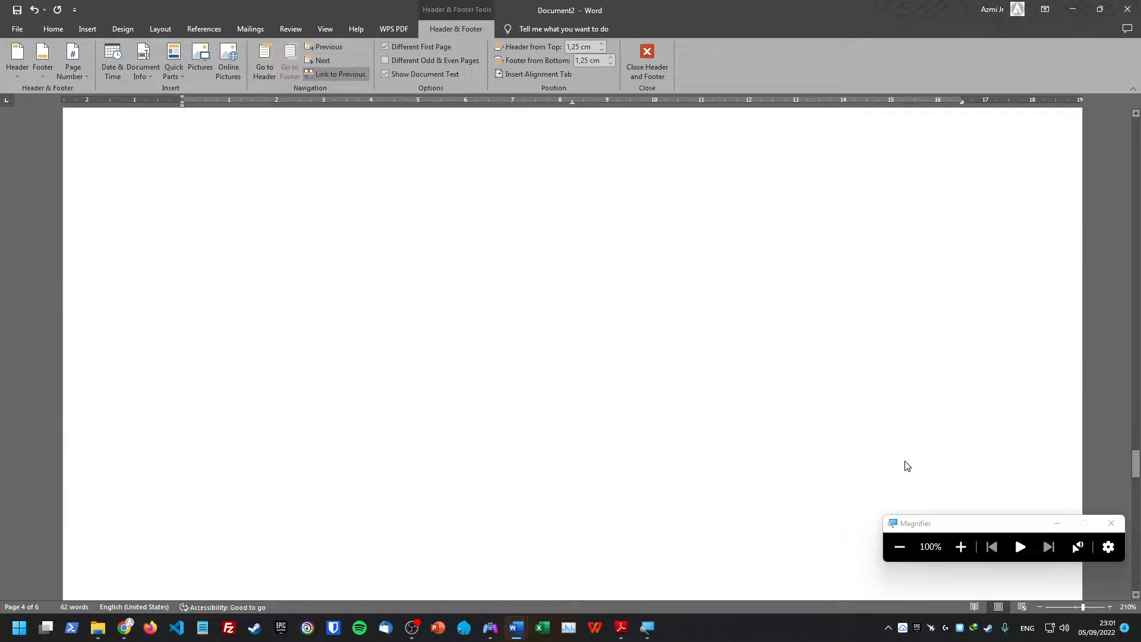
scroll(905, 465, "down", 5)
left_click(603, 415)
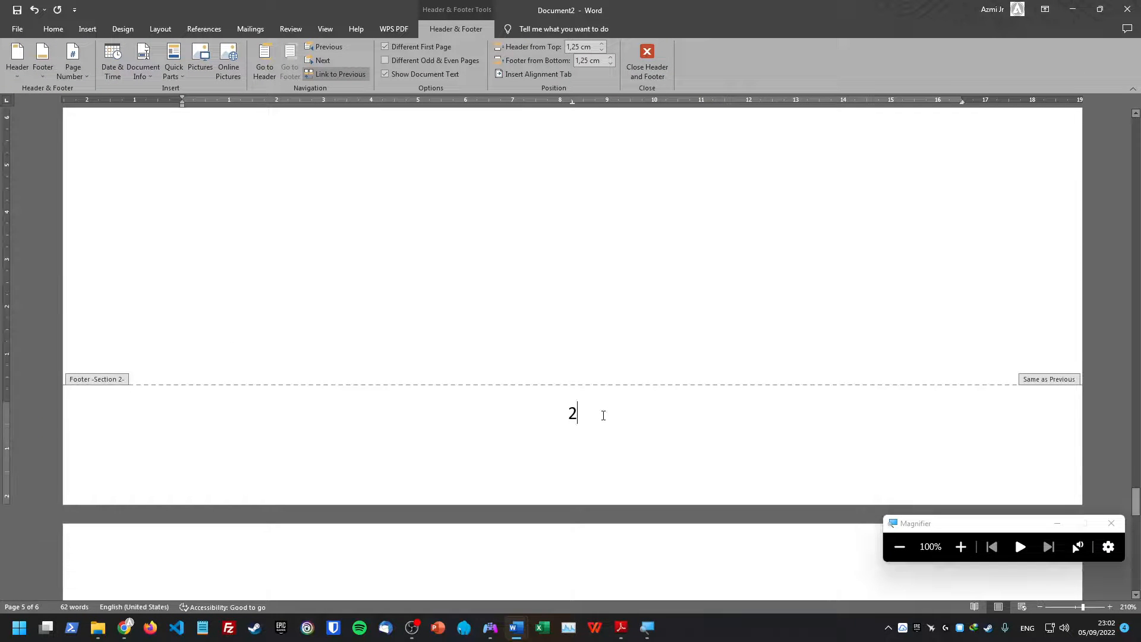
scroll(653, 441, "up", 13)
scroll(654, 447, "down", 14)
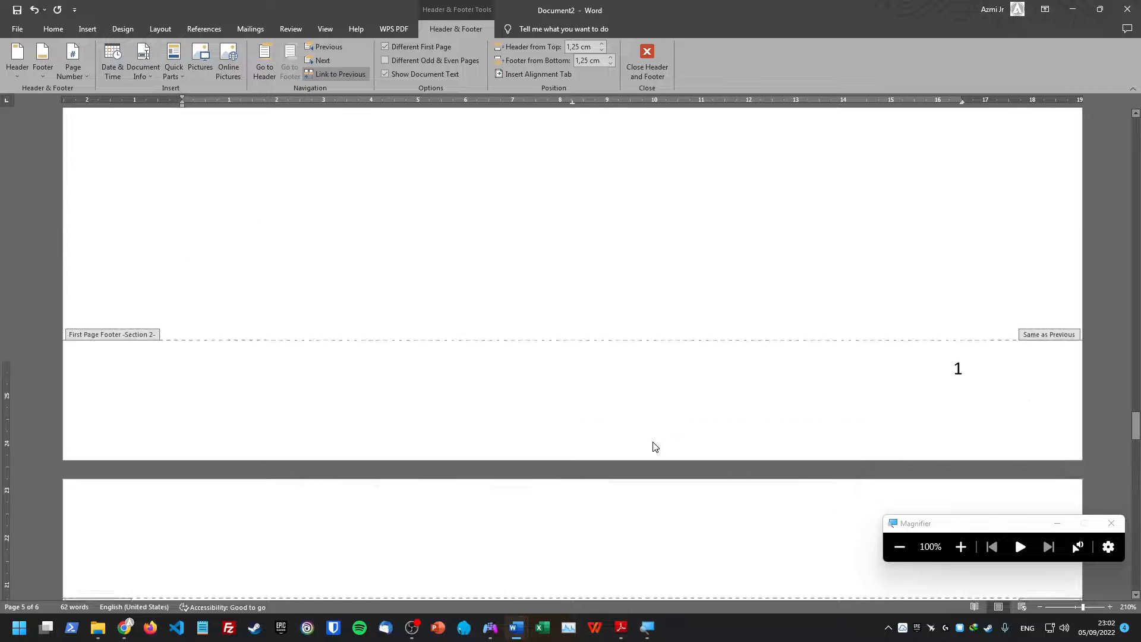
scroll(658, 440, "down", 2)
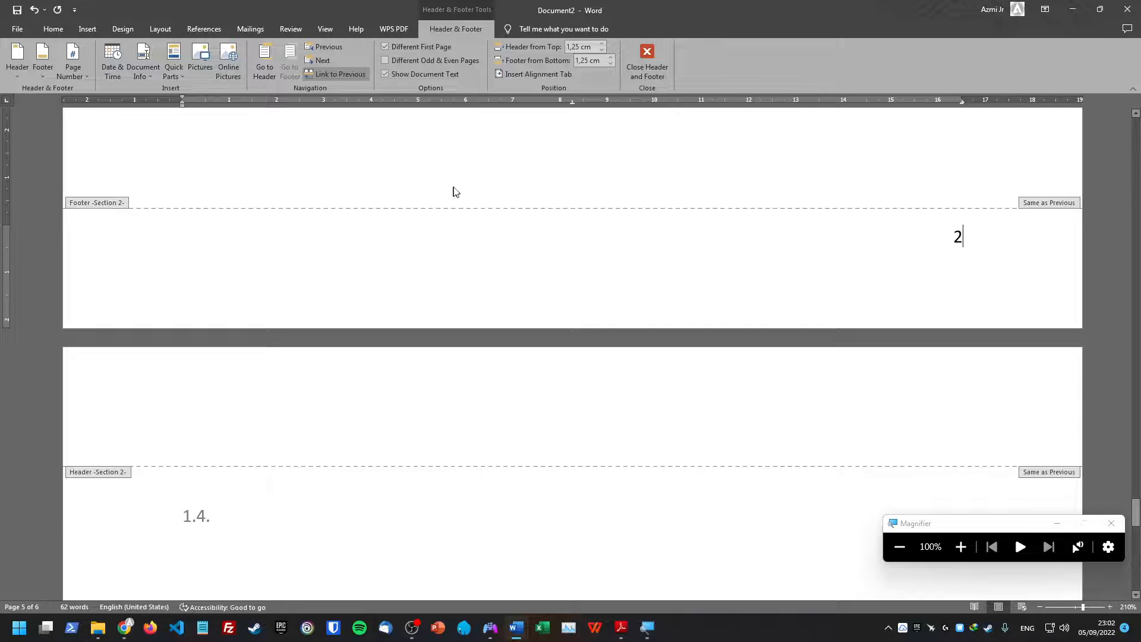
scroll(772, 309, "down", 15)
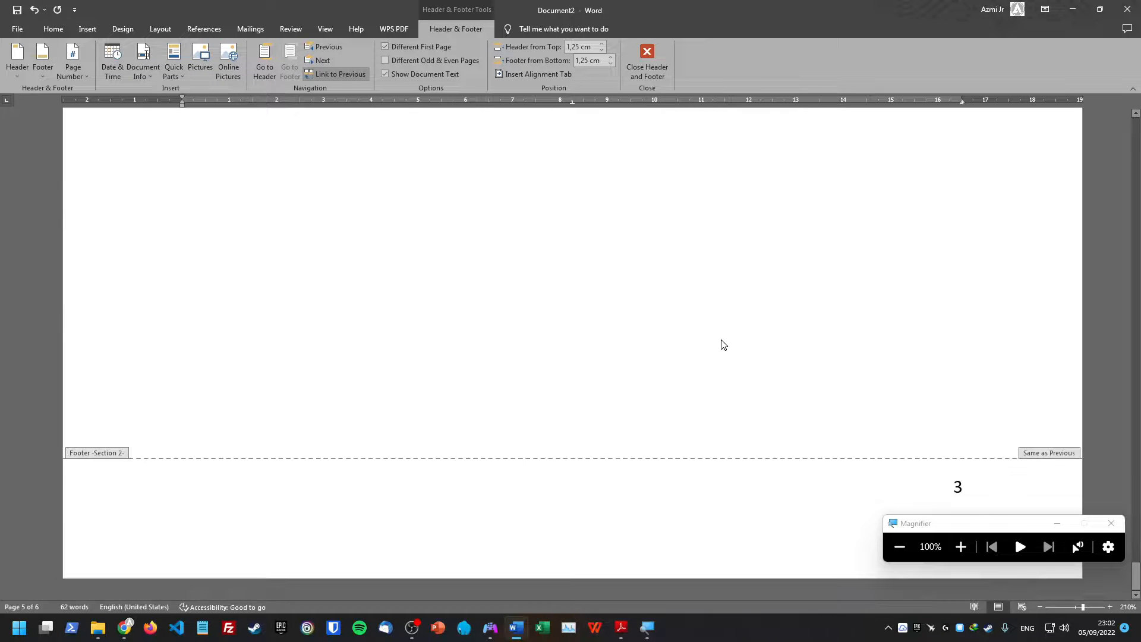
scroll(951, 476, "down", 10)
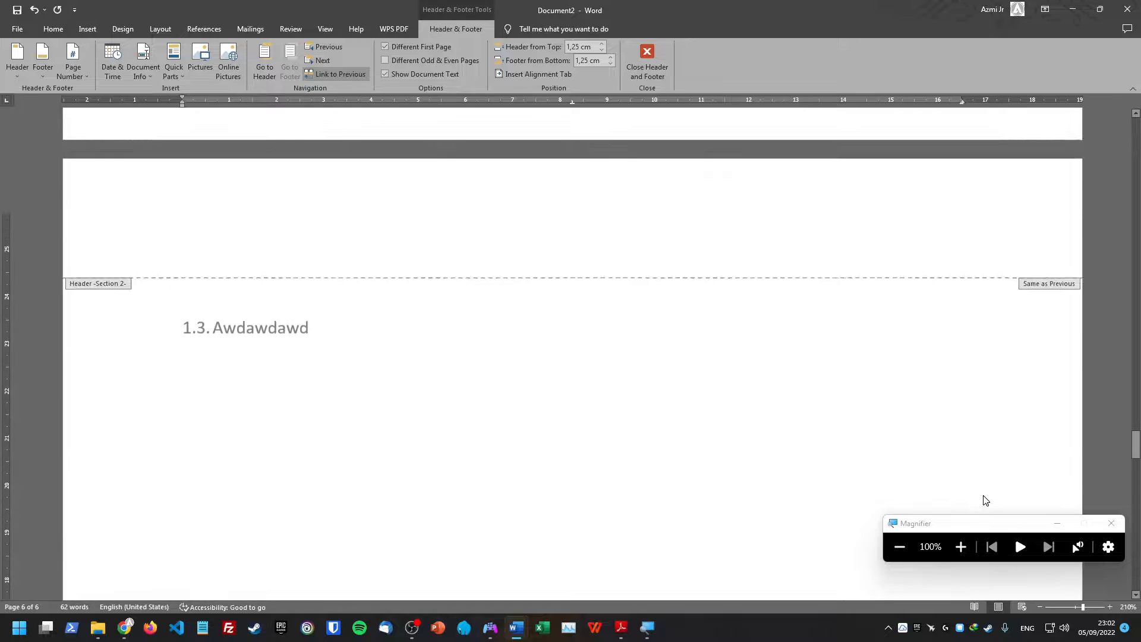
Leave footer editing and apply the Heading 1 style to the two title lines BAB I and PENDAHULUAN.
scroll(982, 487, "up", 10)
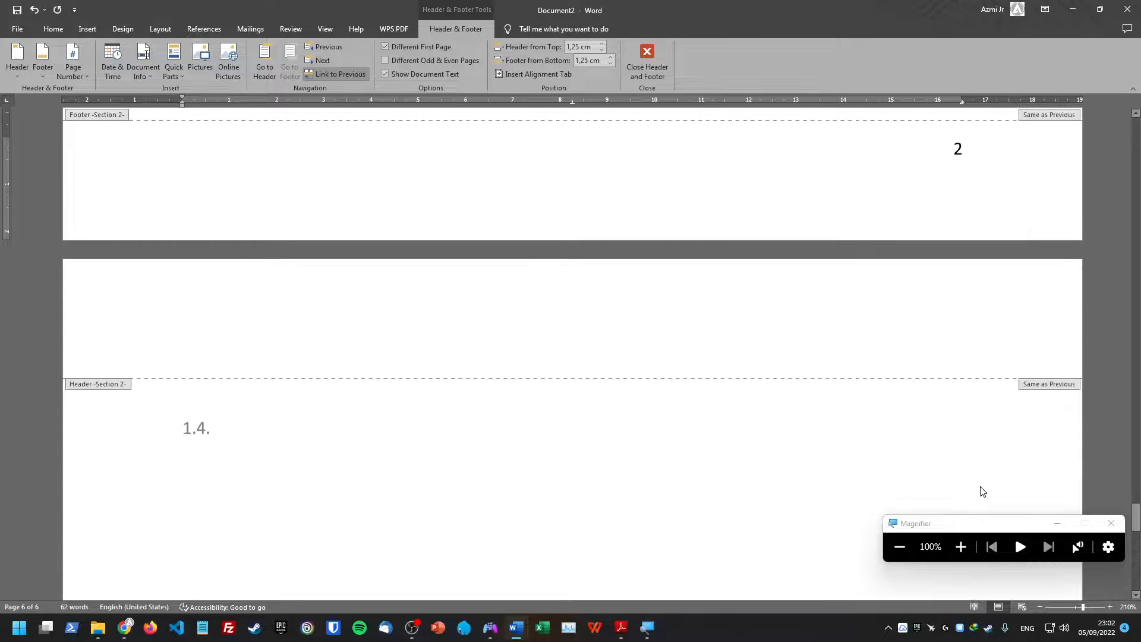
scroll(981, 490, "up", 15)
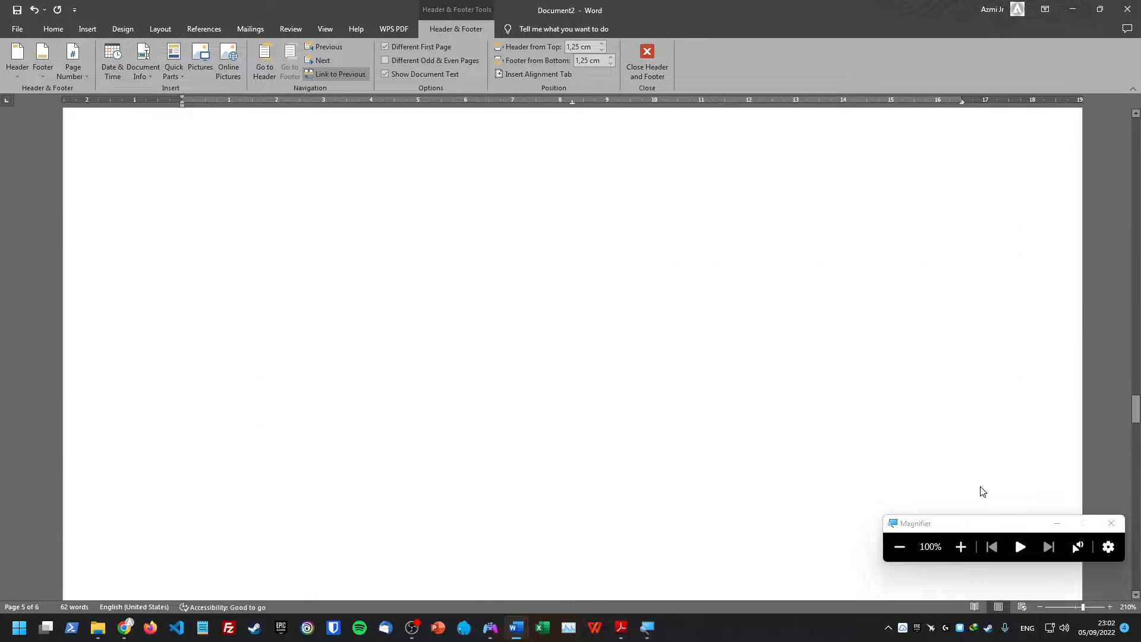
scroll(982, 491, "up", 8)
left_click(593, 389)
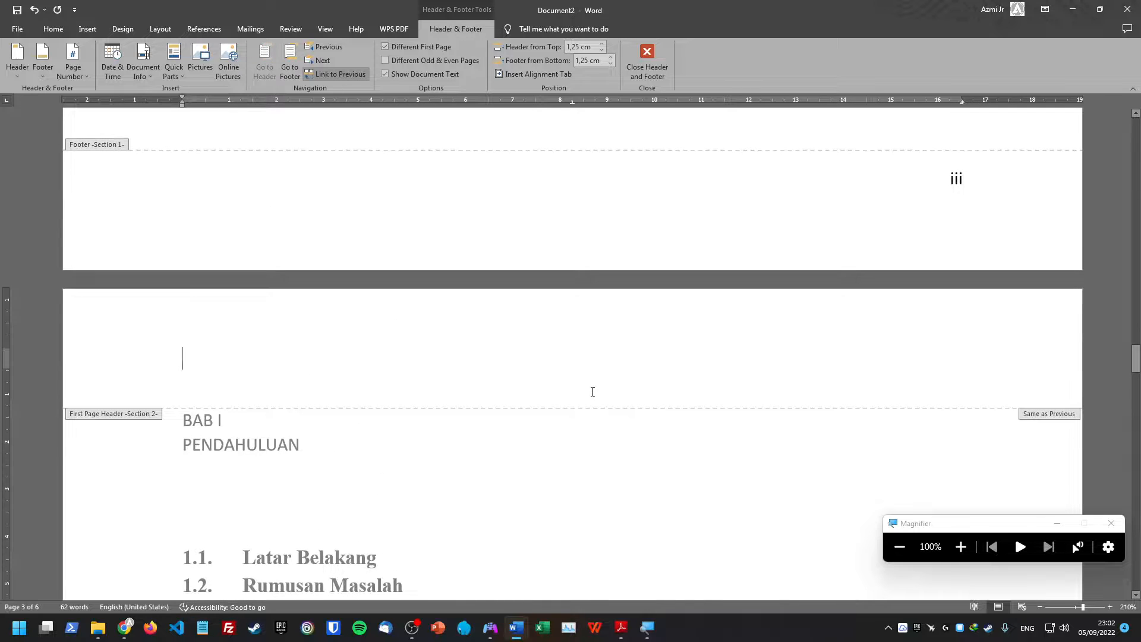
double_click(463, 432)
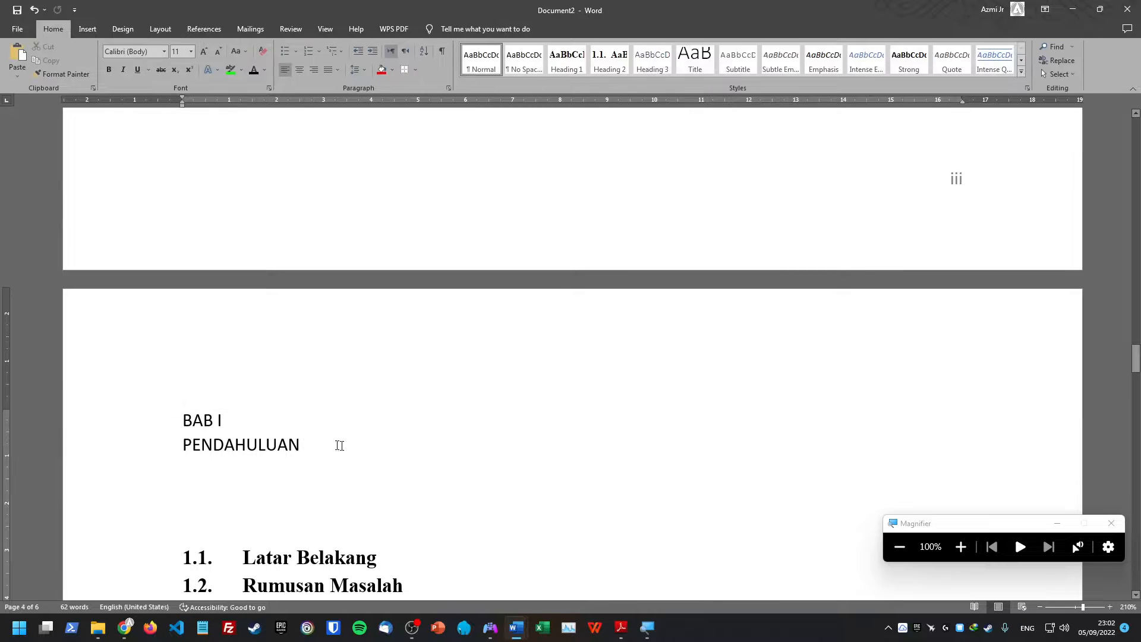
left_click_drag(339, 445, 178, 413)
left_click(566, 60)
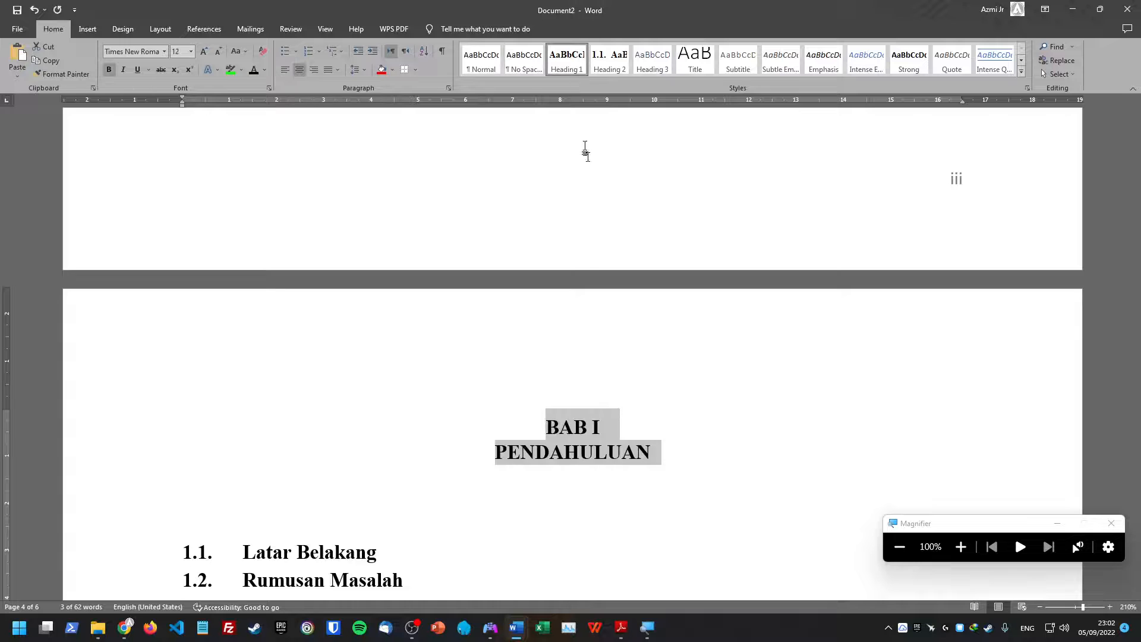
Update the entire table of contents under DAFTAR ISI.
scroll(476, 426, "up", 15)
scroll(497, 280, "down", 4)
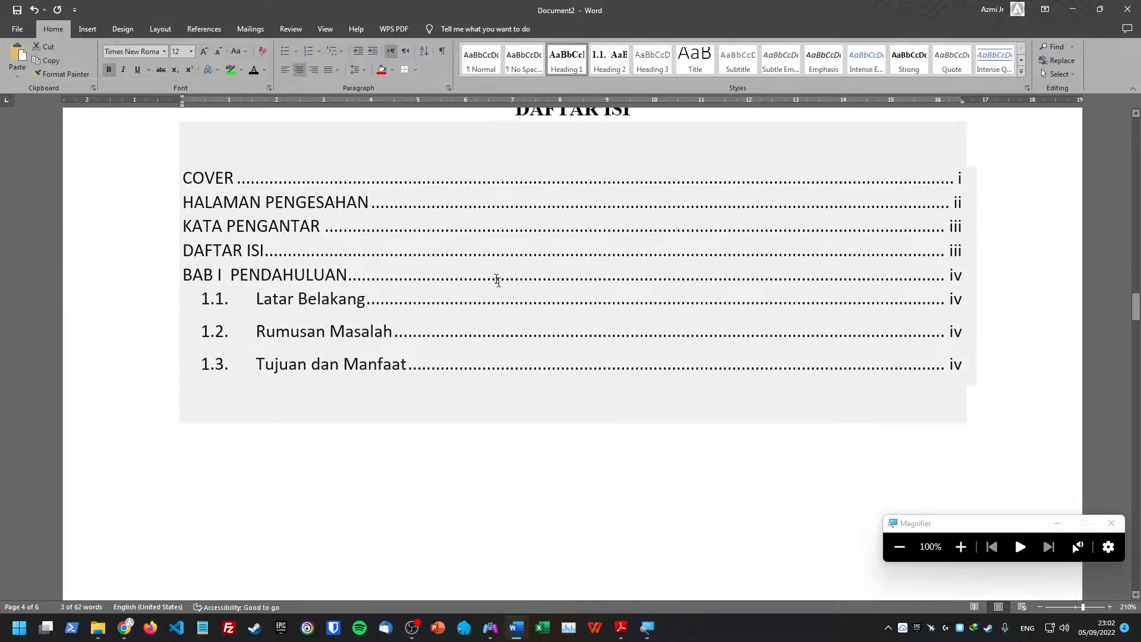
left_click(492, 255)
scroll(254, 158, "up", 1)
left_click(250, 173)
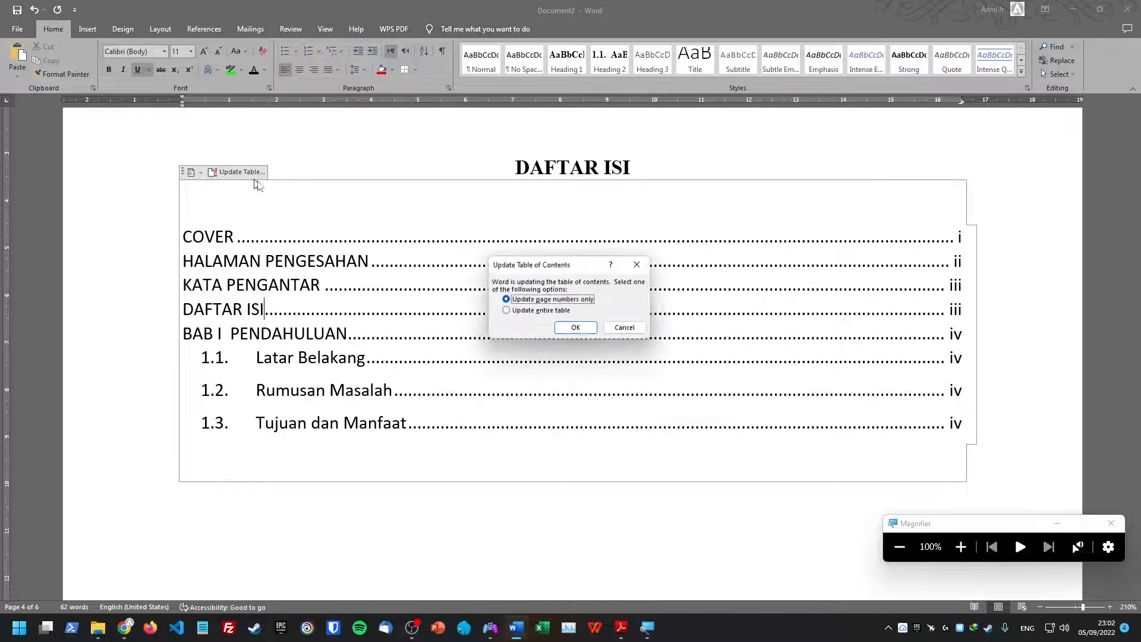
left_click(506, 310)
left_click(575, 328)
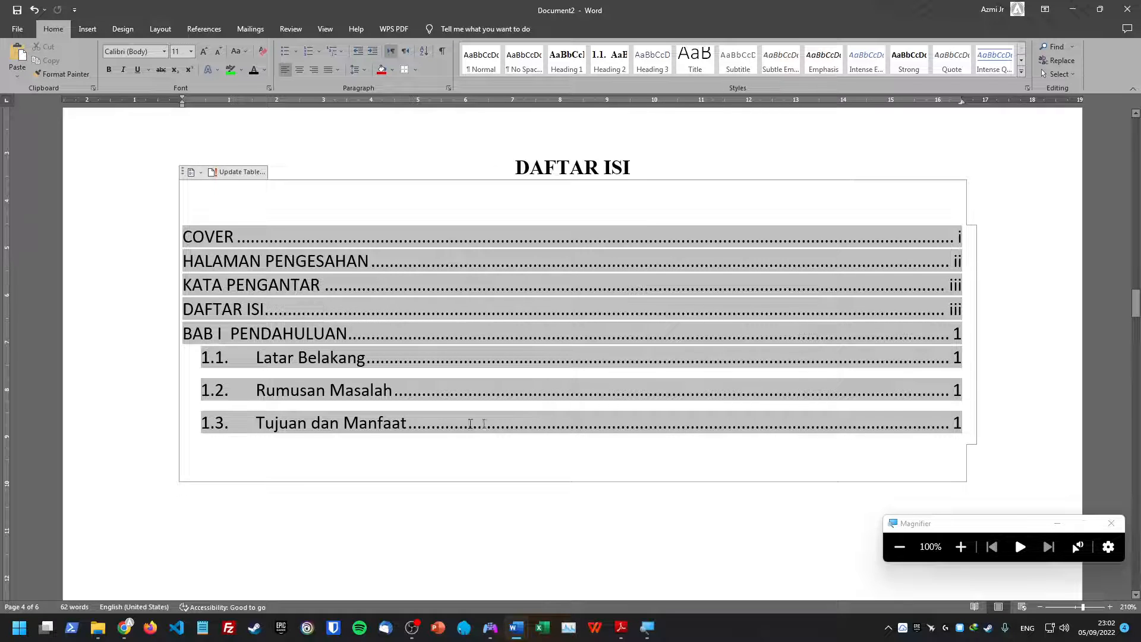
Add a few blank lines and a page break after heading 1.2 Rumusan Masalah.
scroll(565, 422, "down", 15)
scroll(565, 422, "up", 3)
scroll(565, 423, "down", 1)
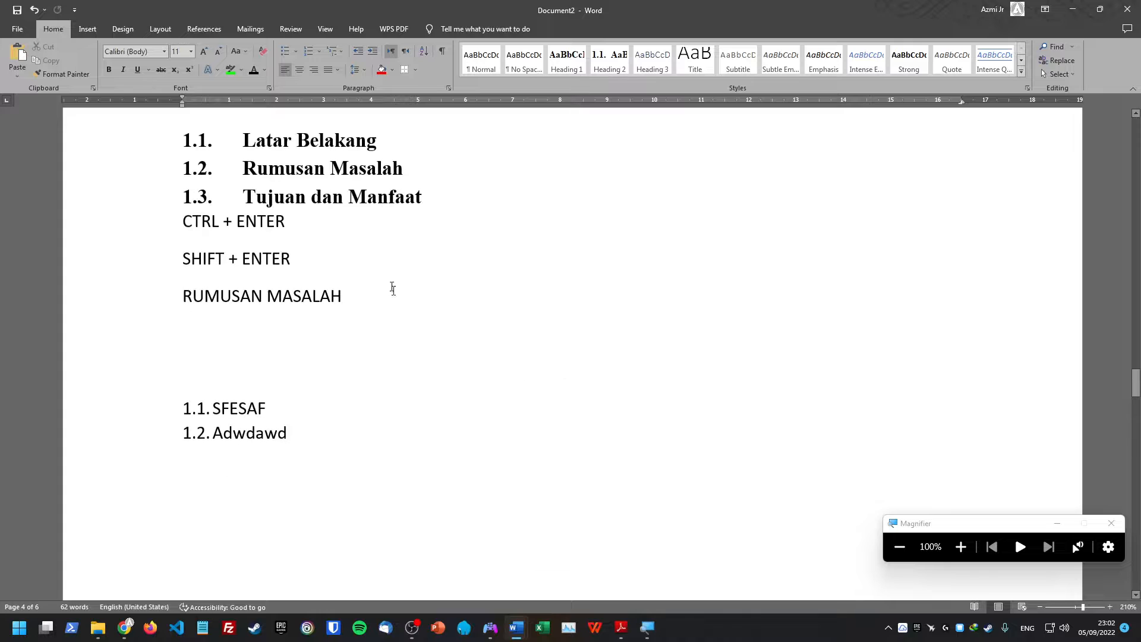
left_click(469, 157)
key("Return")
key("Return")
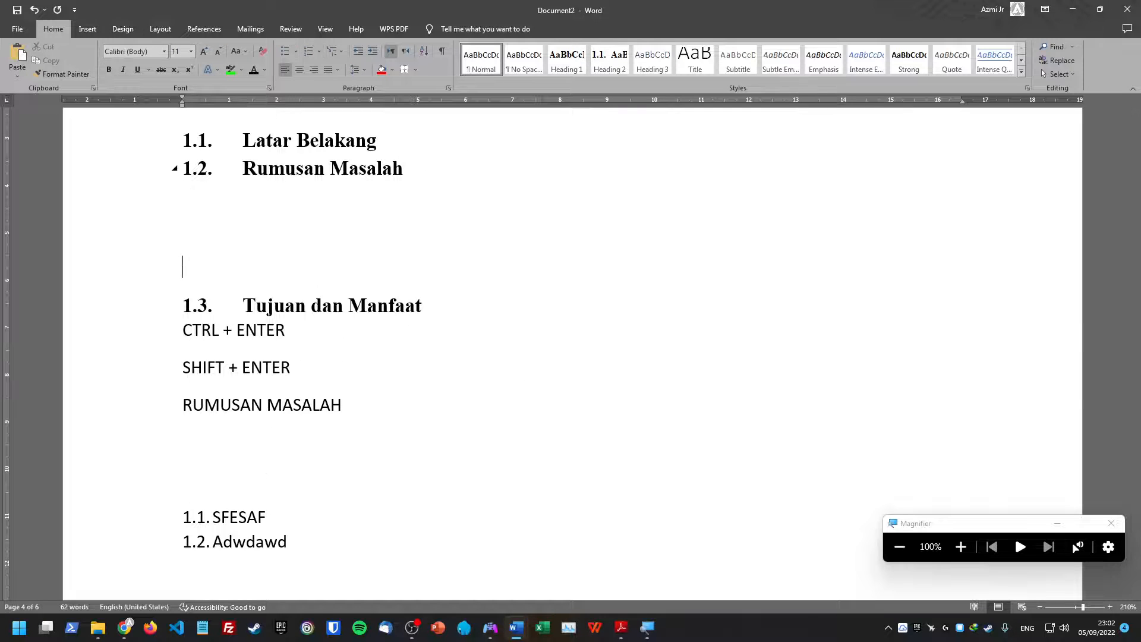
key("ctrl+Return")
Add blank lines and three page breaks between headings 1.1 Latar Belakang and 1.2 Rumusan Masalah.
scroll(455, 229, "up", 15)
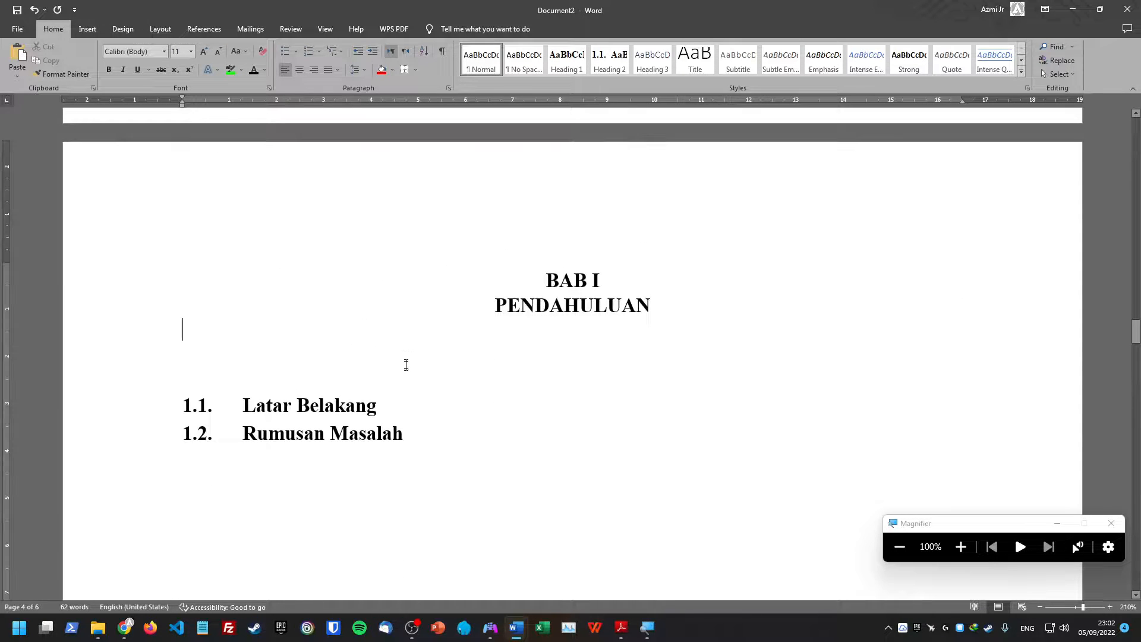
left_click(413, 411)
key("Return")
key("Return")
key("ctrl+Return")
key("ctrl+Return")
key("ctrl+Return")
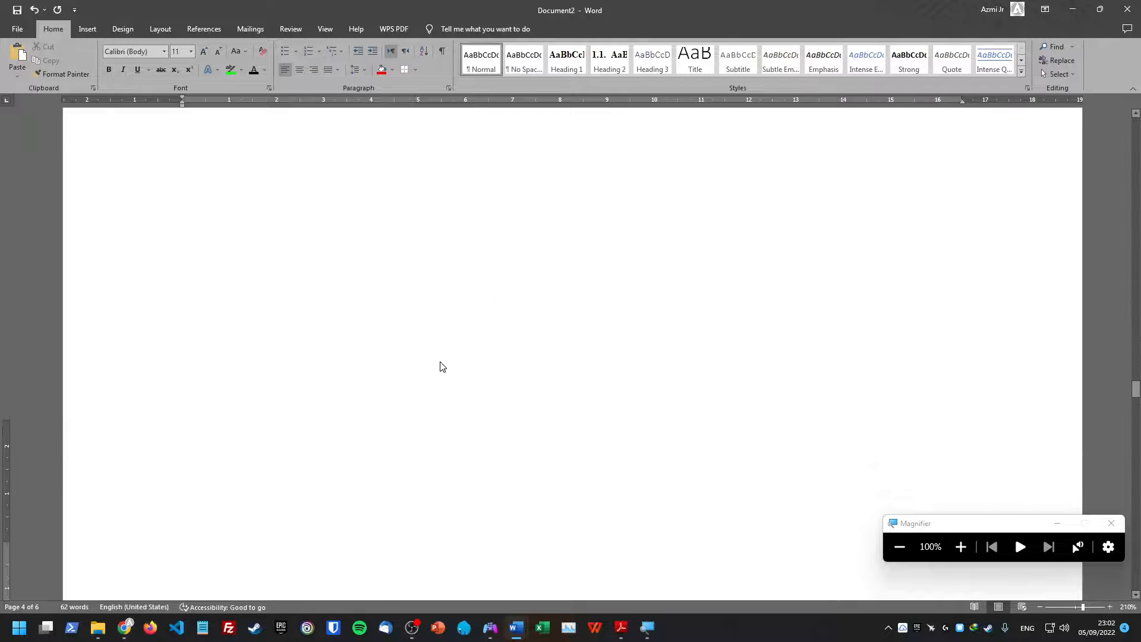
key("Delete")
Refresh the whole table of contents for the moved headings and add a blank line below it.
scroll(446, 352, "up", 20)
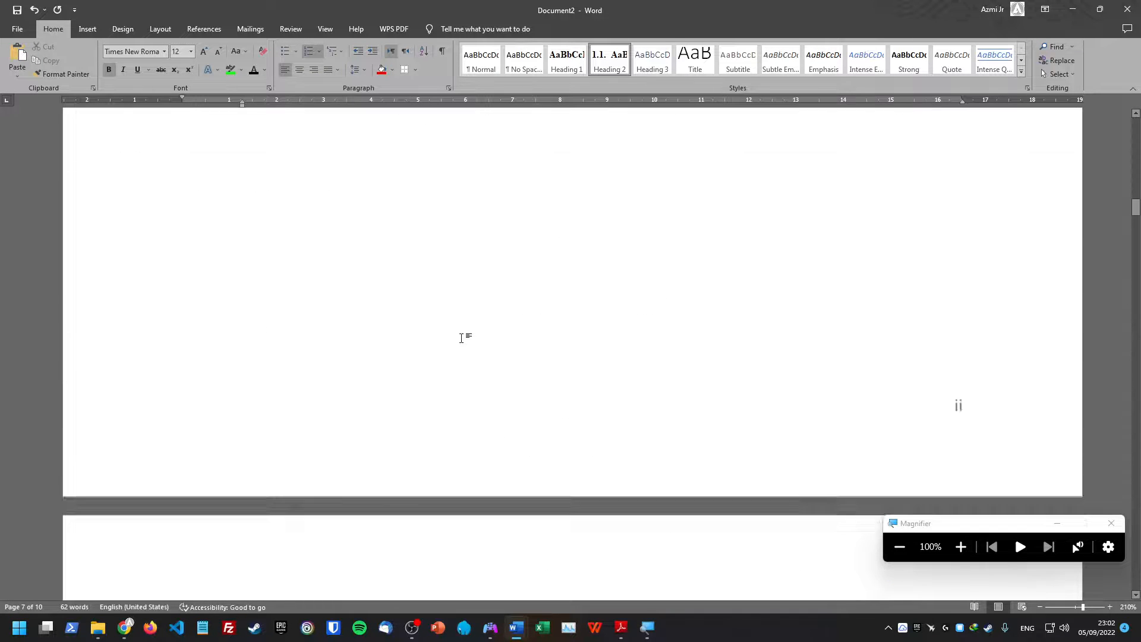
scroll(476, 331, "down", 2)
left_click(268, 194)
left_click(239, 173)
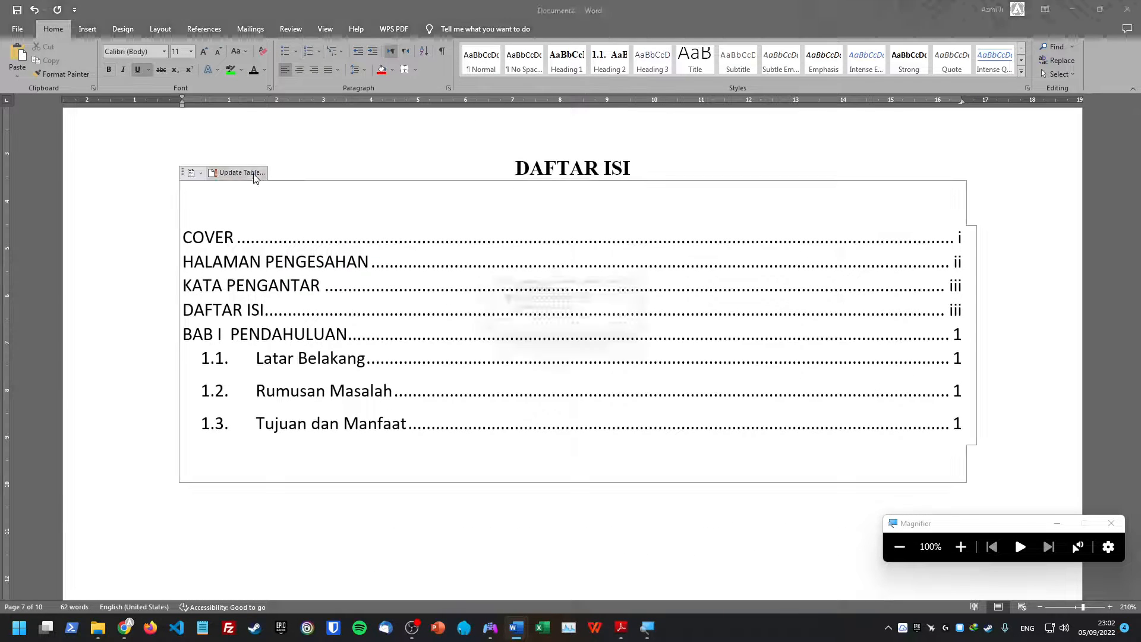
left_click(505, 310)
left_click(575, 328)
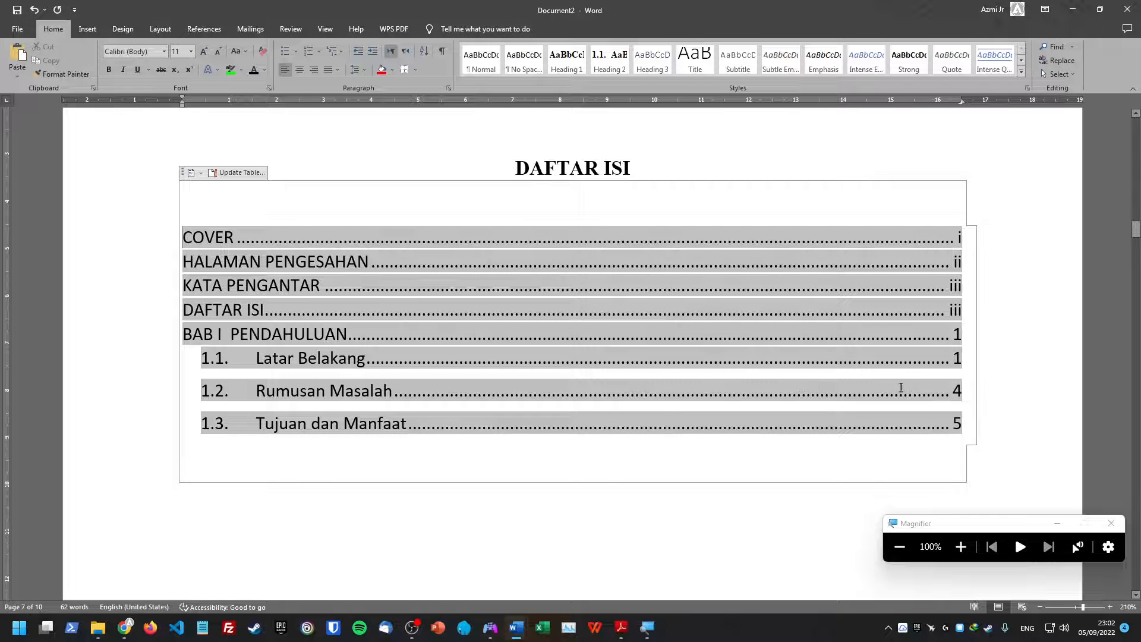
left_click(638, 494)
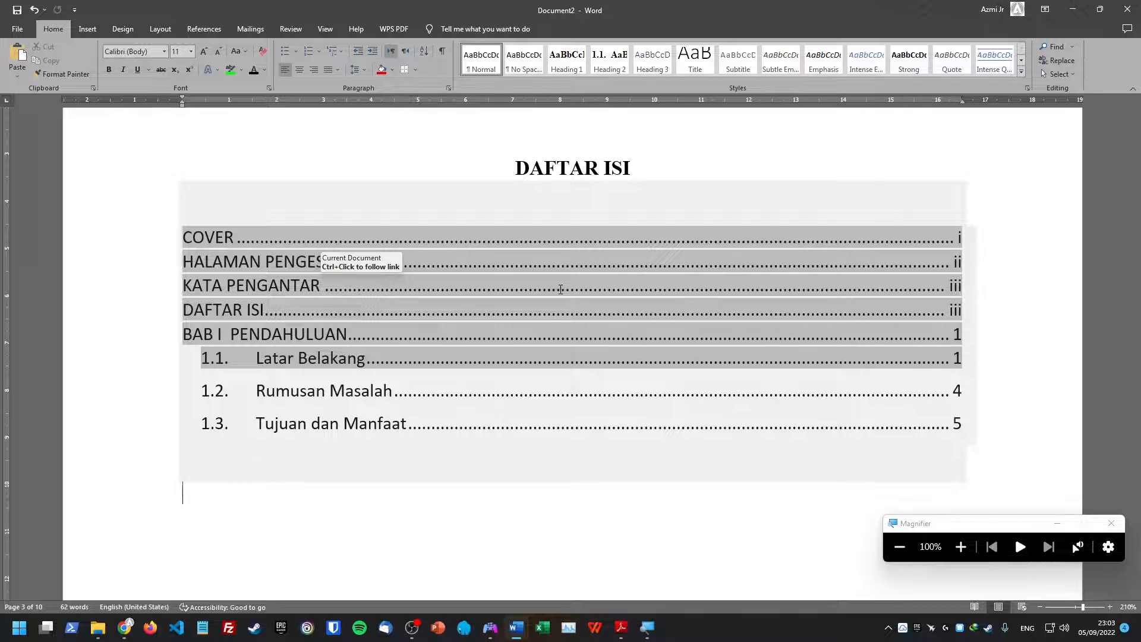
key("Return")
Collapse the content under the DAFTAR ISI heading and expand it again.
left_click(507, 170)
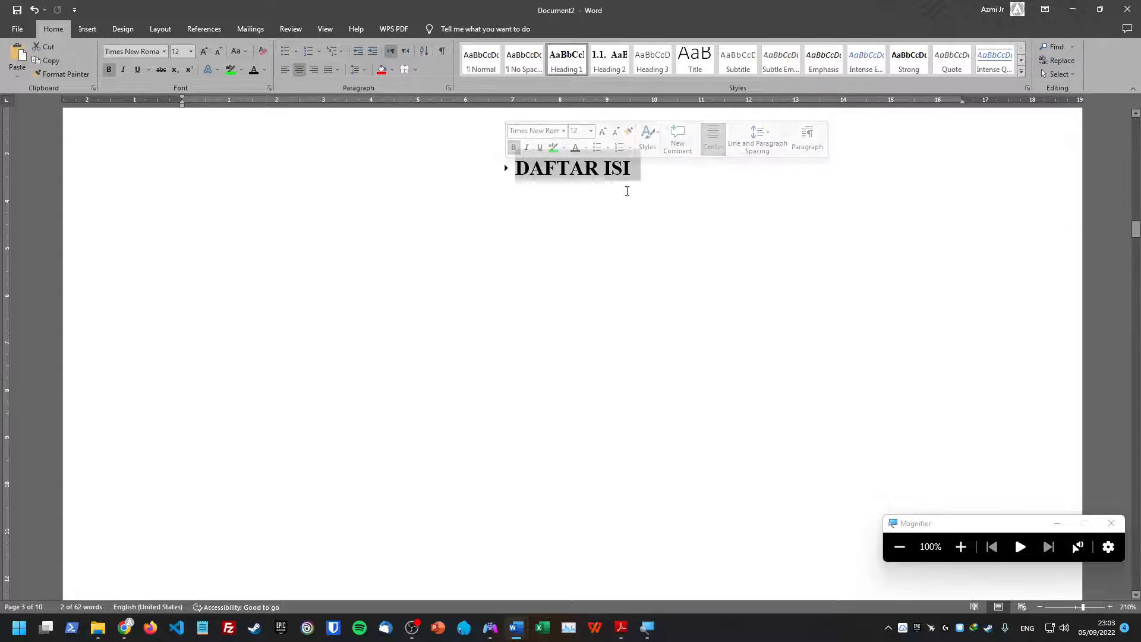
left_click(506, 169)
scroll(537, 256, "down", 20)
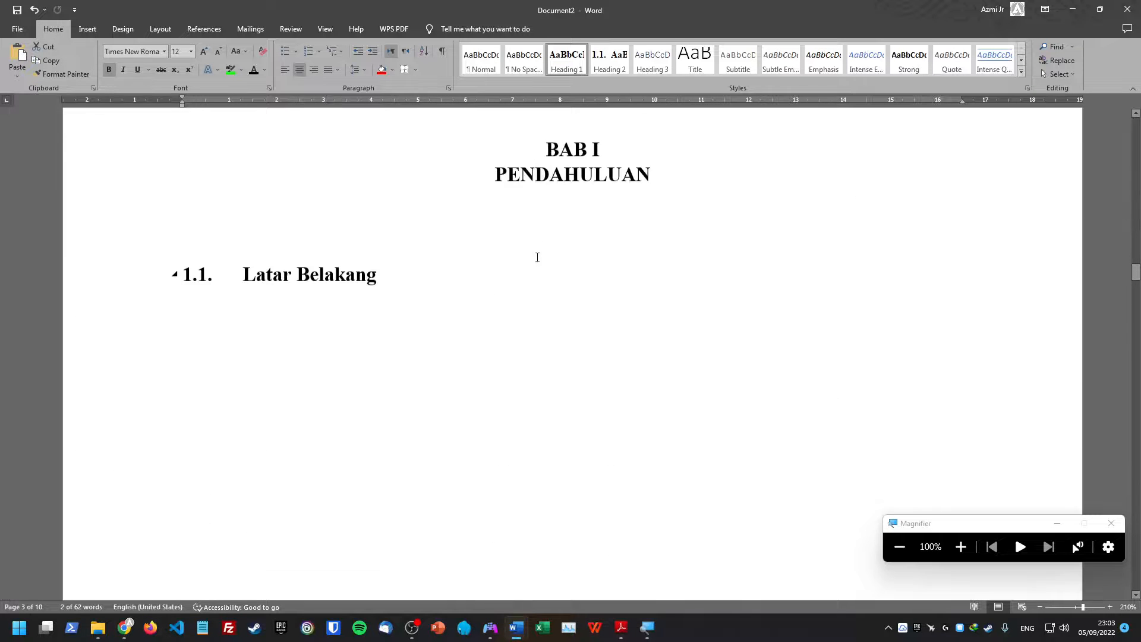
scroll(538, 258, "up", 4)
scroll(539, 258, "up", 6)
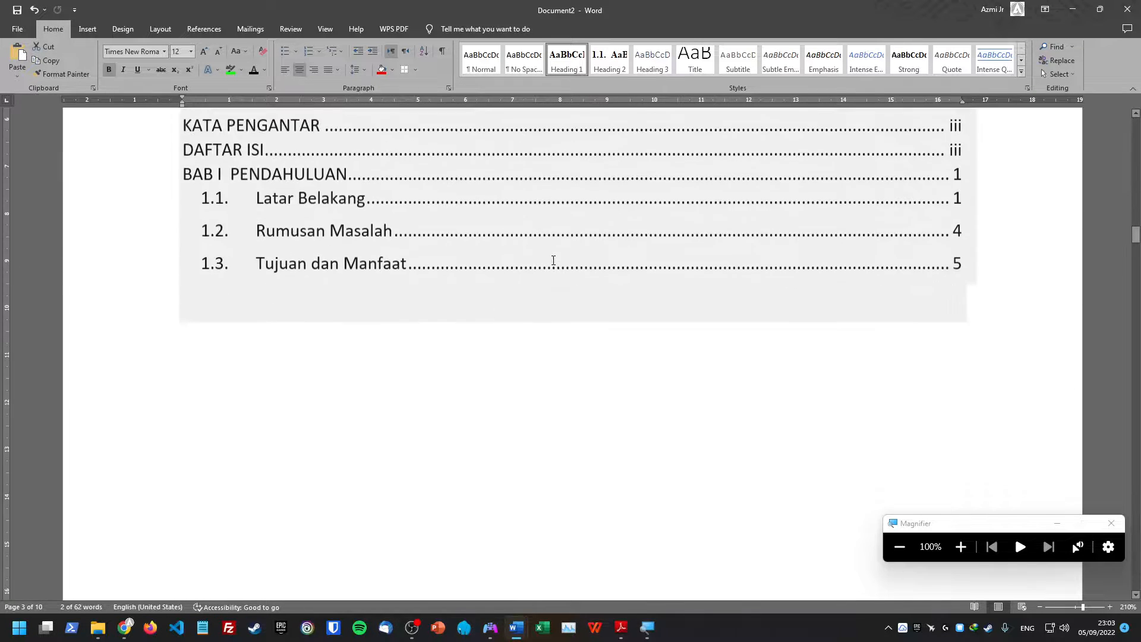
Add two page breaks below the table of contents and write DAFTAR TABEL on the last new page.
left_click(537, 417)
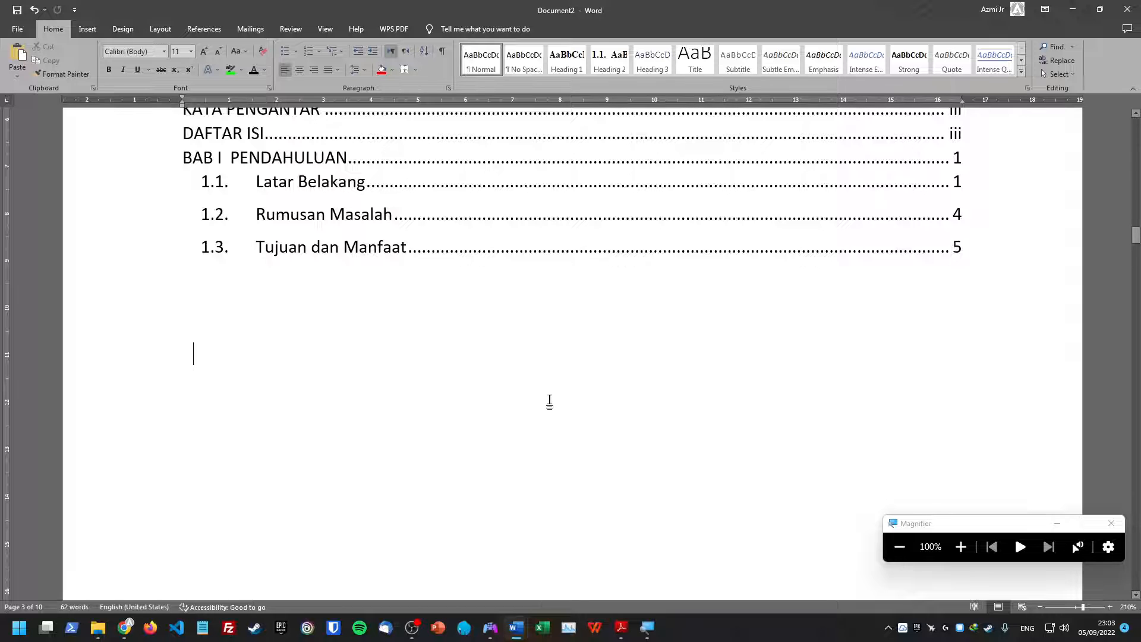
scroll(561, 390, "down", 3)
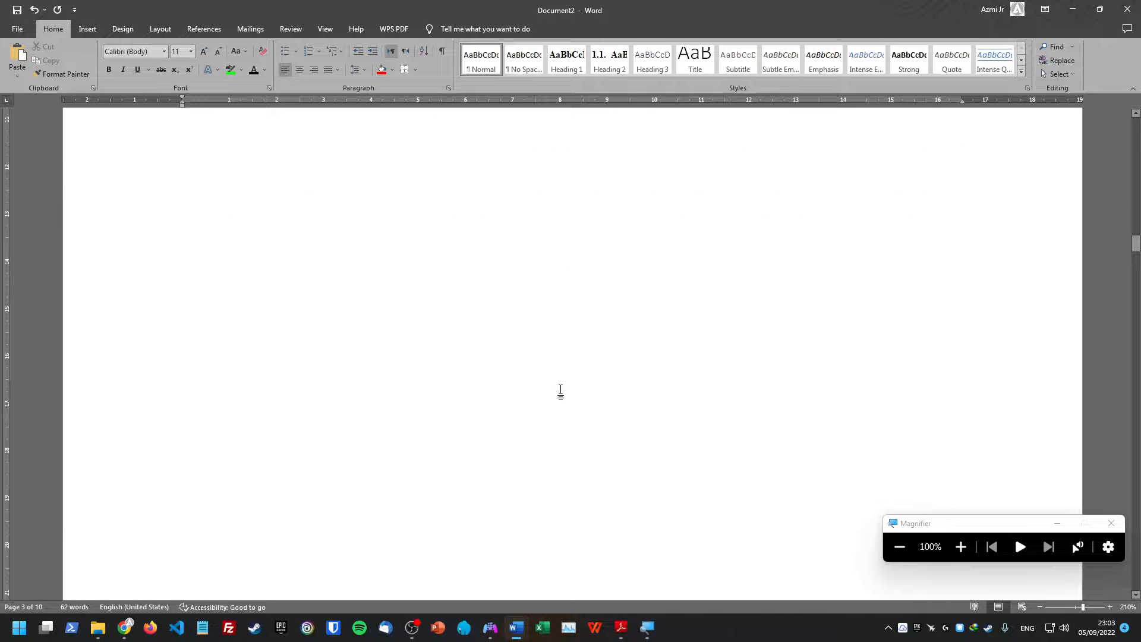
key("Home")
scroll(576, 385, "down", 1)
scroll(585, 380, "down", 4)
left_click(592, 375)
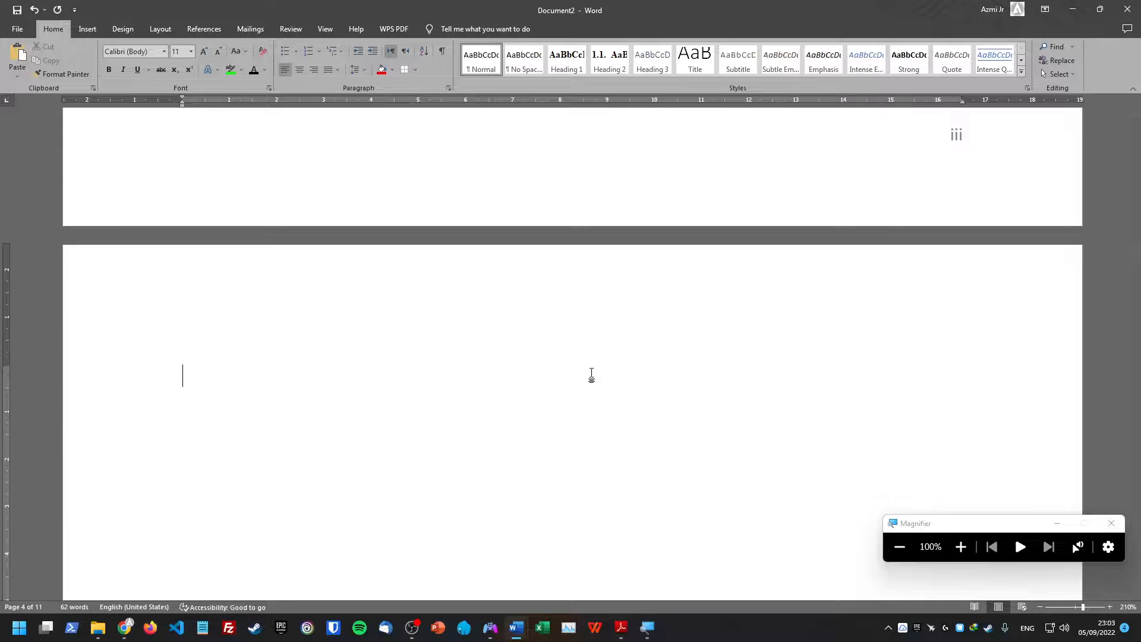
key("ctrl+Return")
type("daf")
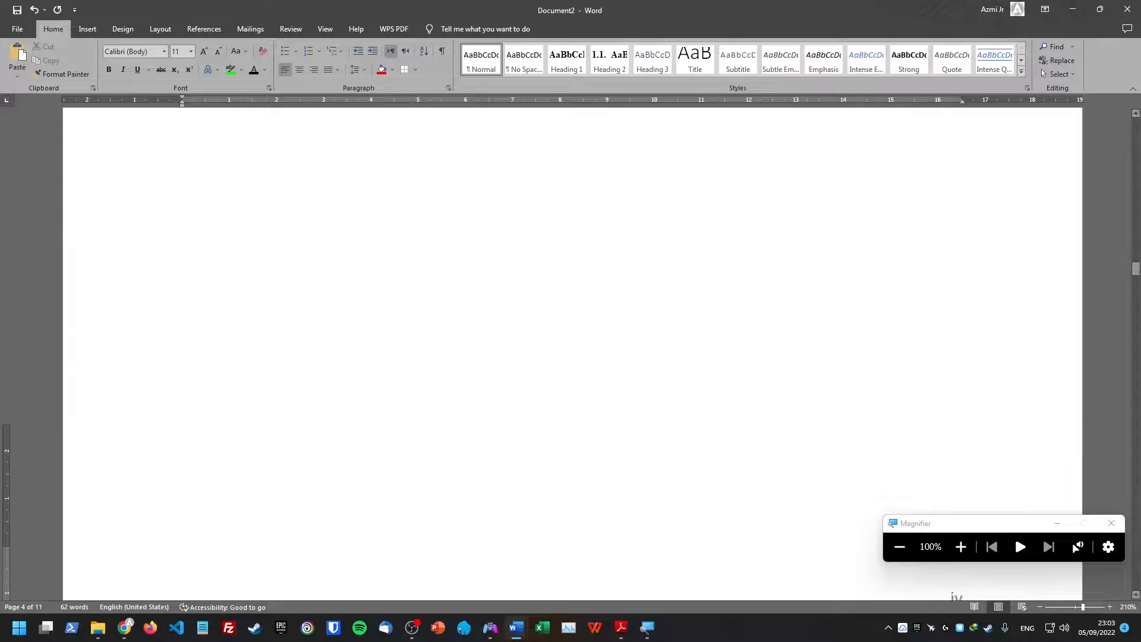
key("BackSpace")
type("DAFTAR TABEL")
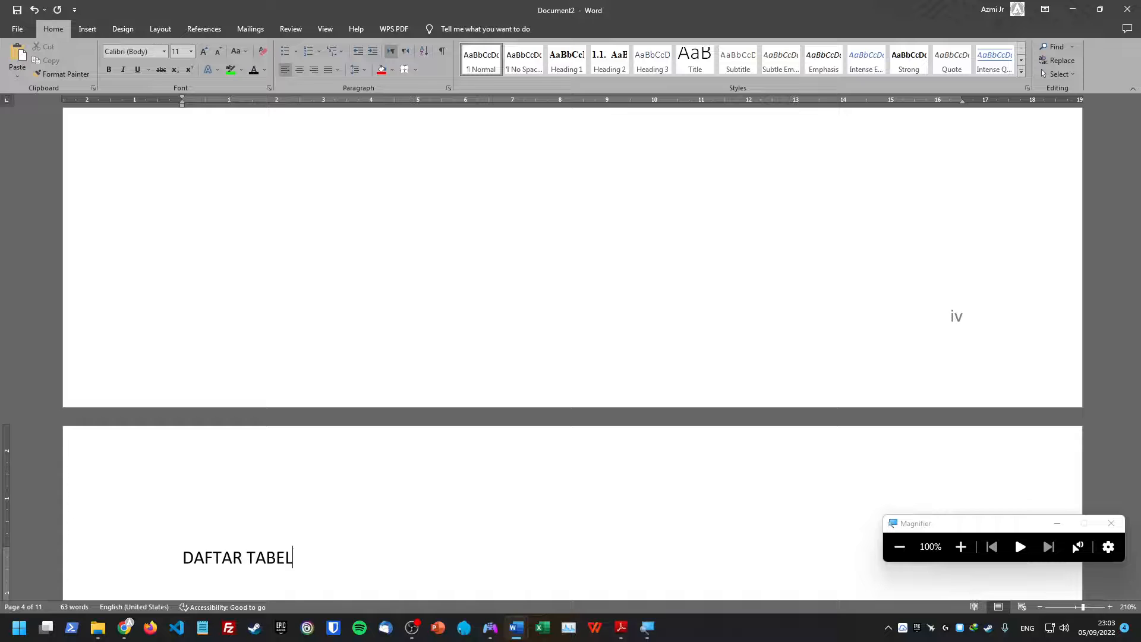
Add a line and two page breaks after DAFTAR TABEL and write DAFTAR GAMBAR on the last new page.
key("Return")
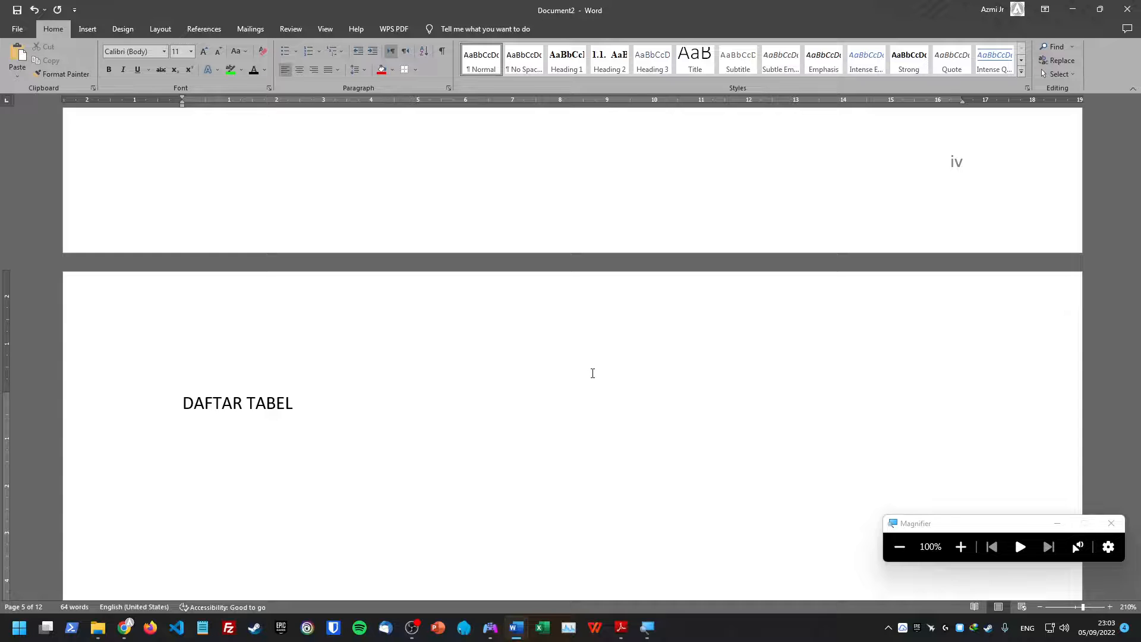
key("ctrl+Return")
type("DAFTAR GAMBAR")
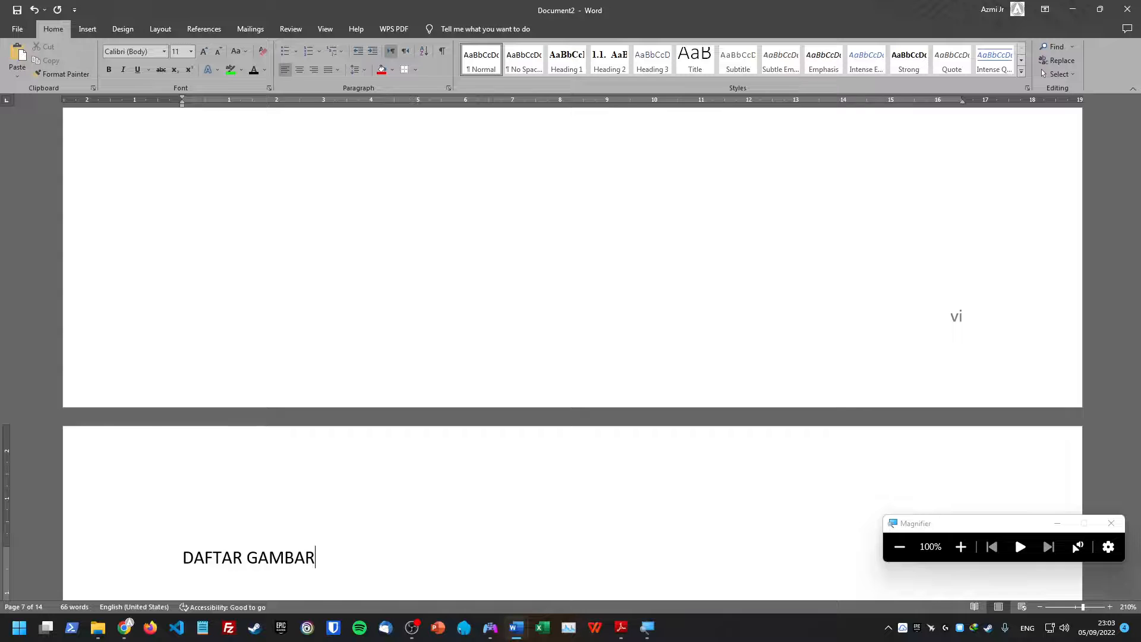
scroll(433, 310, "up", 1)
scroll(433, 314, "down", 5)
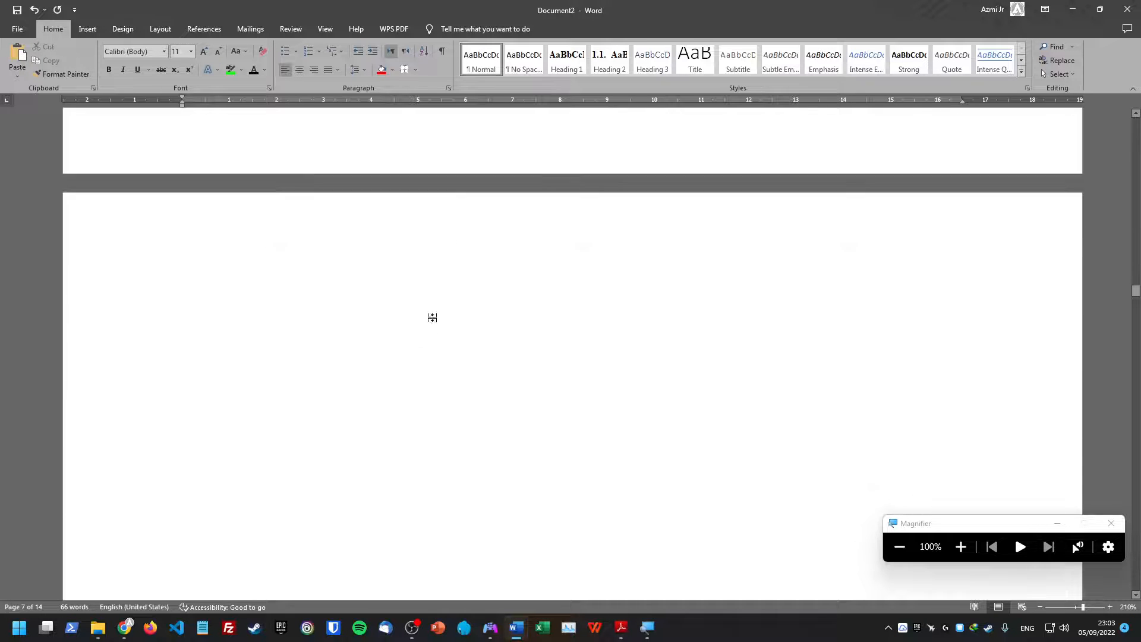
Apply the Heading 1 style to the DAFTAR TABEL title.
scroll(434, 319, "up", 20)
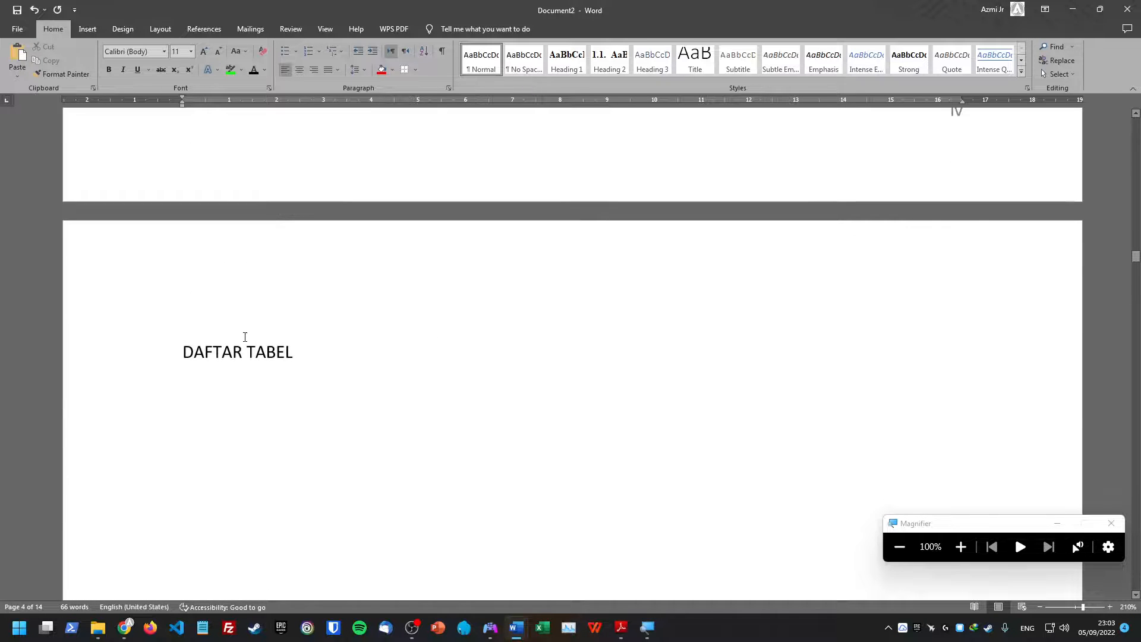
left_click(244, 352)
triple_click(555, 350)
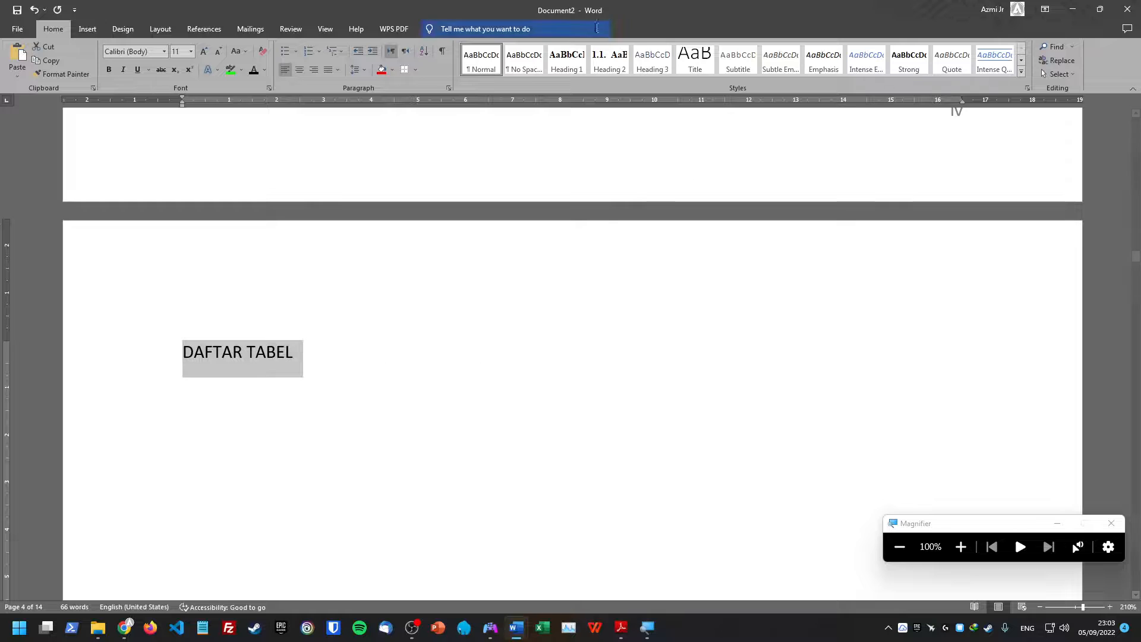
key("ctrl+alt+1")
Apply the Heading 1 style to the DAFTAR GAMBAR title.
scroll(555, 337, "down", 6)
scroll(556, 337, "down", 7)
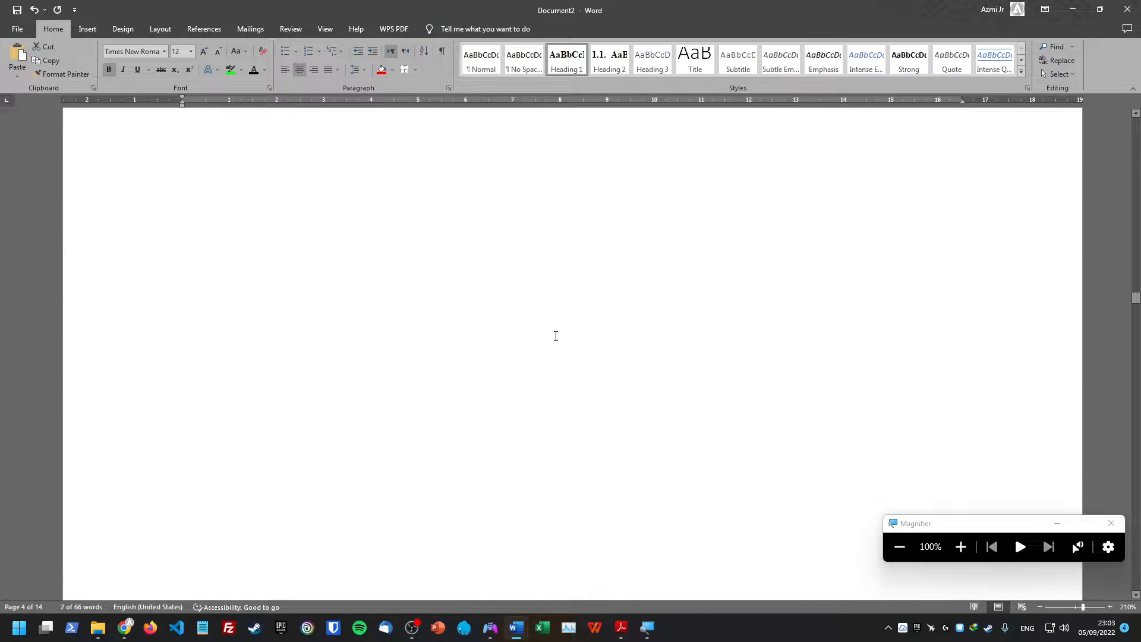
scroll(555, 336, "down", 3)
left_click(284, 205)
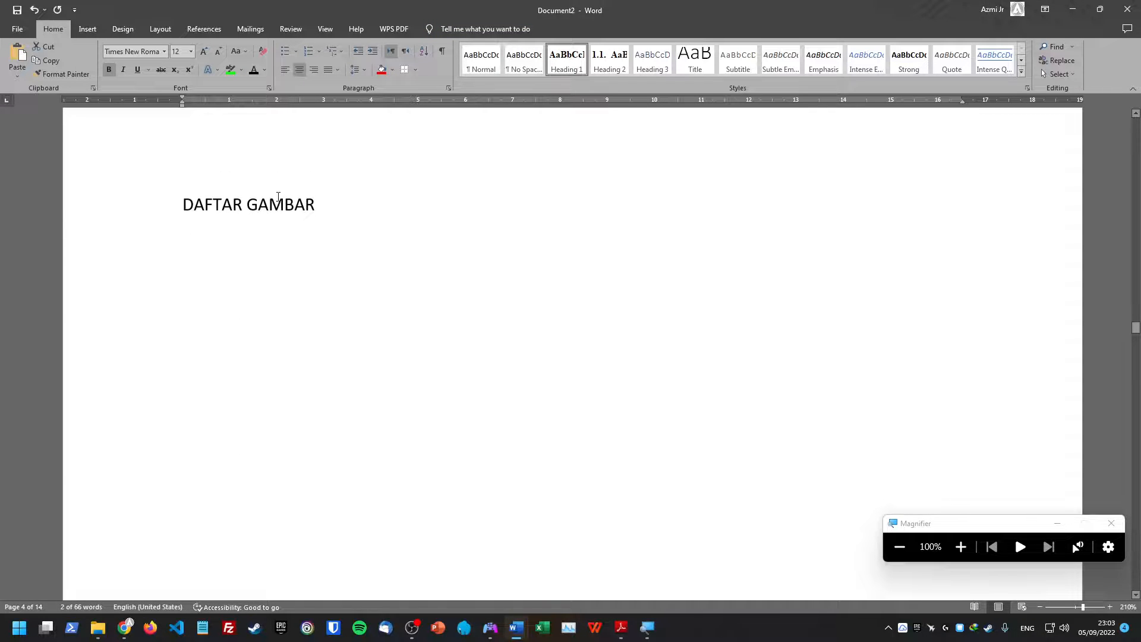
left_click(565, 72)
Add two blank lines below heading 1.1 Latar Belakang in BAB I.
scroll(552, 300, "down", 20)
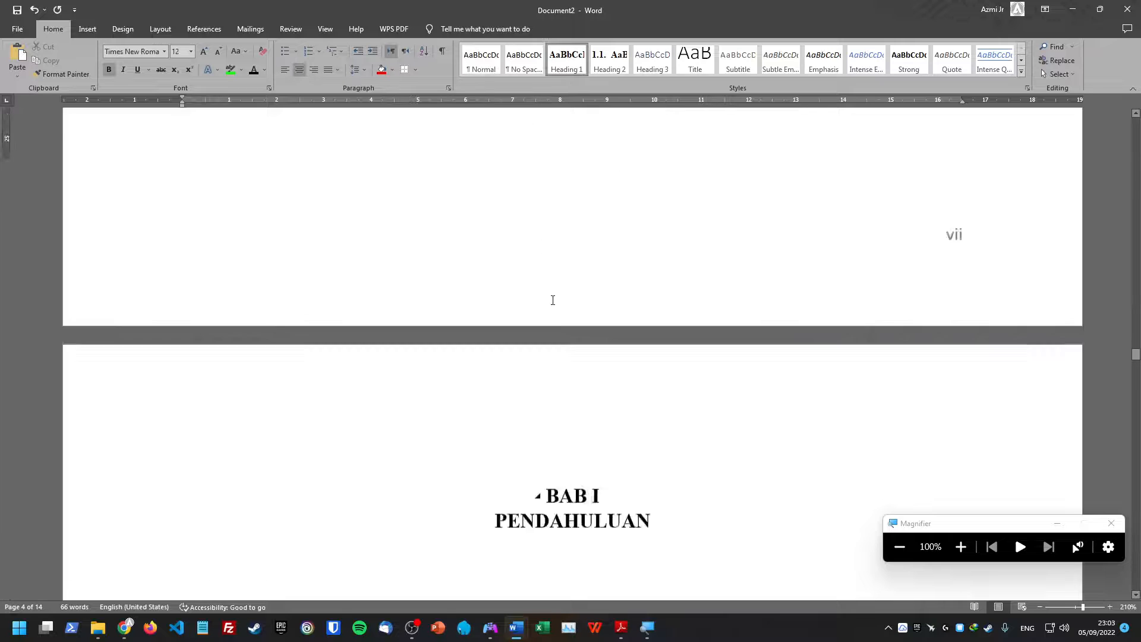
scroll(553, 300, "down", 20)
scroll(617, 189, "up", 1)
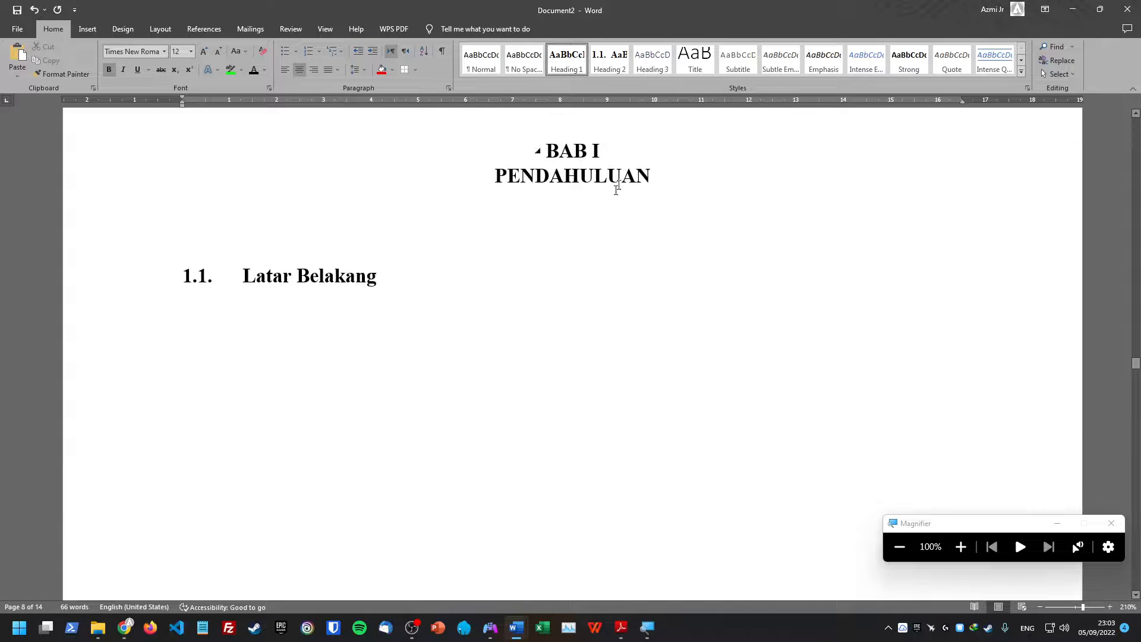
left_click(431, 302)
key("Return")
key("Return")
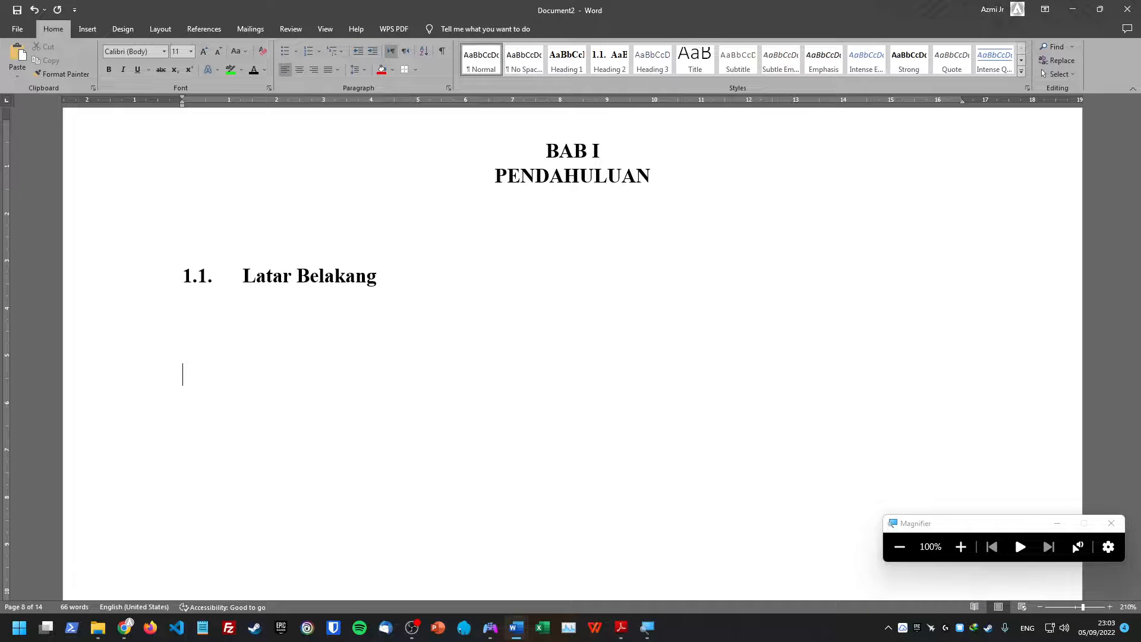
Insert the picture pexels-flo-dahm-699466.jpg from the Downloads folder on the blank line below heading 1.1 Latar Belakang.
left_click(94, 30)
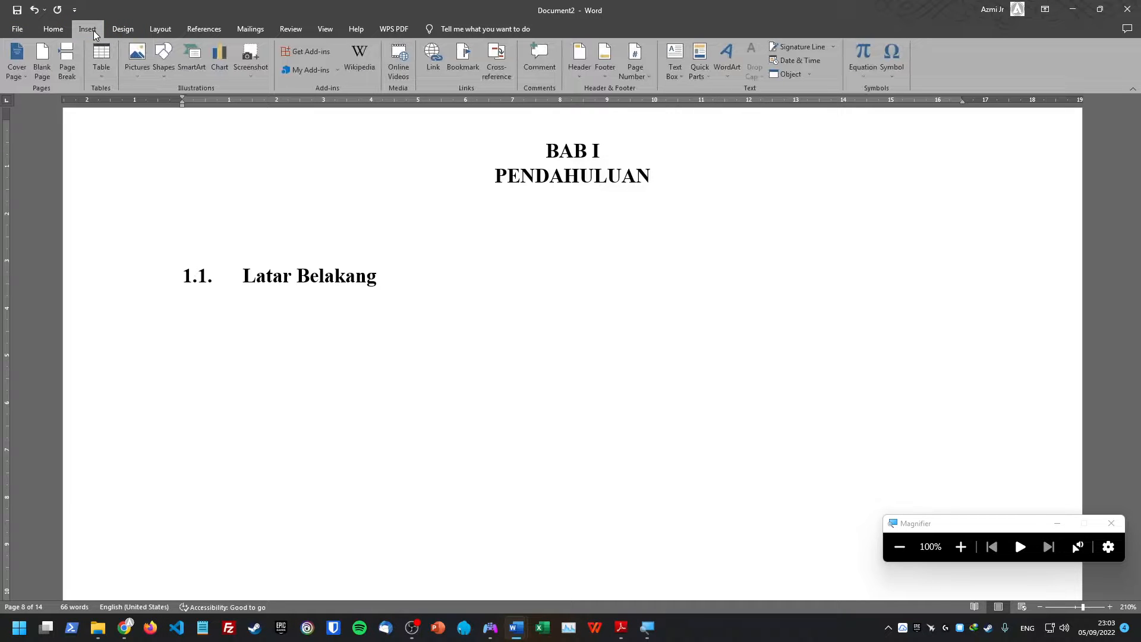
left_click(137, 74)
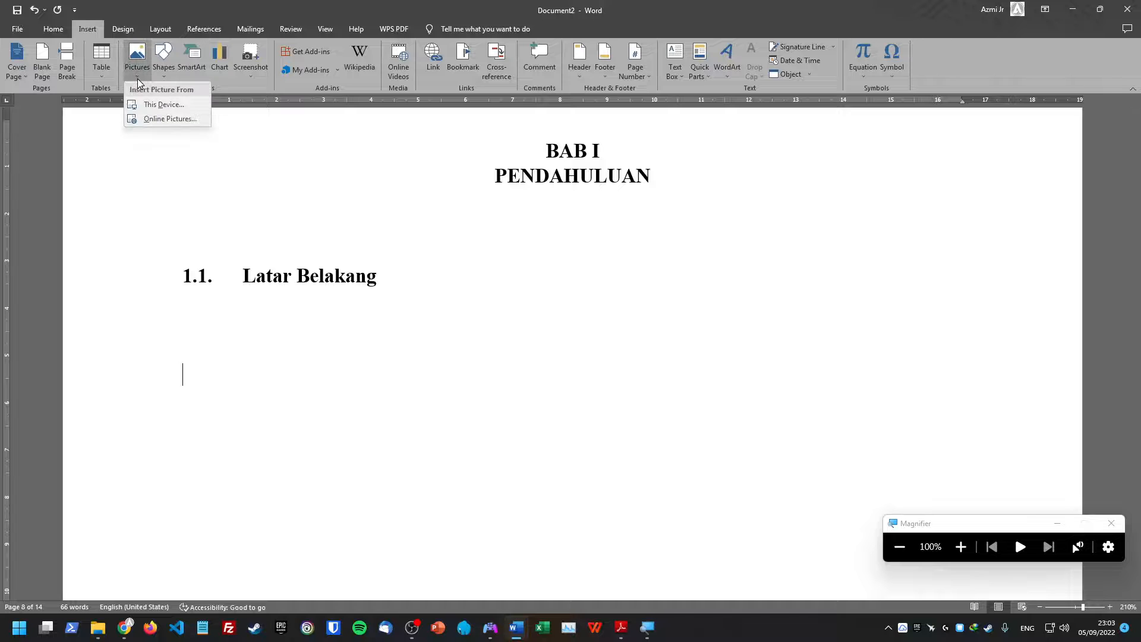
left_click(172, 105)
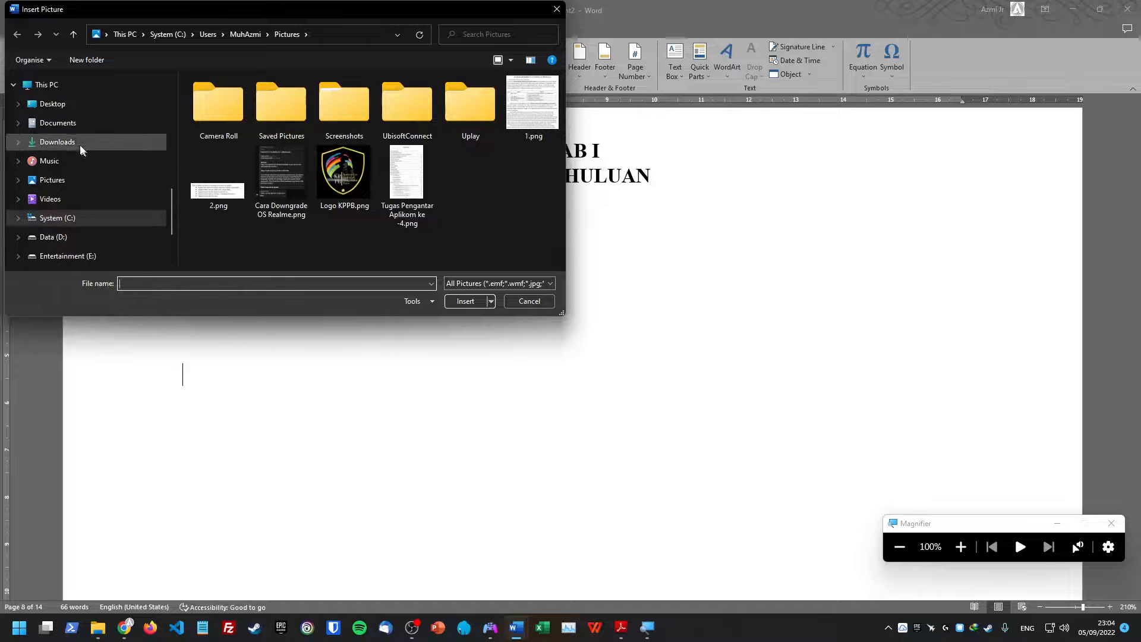
left_click(68, 180)
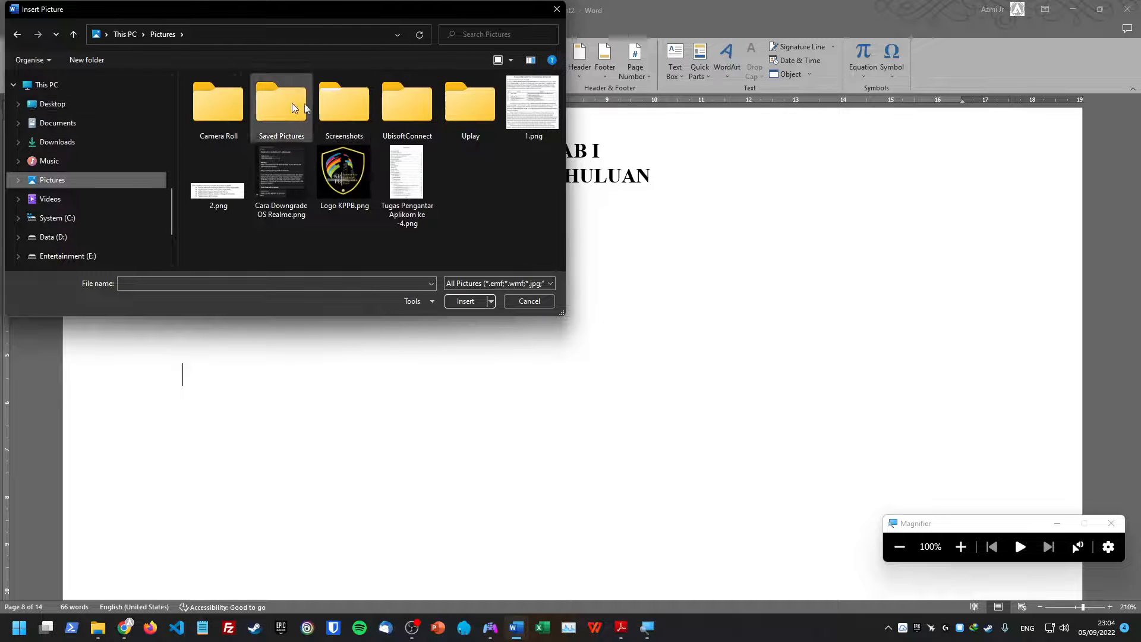
double_click(458, 106)
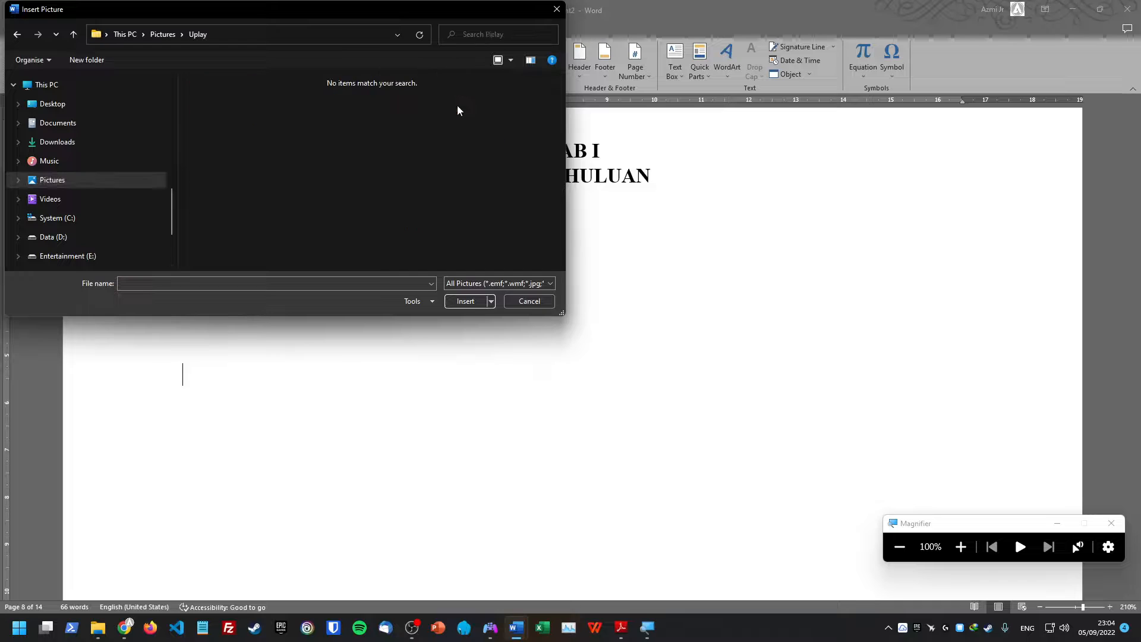
left_click(161, 34)
scroll(94, 230, "down", 1)
scroll(93, 231, "up", 2)
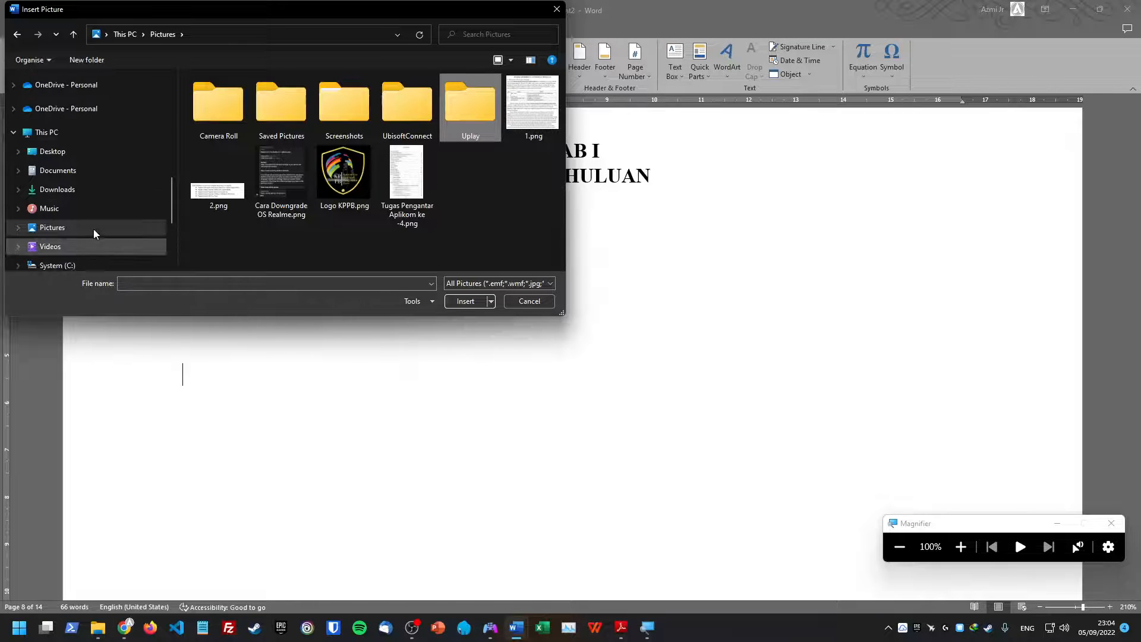
scroll(94, 229, "up", 1)
left_click(102, 207)
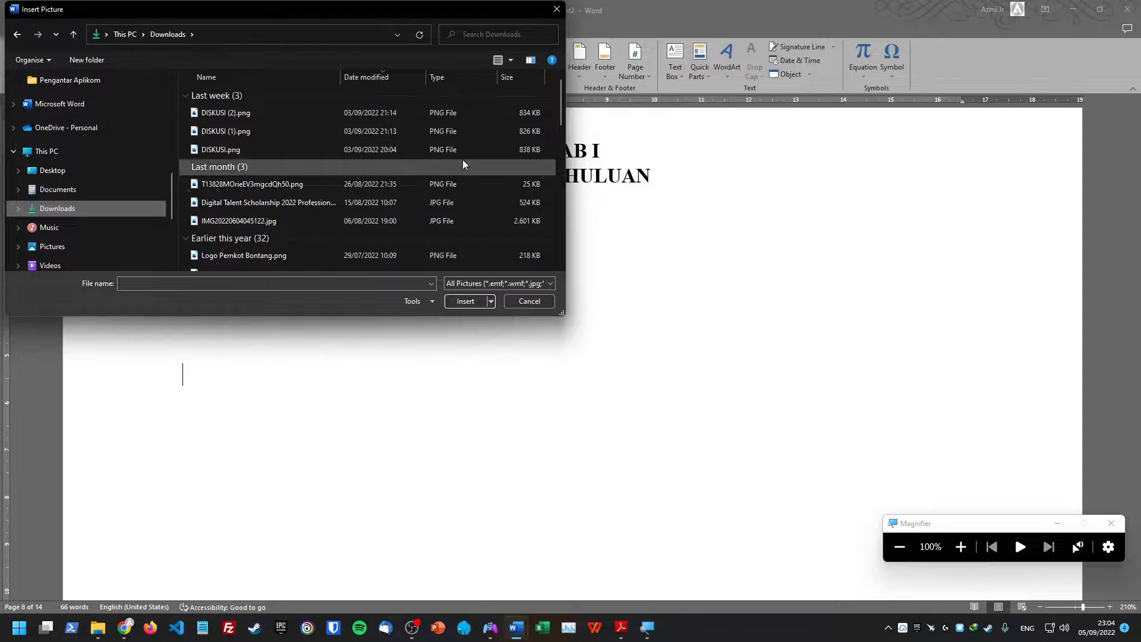
scroll(318, 220, "down", 4)
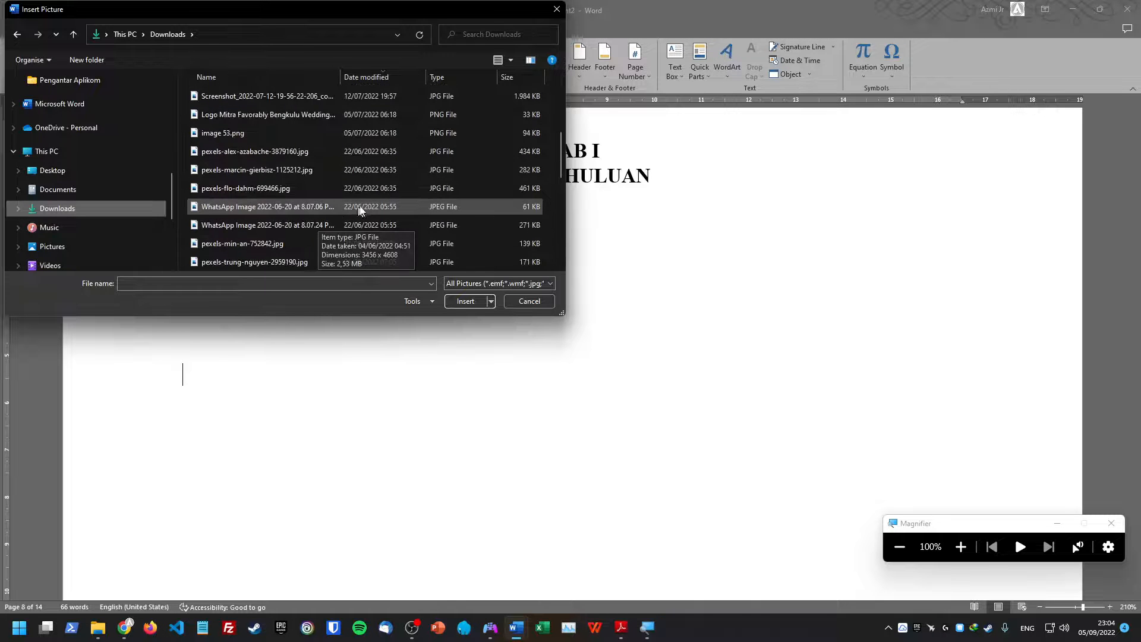
double_click(272, 190)
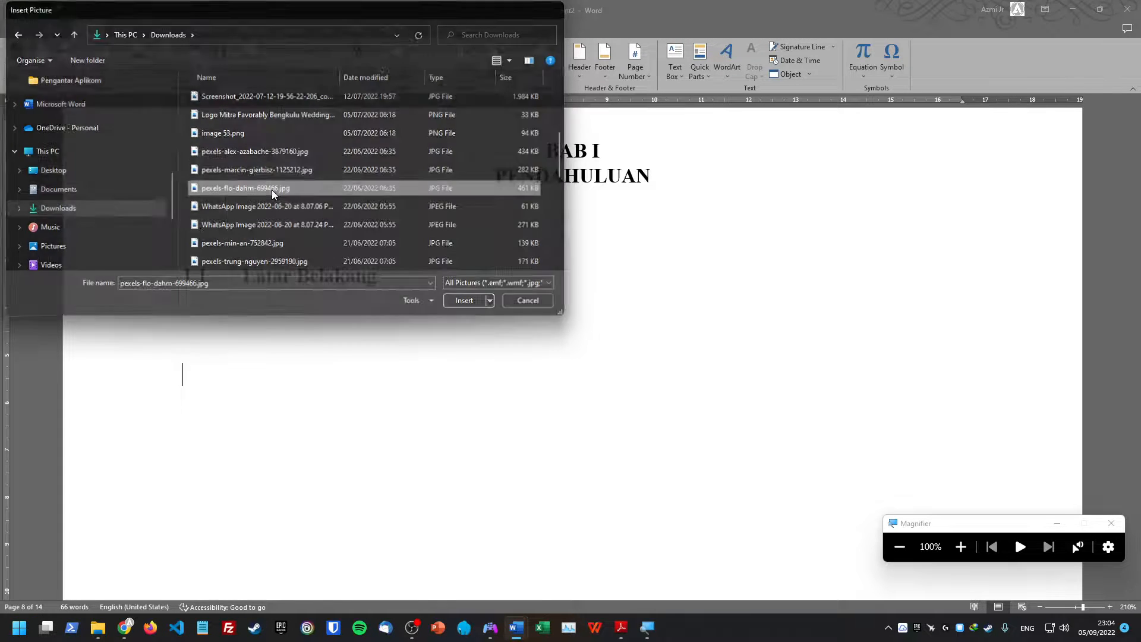
Shrink the Eiffel Tower picture proportionally to about 10 cm high so it fits below heading 1.1 Latar Belakang.
scroll(582, 329, "down", 5)
scroll(583, 329, "up", 5)
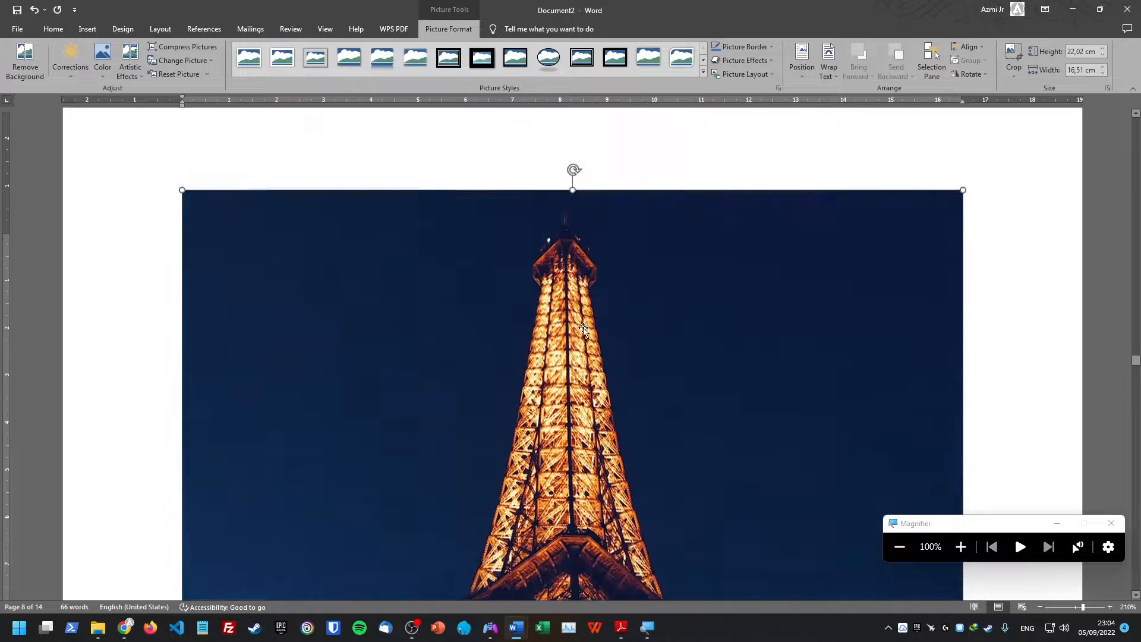
left_click_drag(466, 365, 445, 337)
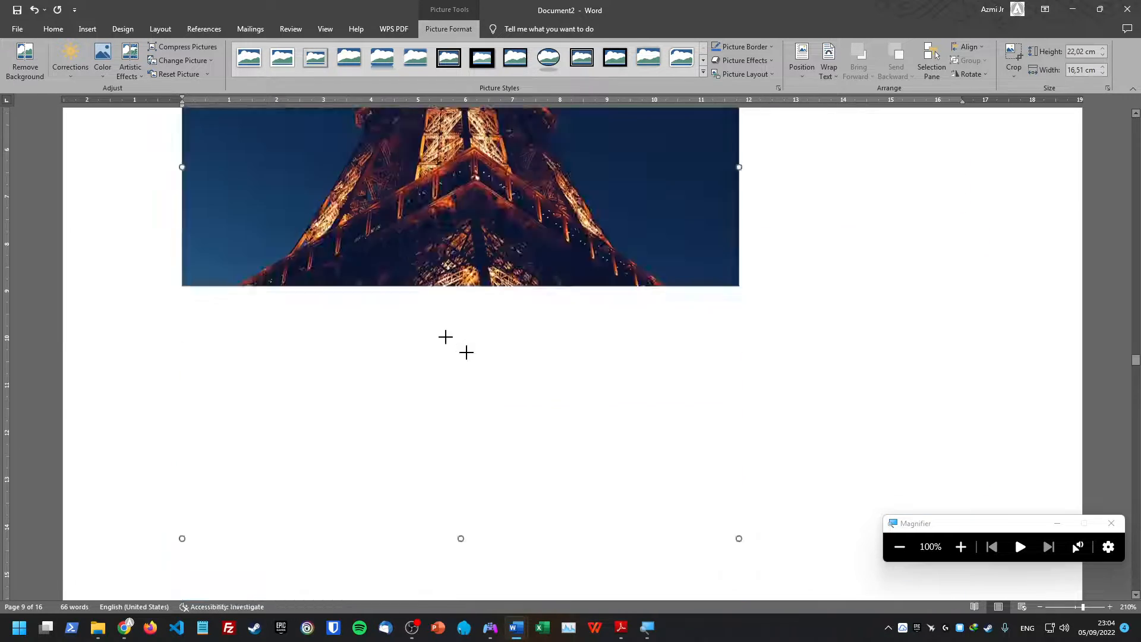
scroll(211, 196, "up", 6)
left_click_drag(181, 229, 370, 357)
left_click_drag(178, 226, 310, 403)
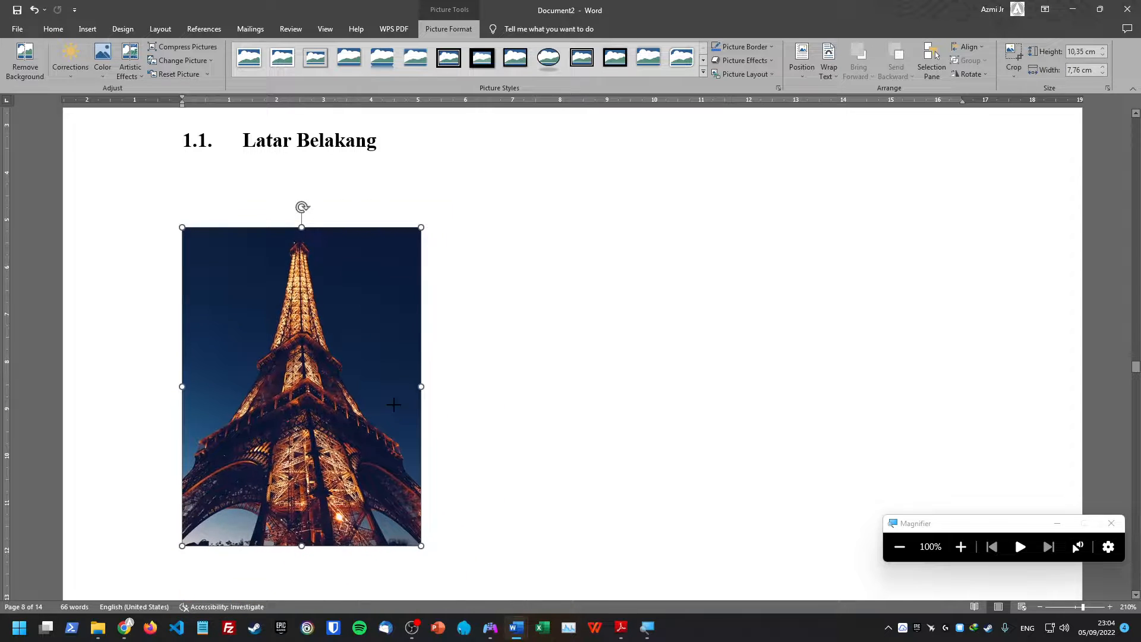
left_click(310, 197)
left_click(345, 284)
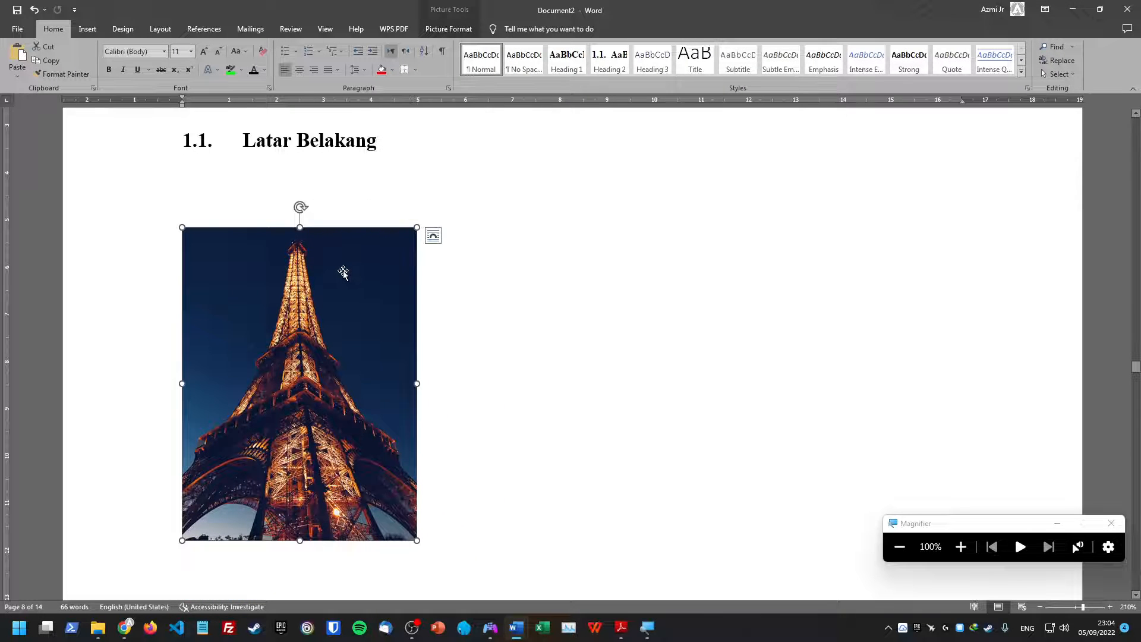
left_click(356, 218)
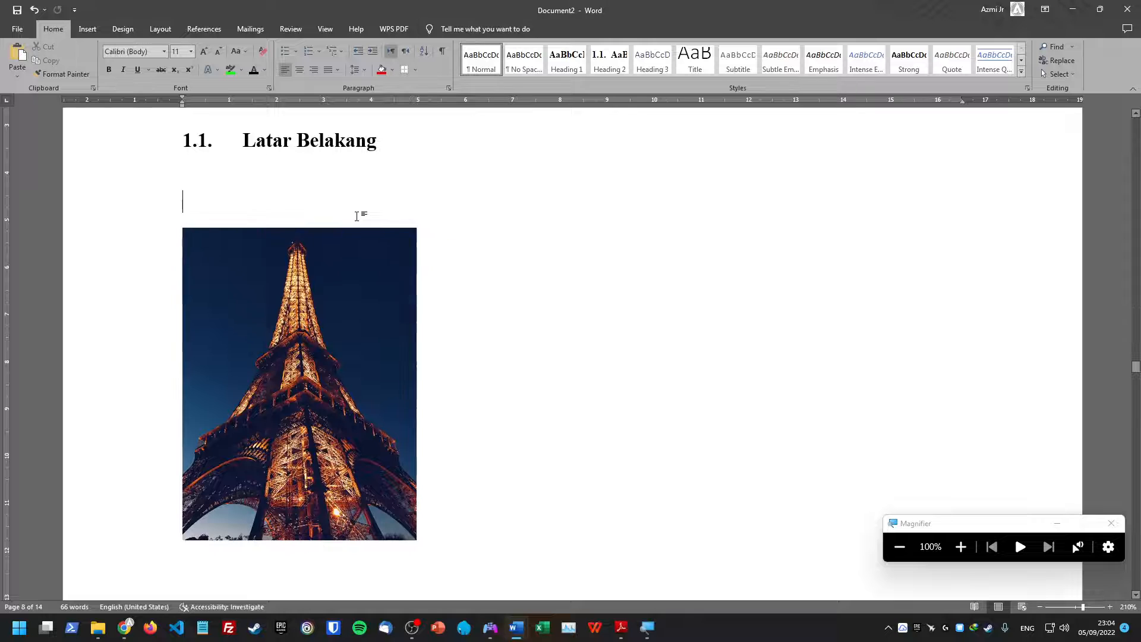
scroll(357, 216, "up", 10)
scroll(357, 216, "up", 10)
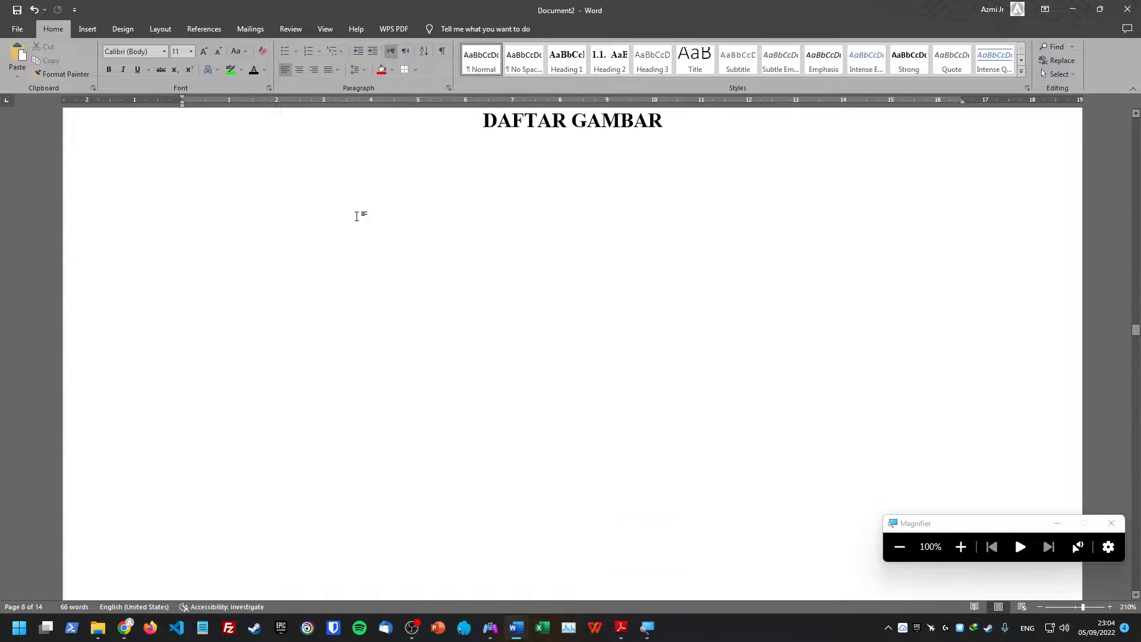
scroll(523, 232, "down", 10)
scroll(377, 257, "up", 2)
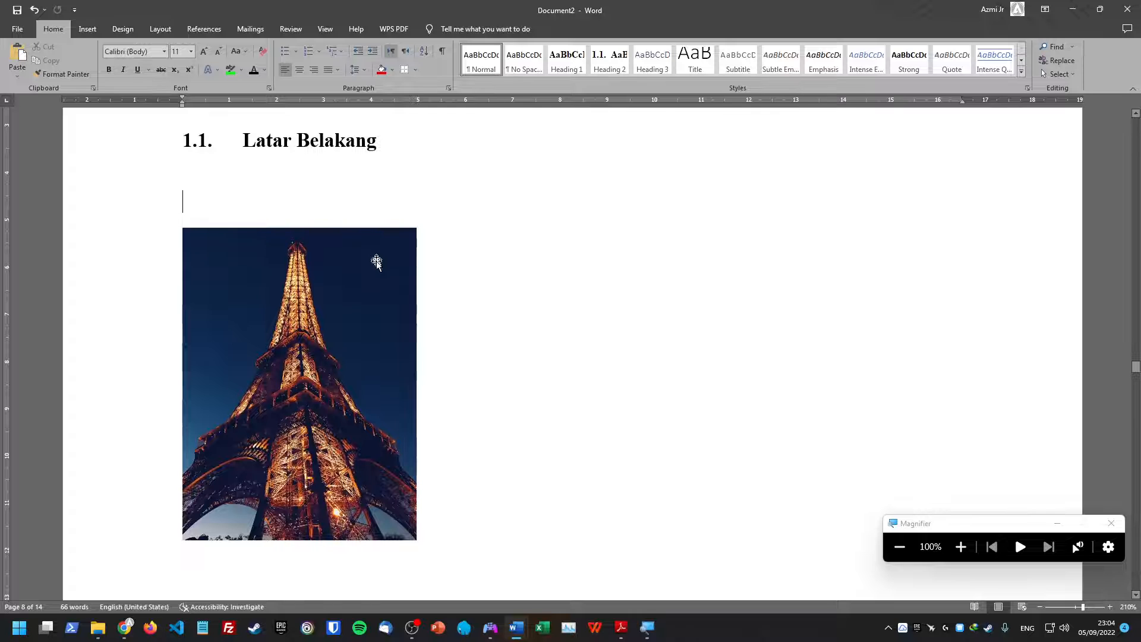
Open the caption settings for the Eiffel Tower picture and check the available caption labels.
left_click(374, 264)
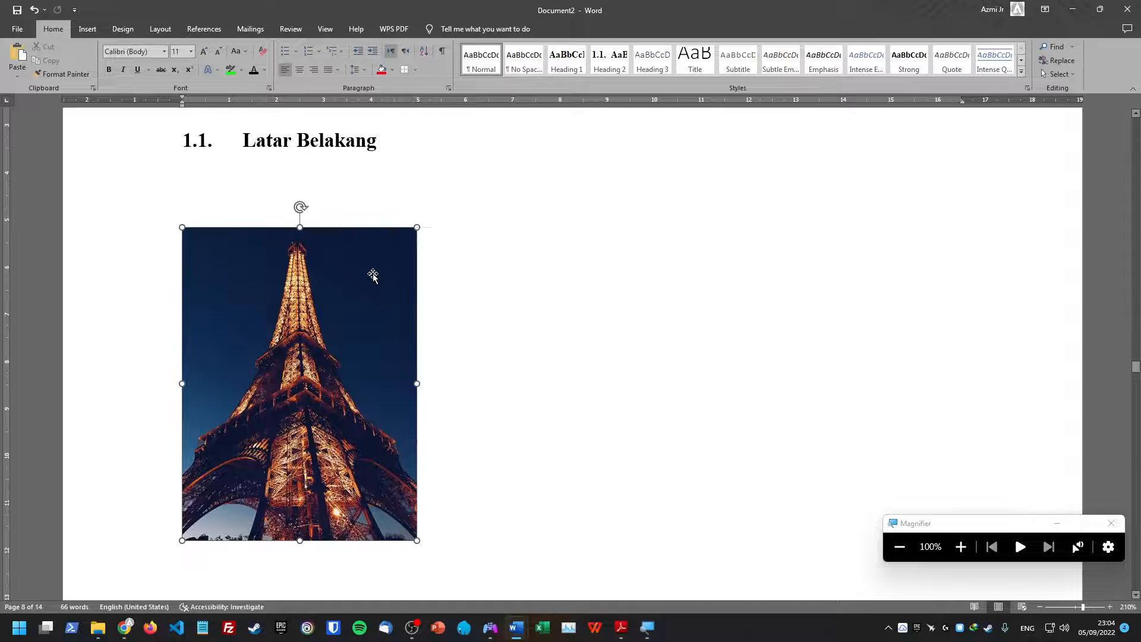
right_click(338, 257)
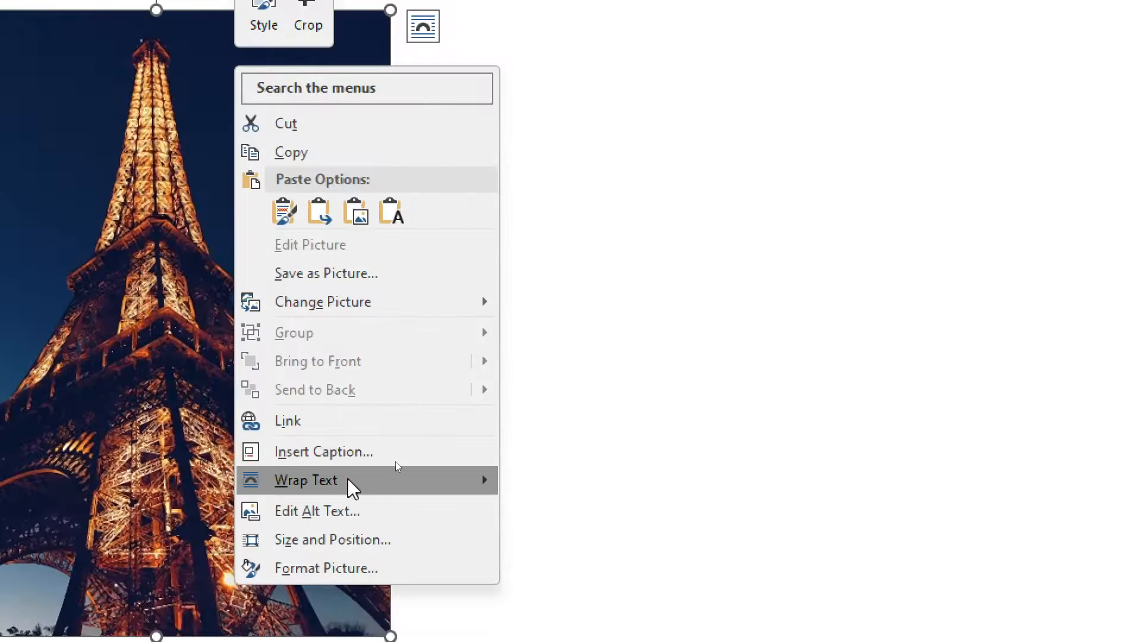
mouse_move(396, 462)
left_click(825, 453)
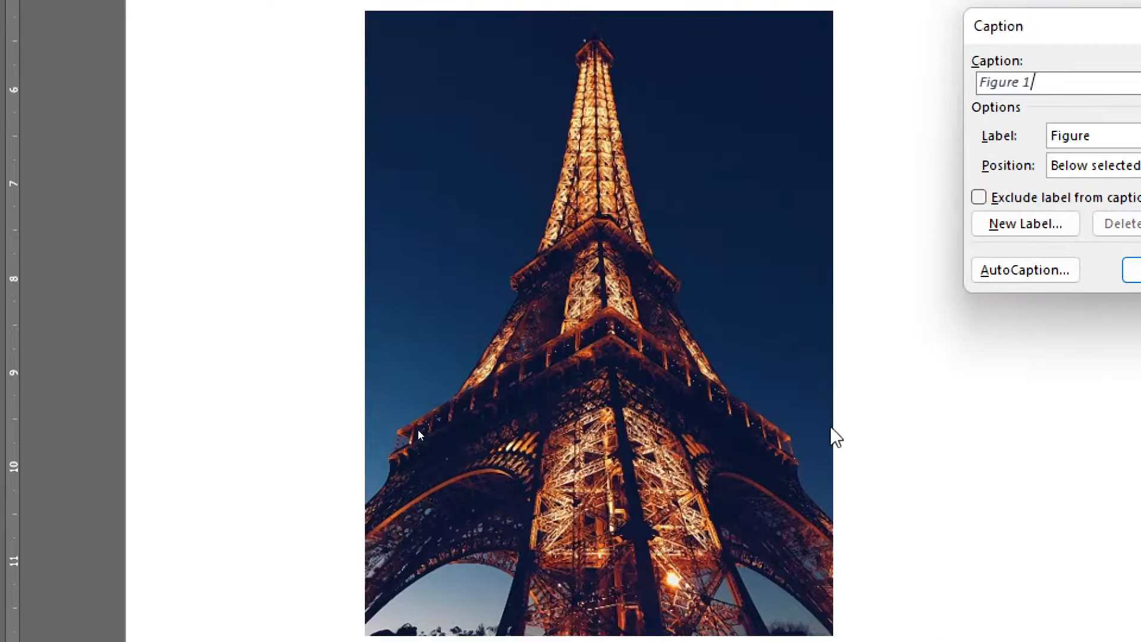
left_click_drag(1053, 86, 625, 84)
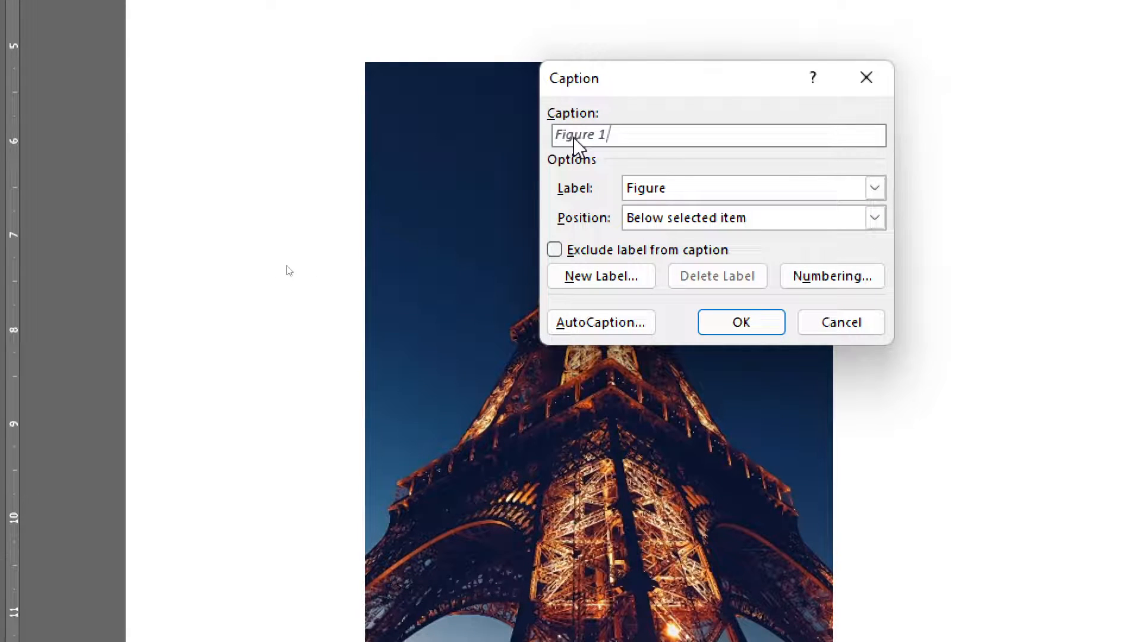
left_click(670, 189)
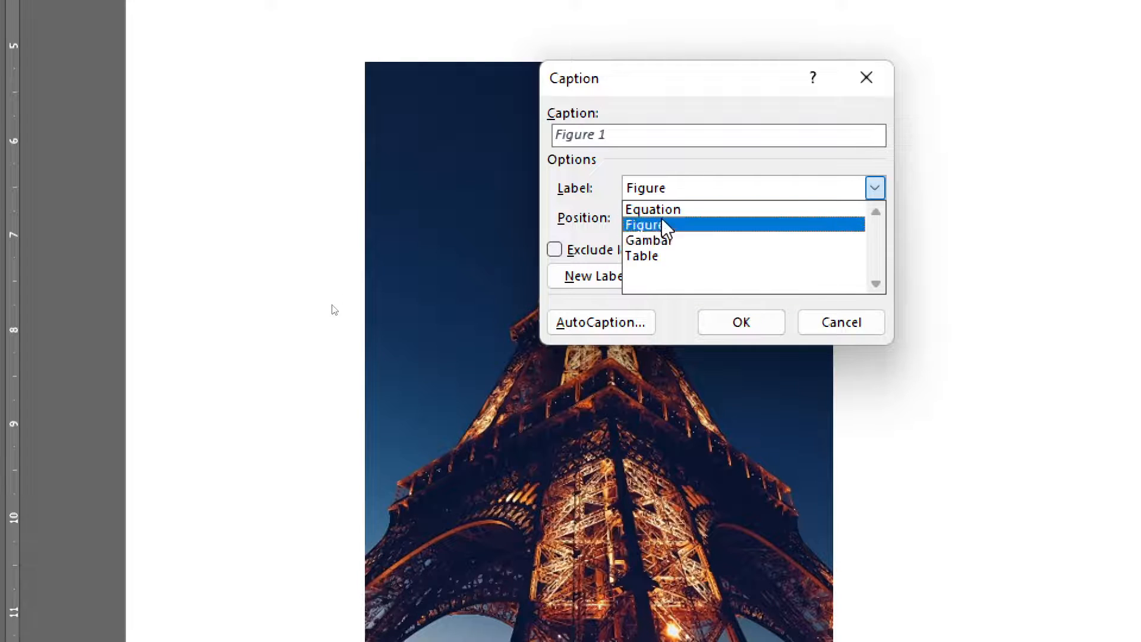
left_click(576, 186)
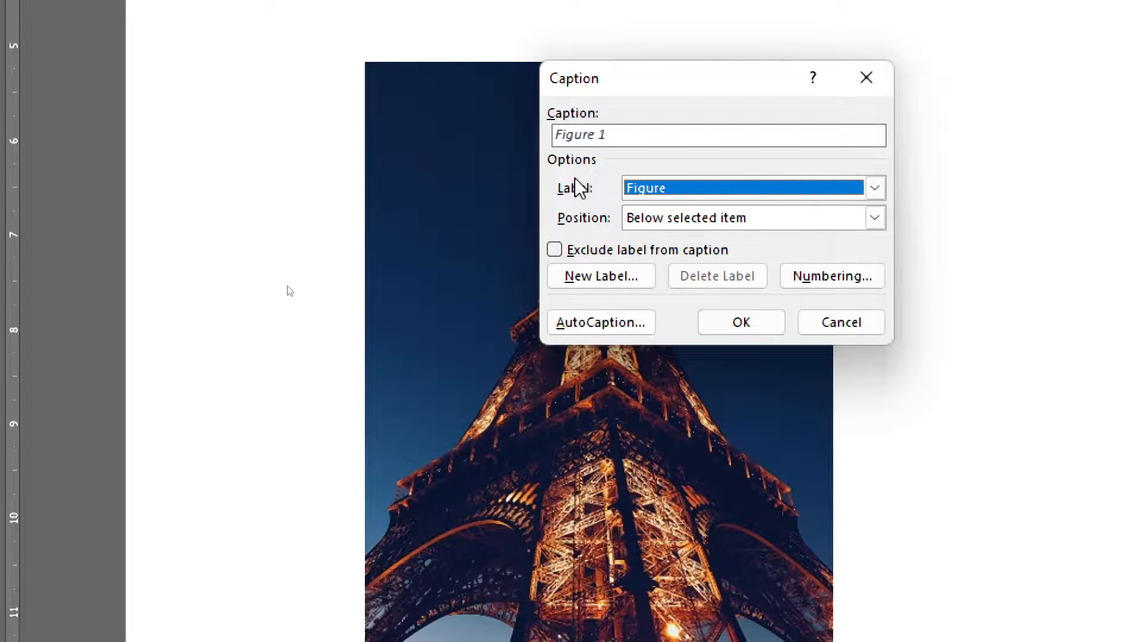
Create a new caption label named Foto for the Eiffel Tower picture.
left_click(613, 278)
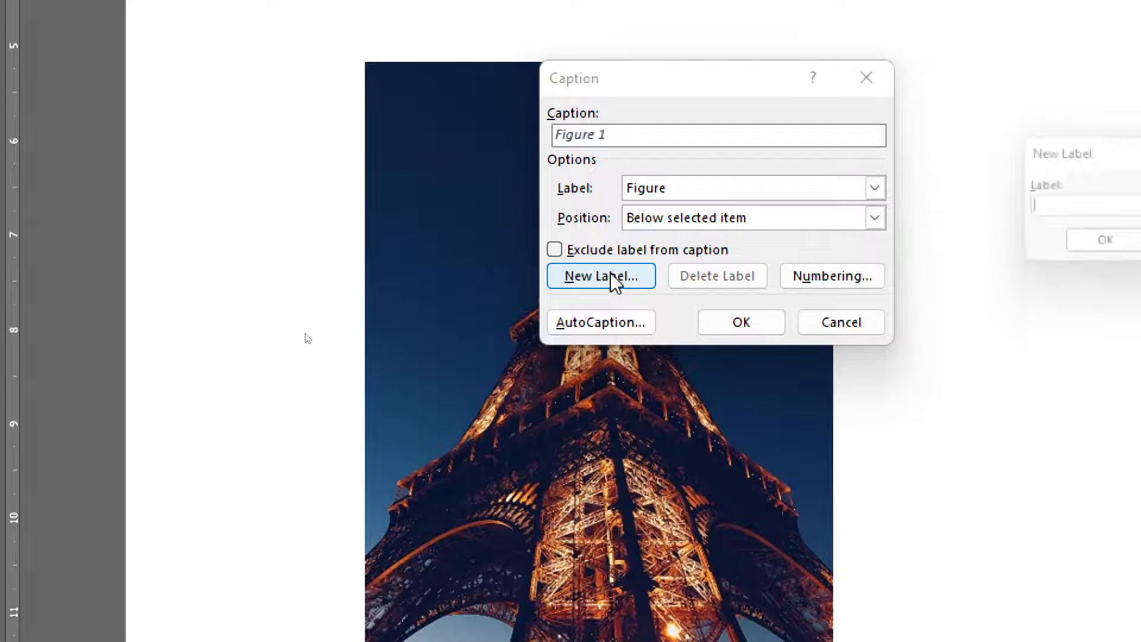
left_click_drag(1128, 157, 917, 125)
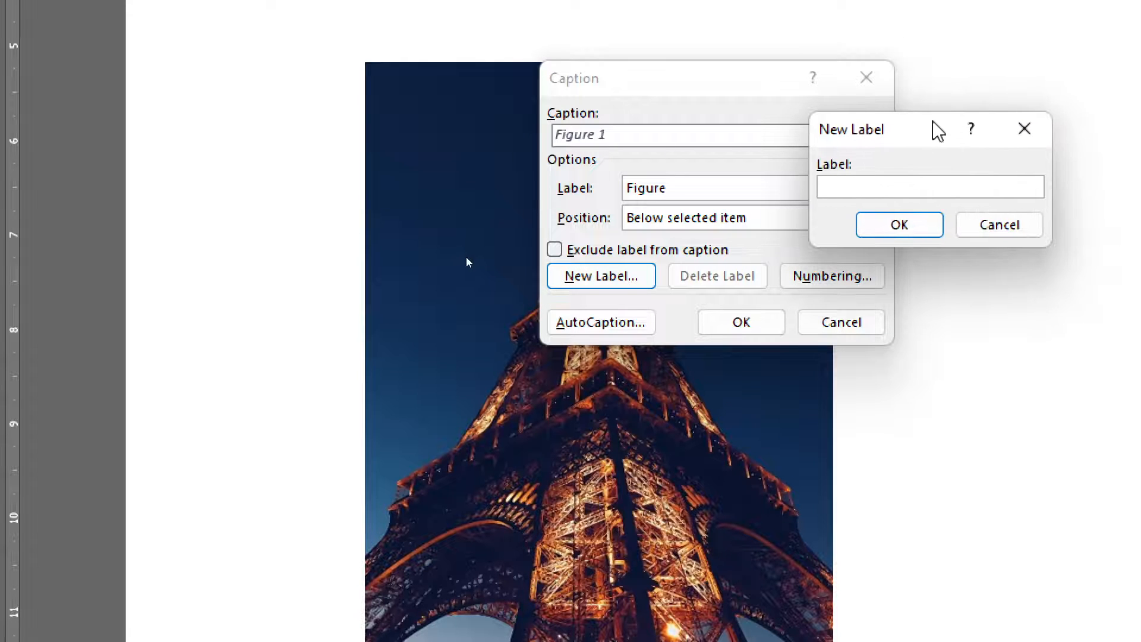
type("fOTO")
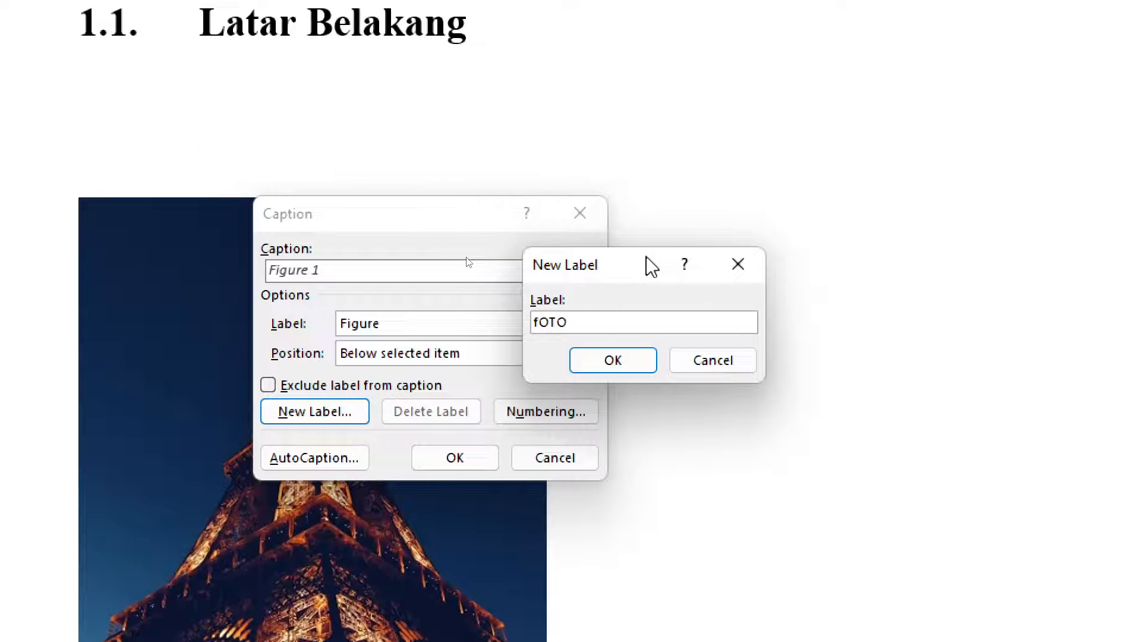
key("BackSpace")
key("BackSpace")
key("BackSpace")
type("Foto")
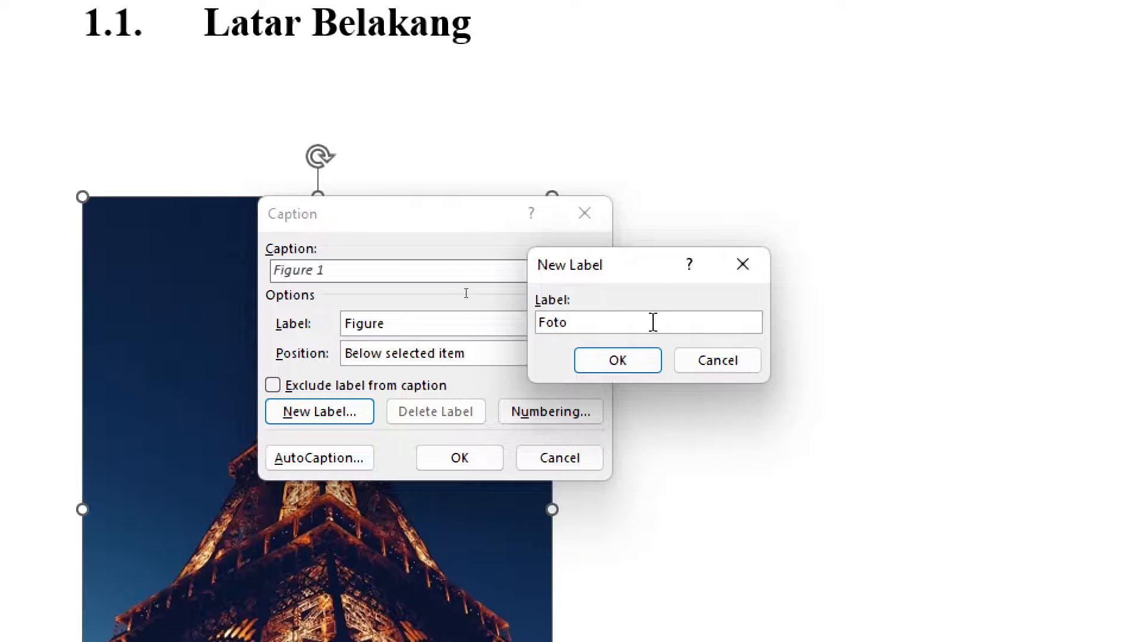
left_click(621, 360)
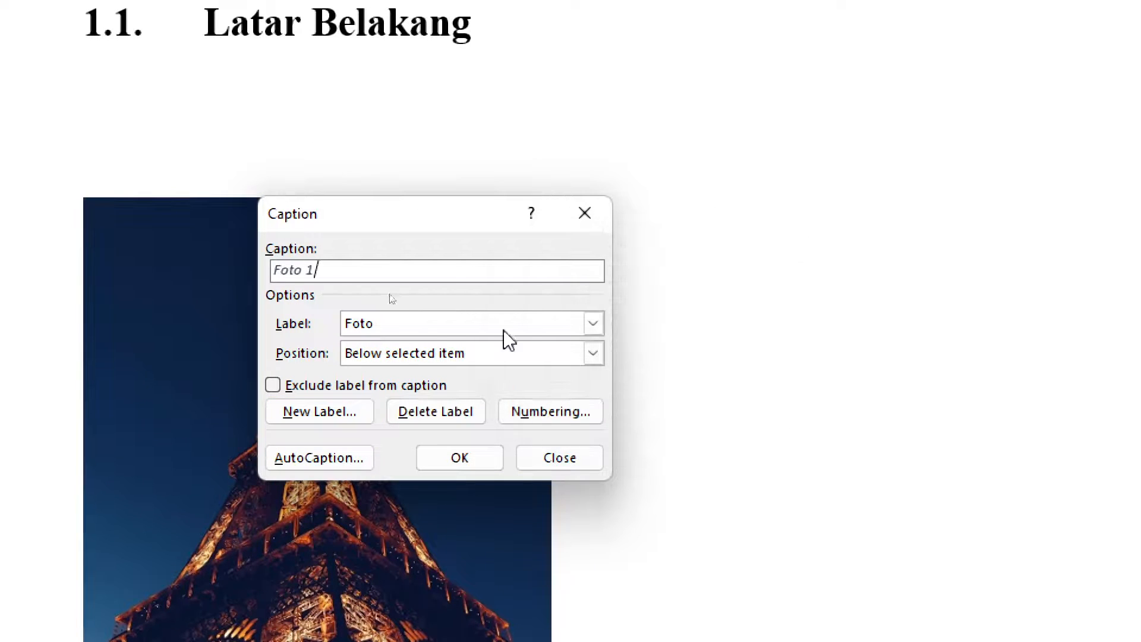
Insert the caption "Foto 1 Menara Eiffel Paris Prancis" below the Eiffel Tower picture.
left_click_drag(356, 213, 508, 190)
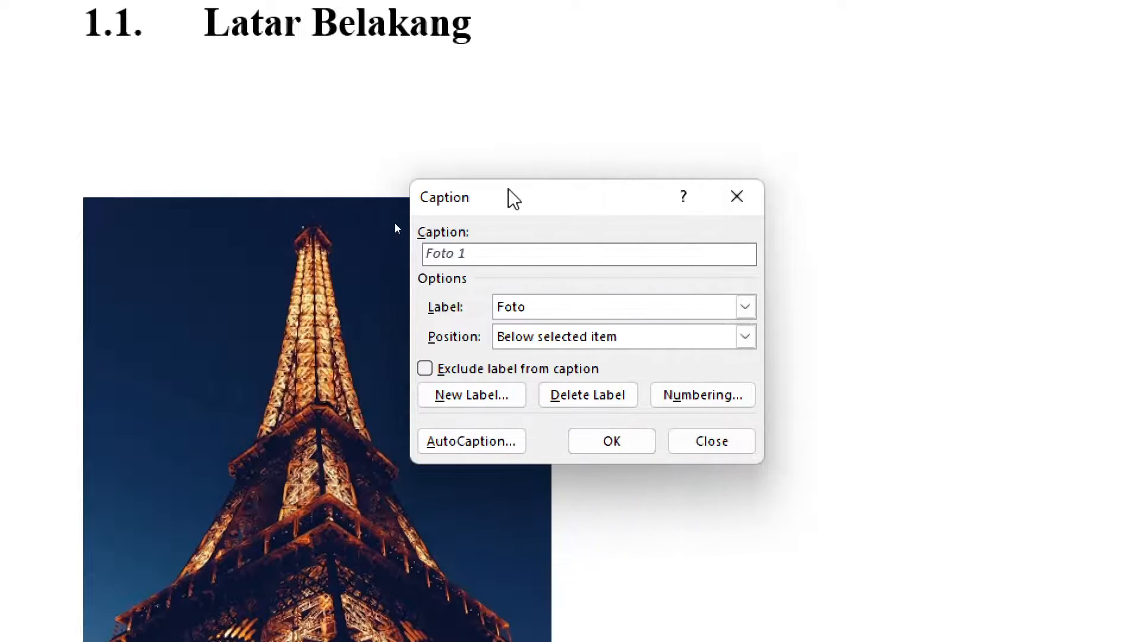
type("Ga")
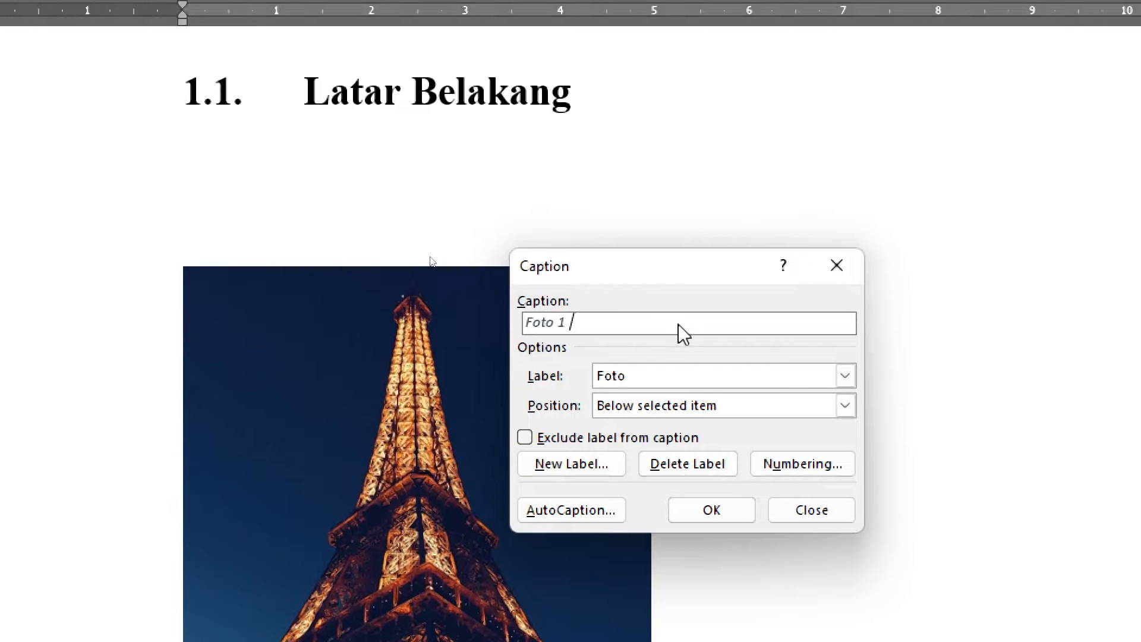
type("mbar")
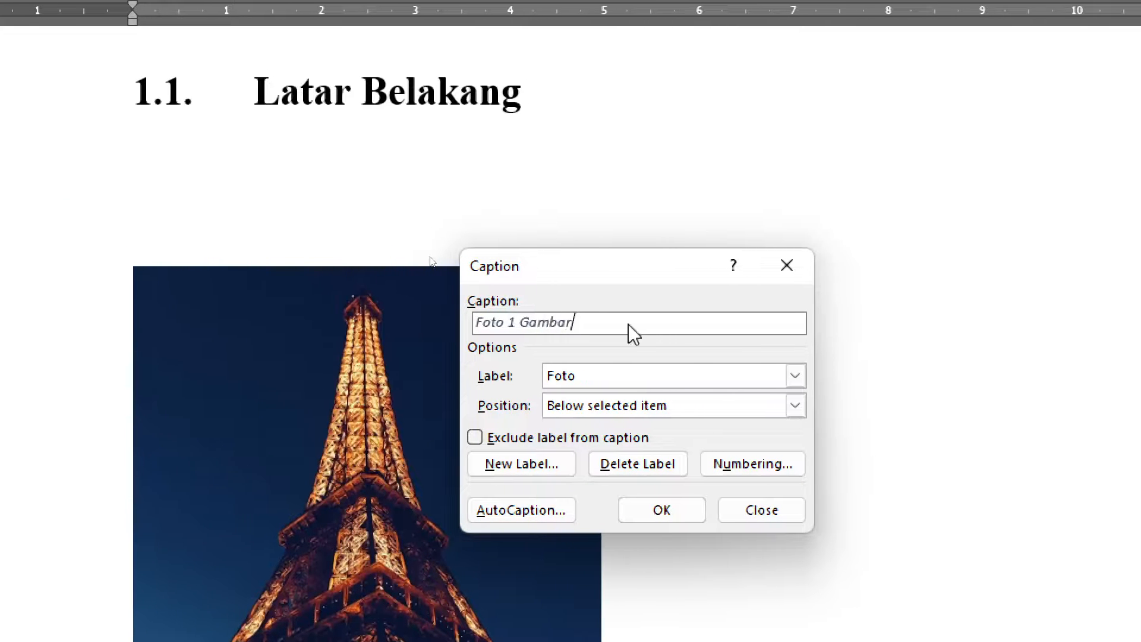
key("BackSpace")
key("BackSpace")
key("BackSpace")
key("BackSpace")
key("BackSpace")
key("BackSpace")
type("Menara Eiff")
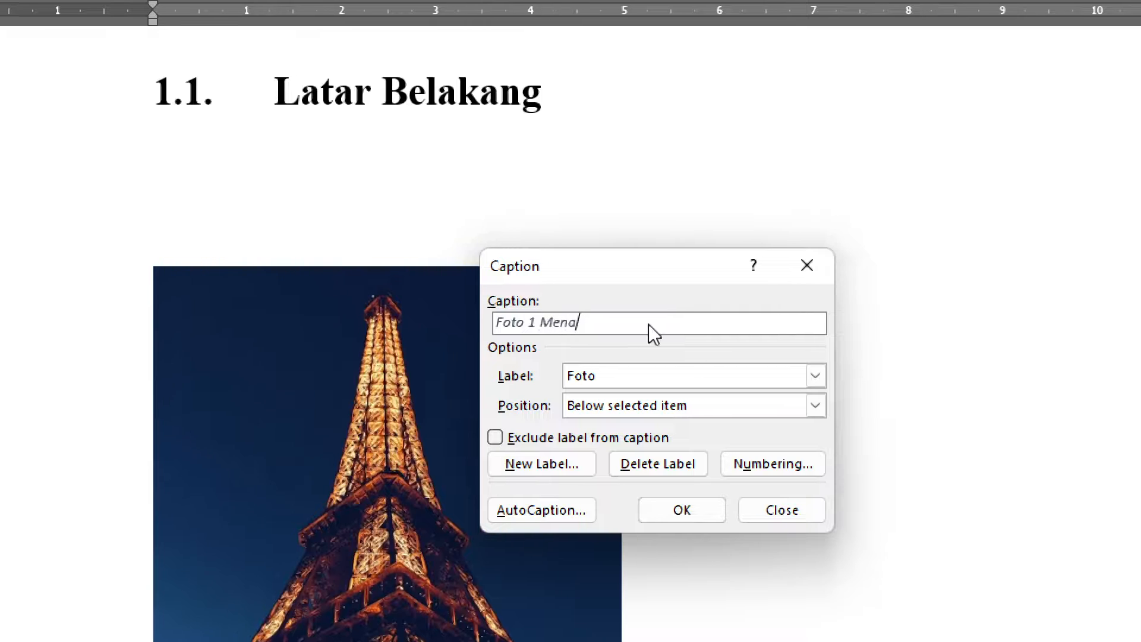
type("el ")
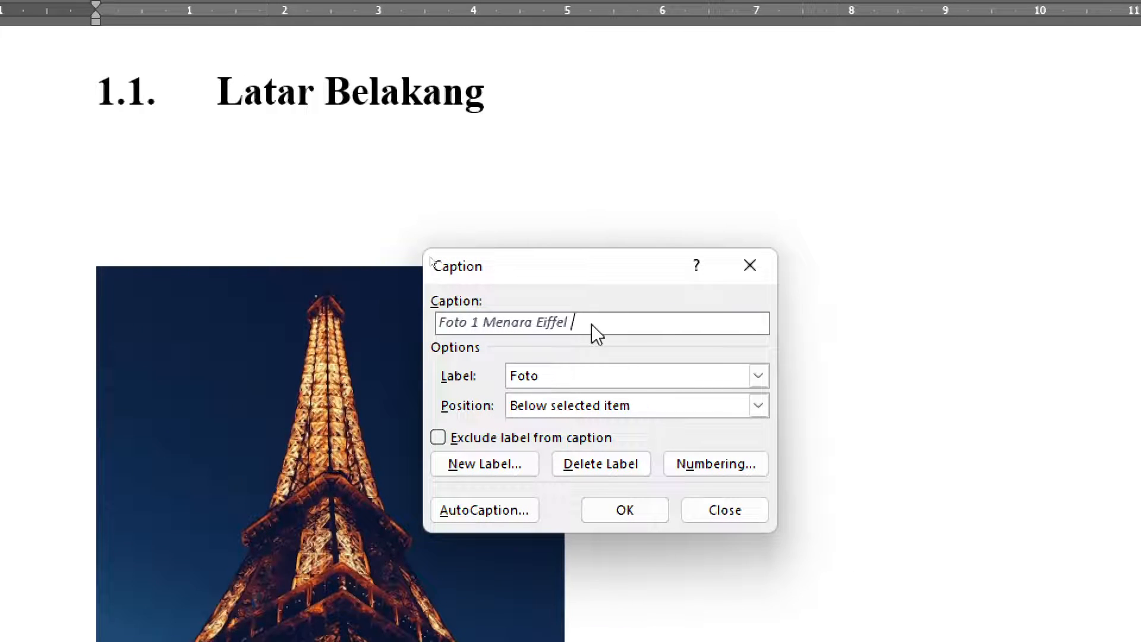
type("Prancis")
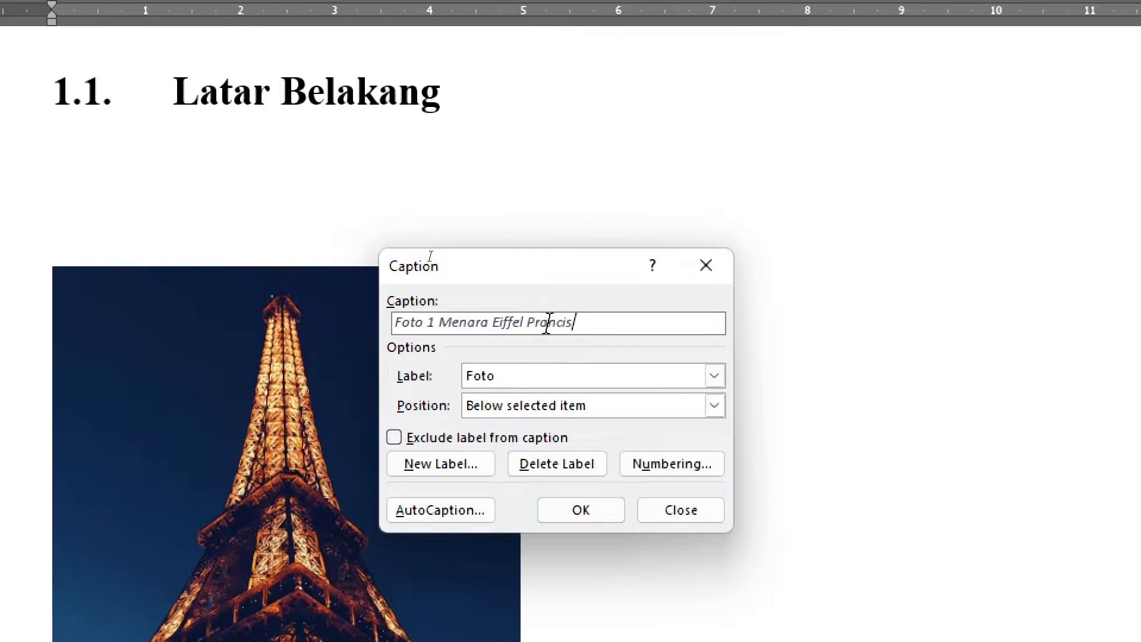
key("ctrl+Left")
type("aris")
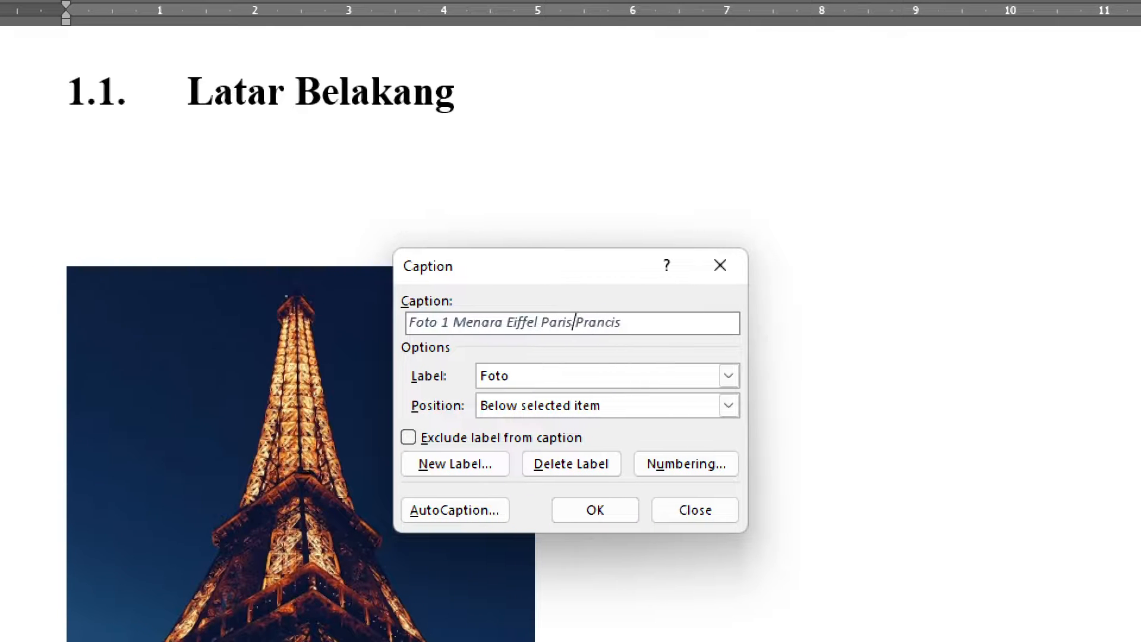
left_click(583, 510)
scroll(297, 279, "down", 10)
scroll(297, 282, "up", 3)
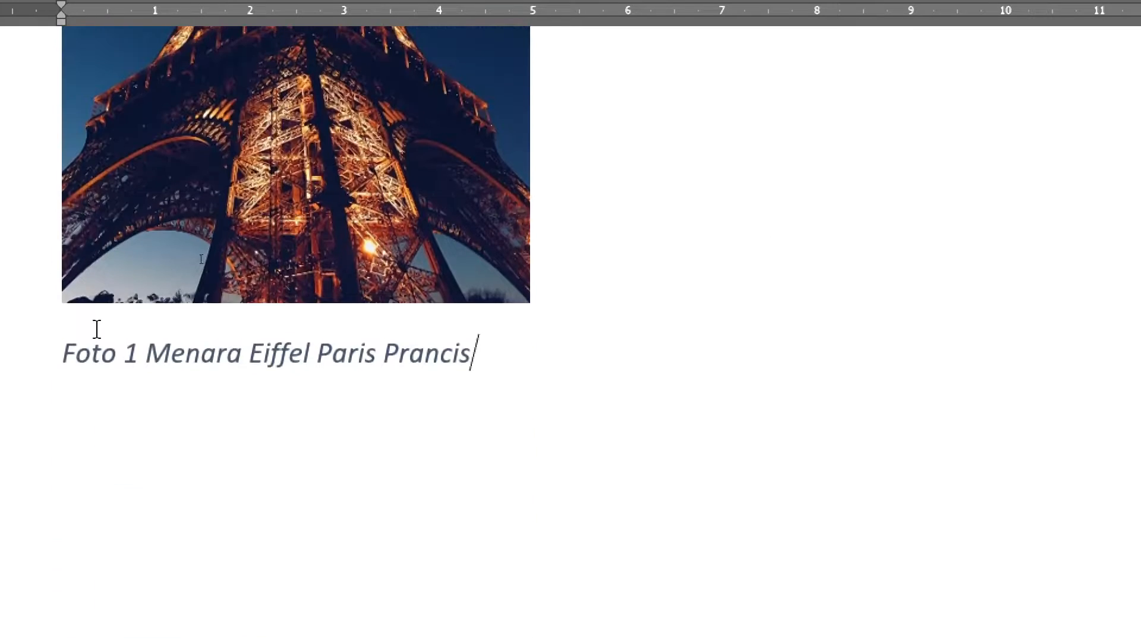
left_click(117, 354)
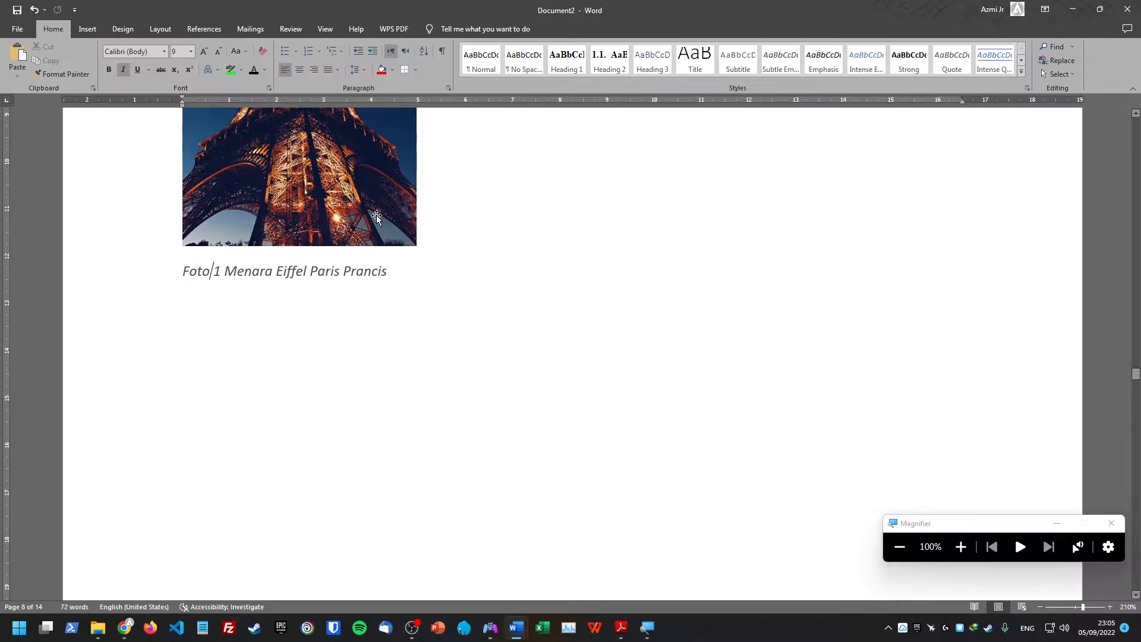
Insert a table with four columns and three rows, leaving blank space below the Eiffel Tower caption.
double_click(349, 307)
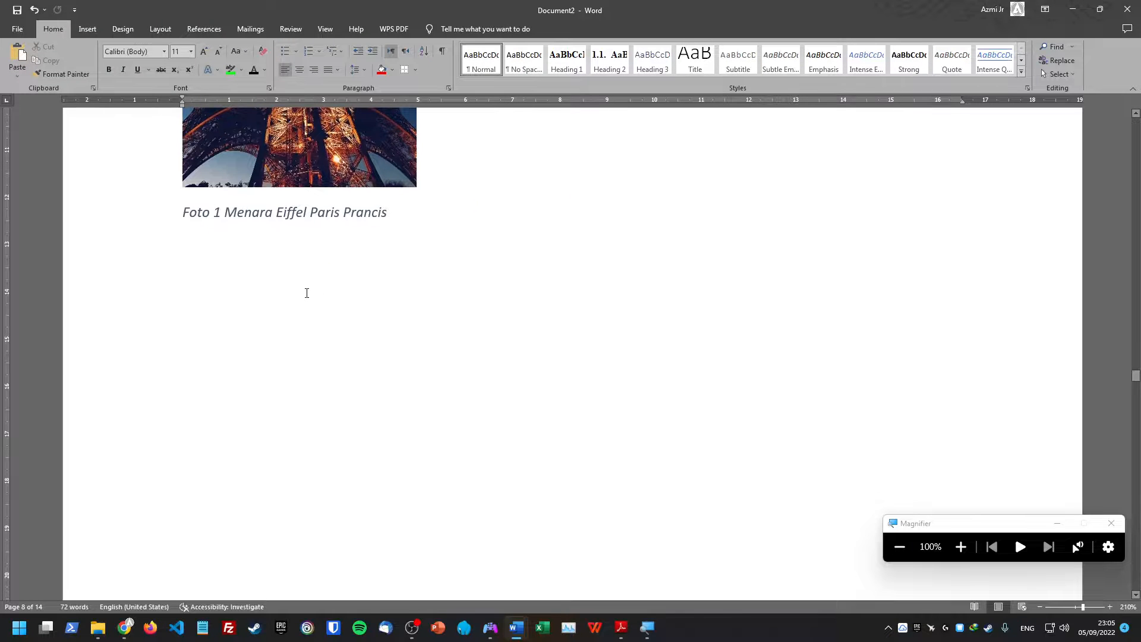
key("Return")
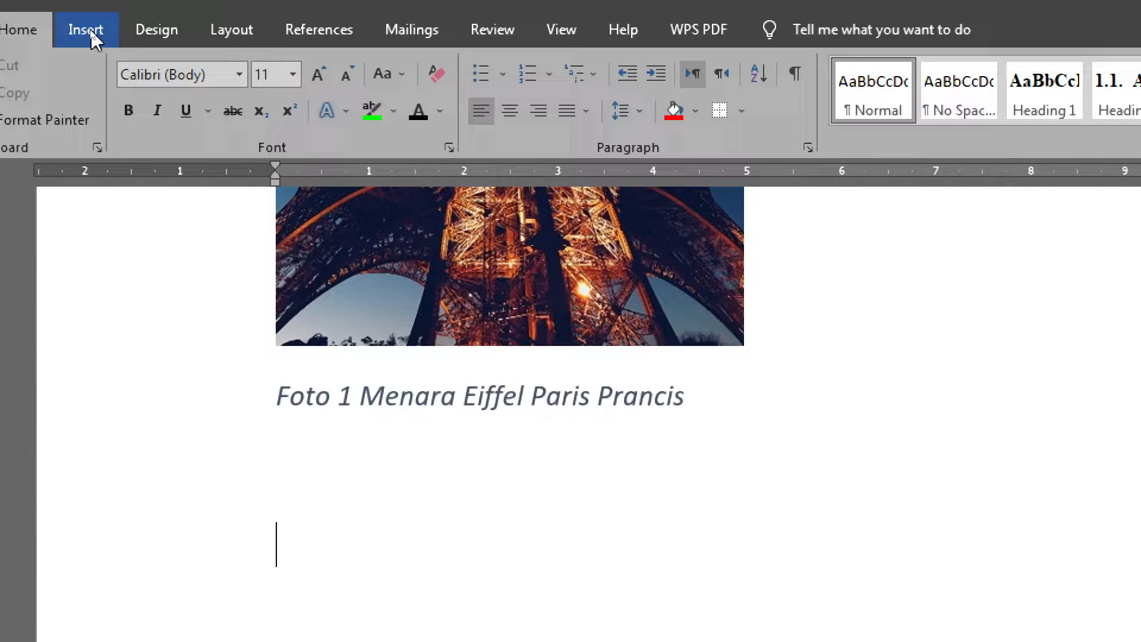
left_click(89, 30)
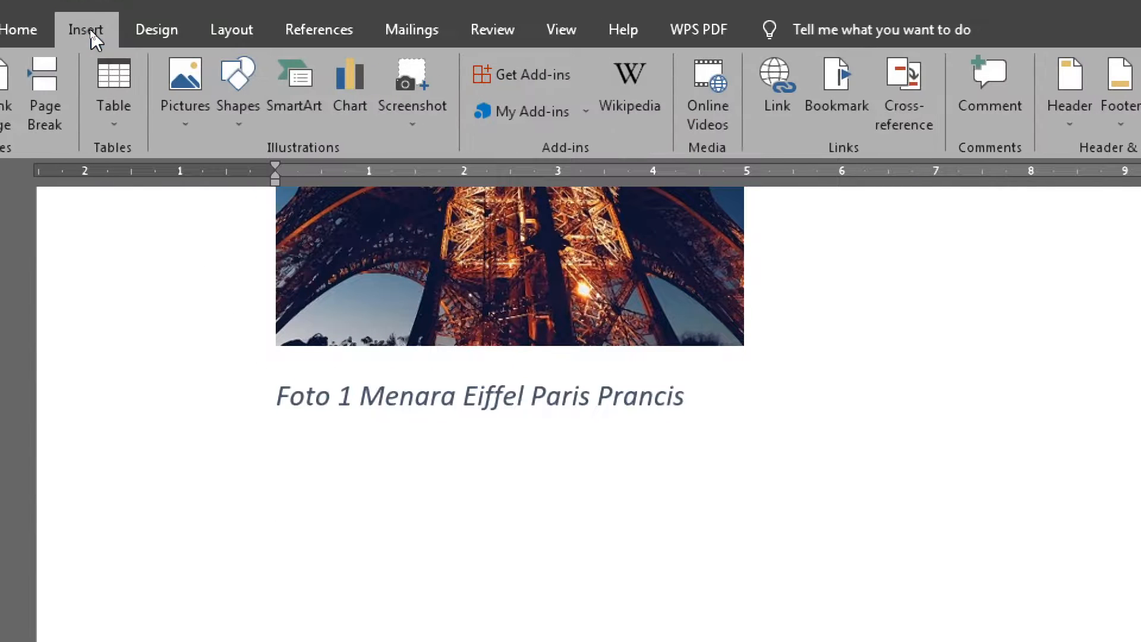
left_click(109, 109)
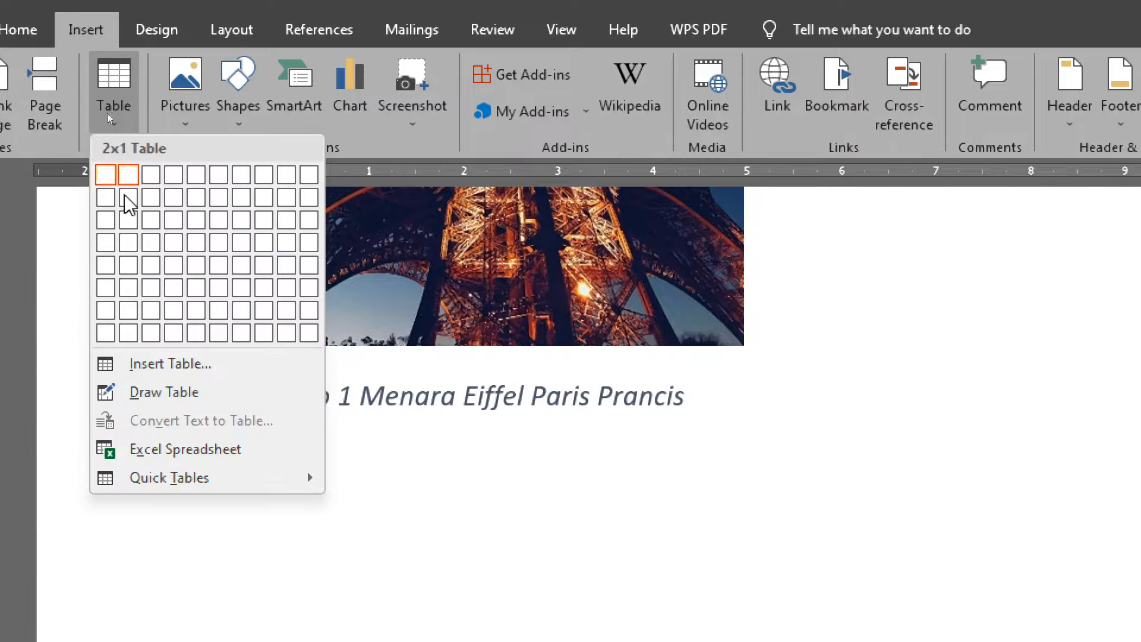
left_click(174, 220)
scroll(713, 324, "down", 5)
scroll(713, 324, "up", 3)
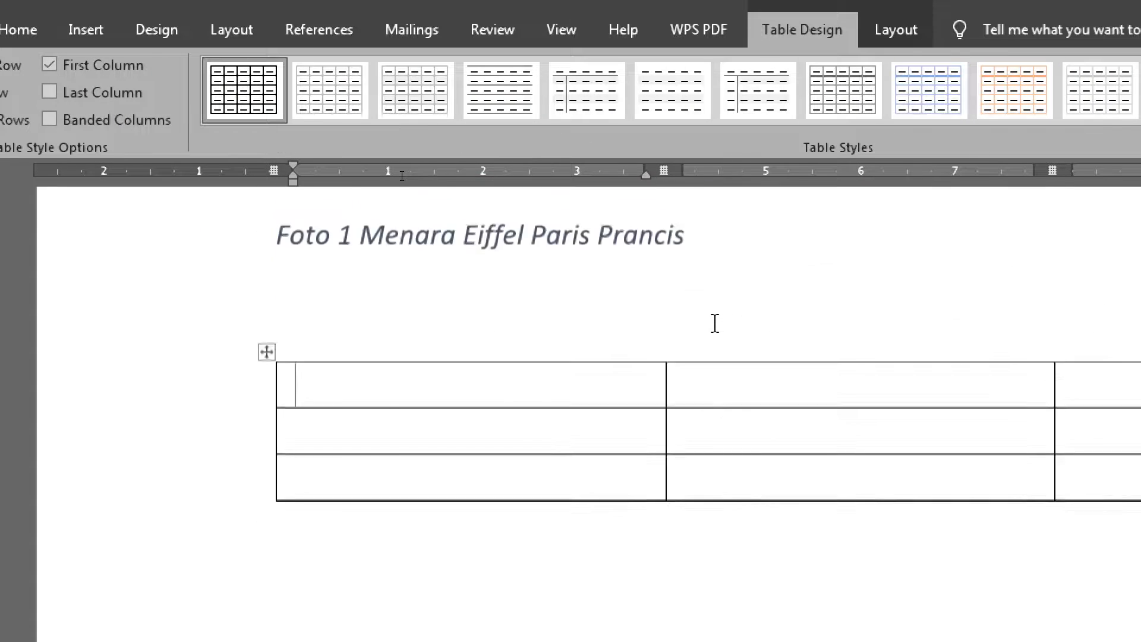
Fill the table's header row with Nomor, Nama, Keterangan and Jumlah.
scroll(726, 321, "down", 1, "ctrl")
scroll(726, 321, "down", 3, "ctrl")
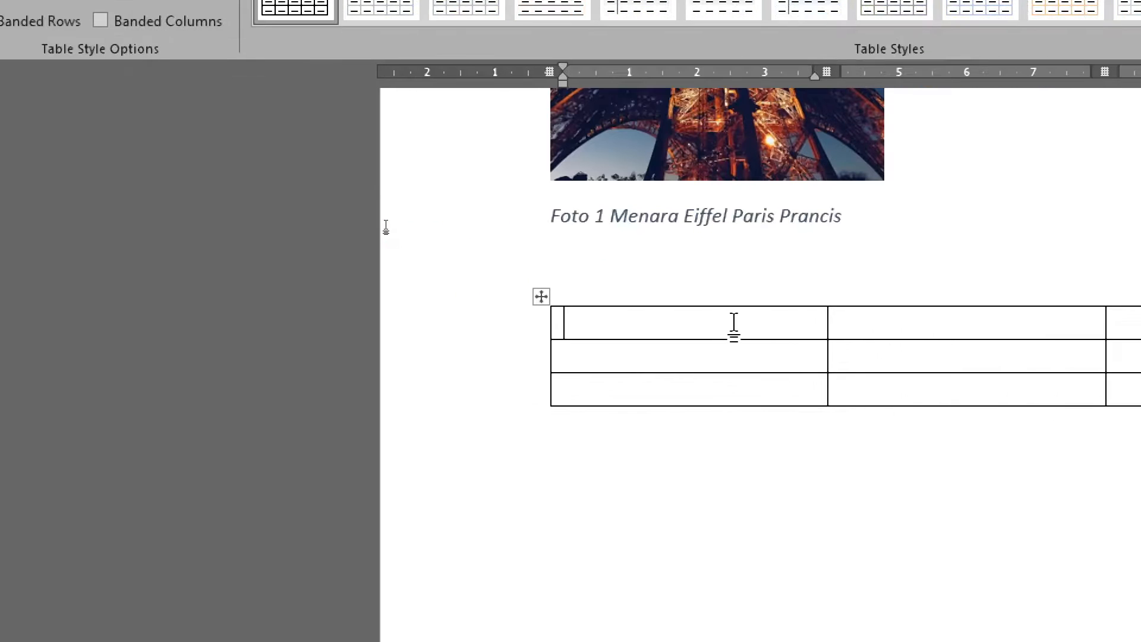
type("Nomor")
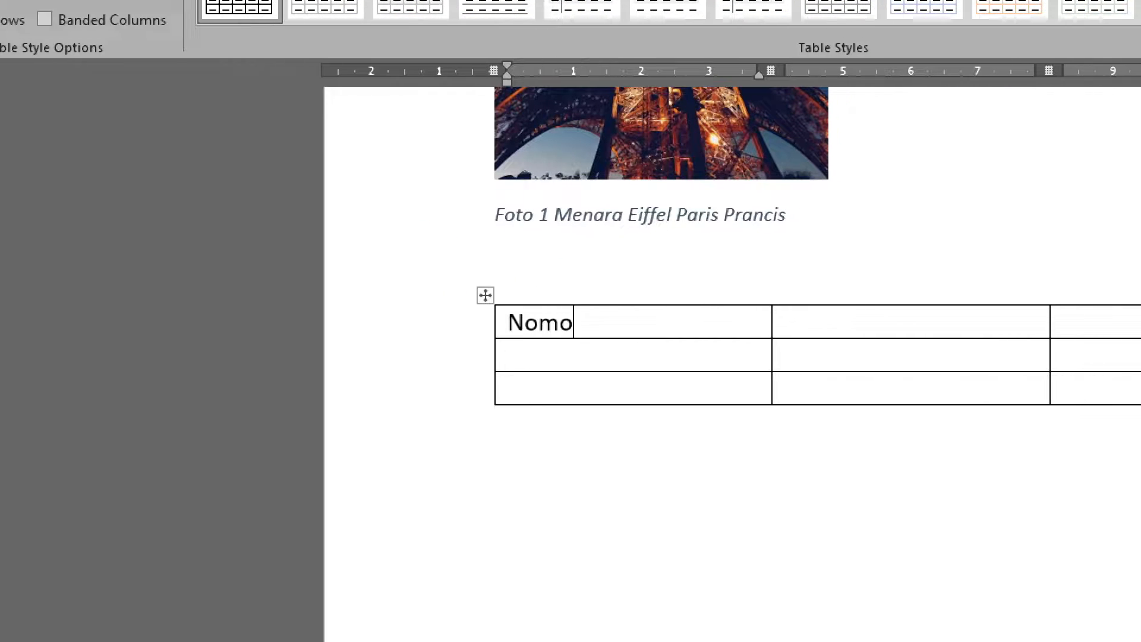
key("Tab")
type("Nama")
key("Tab")
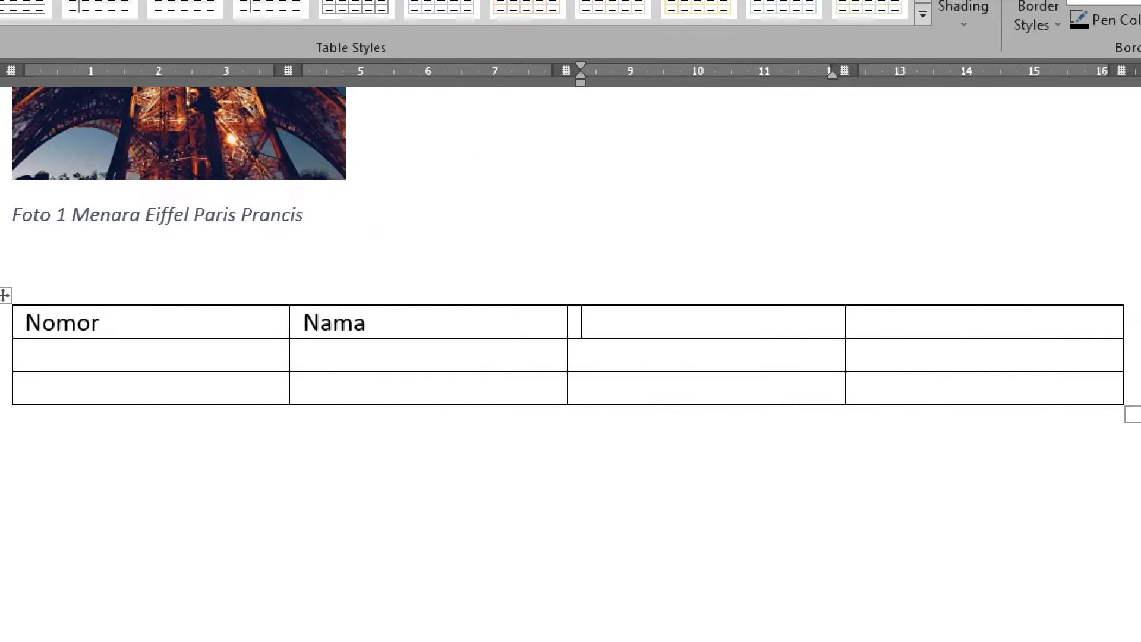
type("Keterangas")
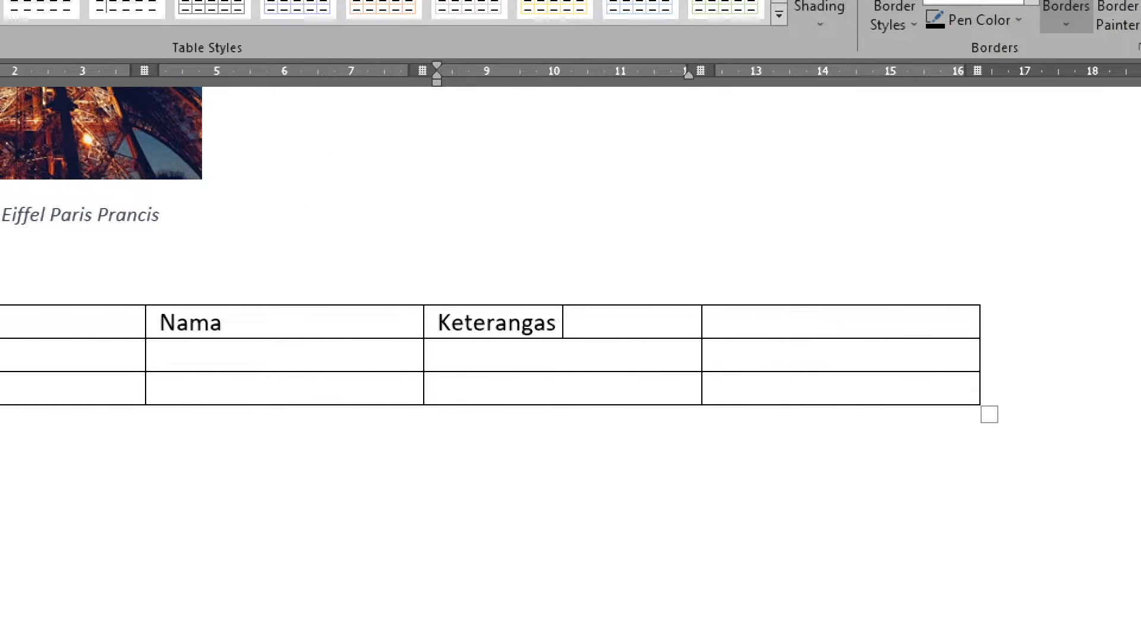
key("BackSpace")
type("ngan")
key("Tab")
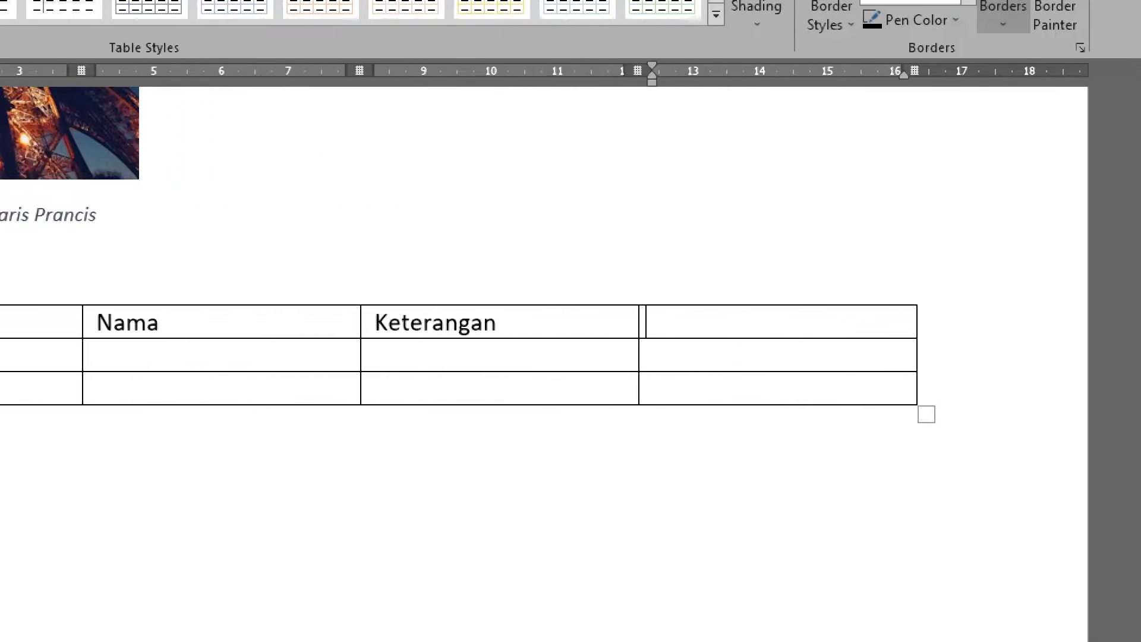
type("Jumlah")
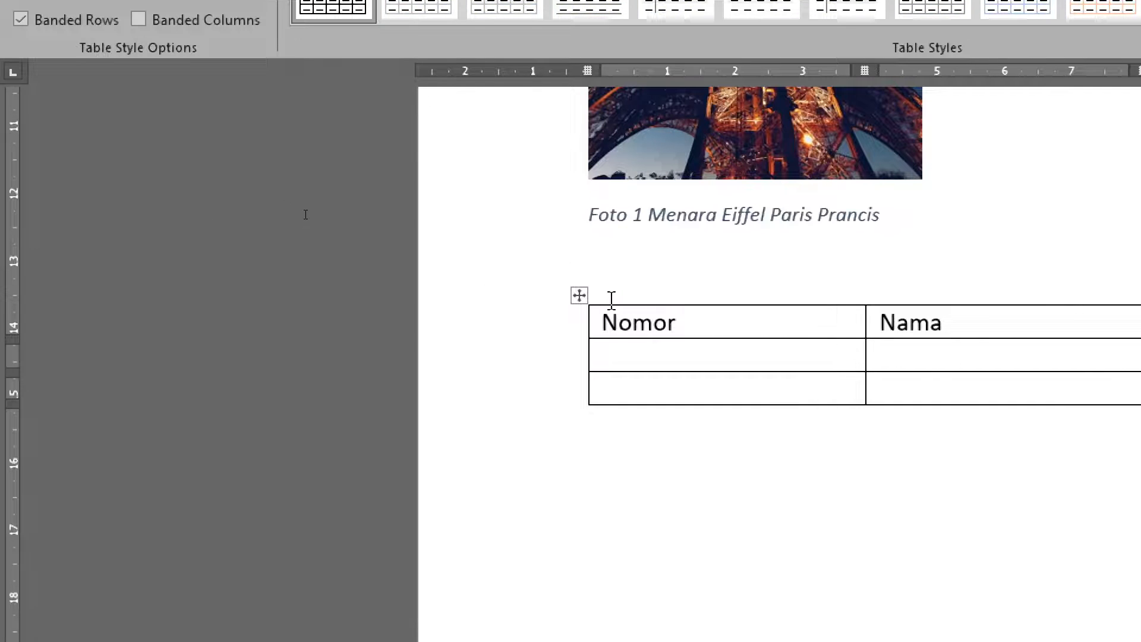
Create a new caption label named Tabel for the table below the Eiffel Tower caption.
left_click(611, 298)
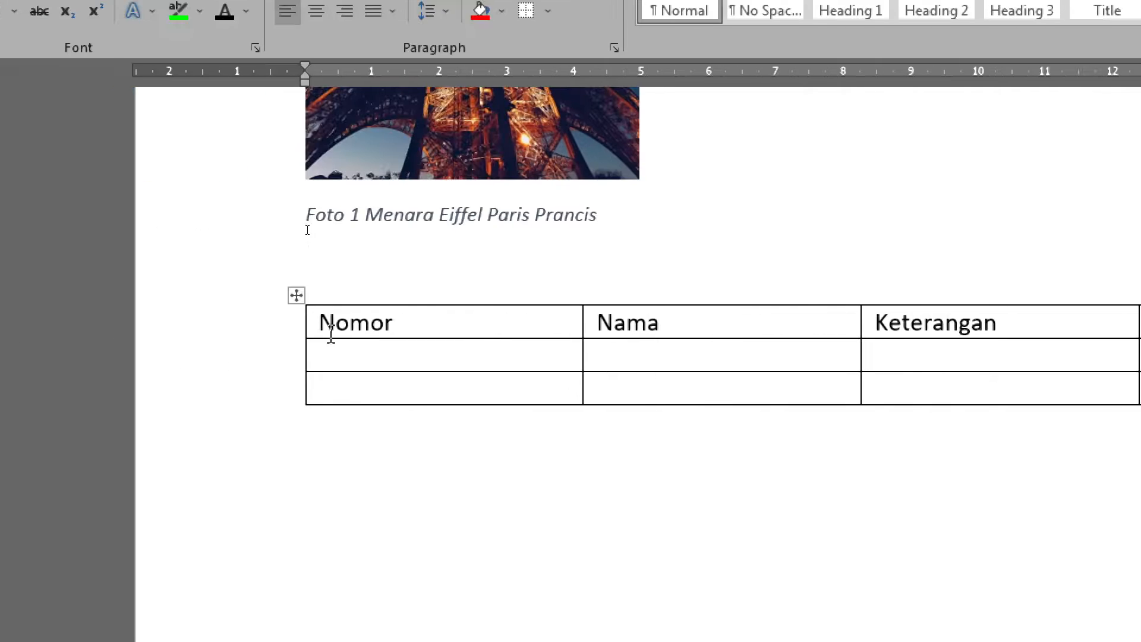
right_click(296, 297)
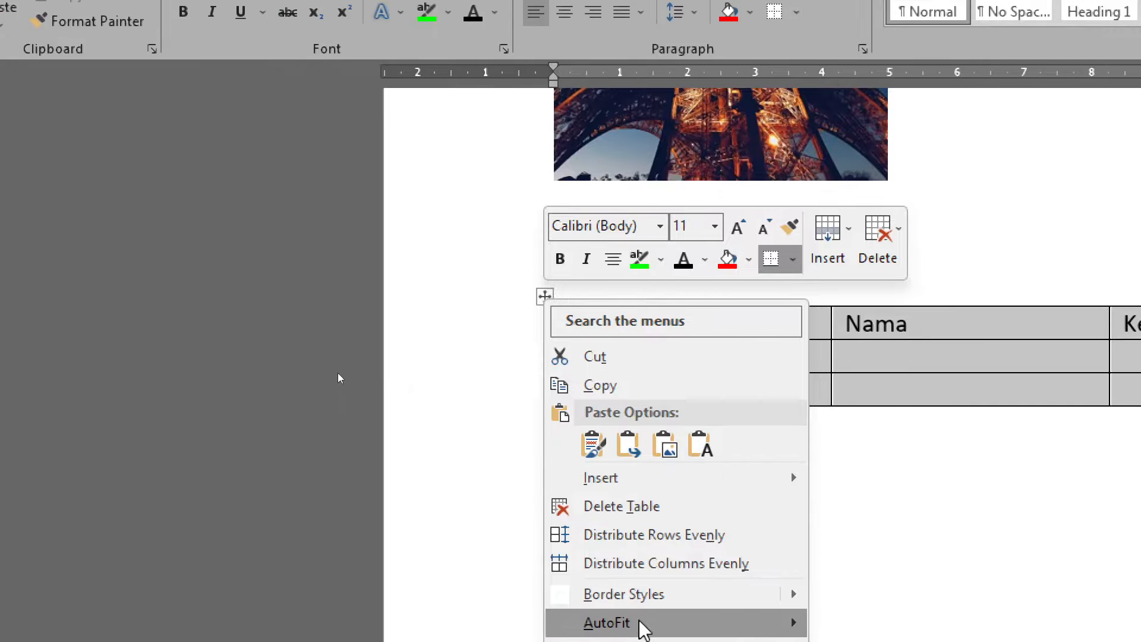
mouse_move(413, 632)
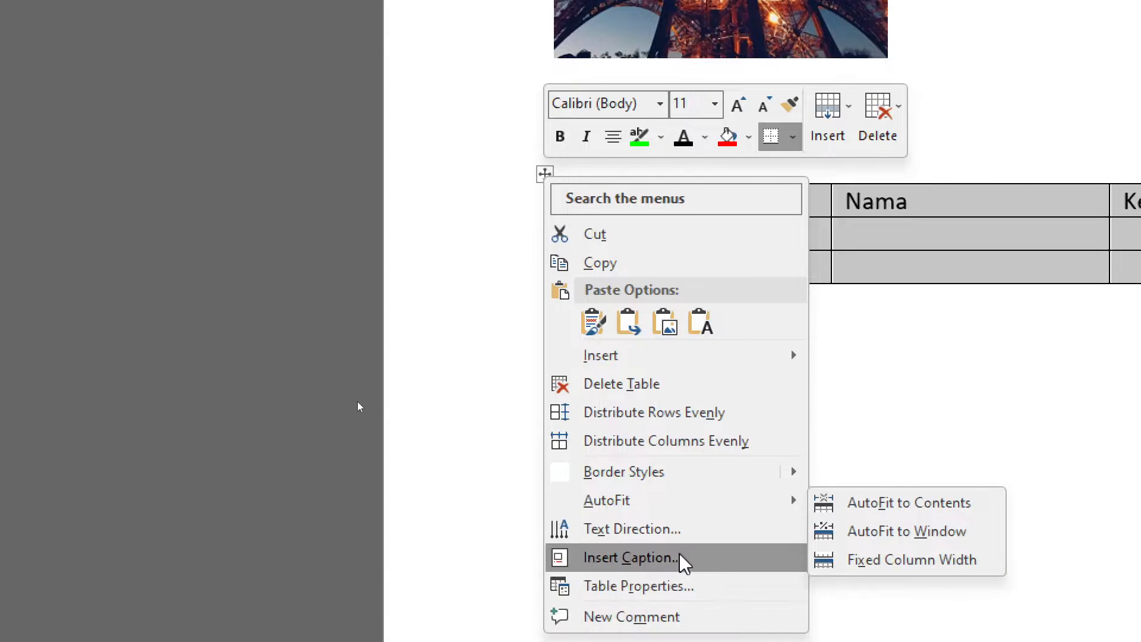
left_click(744, 562)
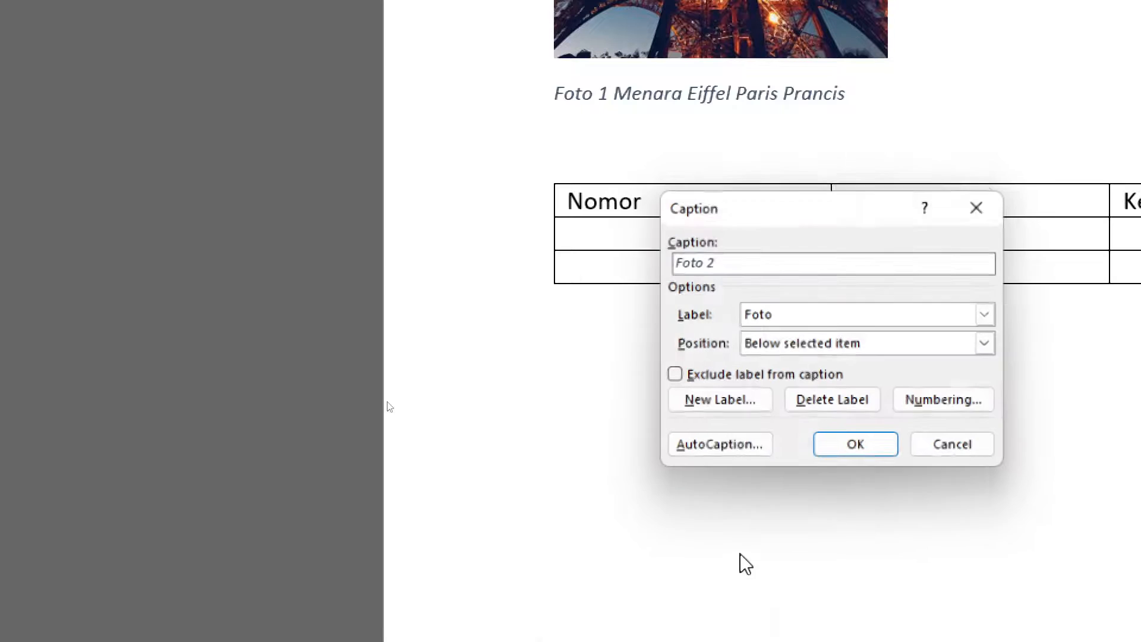
left_click_drag(782, 211, 270, 154)
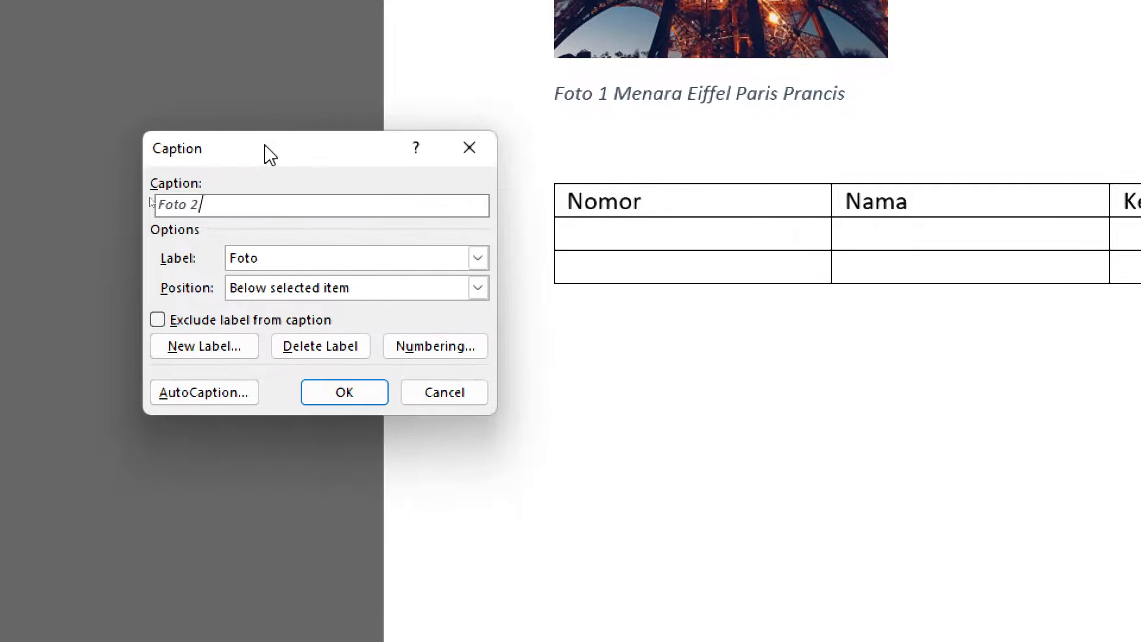
left_click(312, 258)
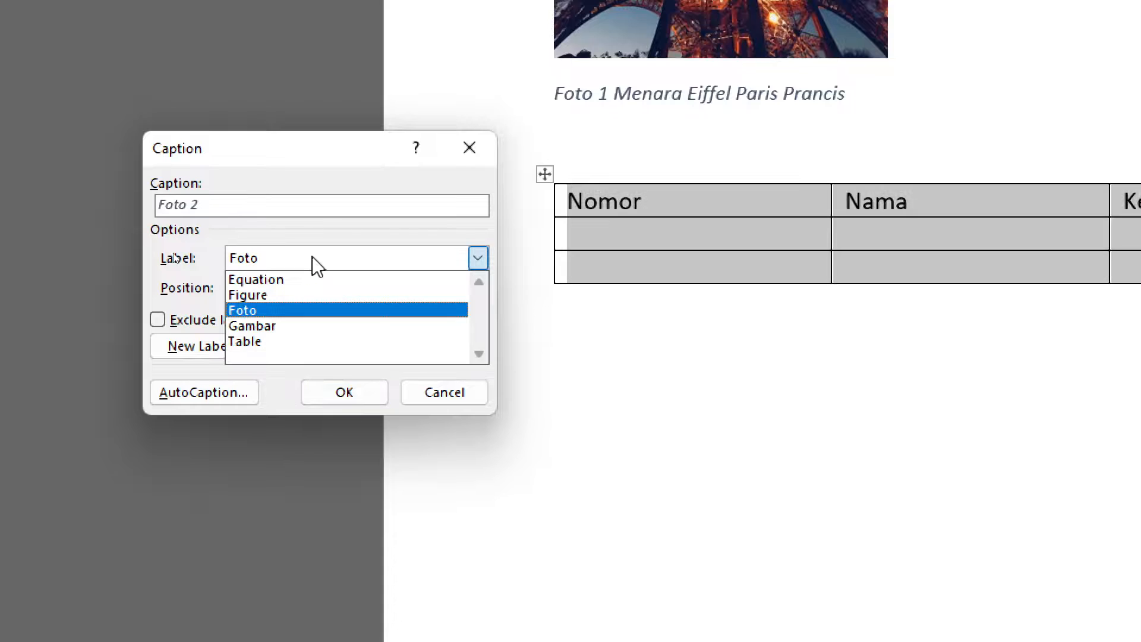
left_click(270, 341)
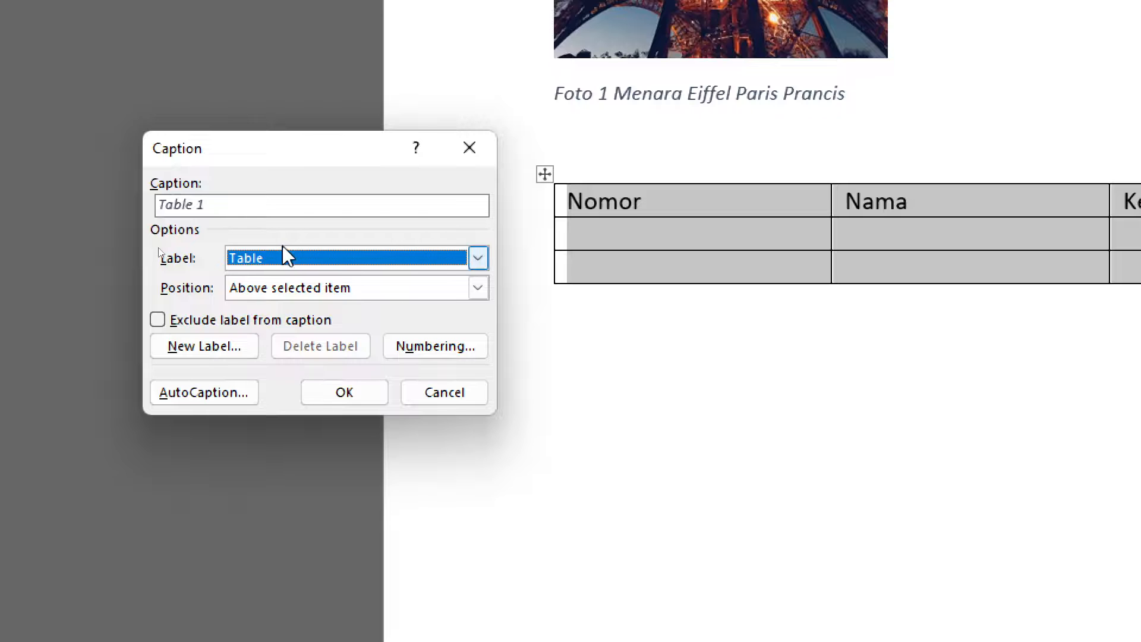
left_click(215, 347)
type("Tabel")
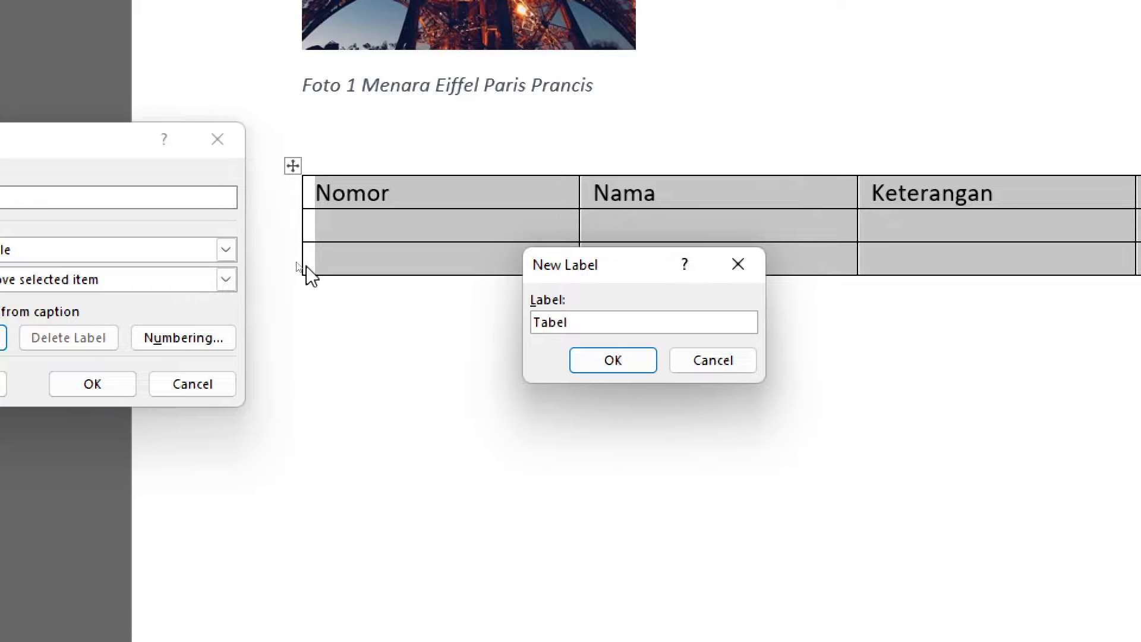
left_click(635, 364)
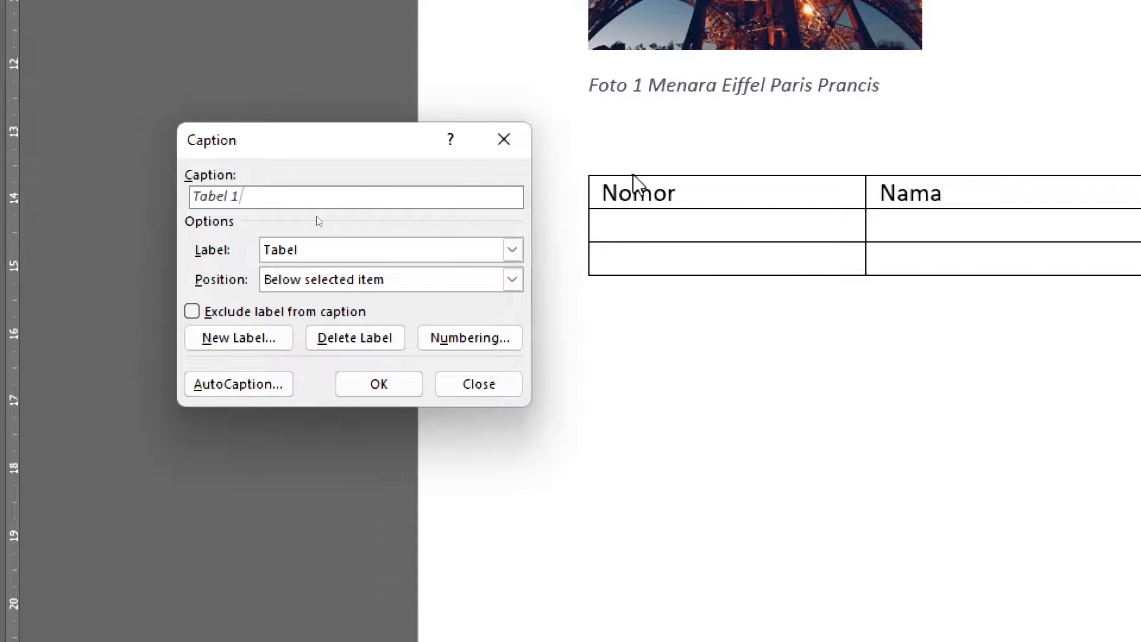
Insert the caption "Tabel 1 Percobaan Saja" below the table.
type("Percobaan S")
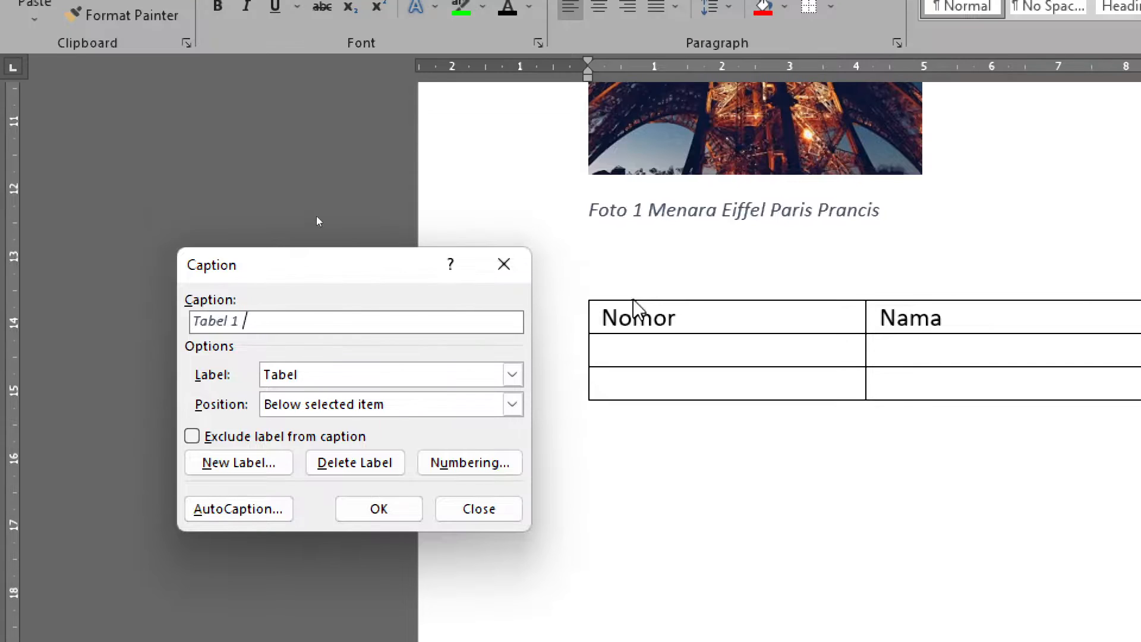
type("aja")
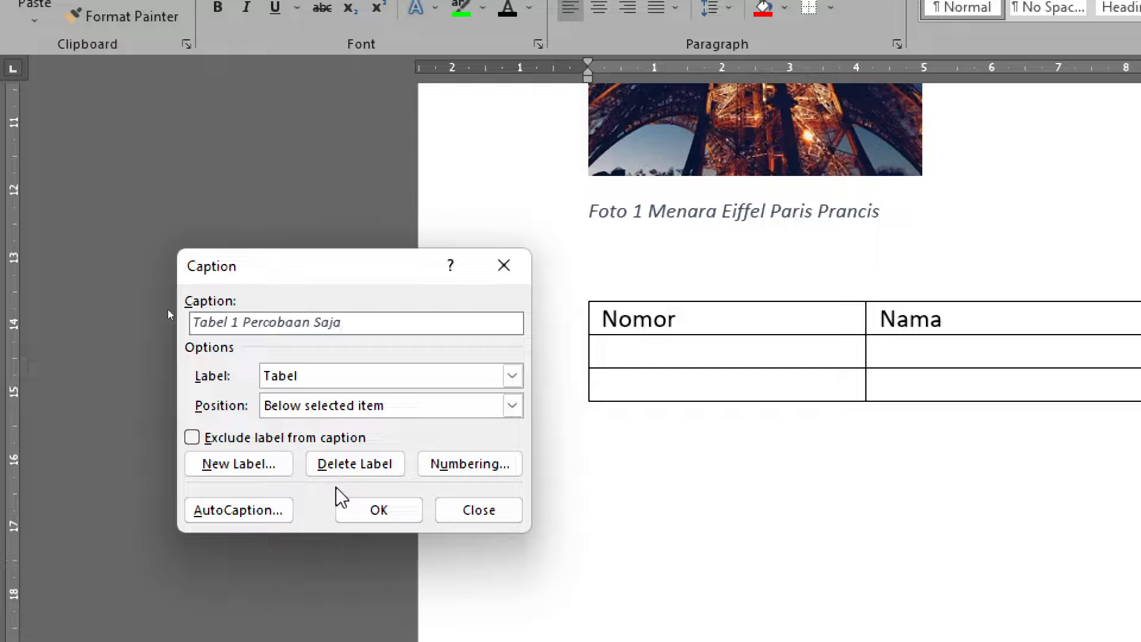
left_click(351, 510)
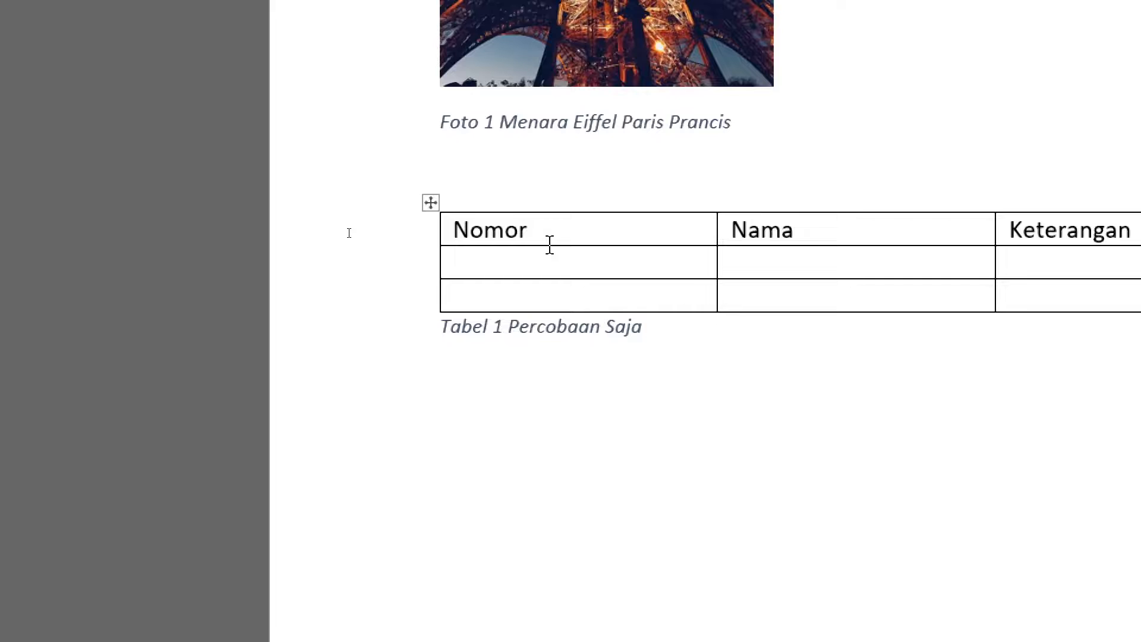
Start inserting a table of figures on the blank line below the DAFTAR TABEL heading.
scroll(714, 288, "up", 1)
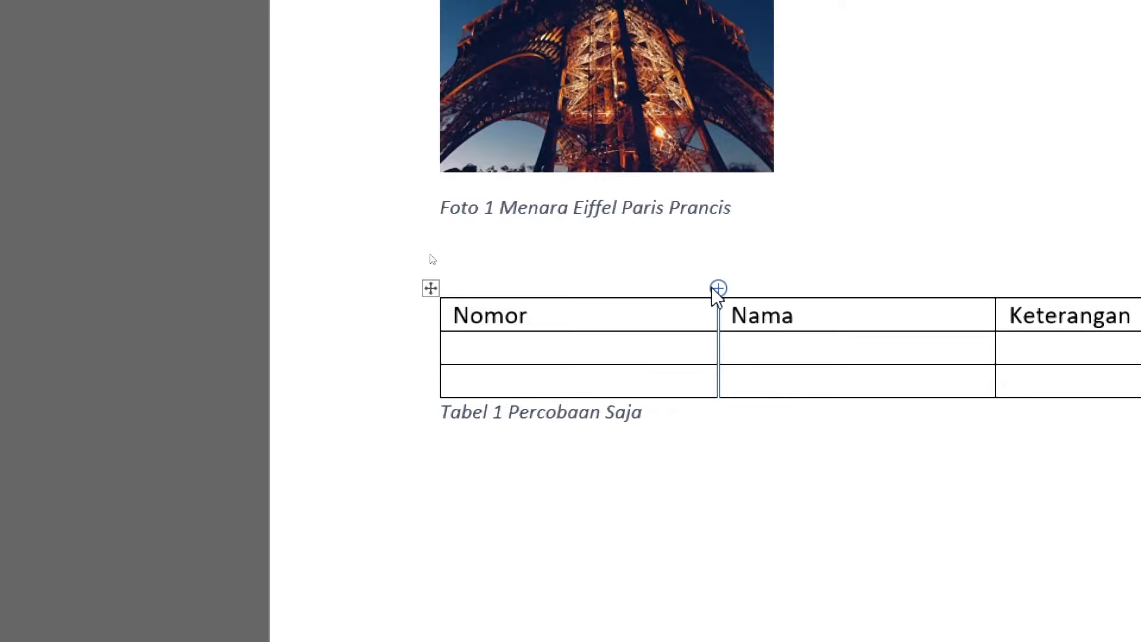
key("super+minus")
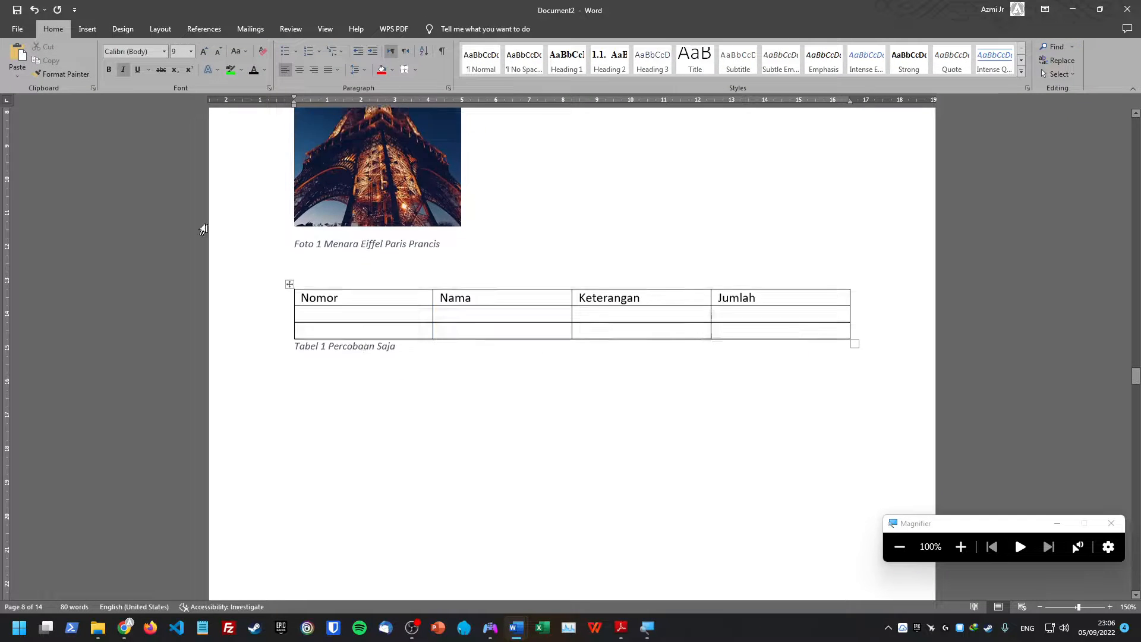
scroll(270, 280, "up", 15)
scroll(380, 277, "up", 5)
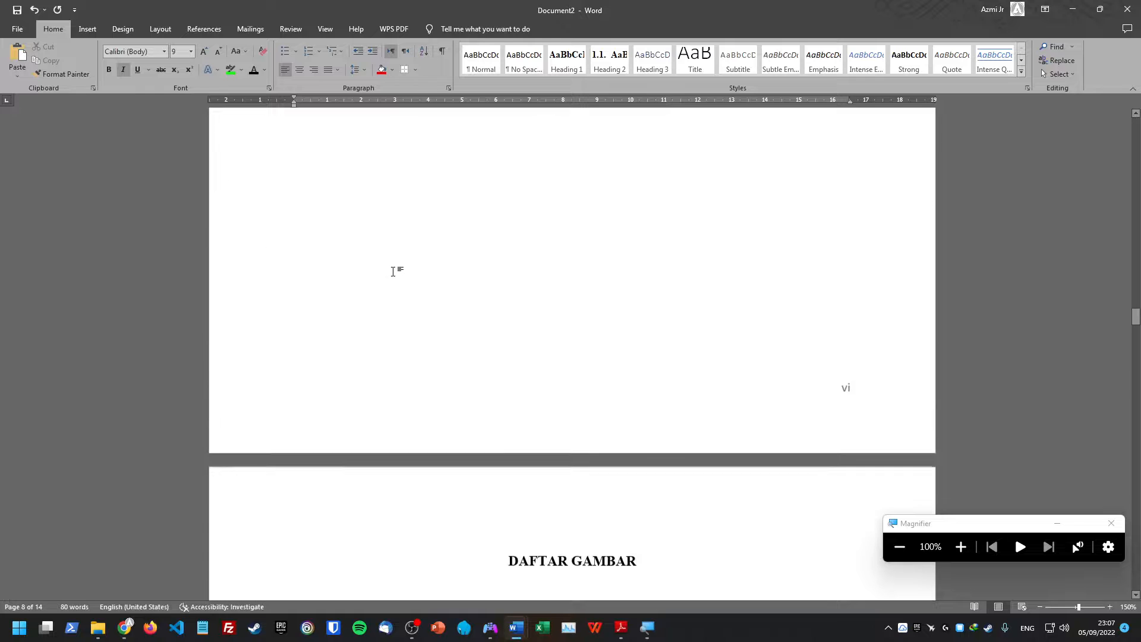
scroll(400, 267, "up", 6)
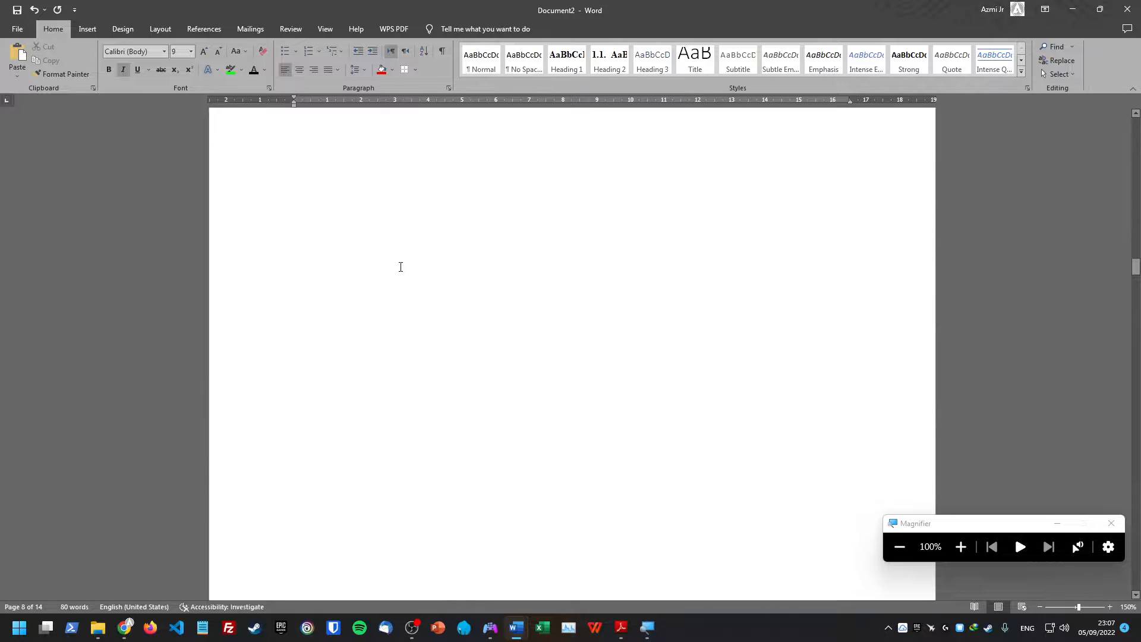
scroll(560, 188, "up", 1)
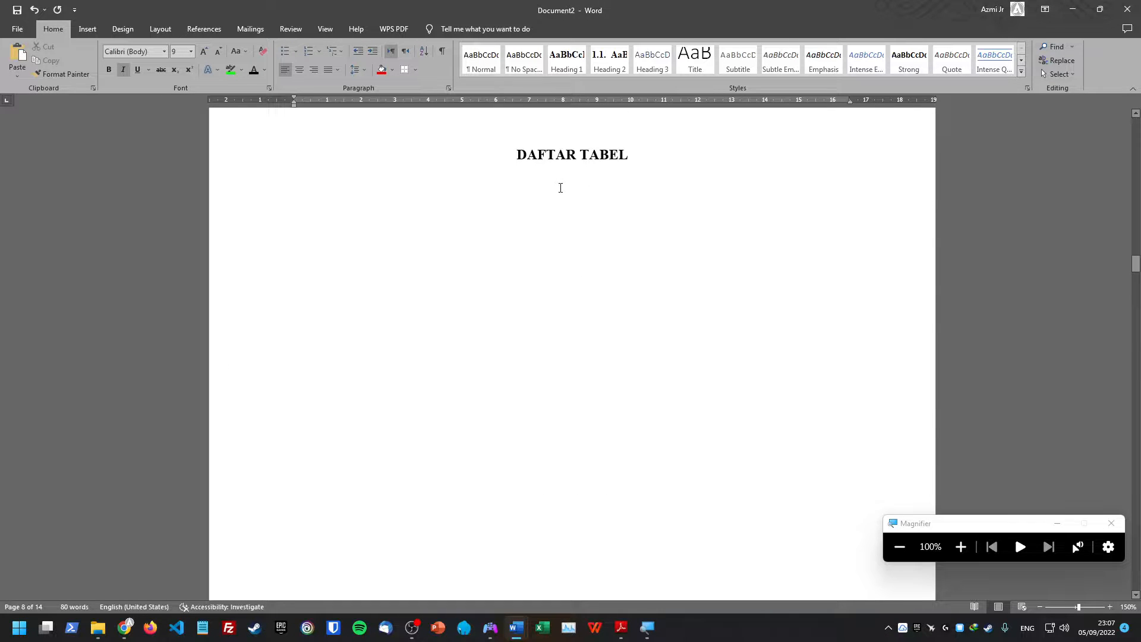
left_click(512, 220)
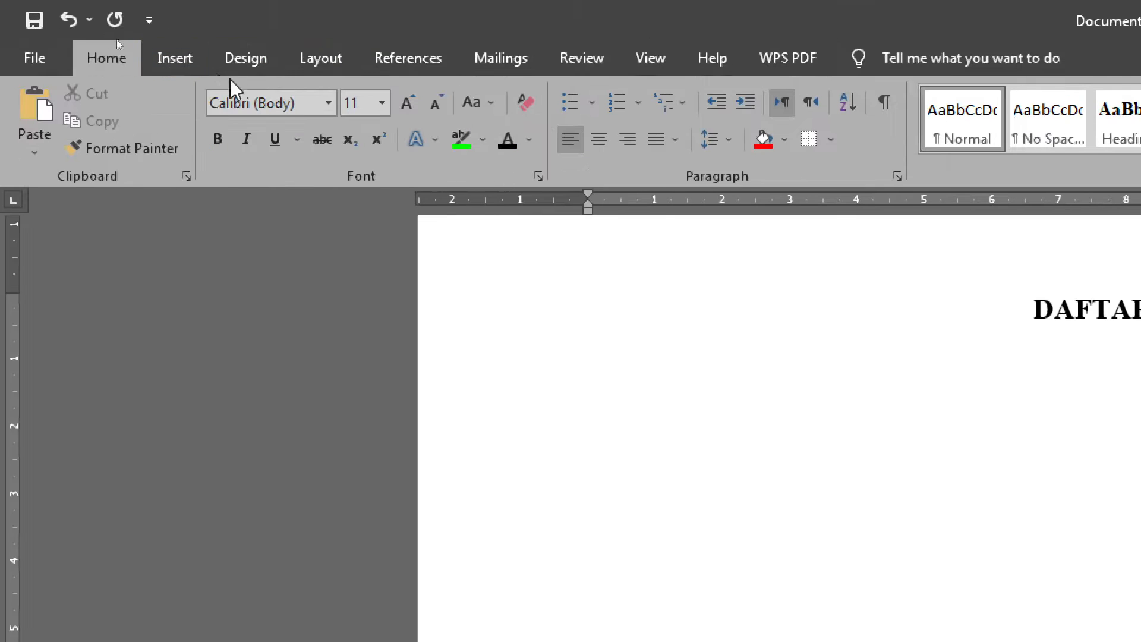
left_click(408, 59)
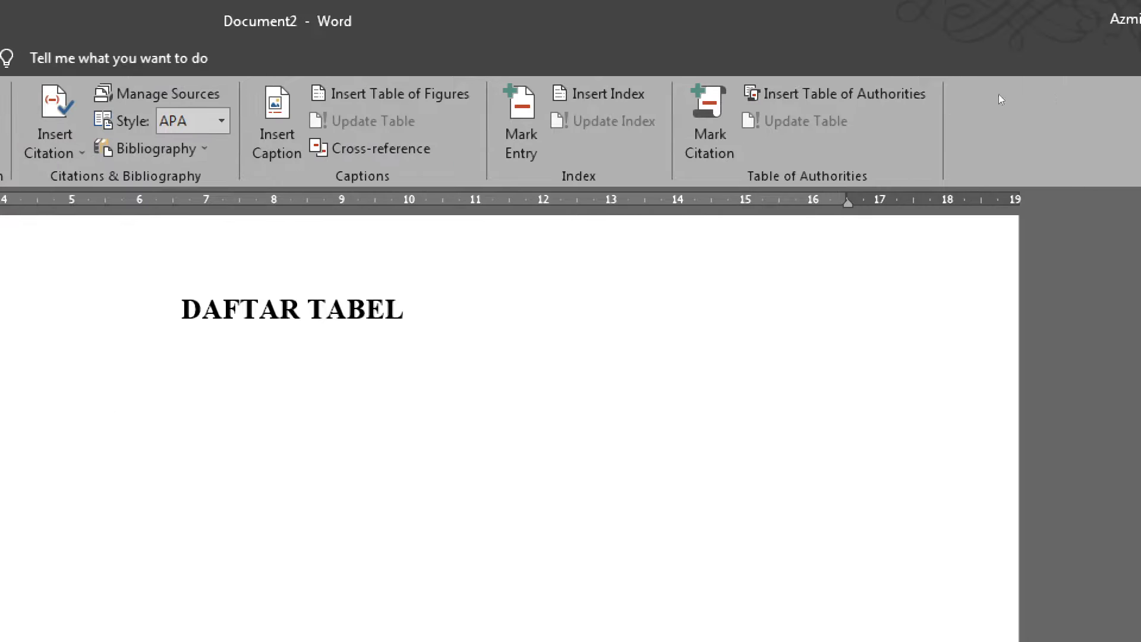
left_click(387, 98)
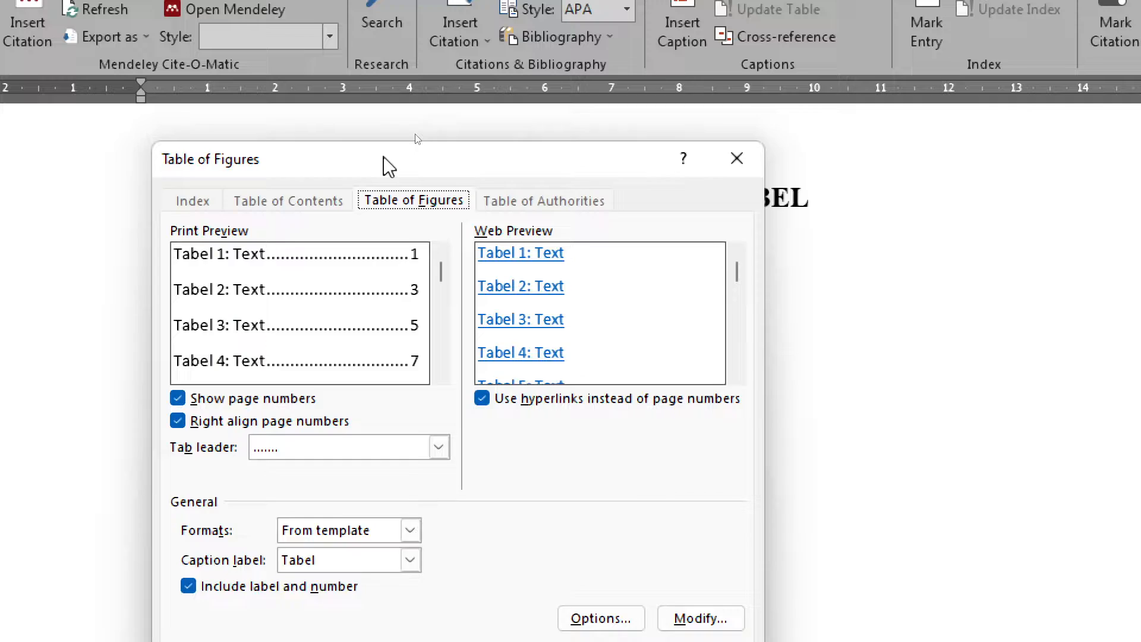
left_click_drag(390, 166, 639, 90)
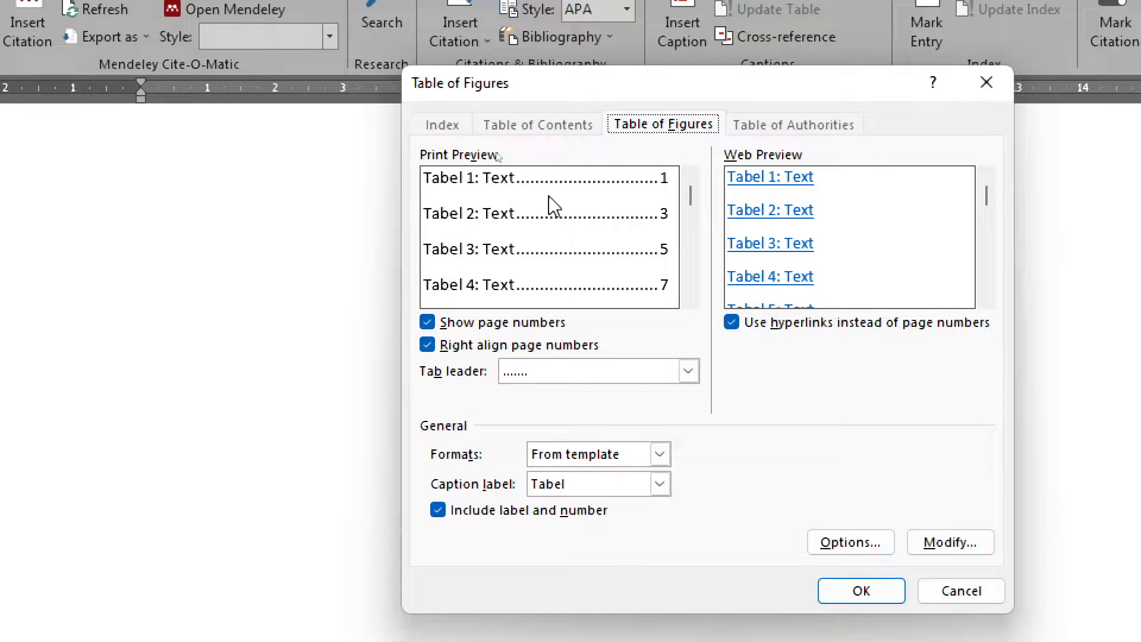
Try the caption labels Figure, Foto and Table for the list below DAFTAR TABEL.
left_click(550, 484)
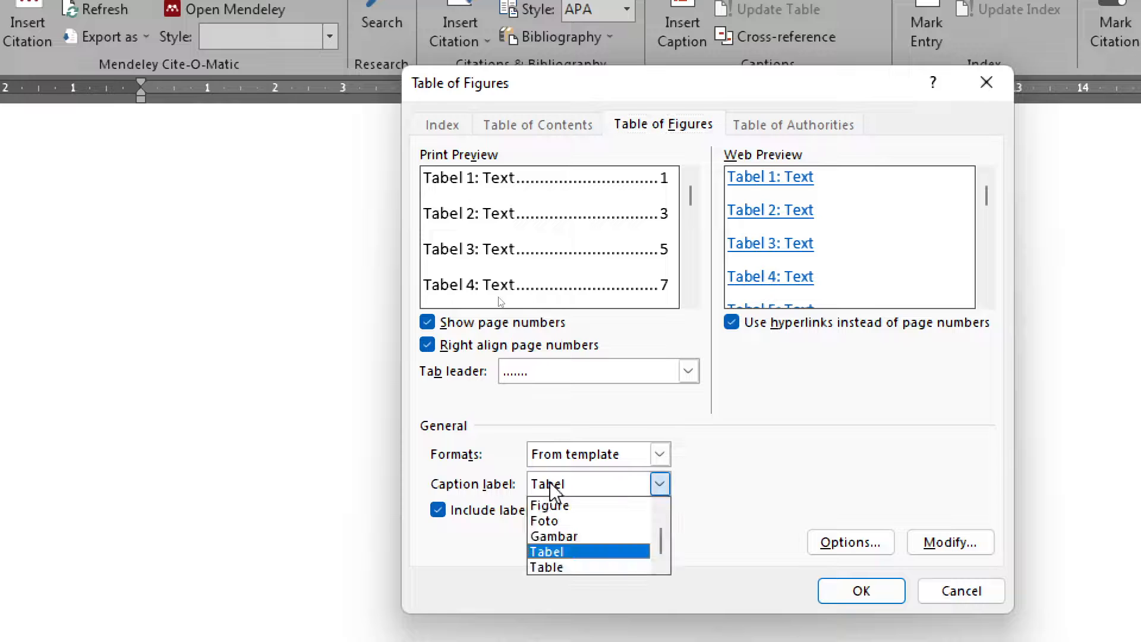
left_click(553, 505)
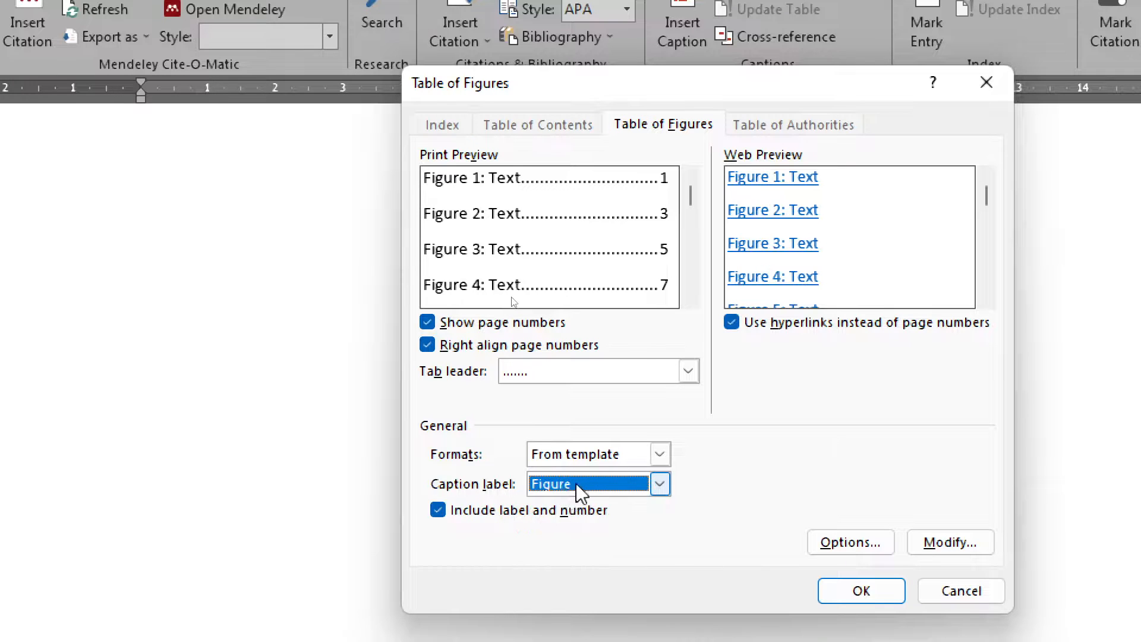
left_click(580, 489)
left_click(572, 521)
left_click(582, 487)
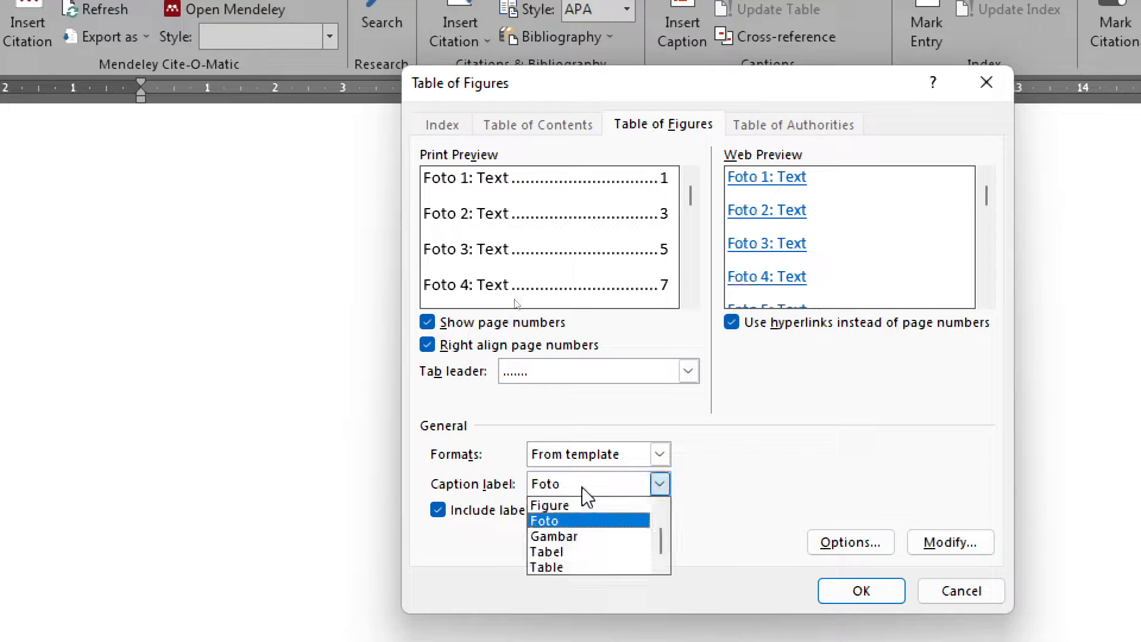
left_click(563, 564)
left_click(616, 488)
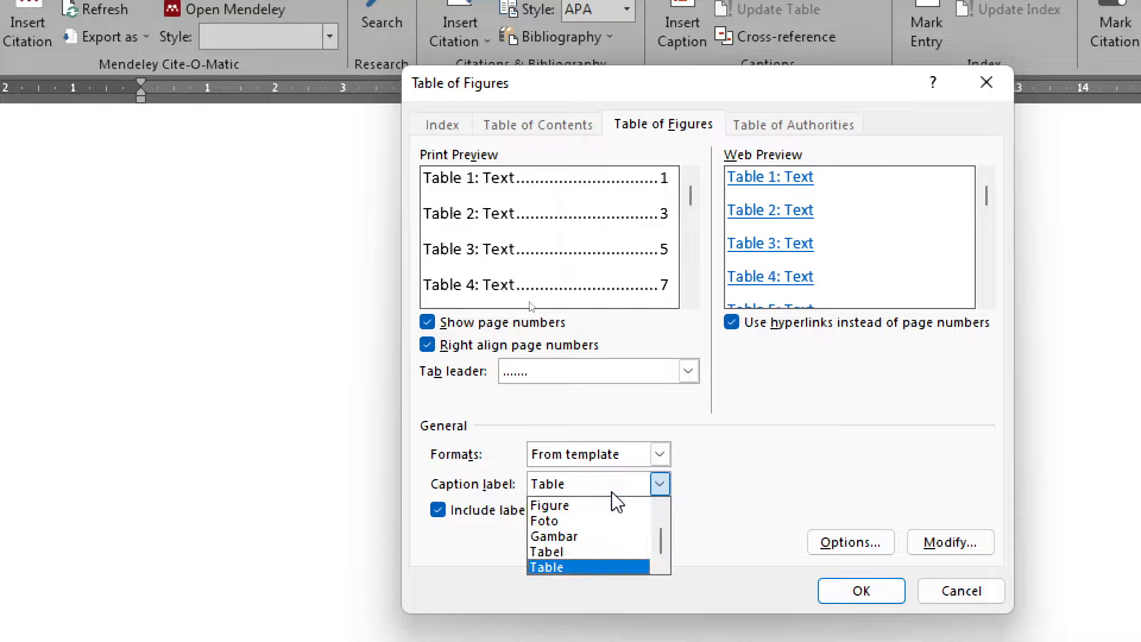
Insert the list of tables below DAFTAR TABEL using the caption label Tabel.
left_click(588, 553)
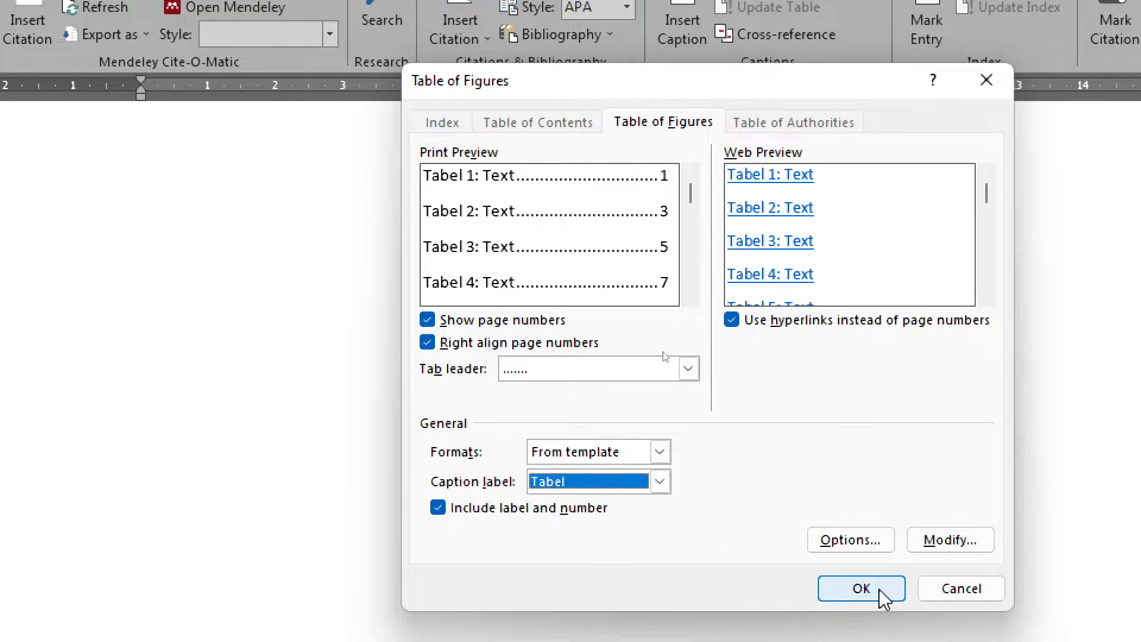
left_click(861, 588)
left_click(275, 285)
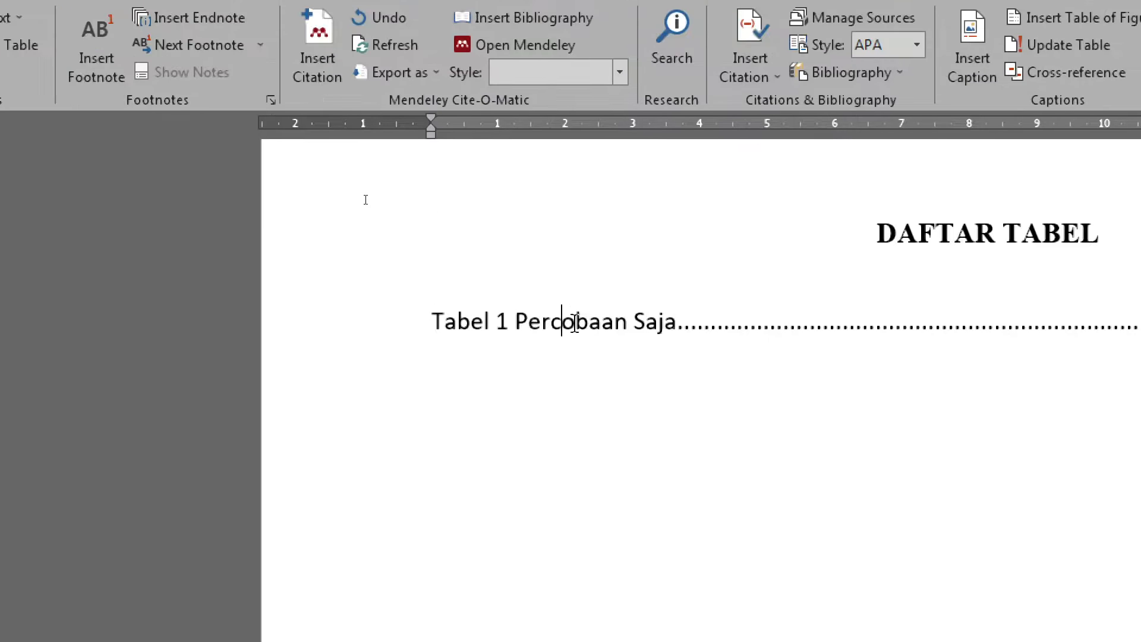
Delete surplus blank lines after the list of tables and add a new line below the DAFTAR GAMBAR heading.
scroll(614, 315, "down", 4)
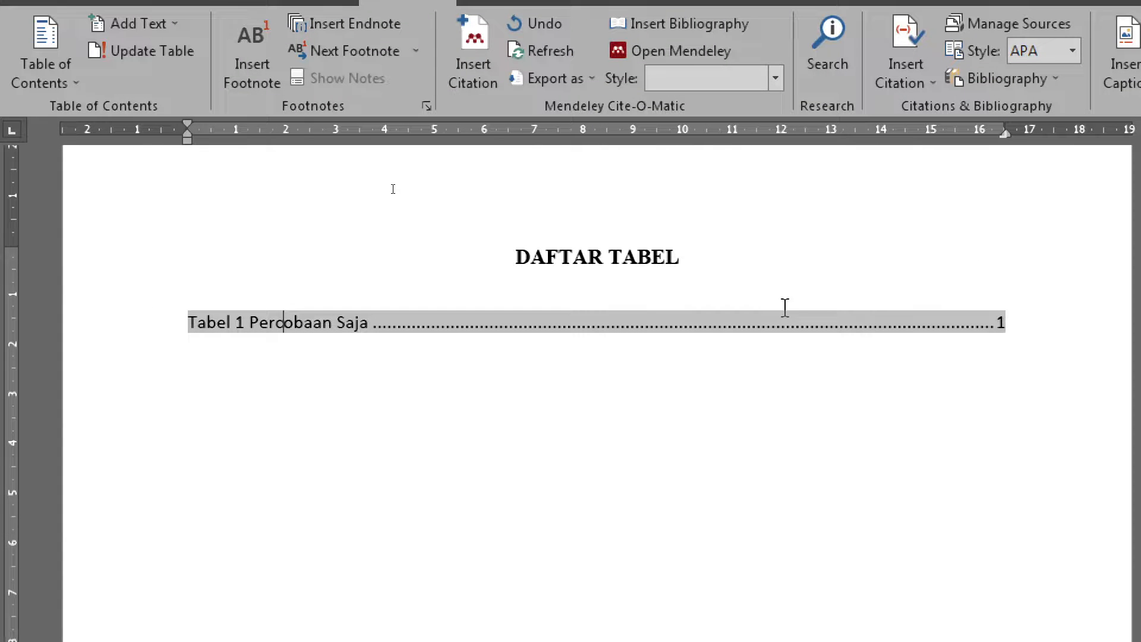
scroll(784, 307, "down", 15)
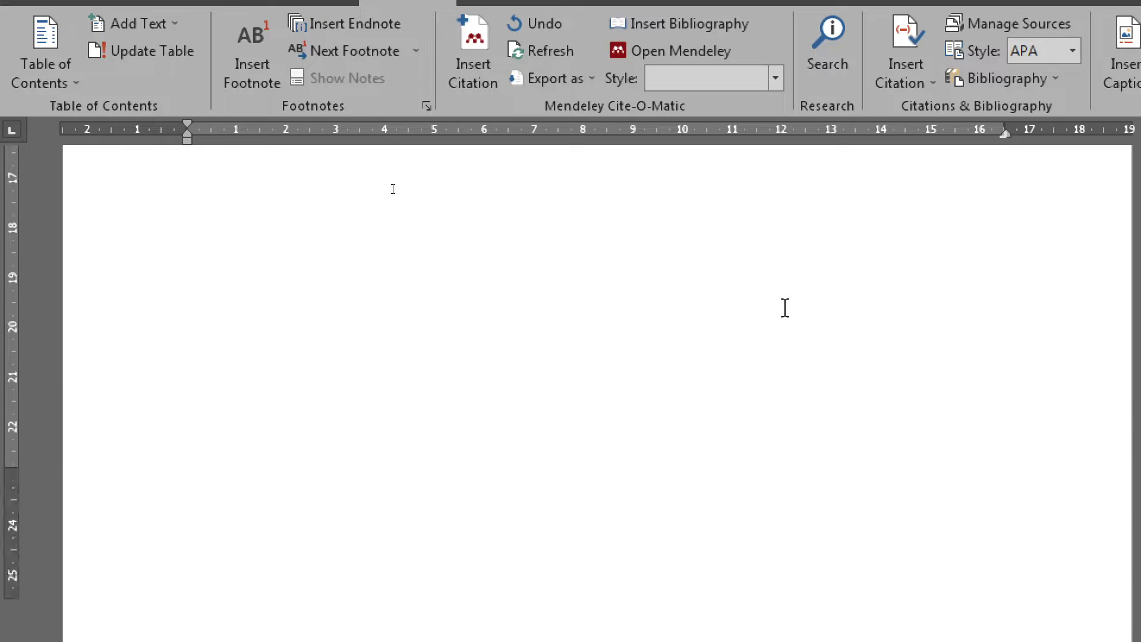
left_click(255, 296)
key("BackSpace")
key("BackSpace")
key("BackSpace")
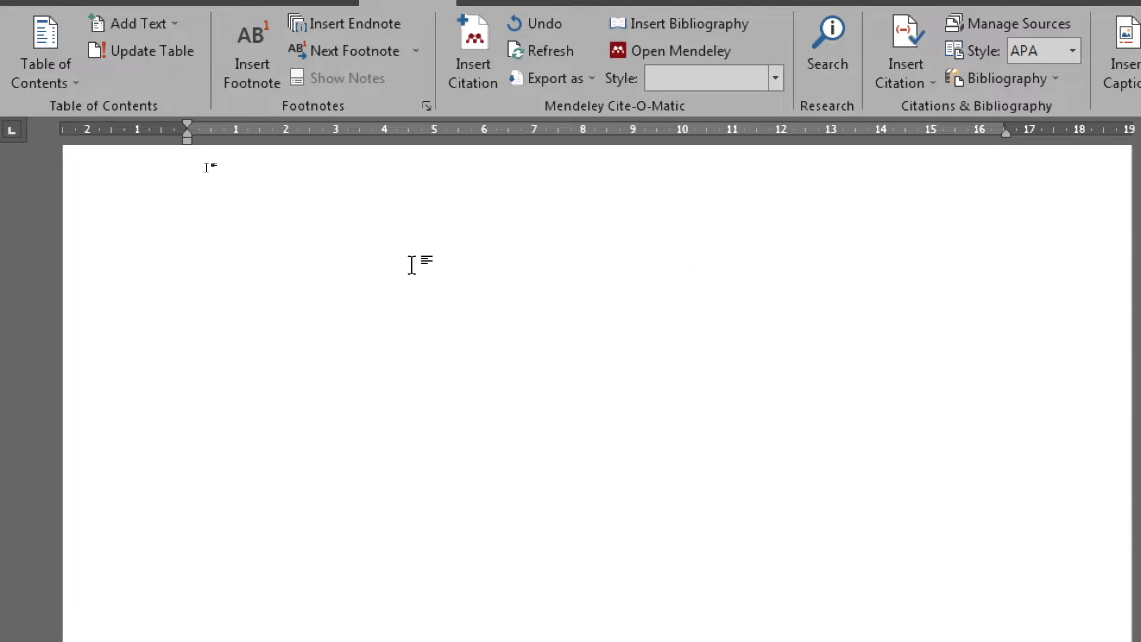
left_click(711, 176)
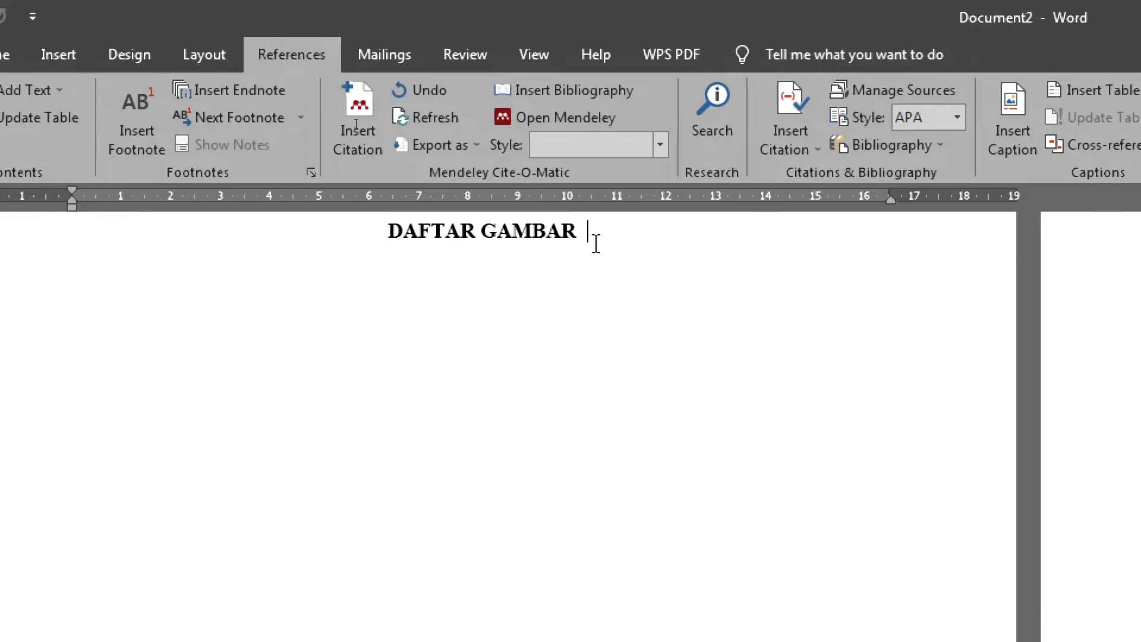
key("Return")
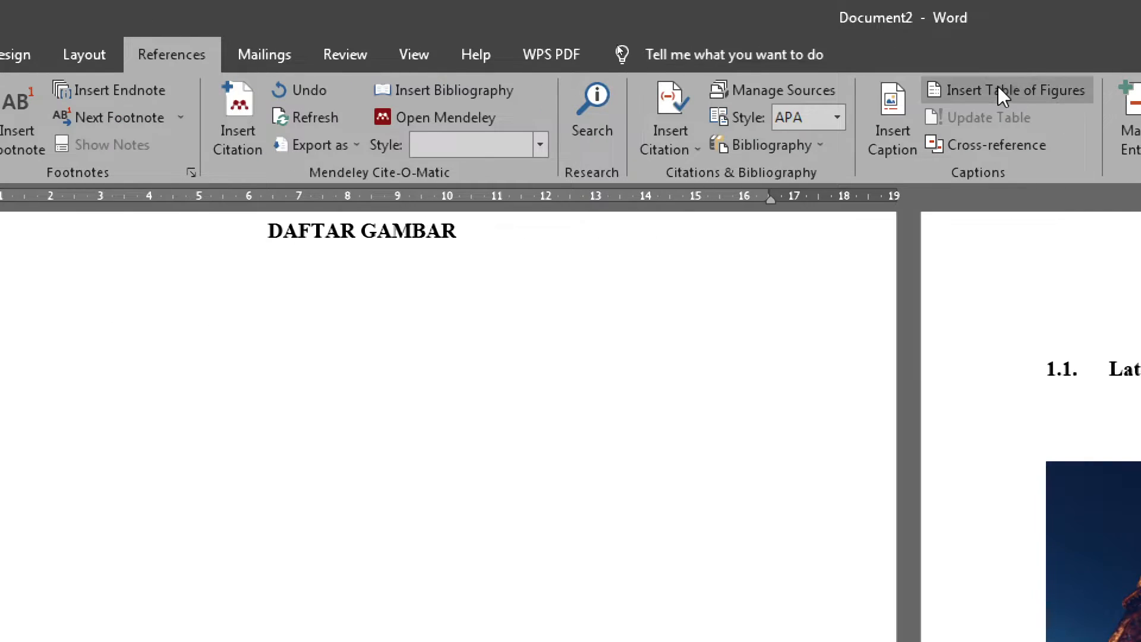
Insert a table of figures below the DAFTAR GAMBAR heading using the caption label Foto.
left_click(998, 89)
left_click_drag(761, 200, 521, 77)
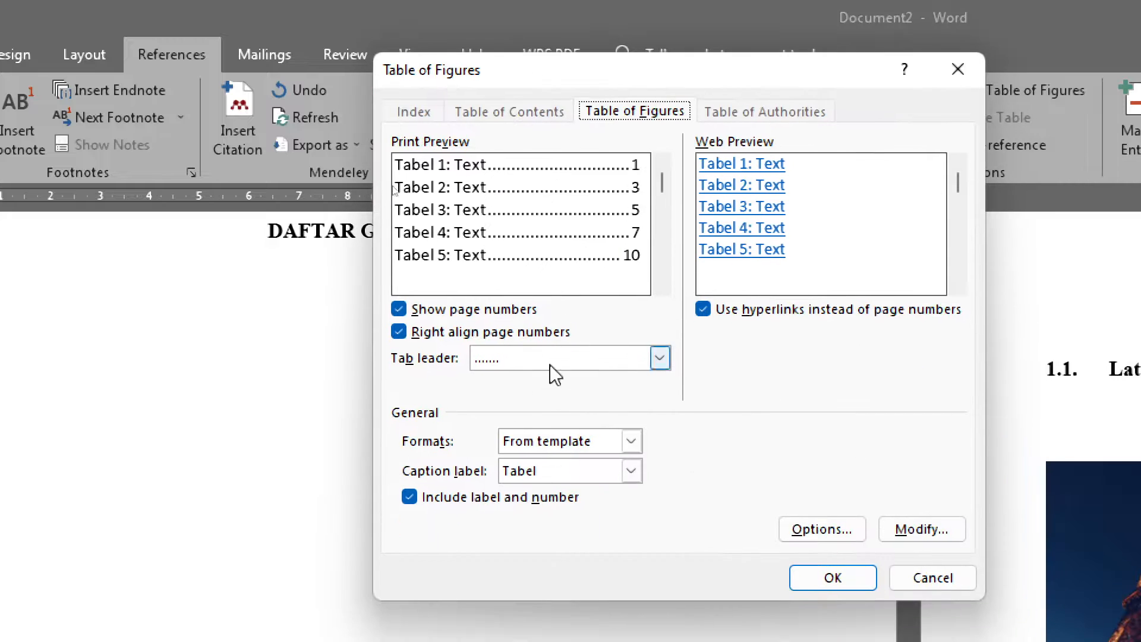
left_click(549, 479)
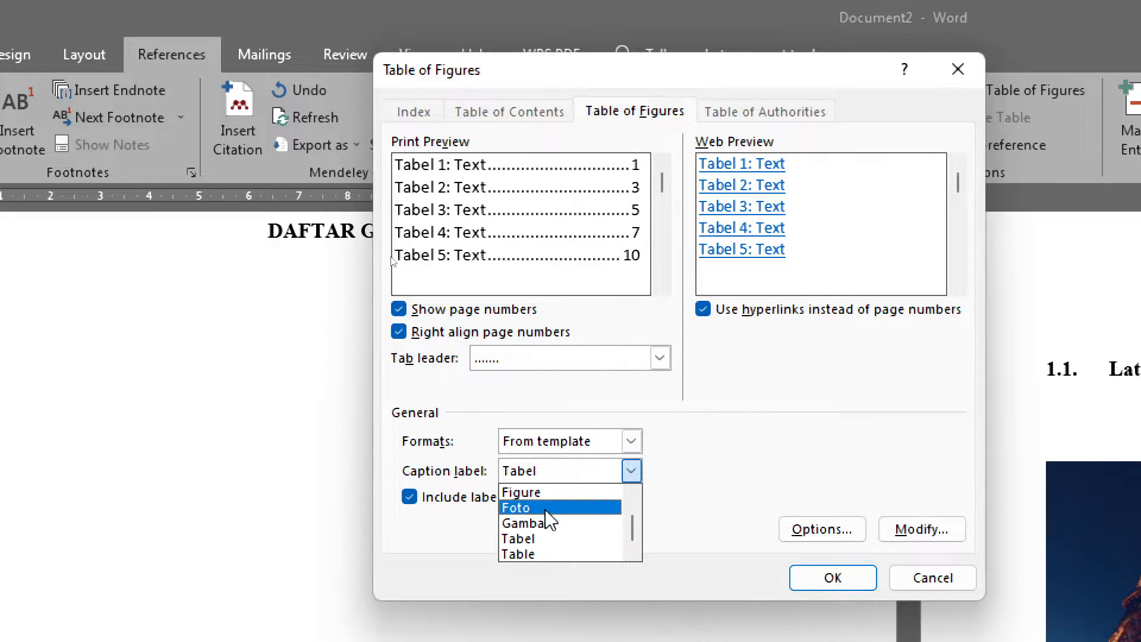
left_click(542, 508)
left_click(833, 568)
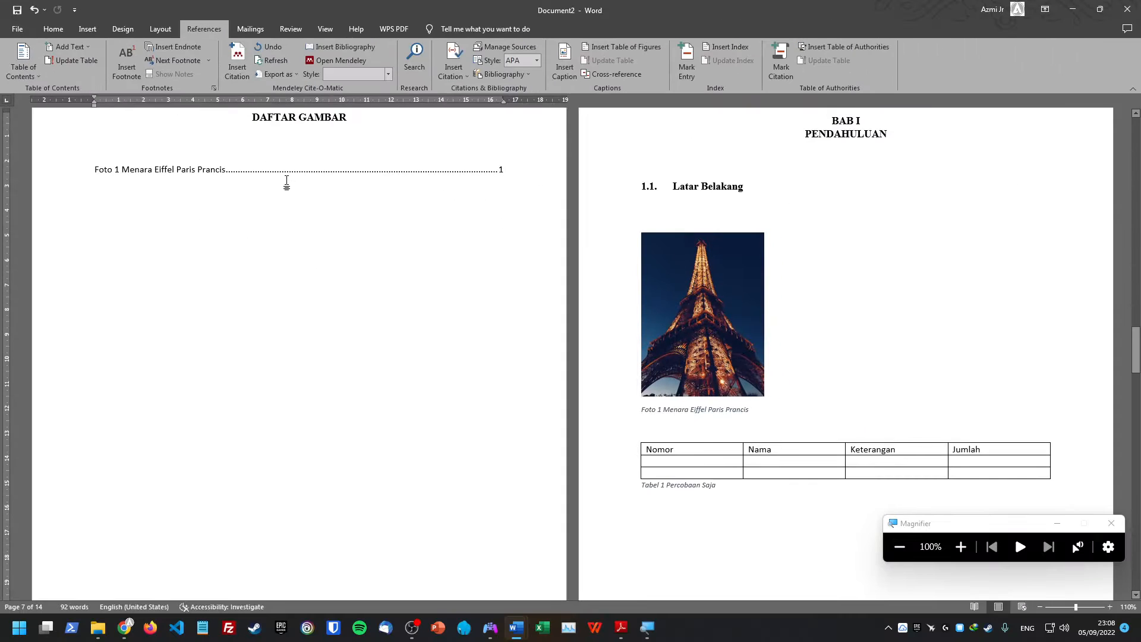
Add blank lines above the Eiffel Tower picture under Latar Belakang to push the picture and its table onto the following page.
scroll(352, 227, "up", 3)
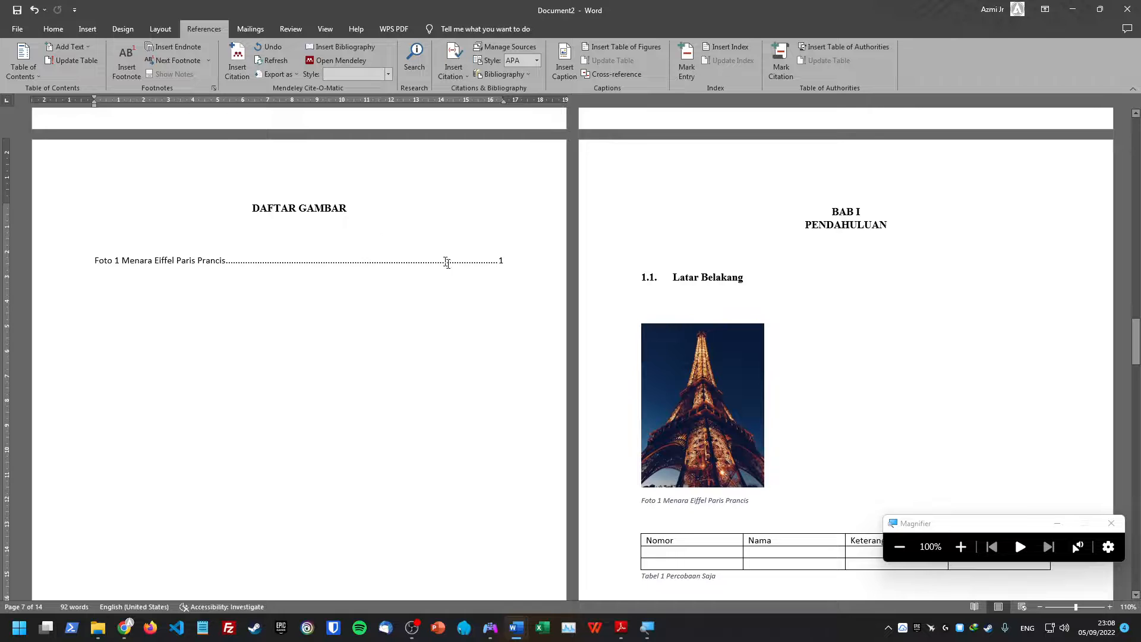
left_click(663, 312)
key("Return")
key("Return")
key("Return")
key("Return")
key("Return")
key("Return")
key("Return")
key("Return")
key("Return")
key("Return")
key("Return")
key("Return")
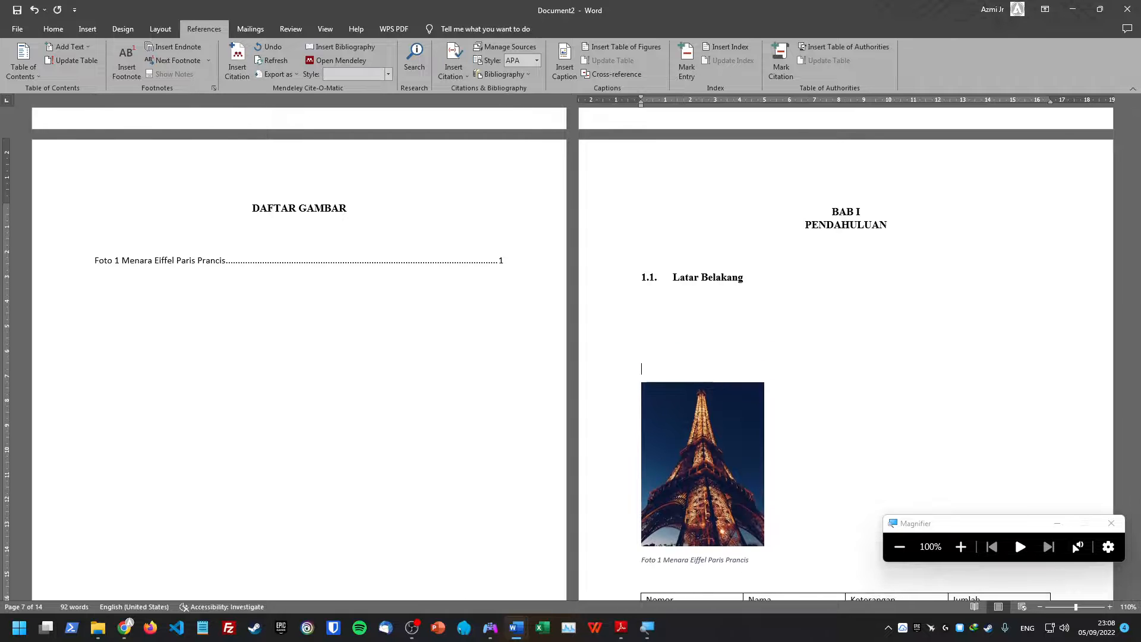
scroll(675, 327, "up", 10)
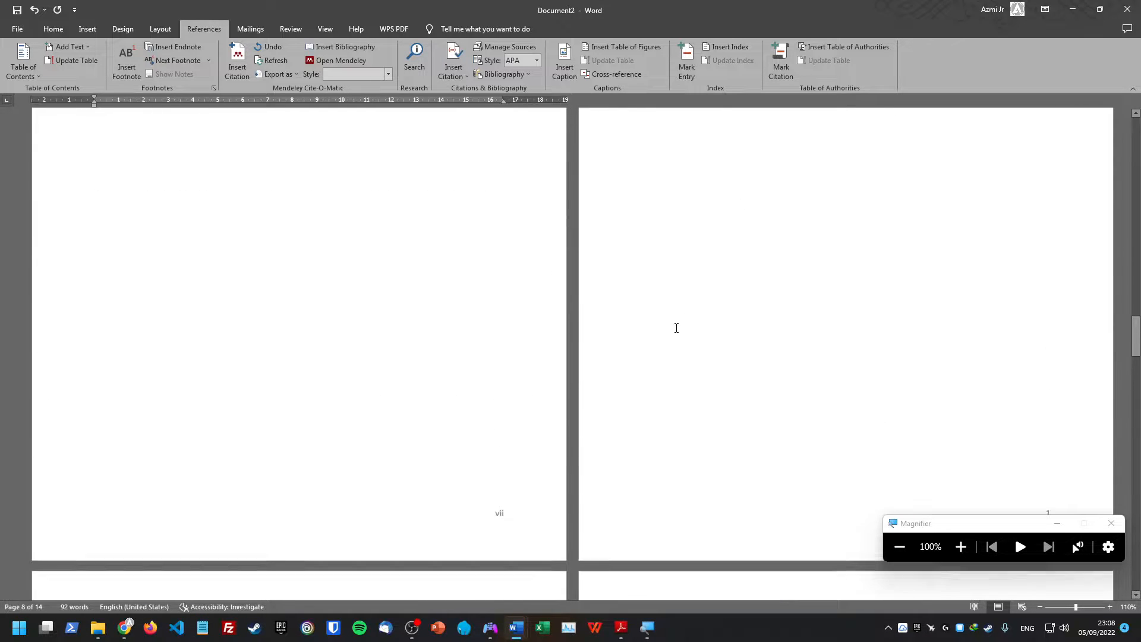
scroll(559, 345, "down", 5)
left_click(231, 375)
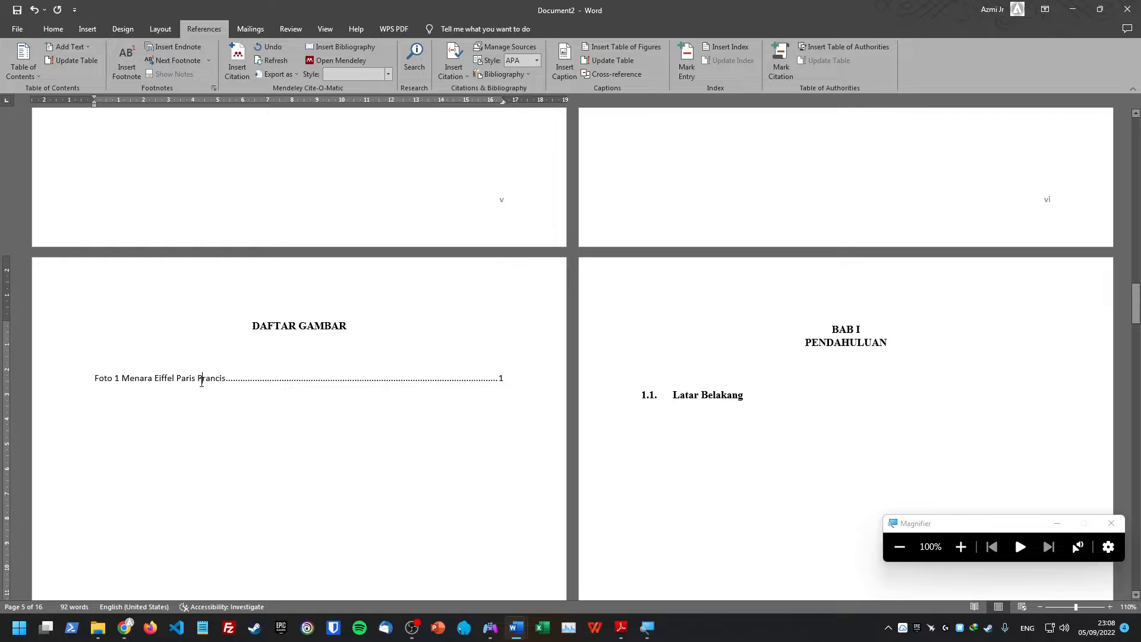
right_click(145, 379)
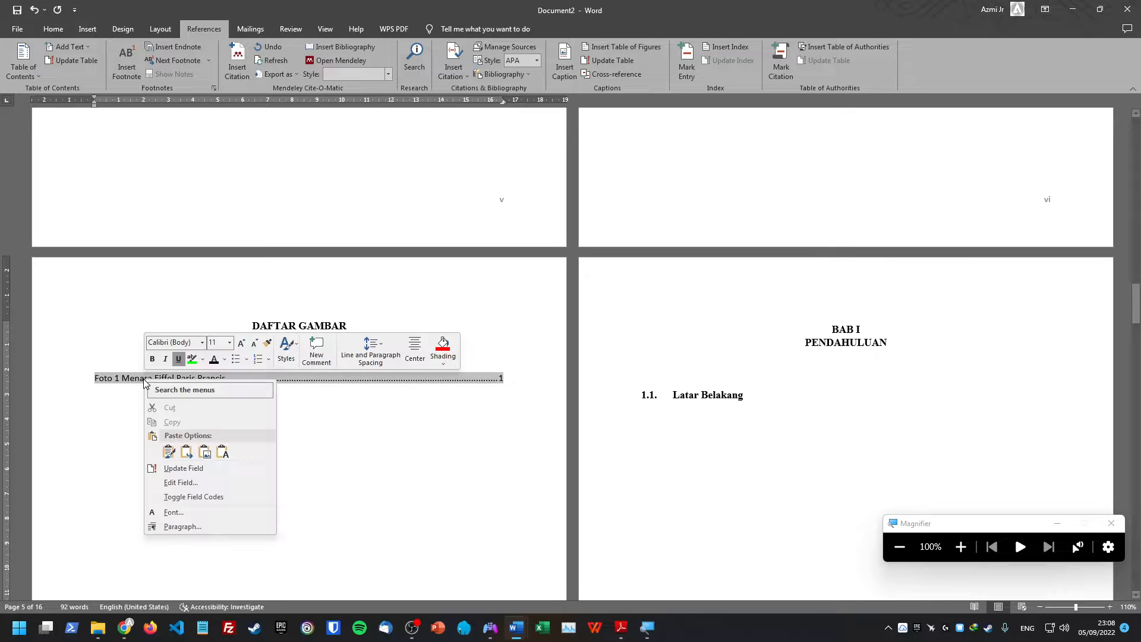
left_click(127, 382)
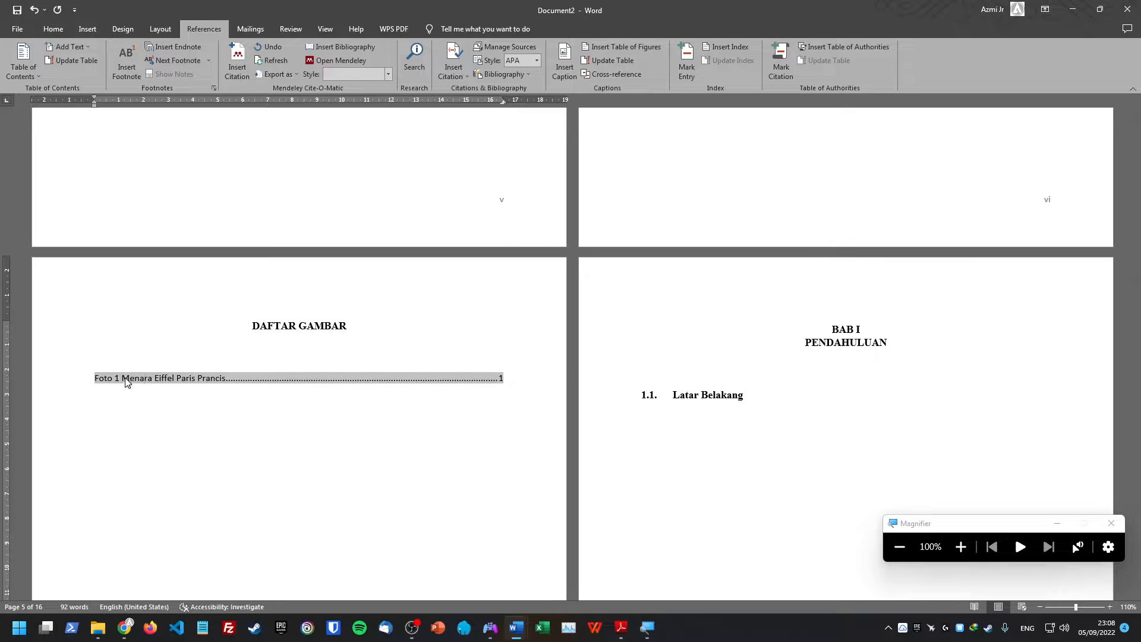
right_click(164, 381)
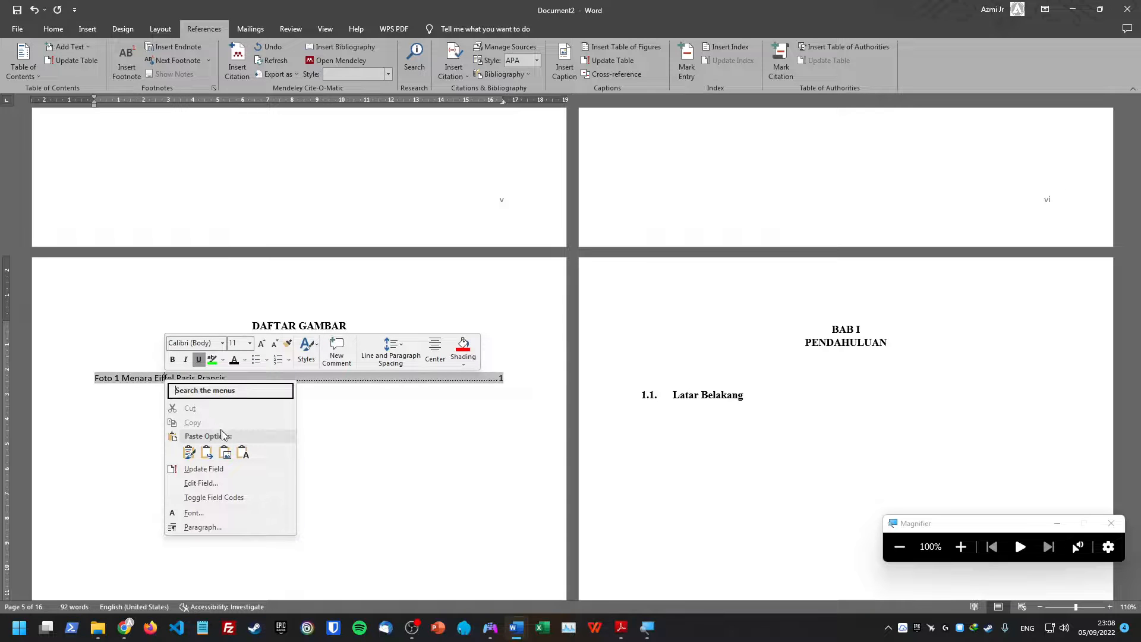
left_click(300, 401)
left_click(300, 401)
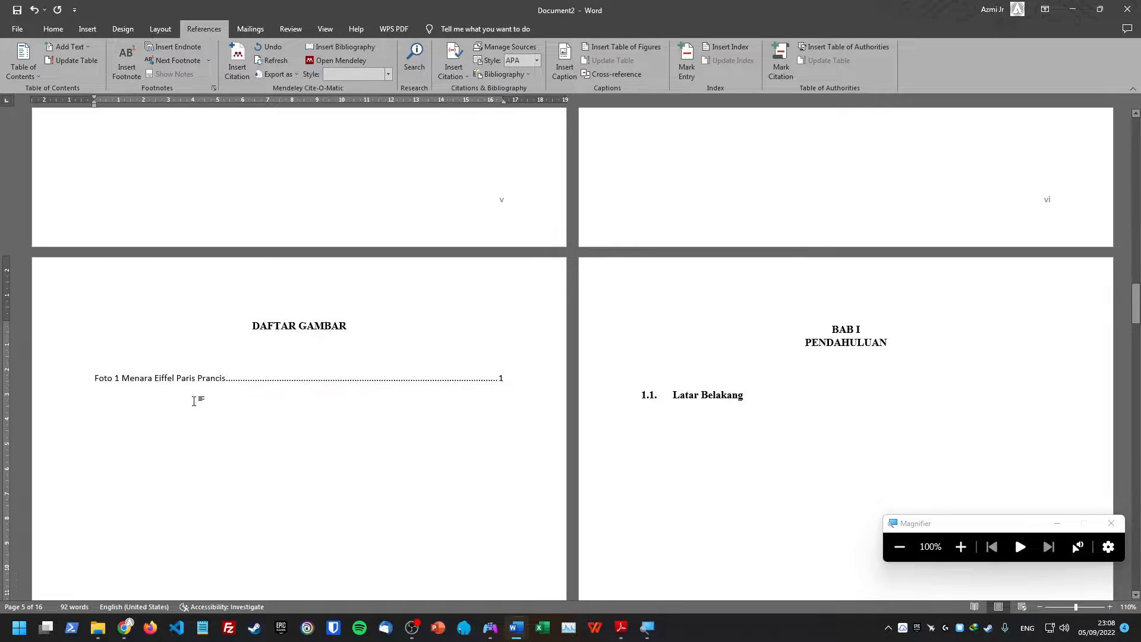
Examine the entries of the DAFTAR GAMBAR list and the DAFTAR ISI table of contents.
scroll(300, 401, "up", 5)
scroll(321, 415, "up", 4)
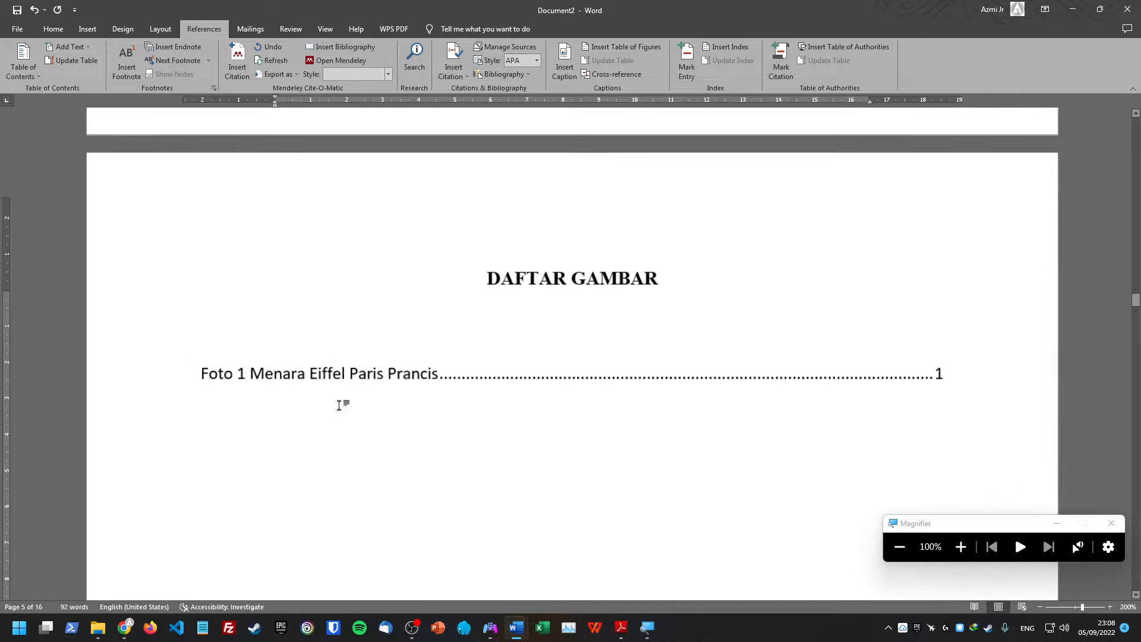
left_click(320, 374)
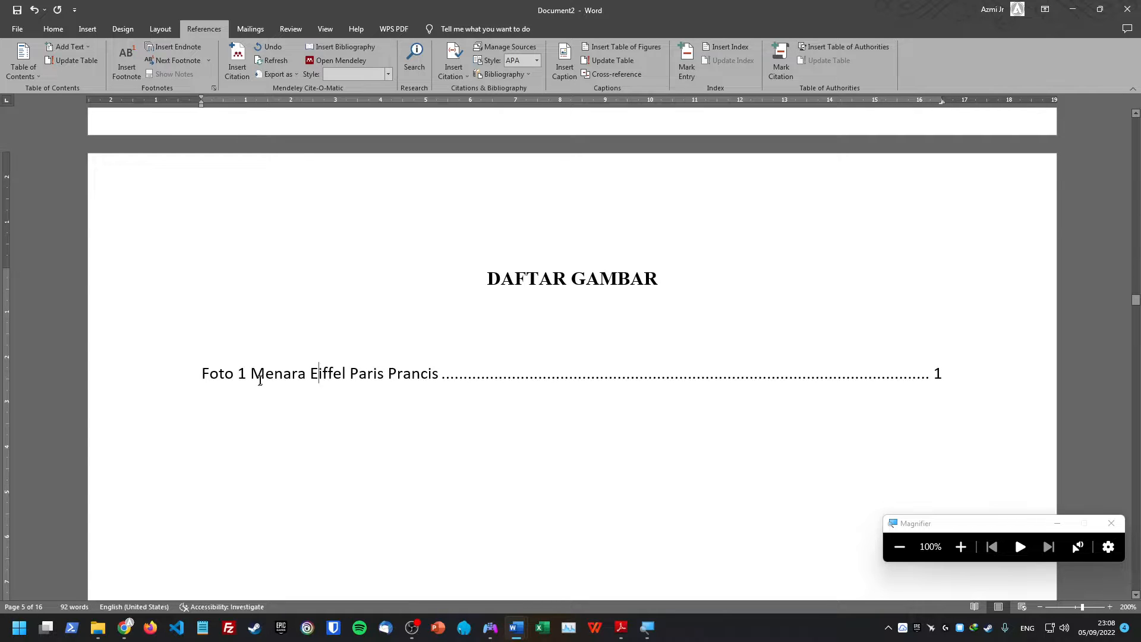
scroll(290, 378, "up", 5)
scroll(302, 370, "up", 10)
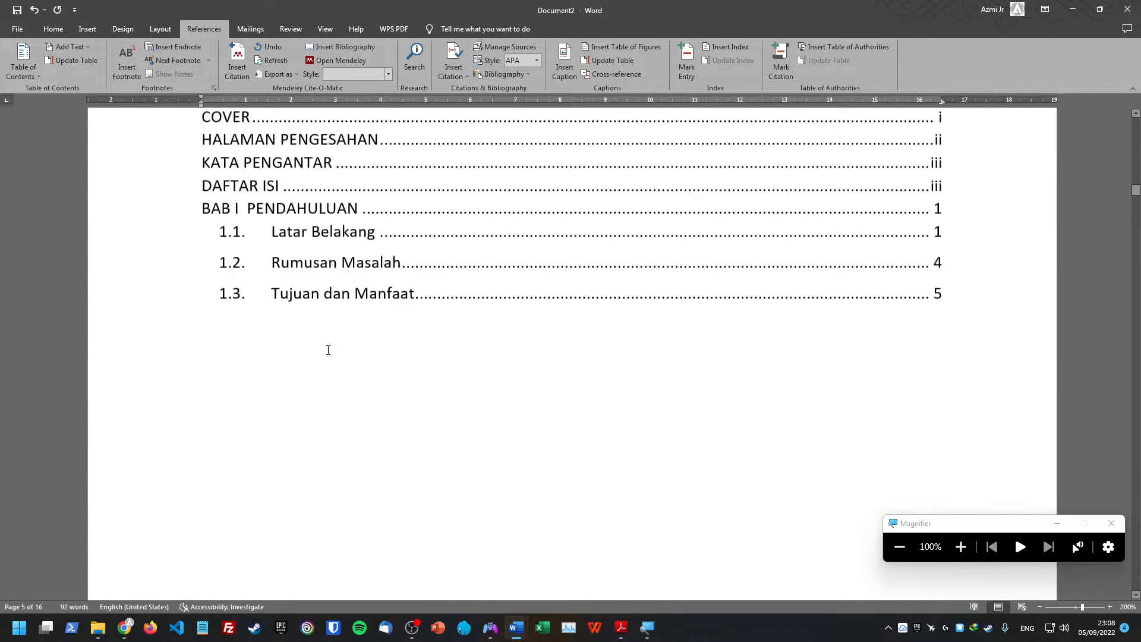
scroll(328, 350, "down", 2)
left_click(359, 333)
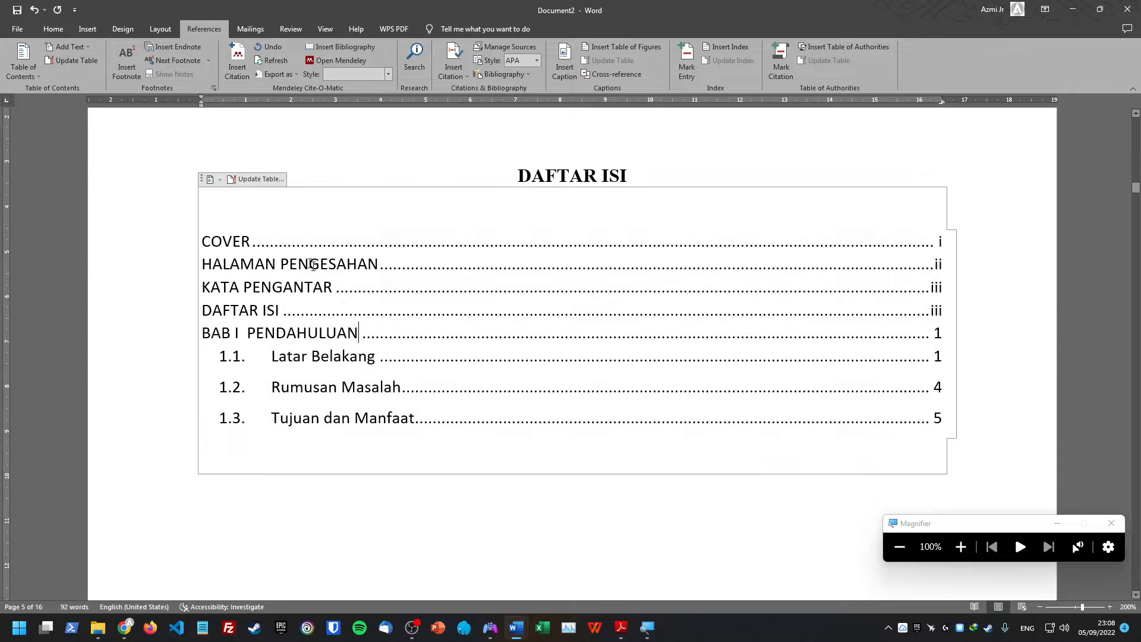
Update the entire list of tables below the DAFTAR TABEL heading.
scroll(325, 292, "down", 20)
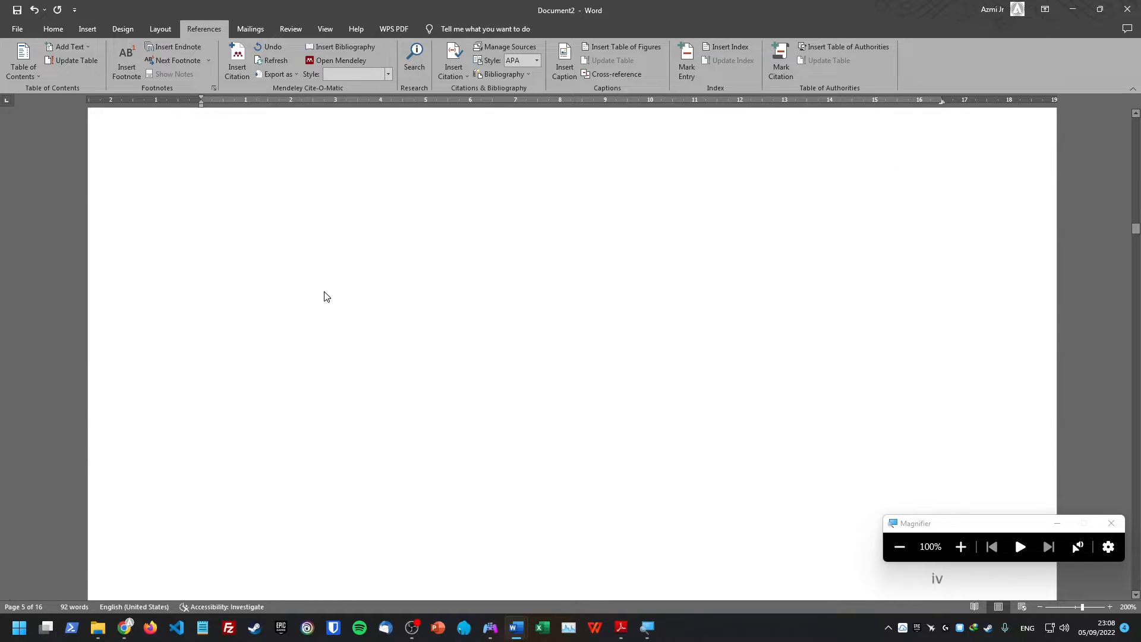
scroll(325, 292, "down", 6)
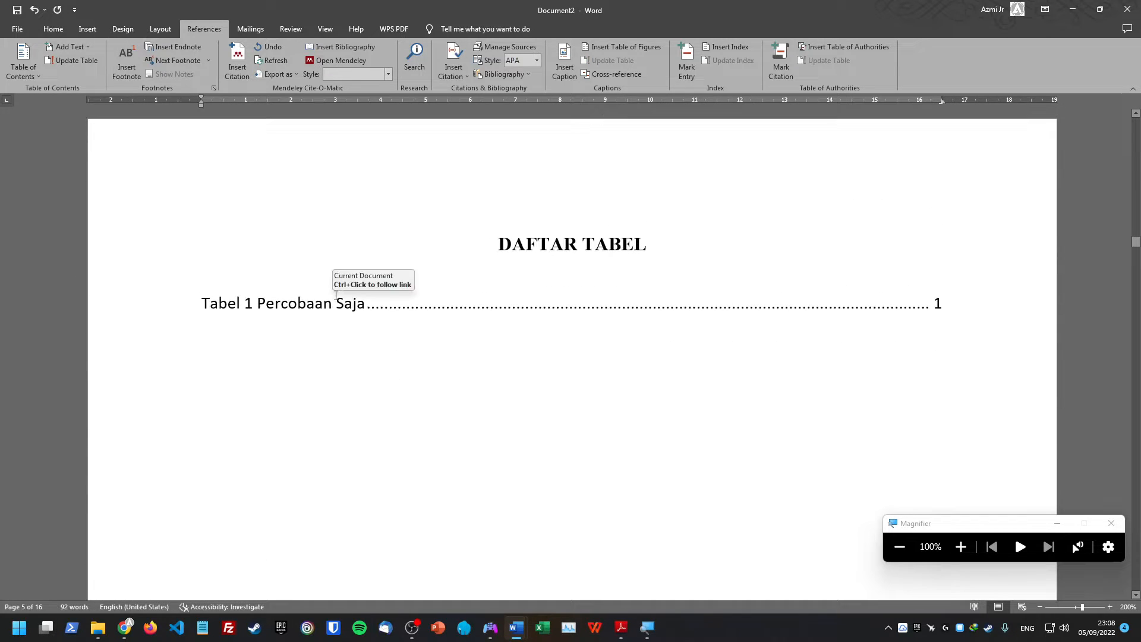
left_click(327, 299)
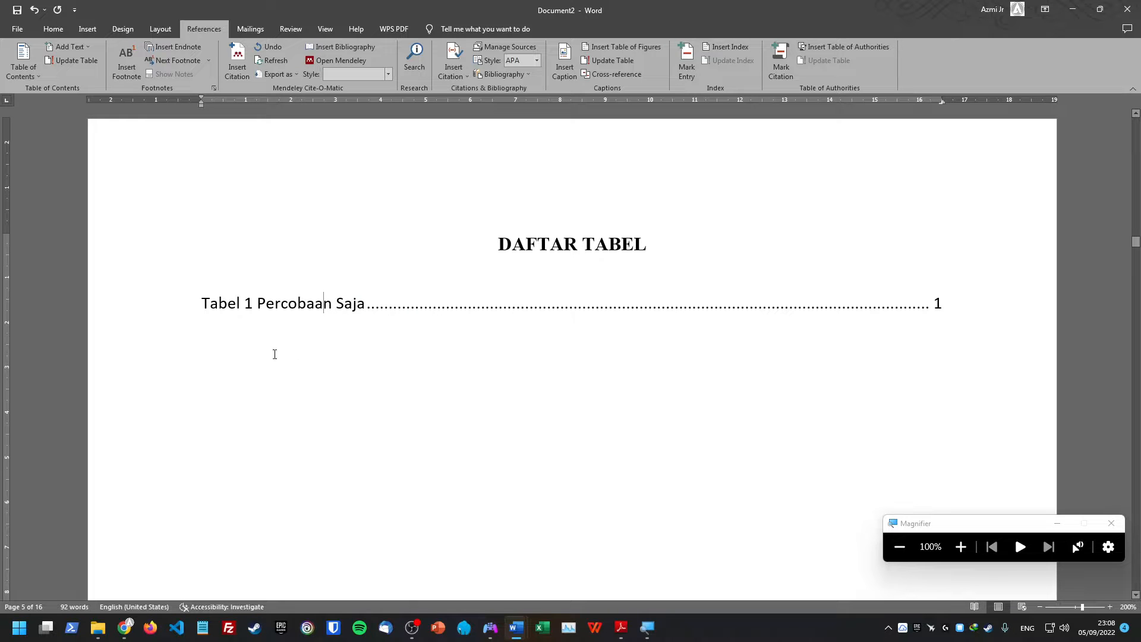
left_click(314, 307)
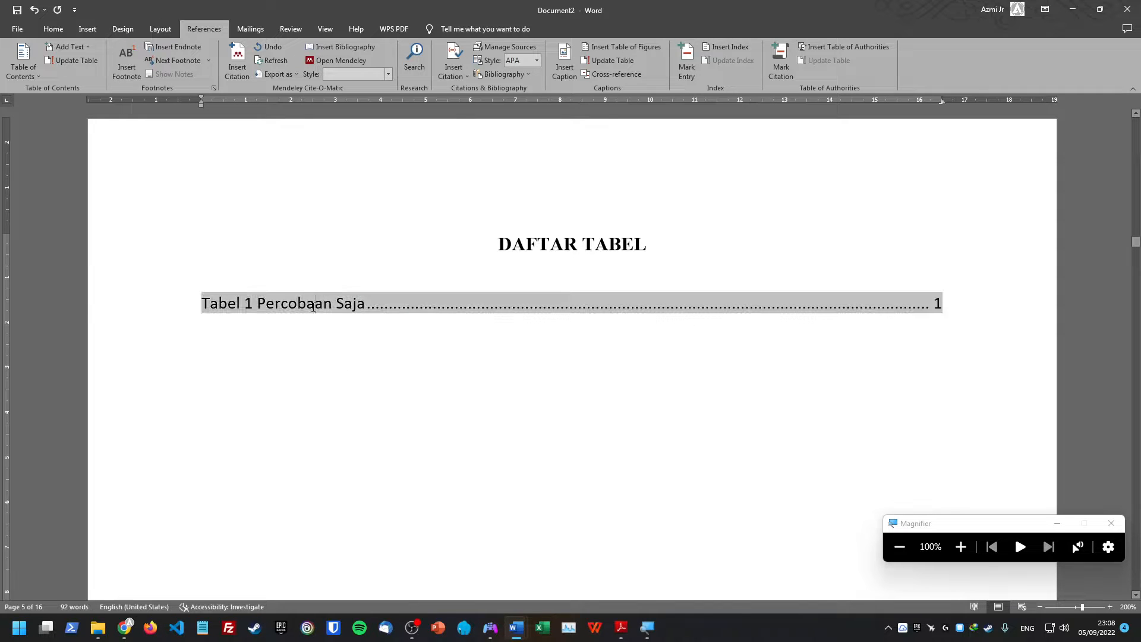
right_click(313, 307)
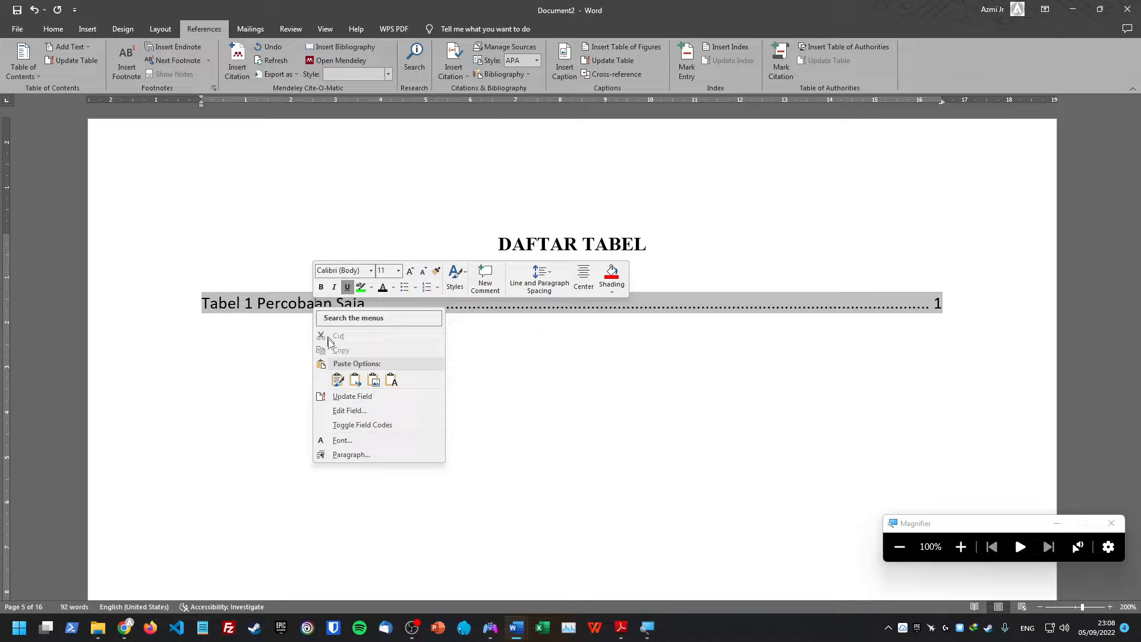
left_click(345, 396)
left_click(533, 315)
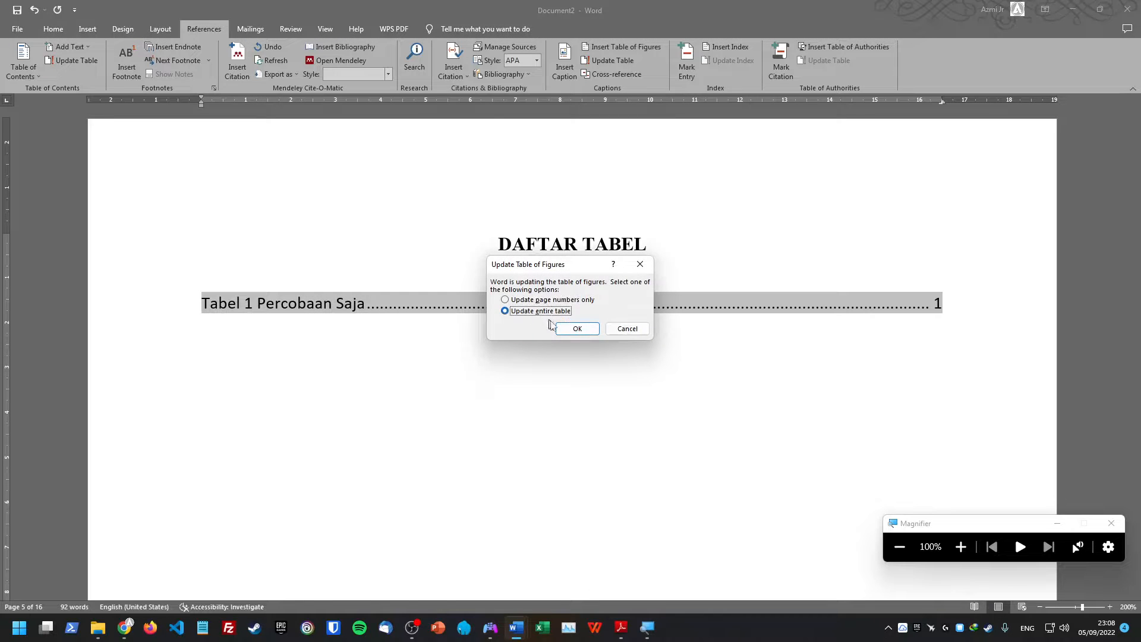
left_click(565, 328)
Update the entire list of figures below the DAFTAR GAMBAR heading.
scroll(657, 389, "down", 15)
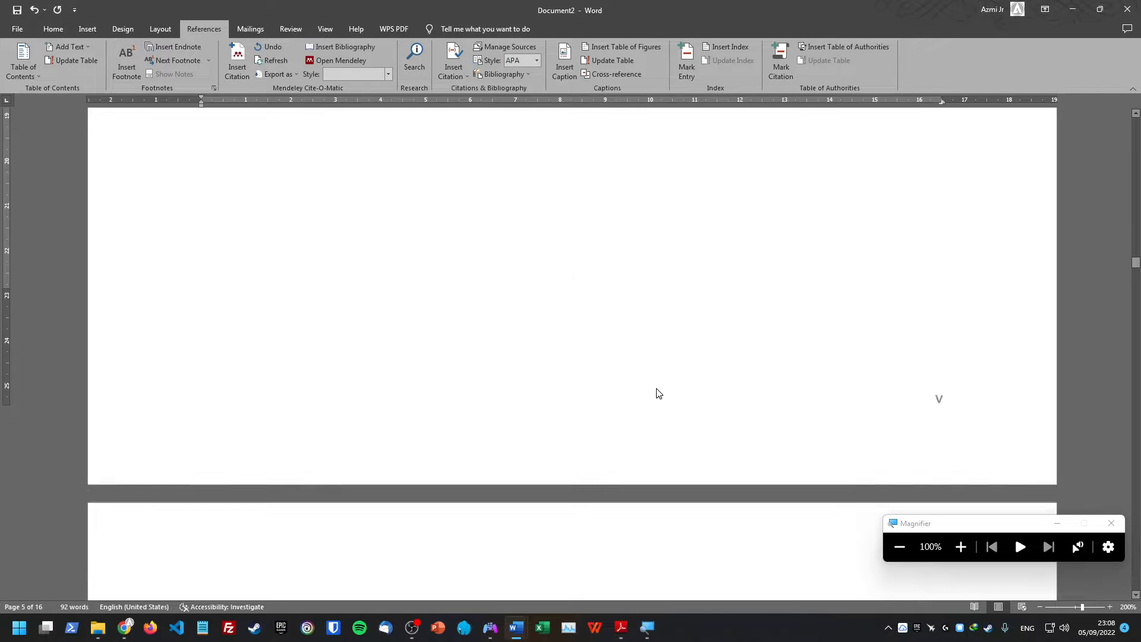
scroll(657, 388, "down", 3)
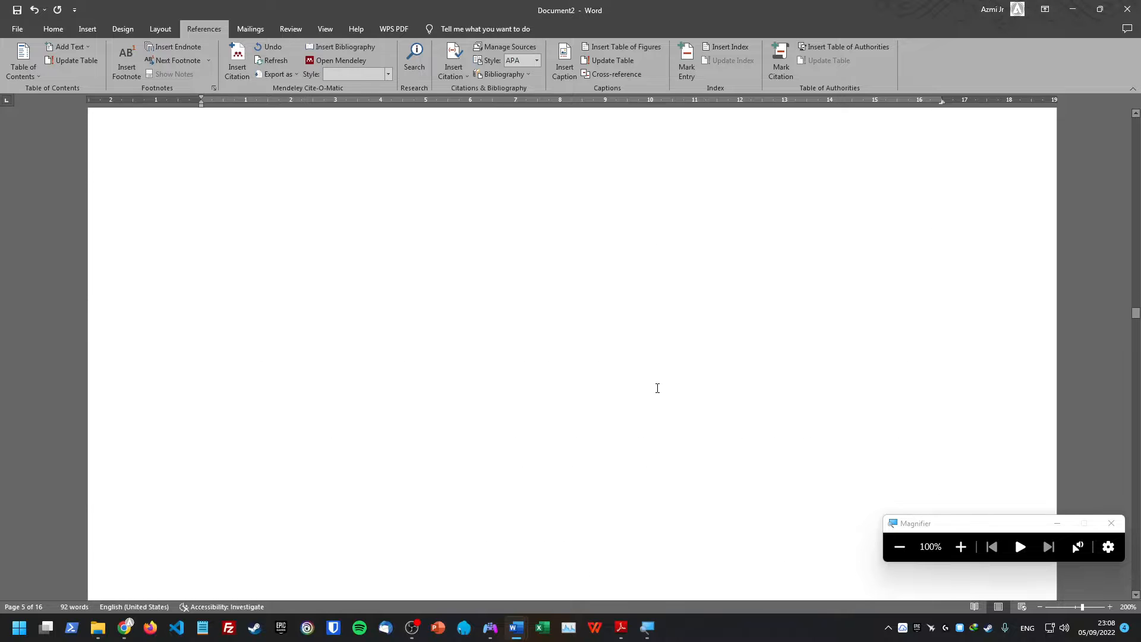
scroll(658, 387, "up", 8)
left_click(380, 374)
right_click(380, 376)
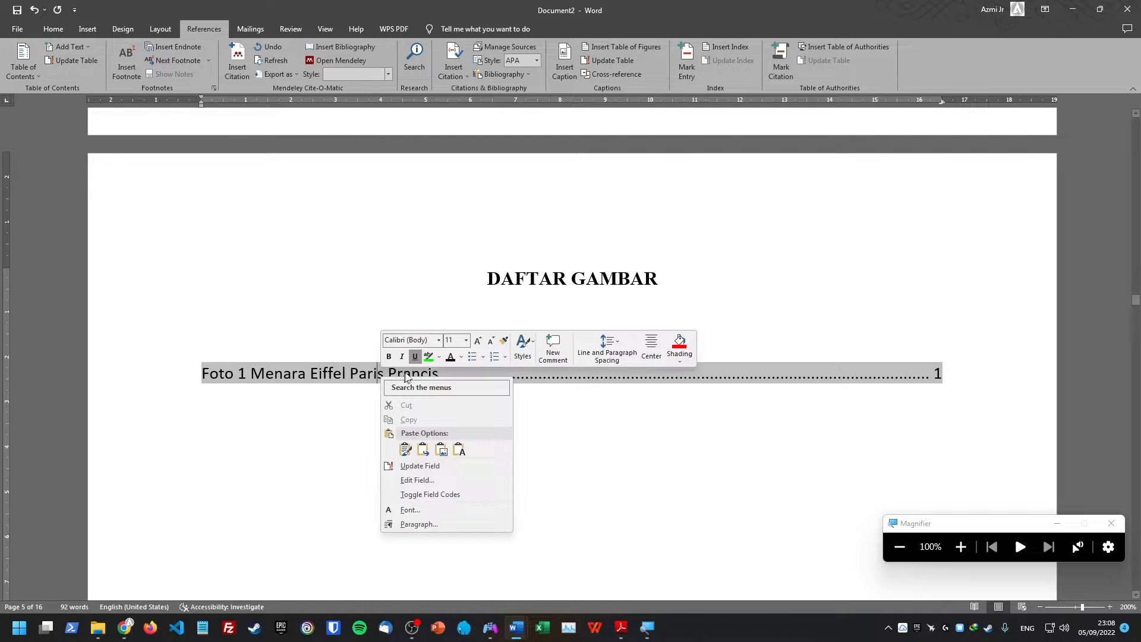
left_click(437, 469)
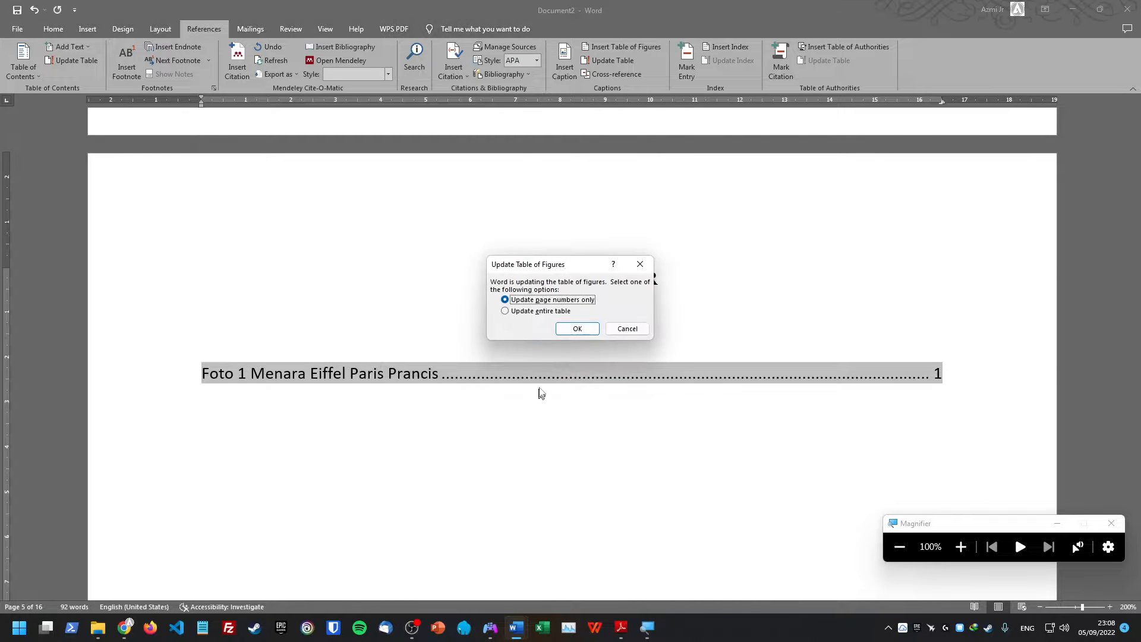
left_click(526, 310)
left_click(575, 332)
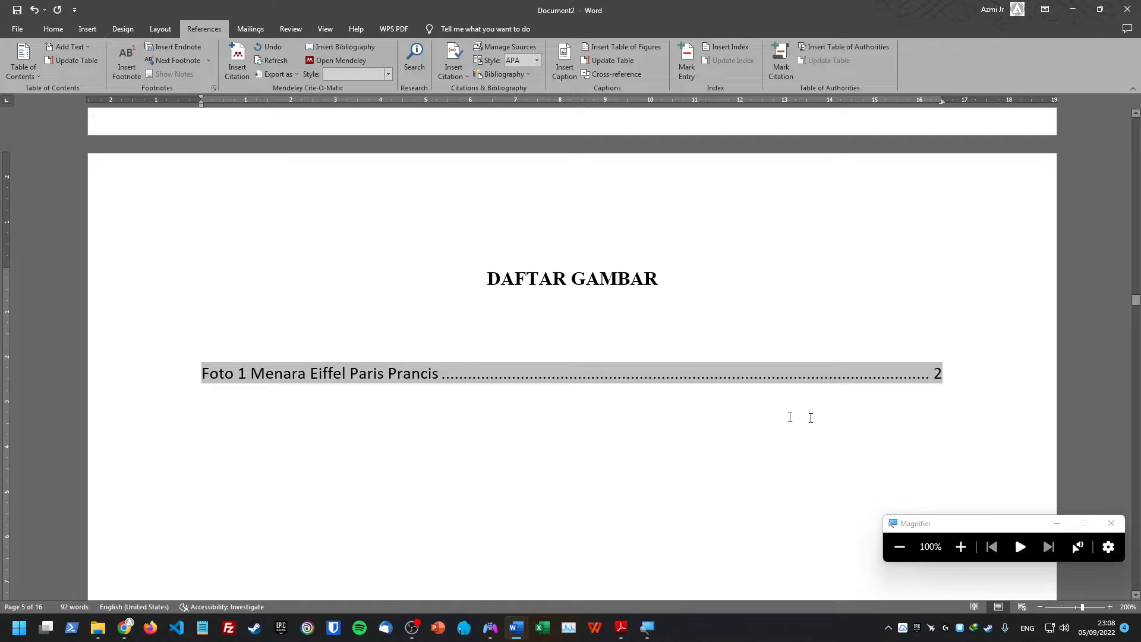
Check the page numbers where the captioned Eiffel Tower picture and the table are placed.
scroll(555, 377, "up", 20)
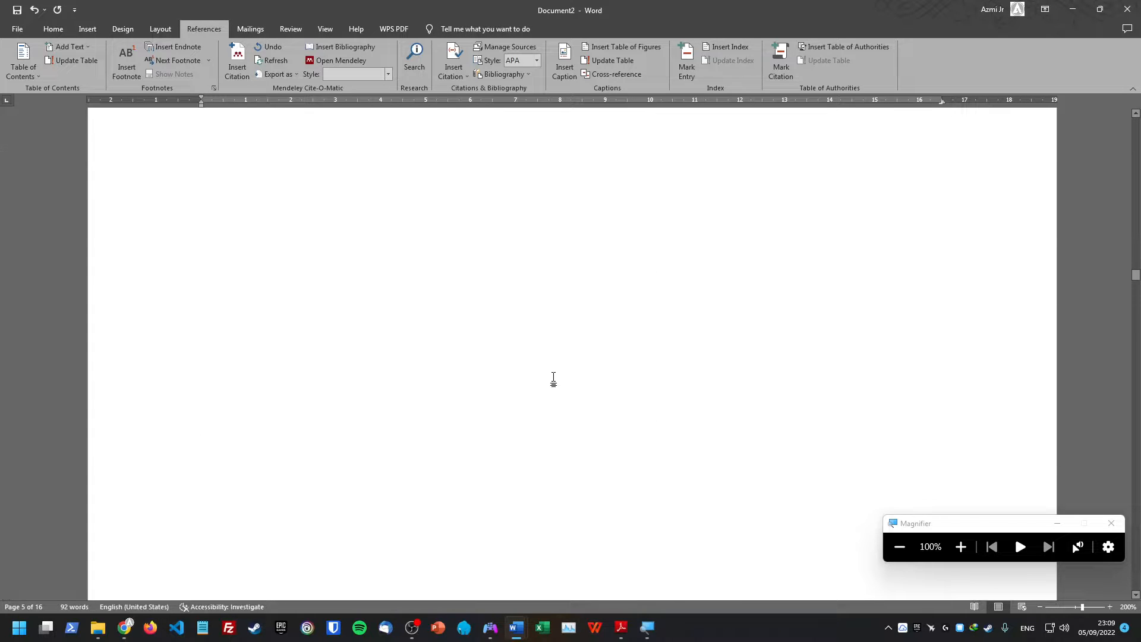
scroll(555, 380, "down", 20)
scroll(555, 376, "down", 10)
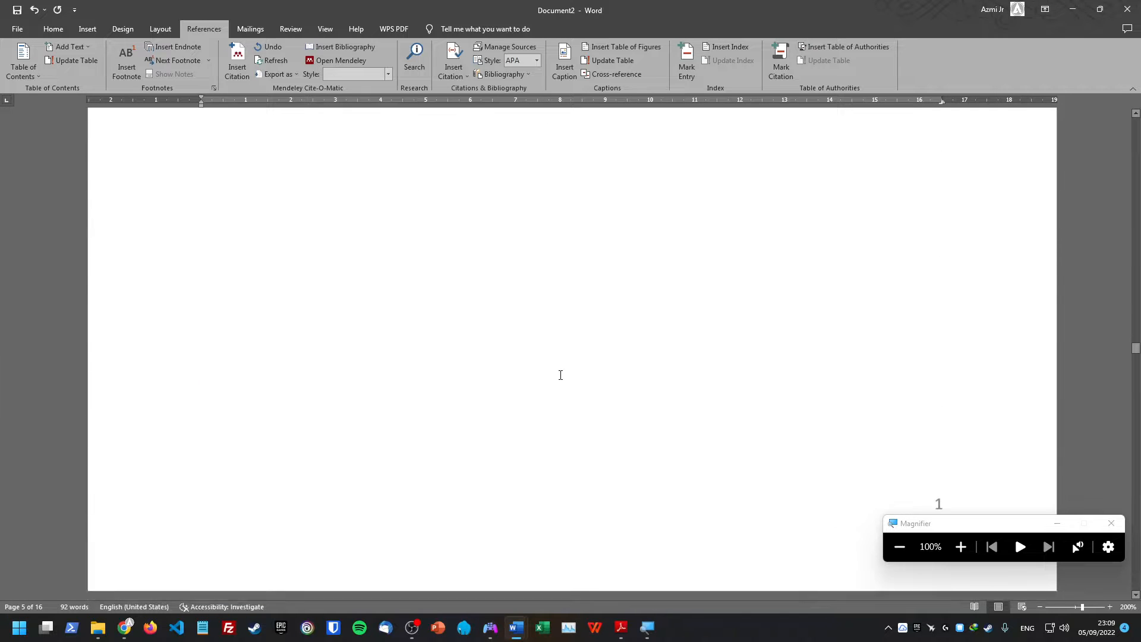
scroll(560, 375, "down", 12)
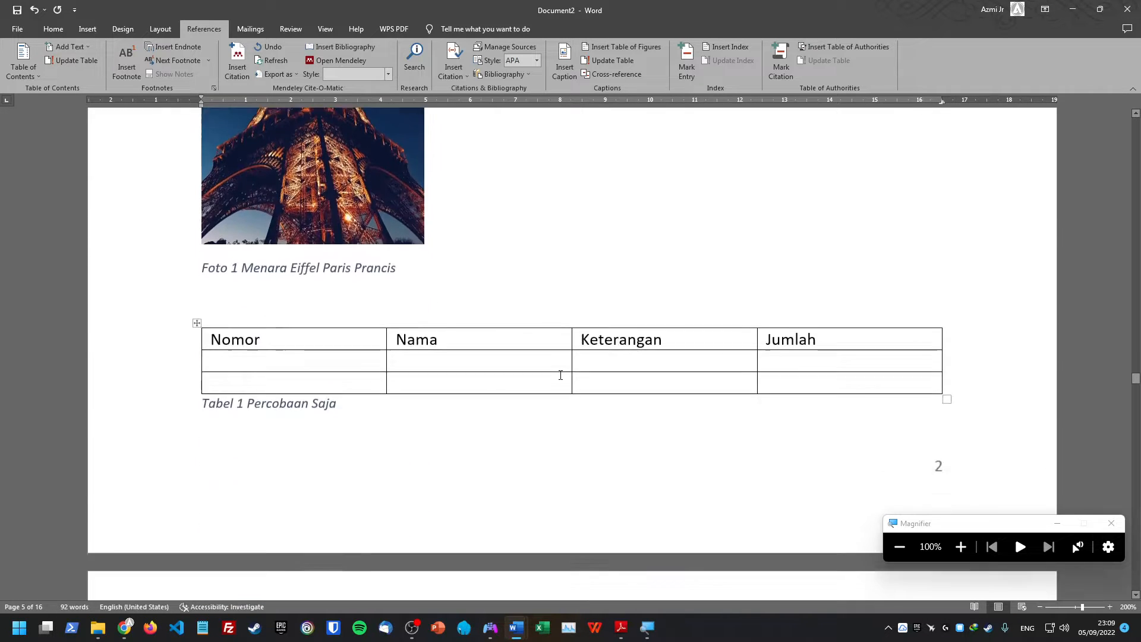
scroll(559, 375, "up", 4)
scroll(559, 375, "down", 2)
left_click(413, 406)
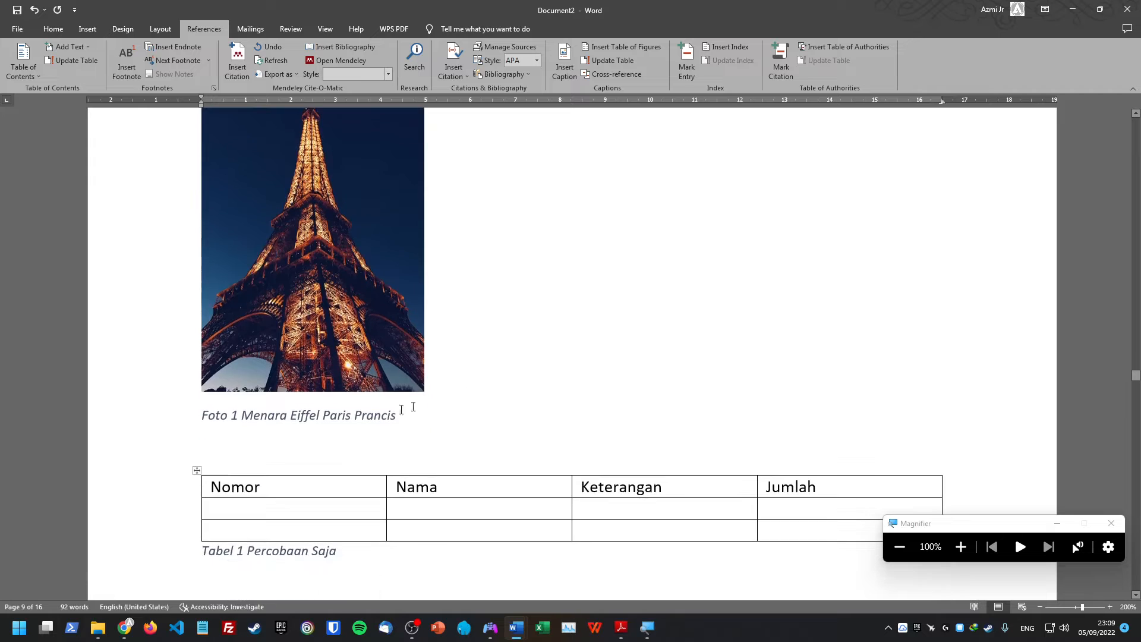
Insert a caption with the label Tabel and the text "Ini tabel" on the blank line above the existing table.
left_click(278, 467)
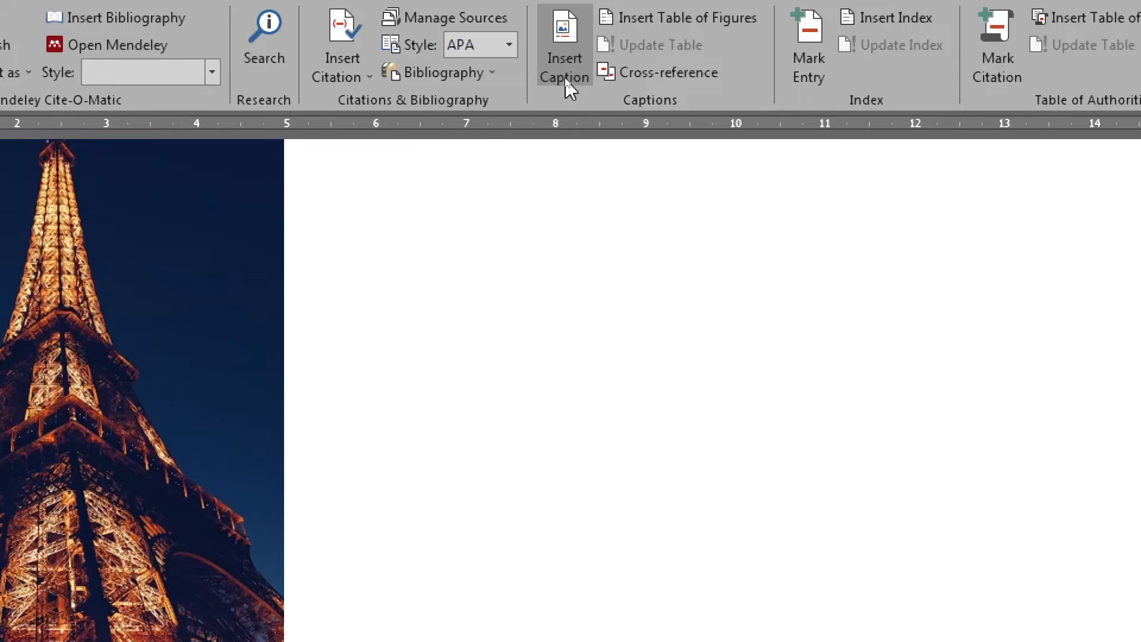
left_click(550, 54)
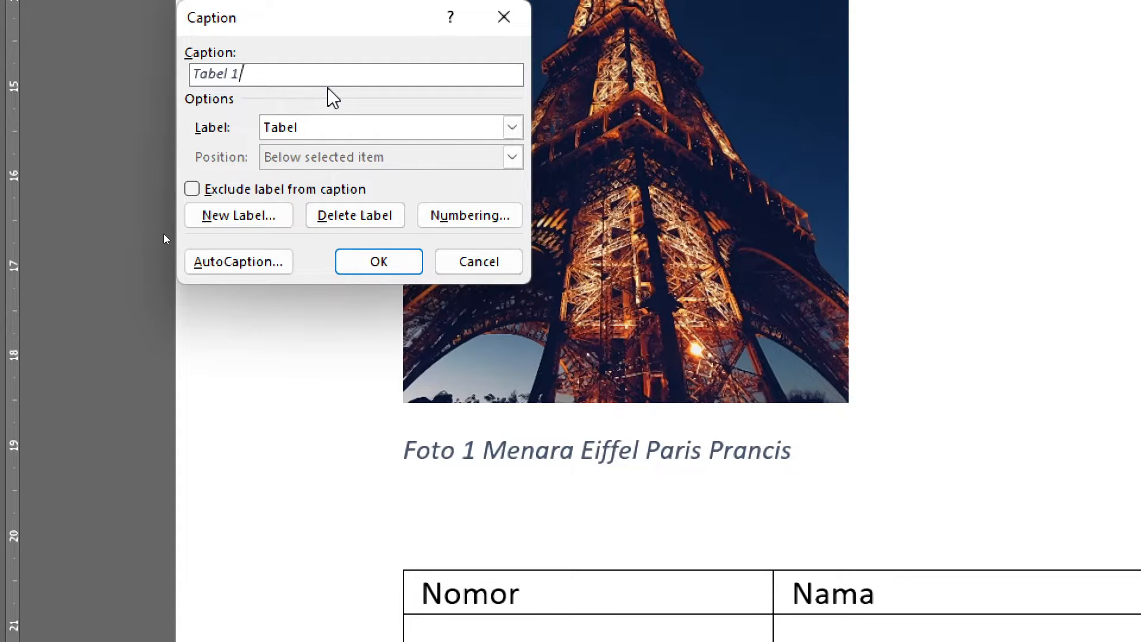
type("Ini tabel")
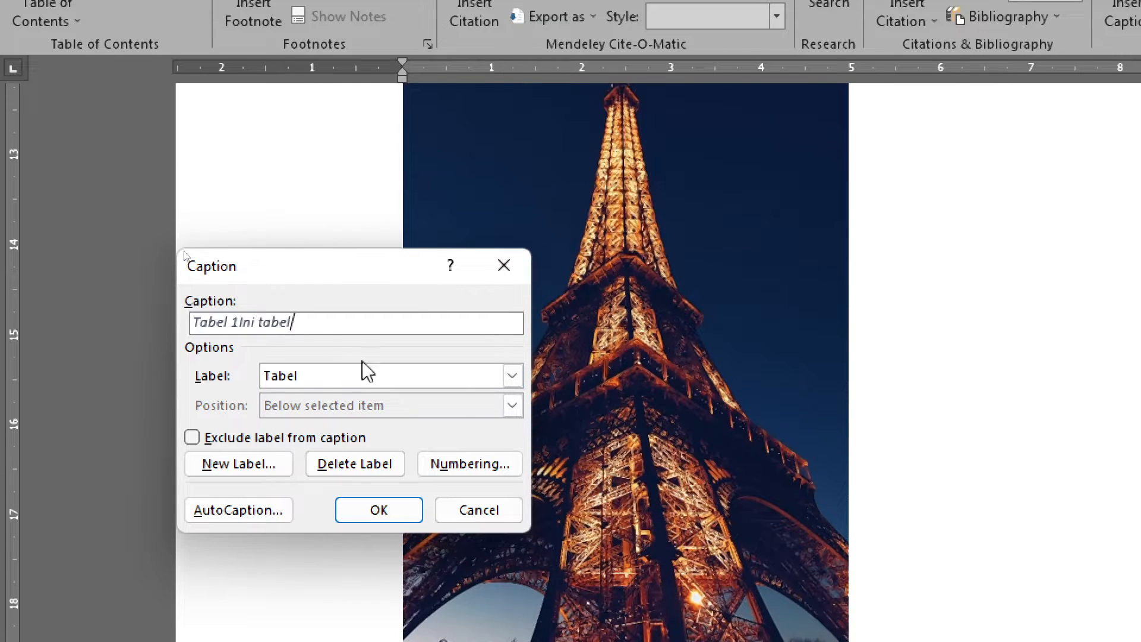
left_click(360, 517)
scroll(747, 497, "down", 2)
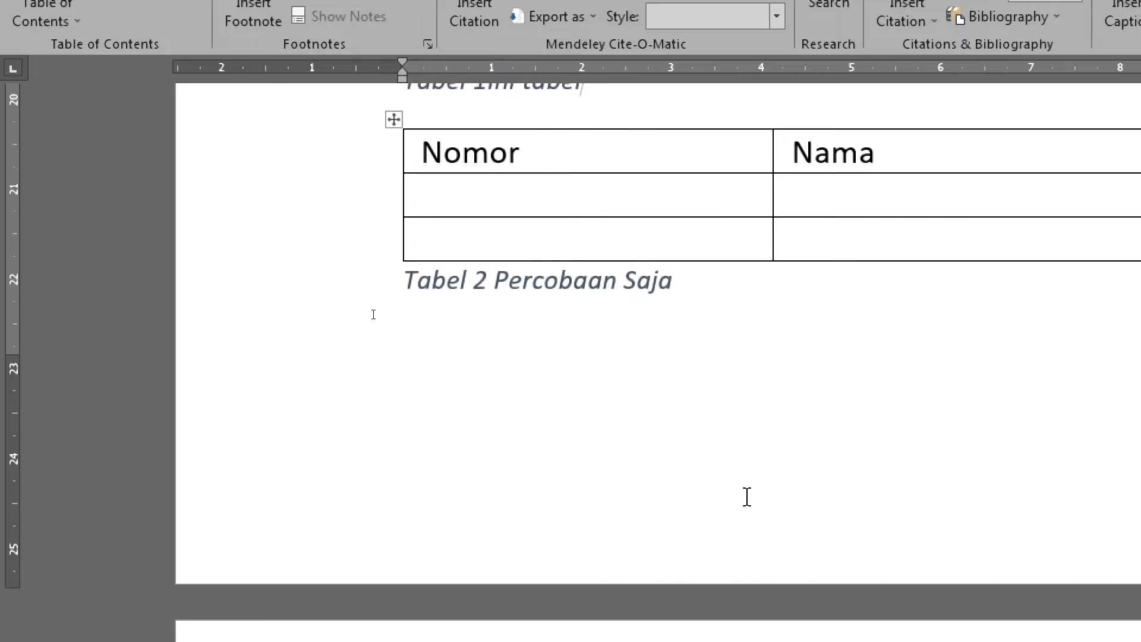
scroll(586, 351, "up", 3)
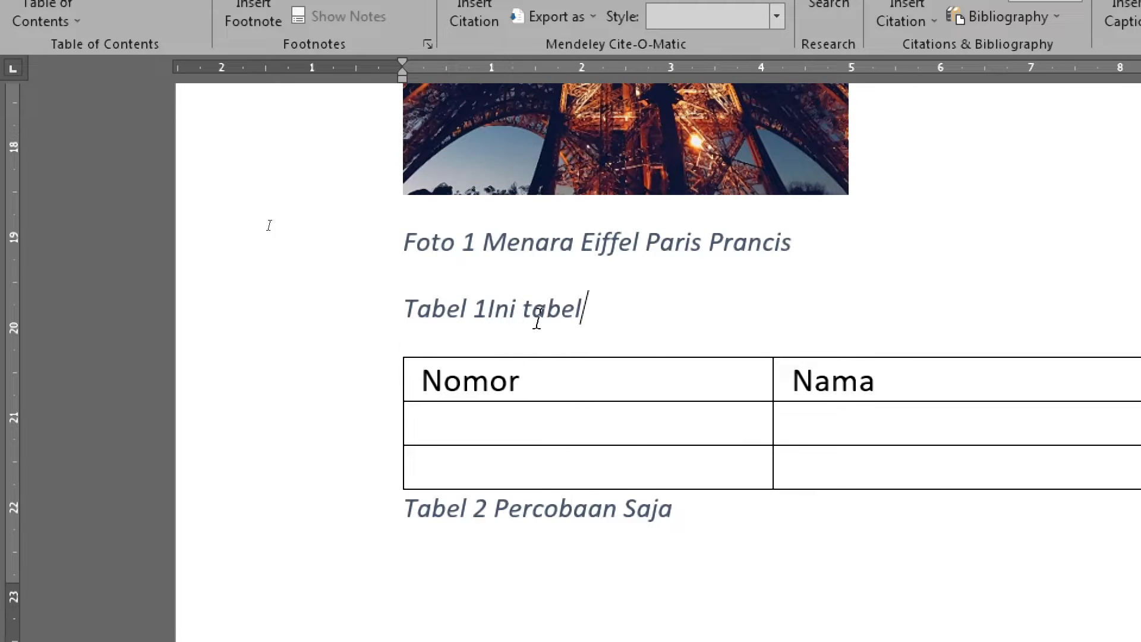
Insert a 2x2 table on a new line below the "Ini tabel" caption.
key("Return")
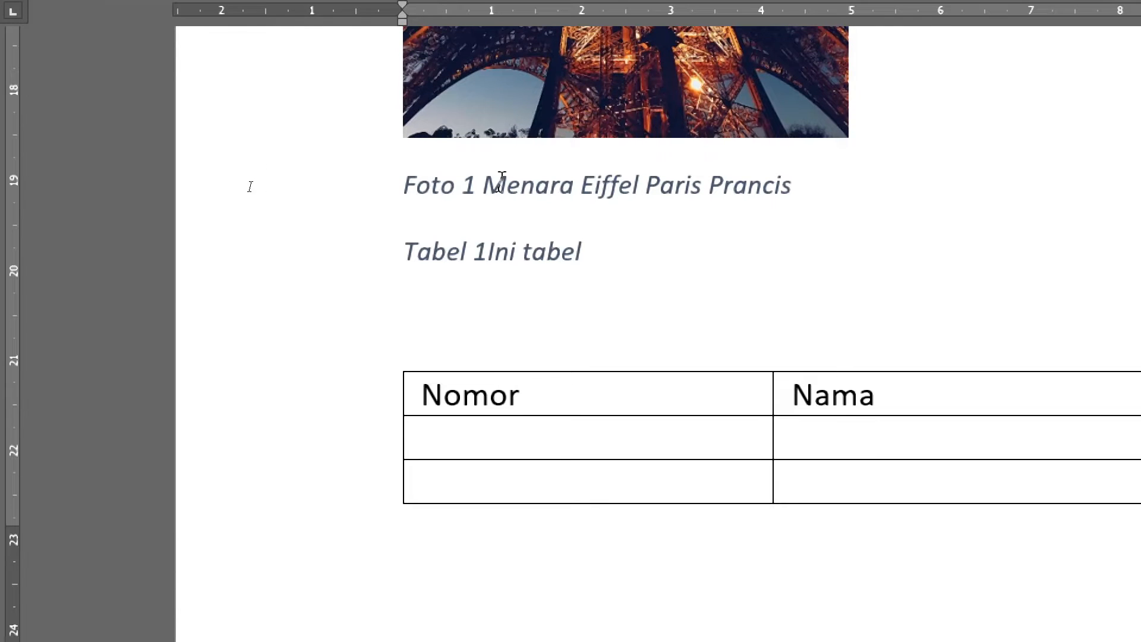
key("super+minus")
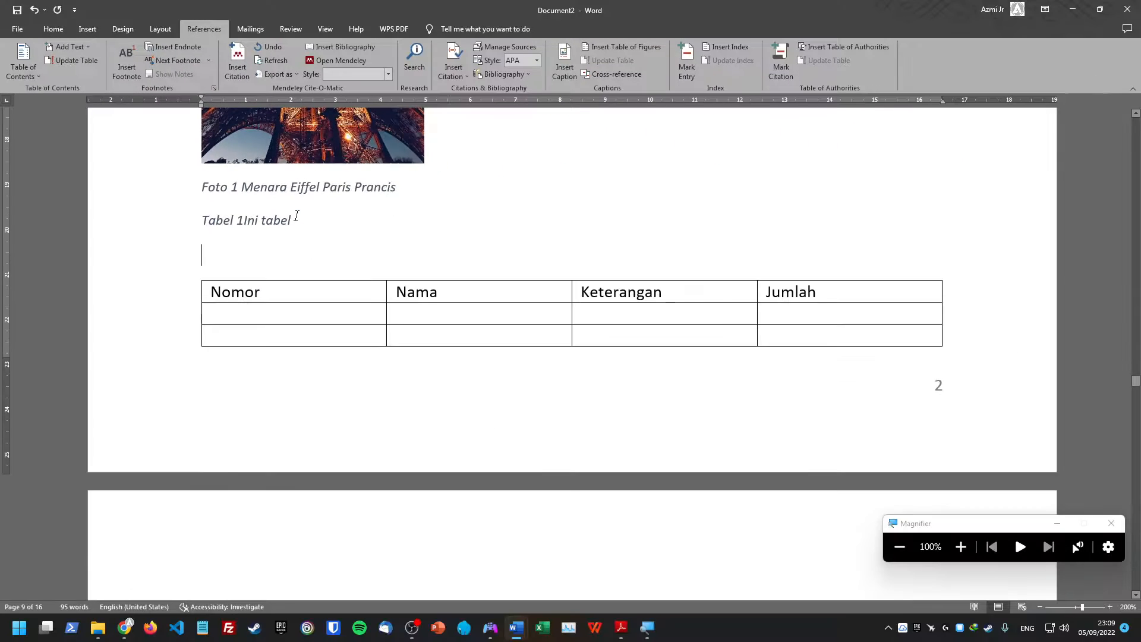
left_click(87, 28)
left_click(101, 60)
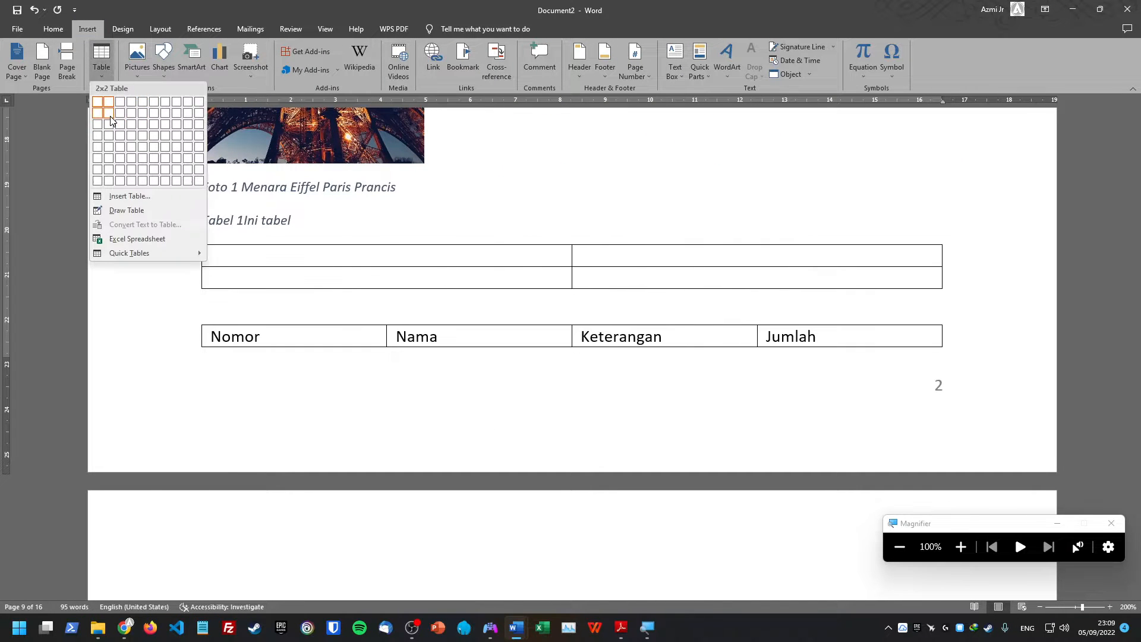
left_click(110, 117)
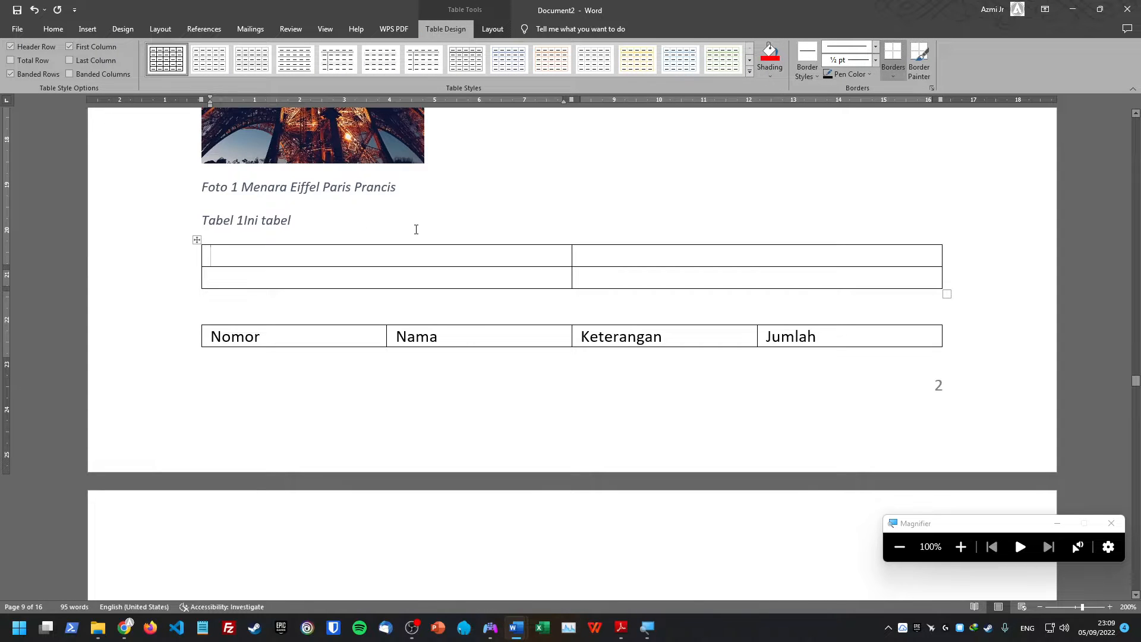
Fill the new table's first row with the sample text "Akdjaslkd" and "alsdjaklwd".
type("akdjaslkd")
key("Tab")
type("alsdjaklwd")
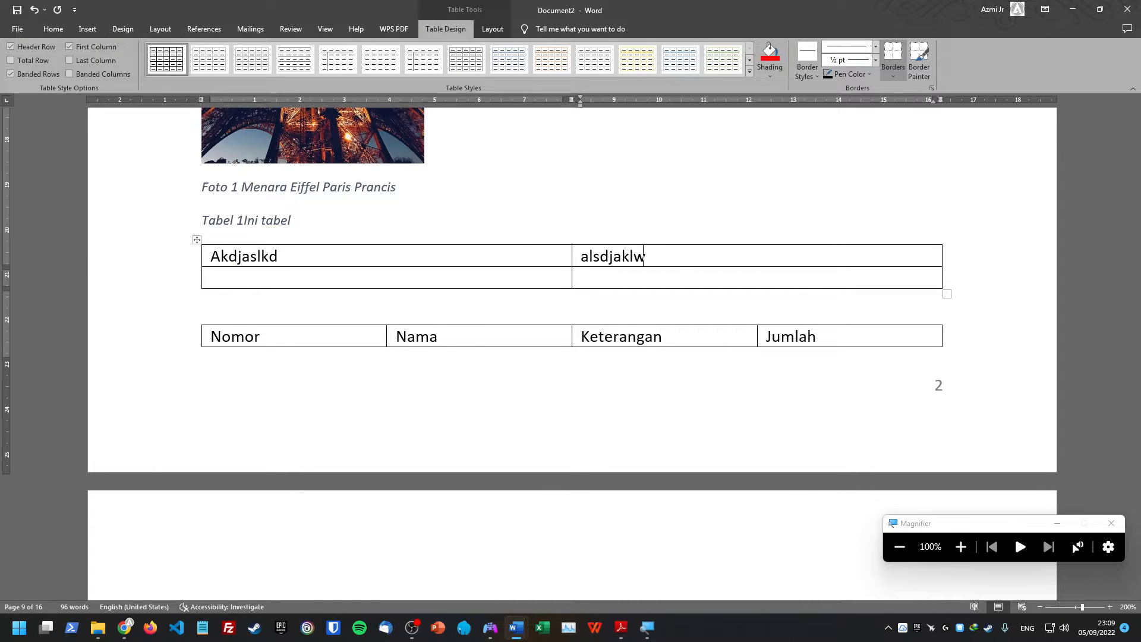
Add a space between the number and the text of the "Ini tabel" caption, and check the "Percobaan Saja" caption's location.
left_click(245, 221)
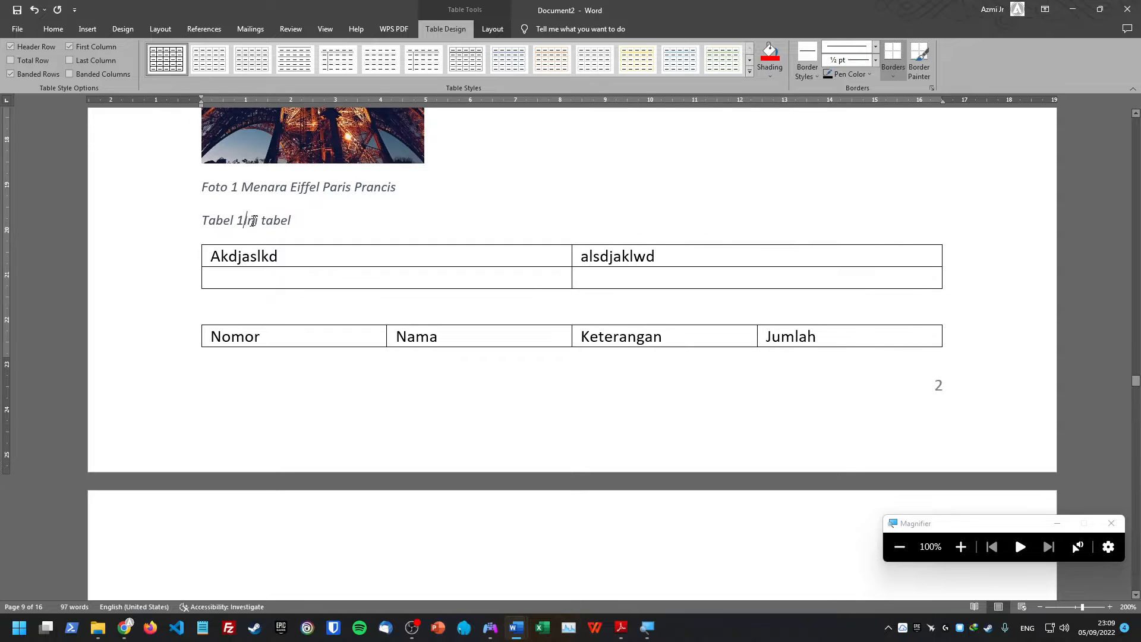
scroll(290, 308, "down", 3)
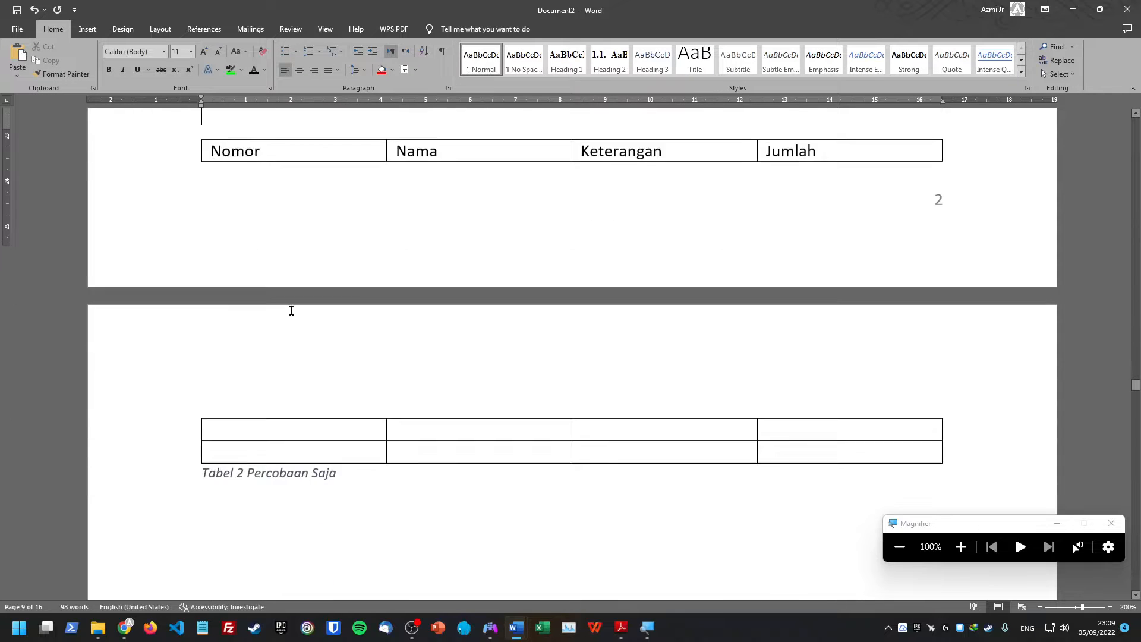
scroll(291, 308, "up", 3)
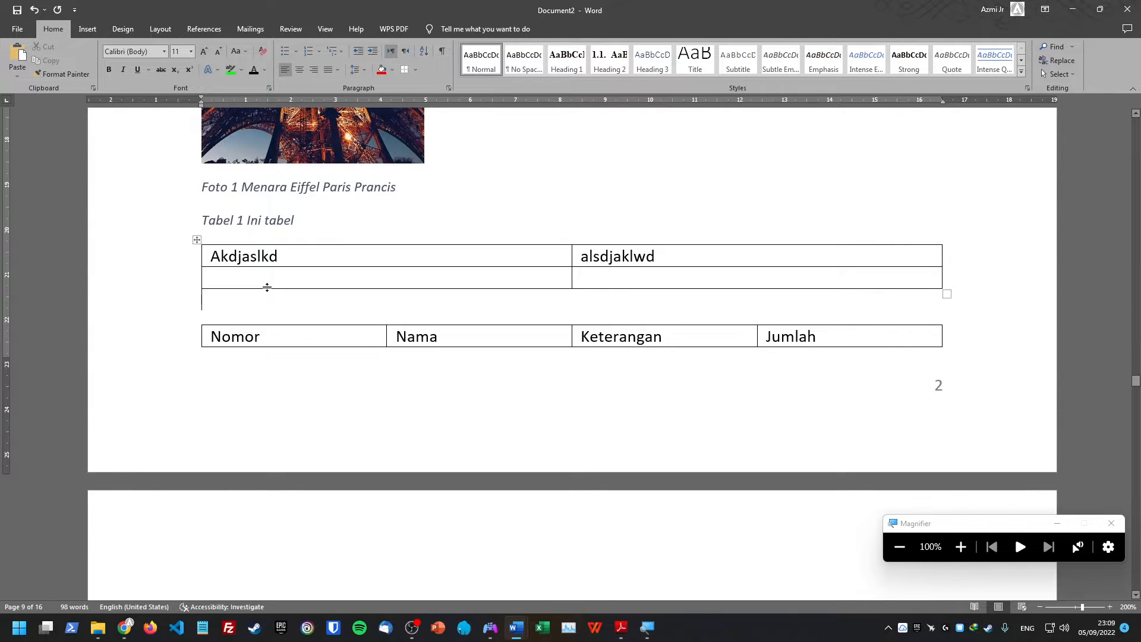
scroll(267, 288, "down", 3)
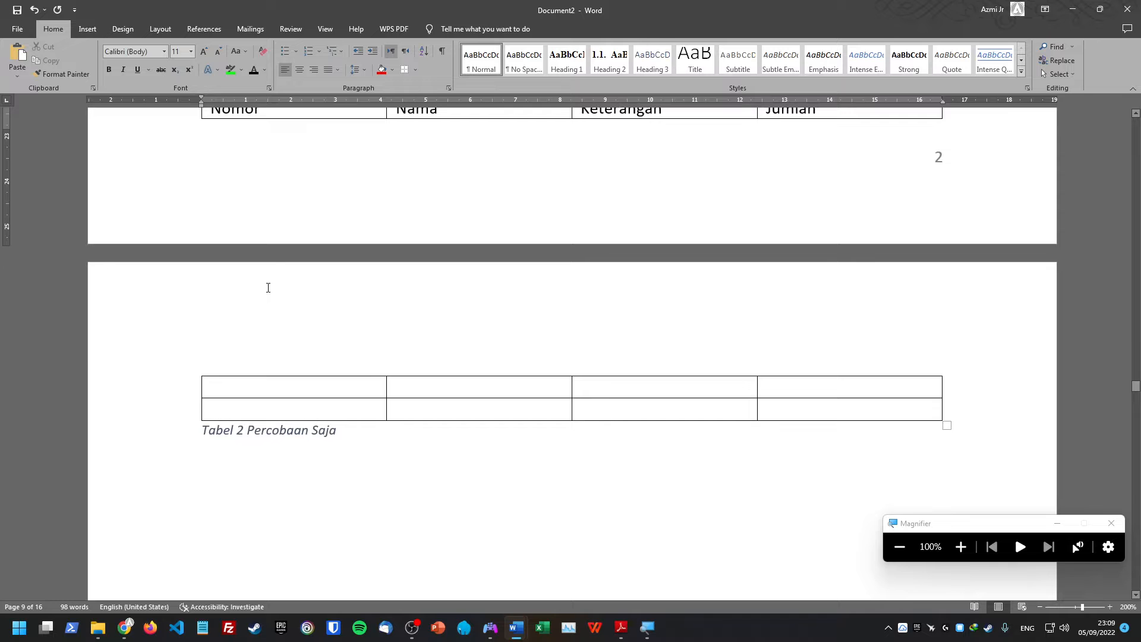
Update the entire list of tables under DAFTAR TABEL to include the new "Ini tabel" caption.
scroll(419, 343, "up", 20)
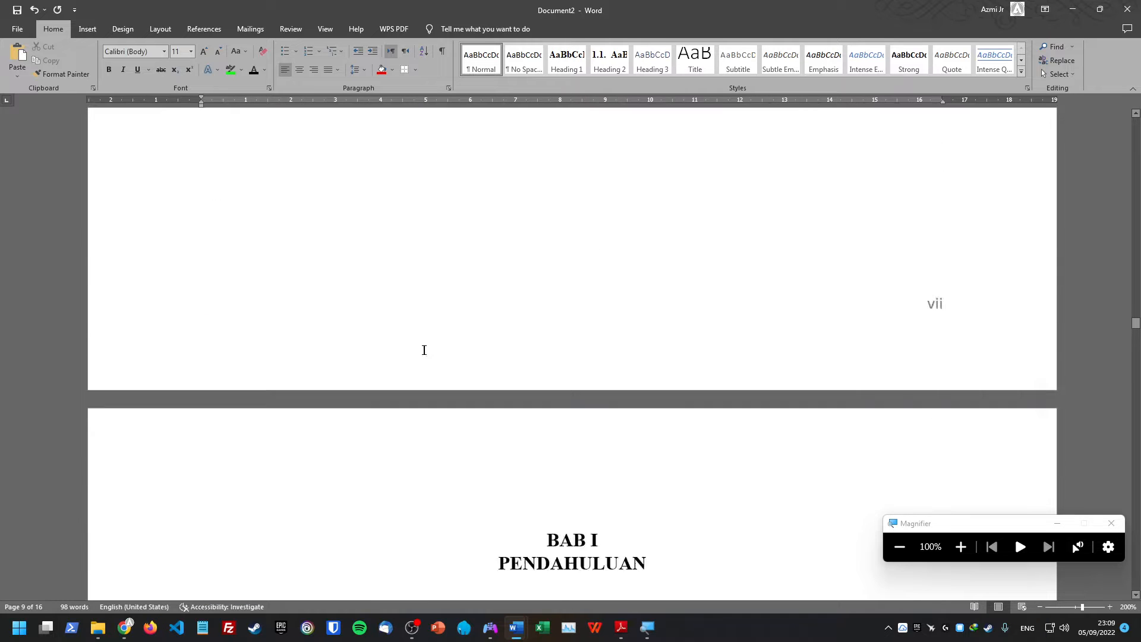
scroll(429, 347, "down", 4)
scroll(439, 343, "up", 20)
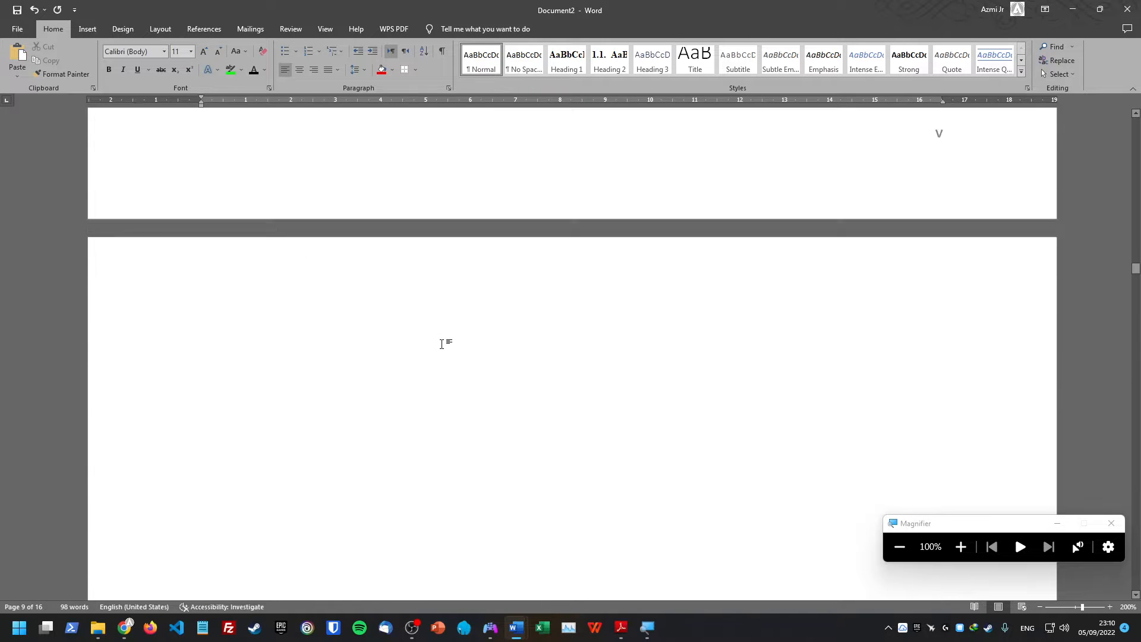
scroll(442, 343, "down", 7)
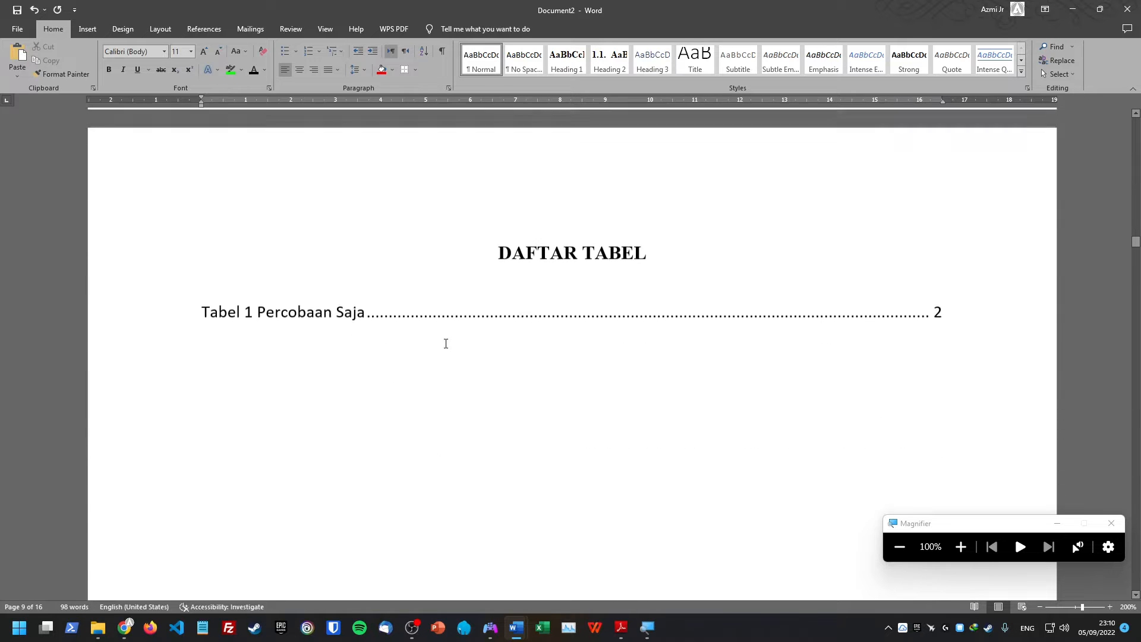
left_click(342, 248)
right_click(342, 249)
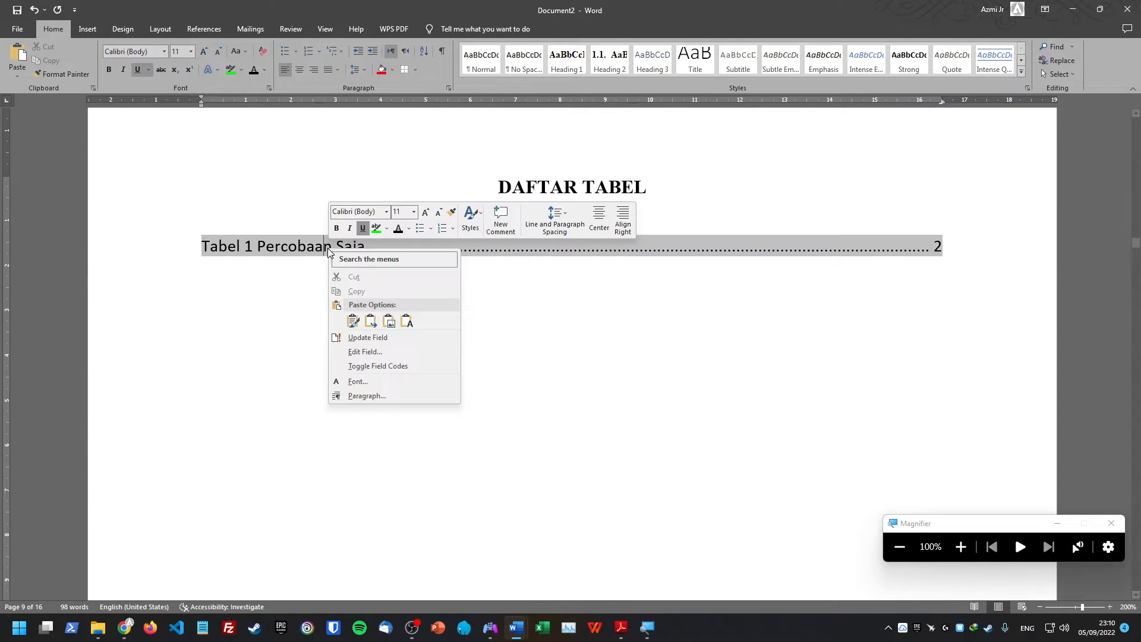
left_click(368, 334)
left_click(529, 314)
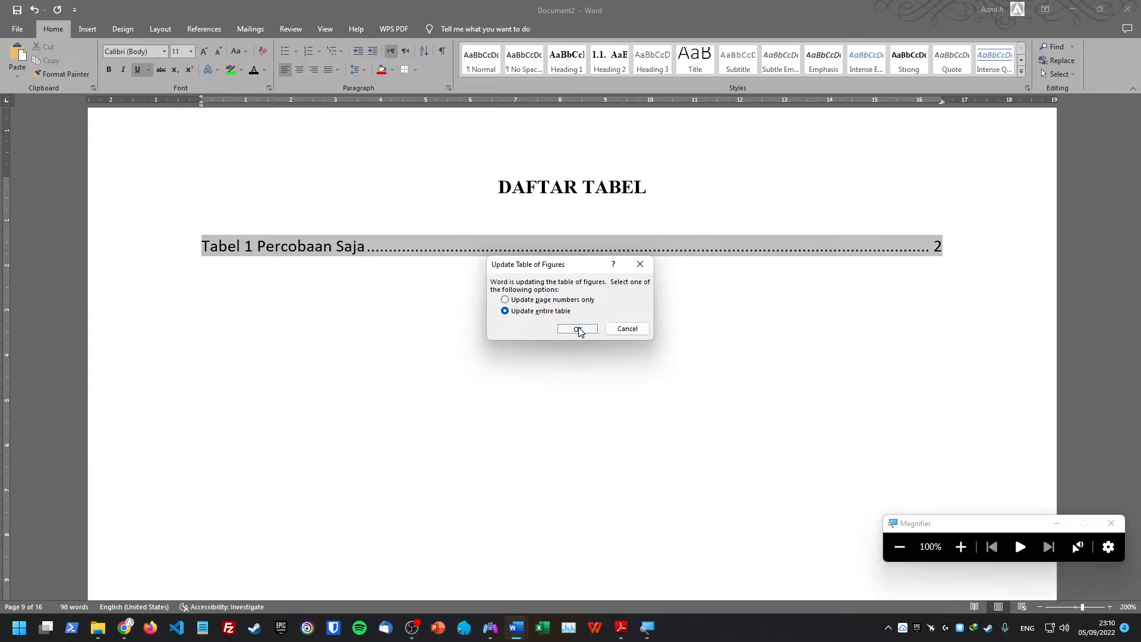
left_click(577, 328)
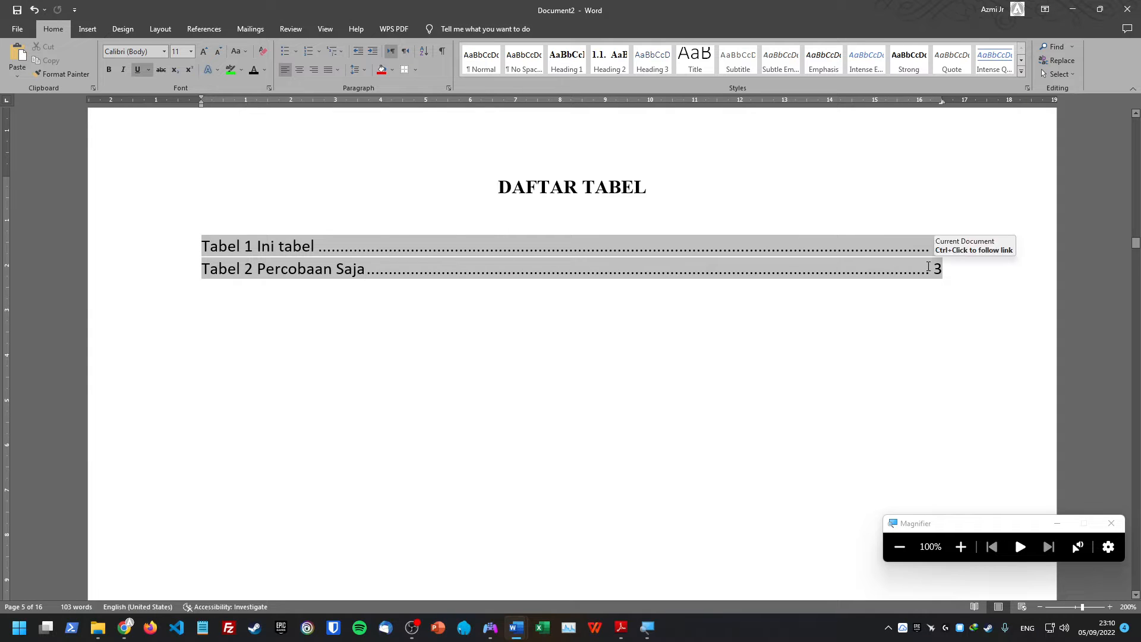
scroll(690, 359, "up", 10)
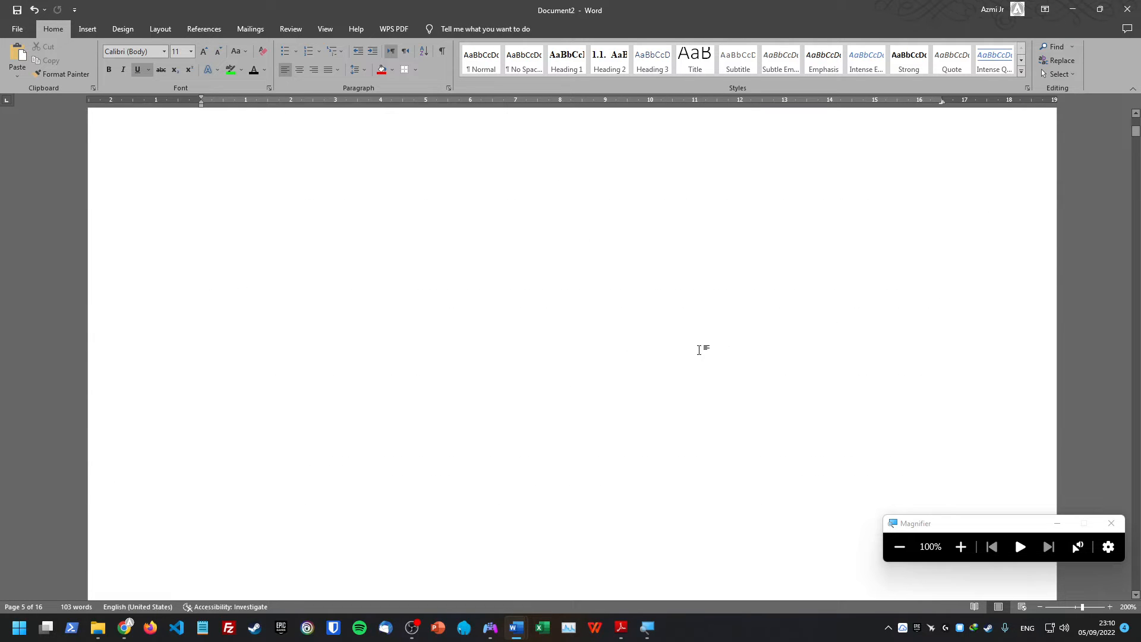
scroll(698, 350, "down", 15)
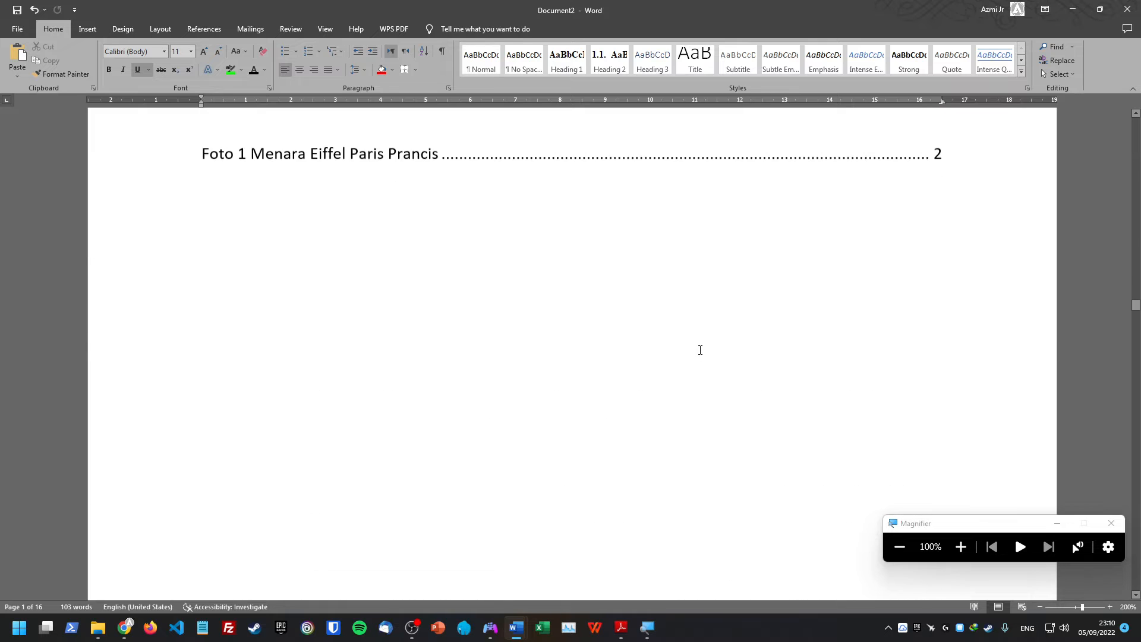
scroll(700, 350, "down", 10)
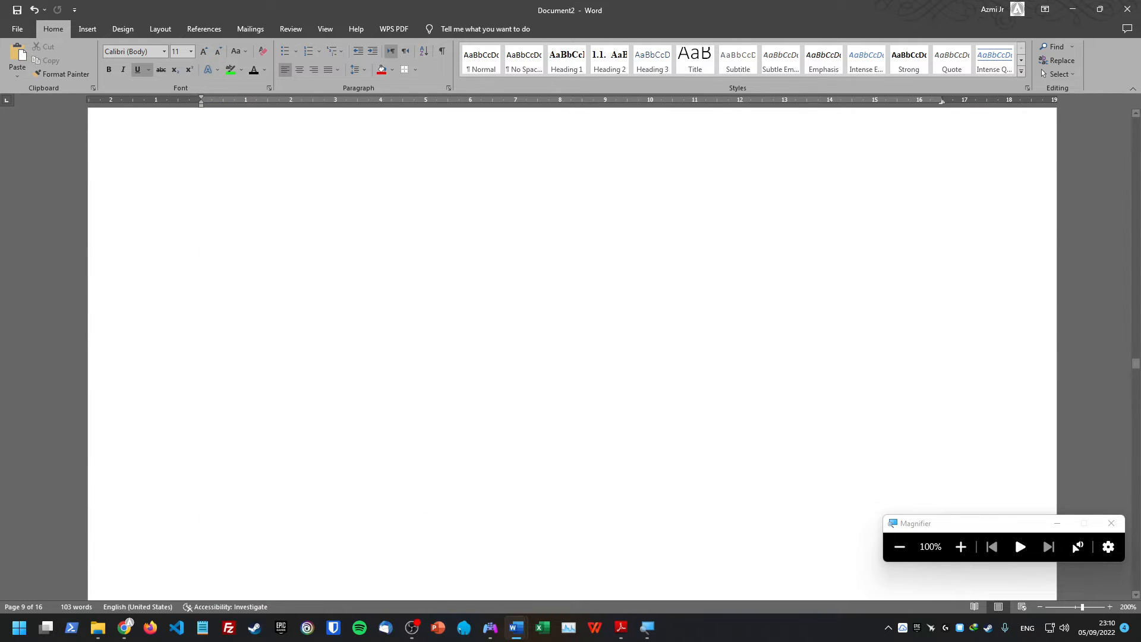
key("alt+Tab")
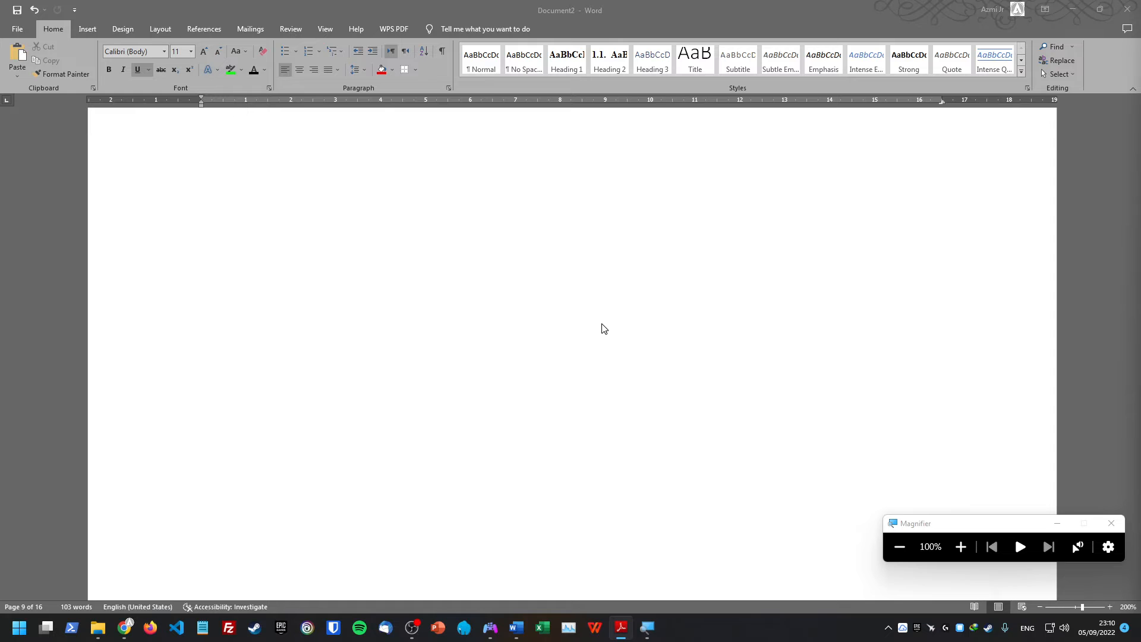
Update the entire table of contents under the DAFTAR ISI heading.
scroll(604, 328, "up", 10)
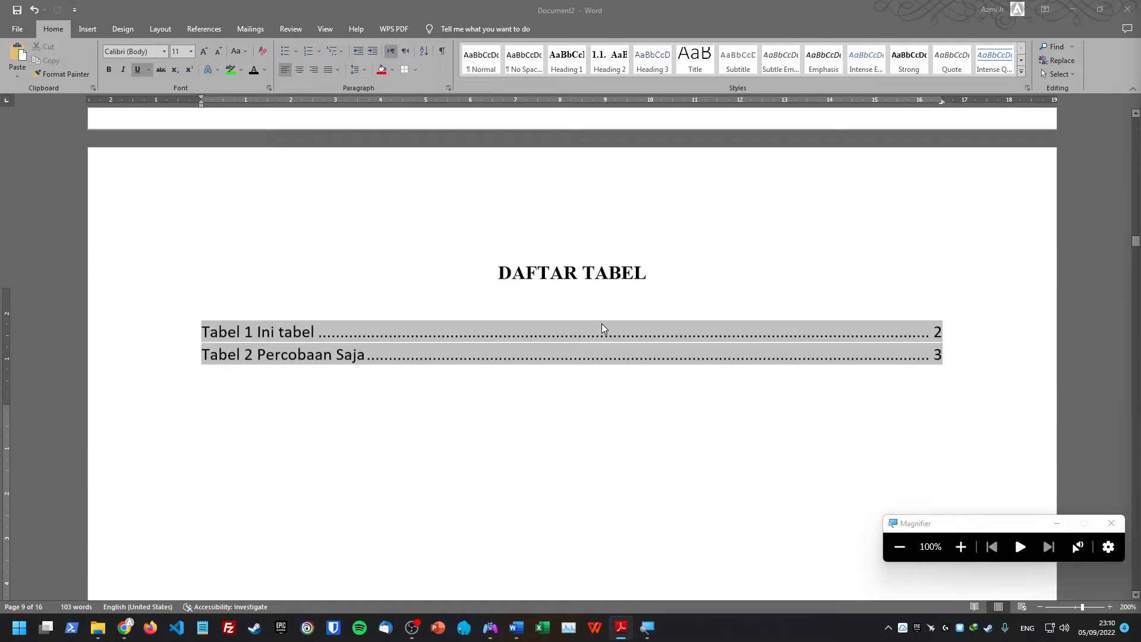
scroll(604, 328, "up", 10)
scroll(604, 329, "down", 6)
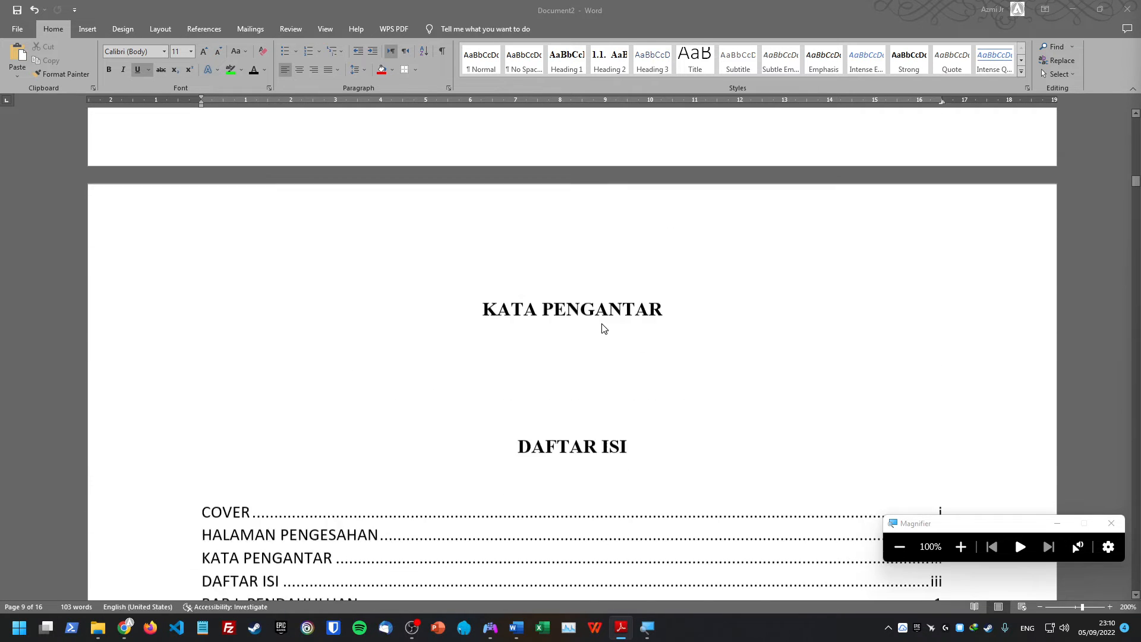
scroll(604, 329, "down", 1)
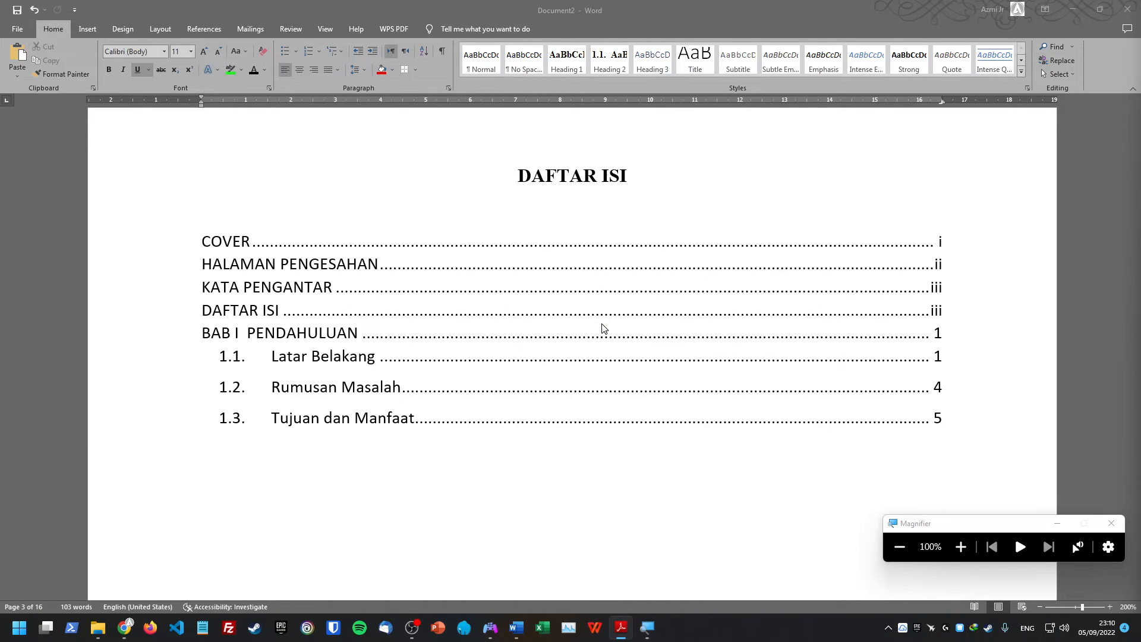
left_click(388, 278)
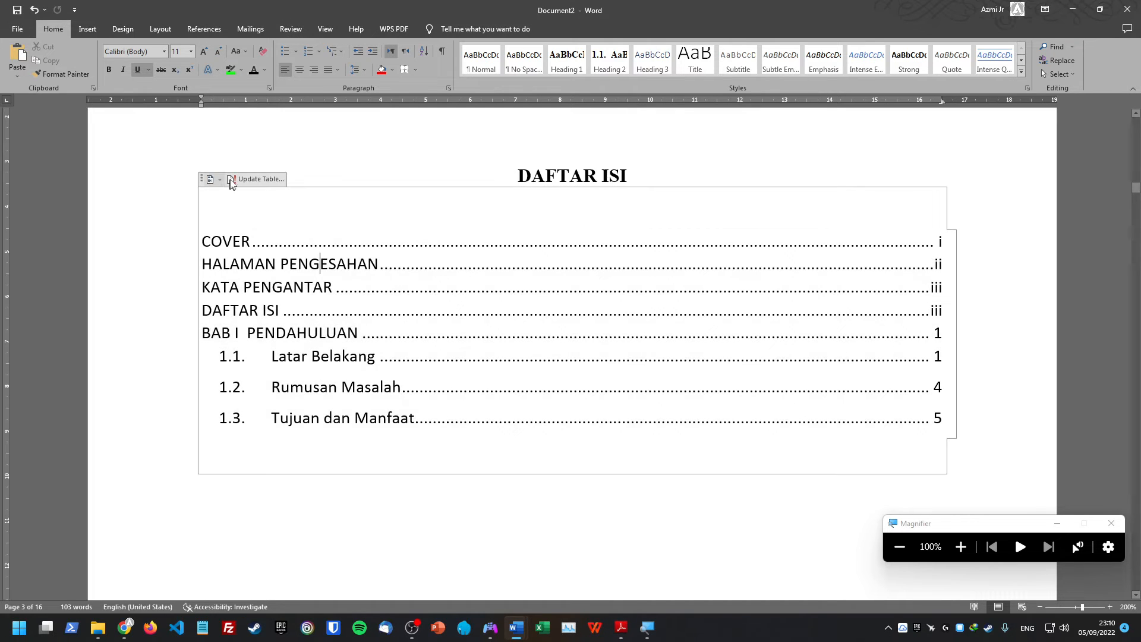
left_click(256, 179)
left_click(506, 311)
left_click(557, 326)
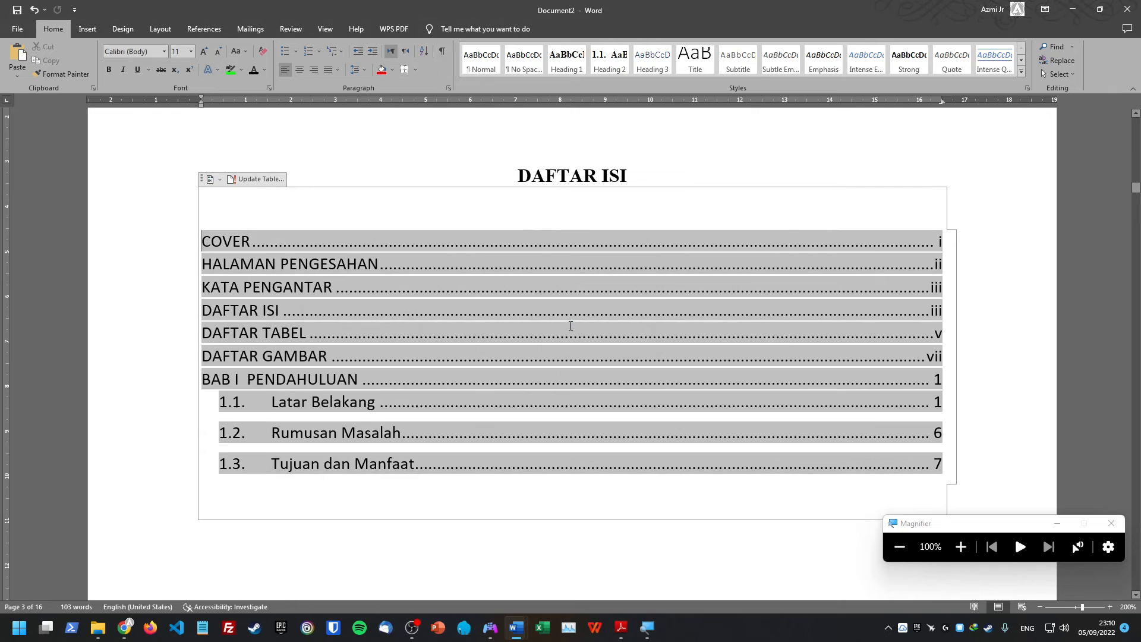
left_click(529, 546)
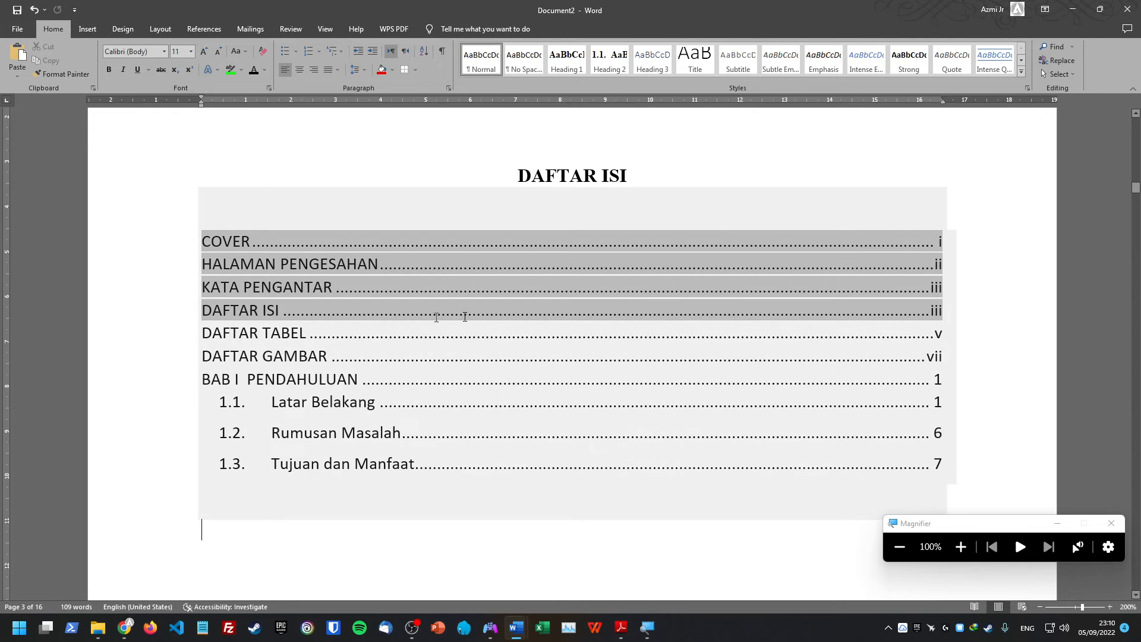
left_click(603, 175)
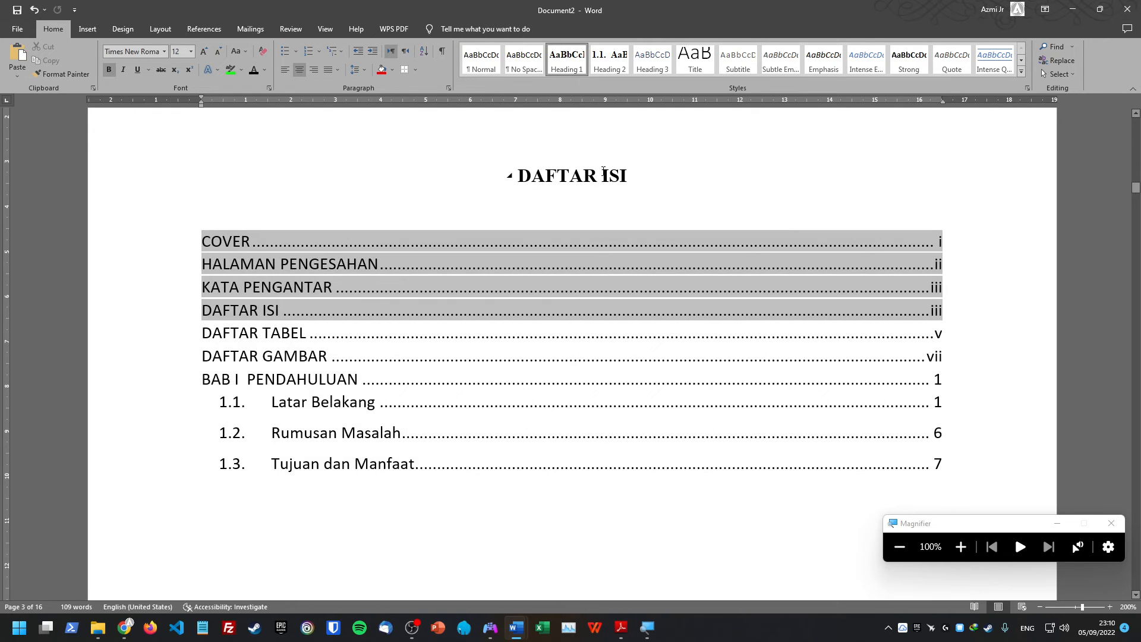